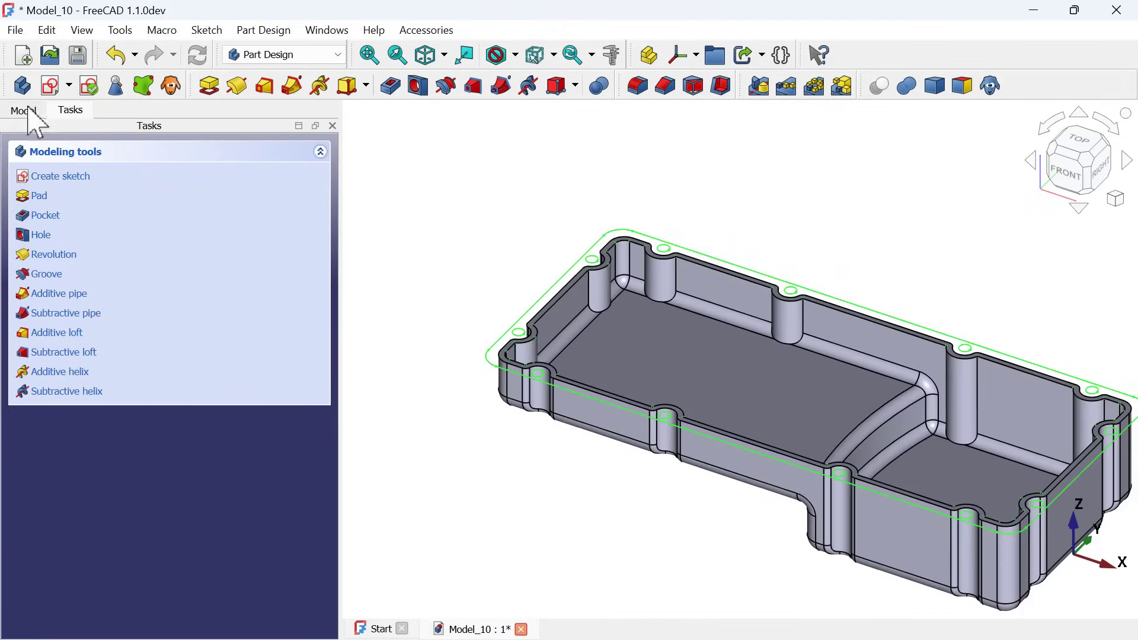
Hide the Thickness feature in the body, leaving only the flange sketch displayed.
left_click(24, 110)
left_click(118, 285)
key("space")
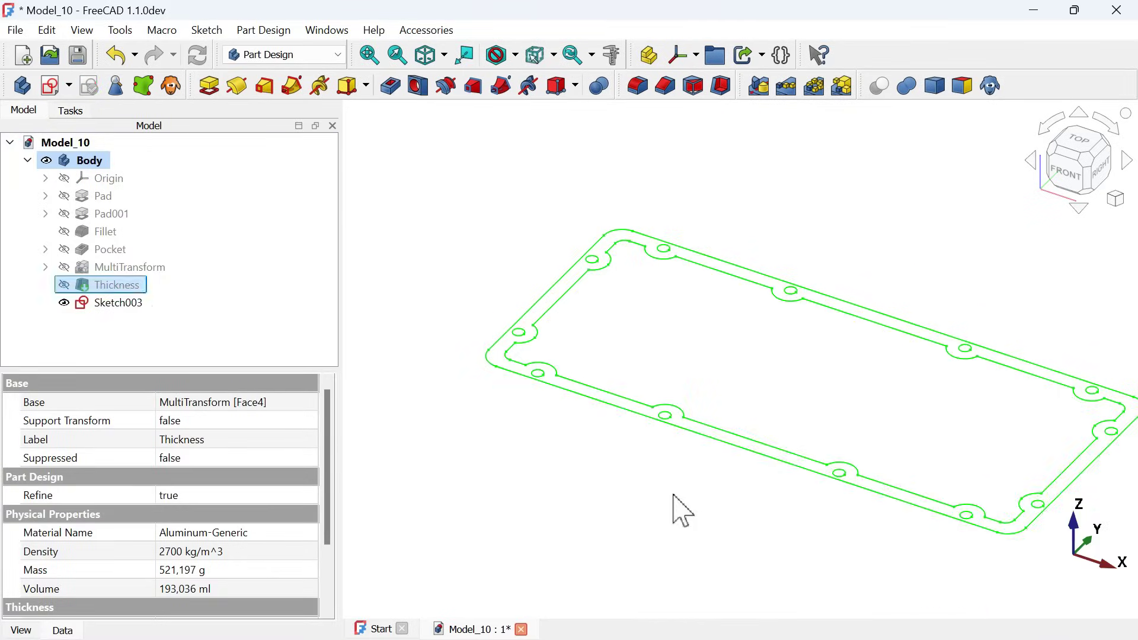
left_click(464, 292)
scroll(681, 325, "down", 2)
scroll(711, 415, "up", 1)
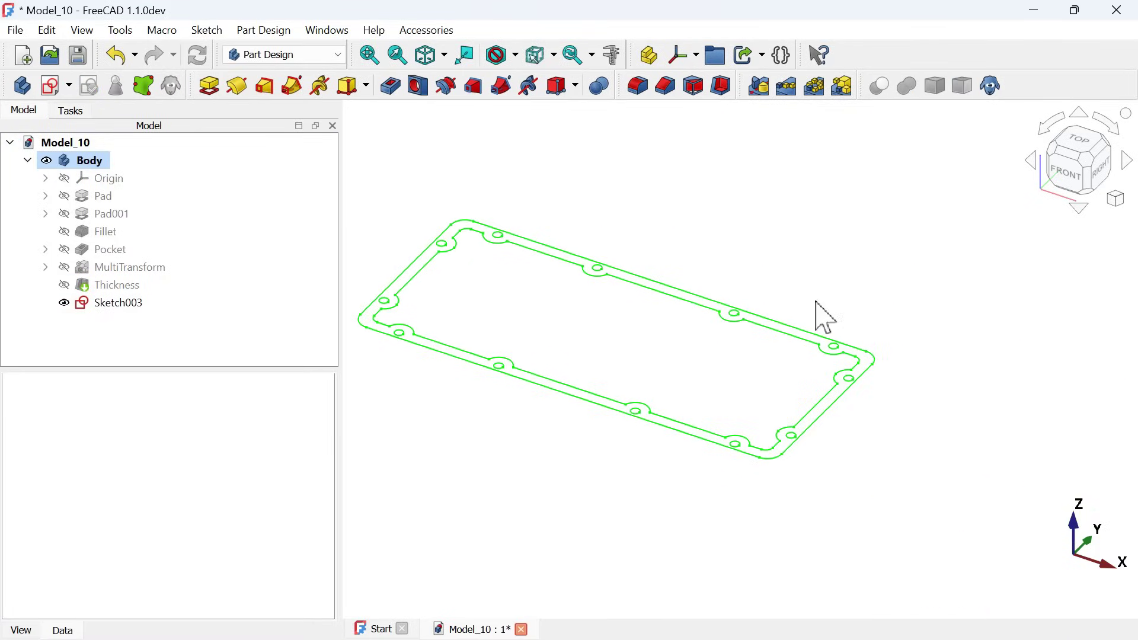
Open the flange sketch for editing and project the housing's inner wall and boss edges into it as external geometry.
double_click(702, 266)
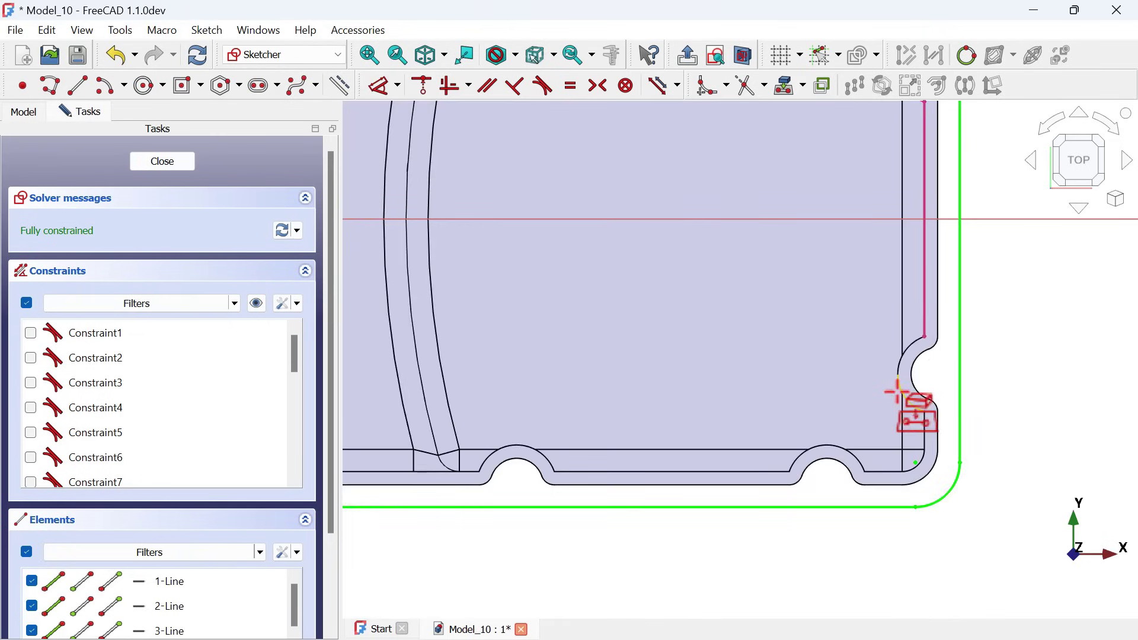
scroll(927, 483, "up", 2)
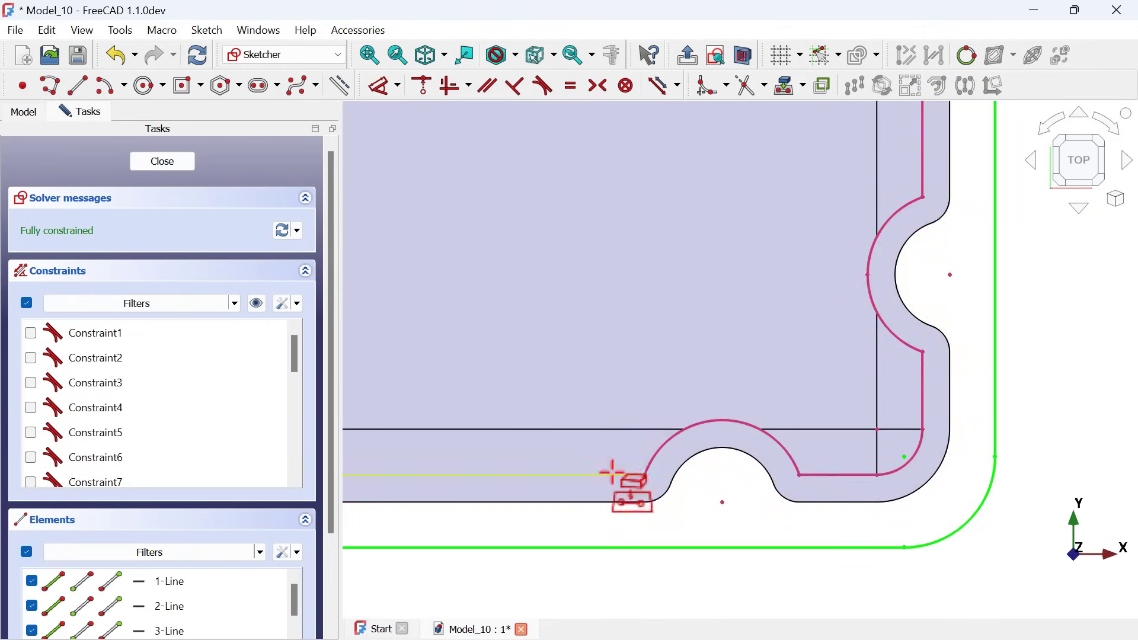
middle_click_drag(622, 478, 925, 391)
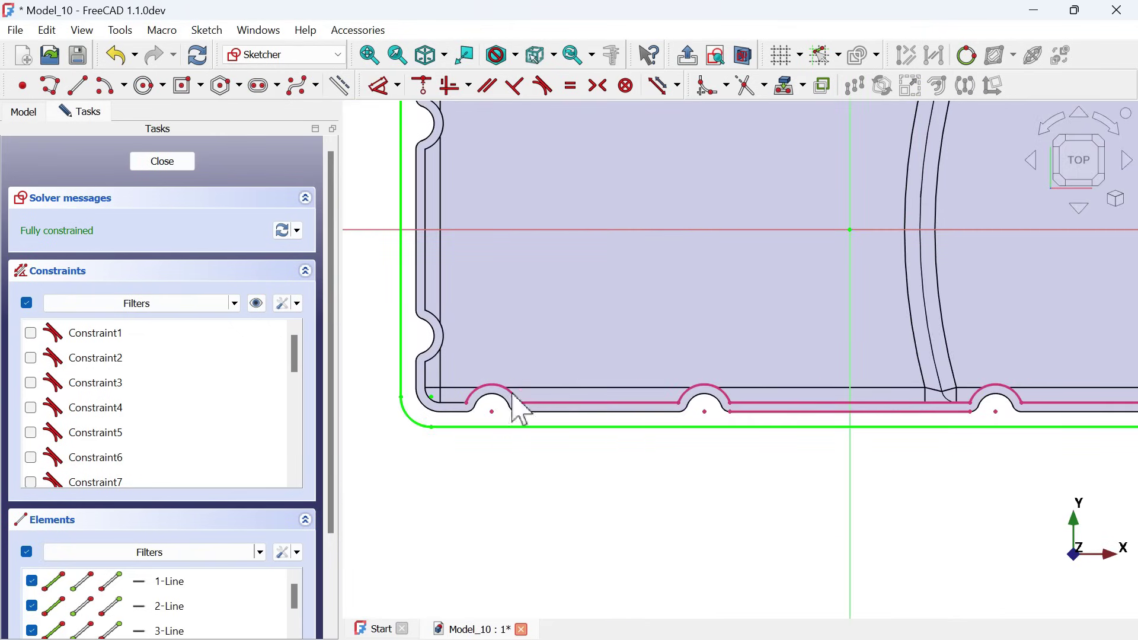
scroll(419, 363, "up", 5)
scroll(501, 374, "down", 5)
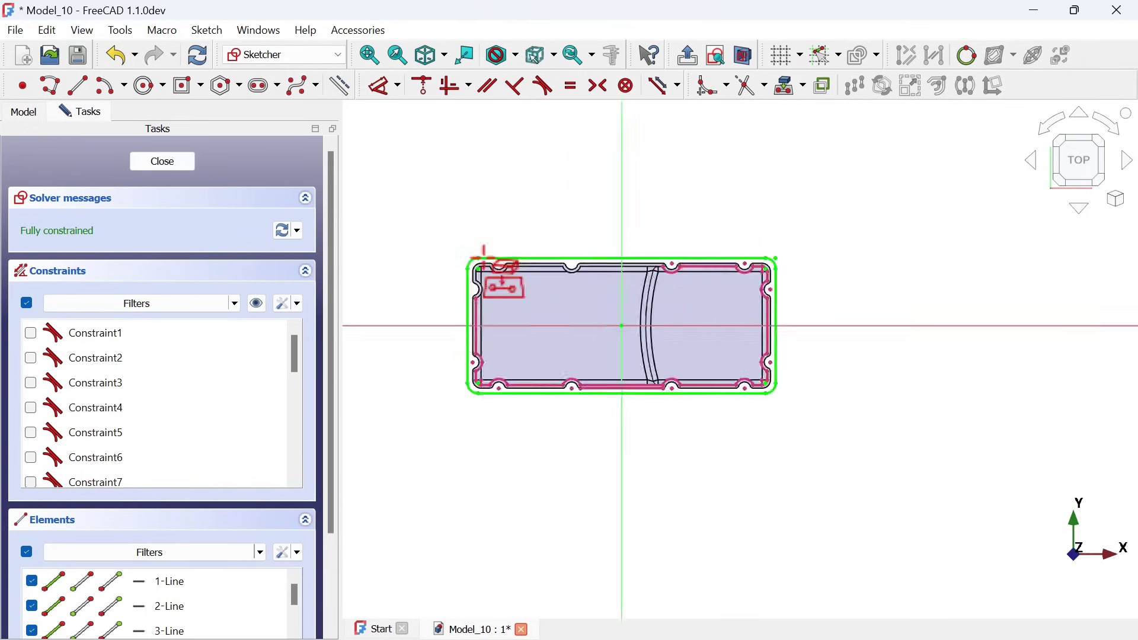
scroll(483, 403, "up", 5)
scroll(483, 403, "up", 3)
left_click(462, 305)
left_click(571, 343)
scroll(571, 344, "down", 3)
left_click(871, 330)
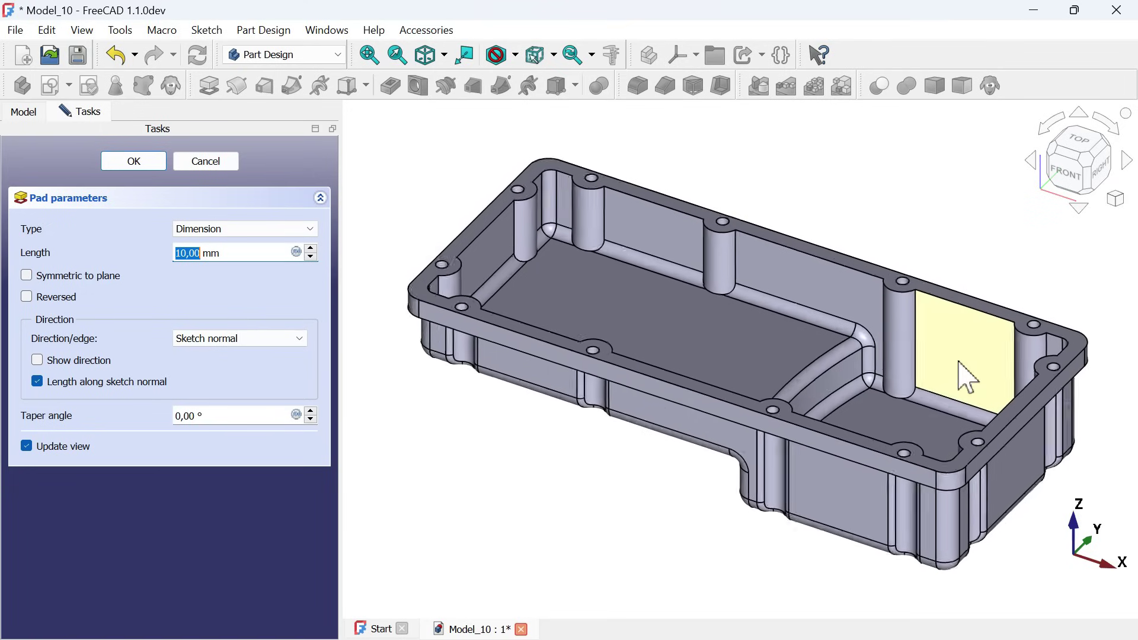
scroll(960, 370, "down", 1)
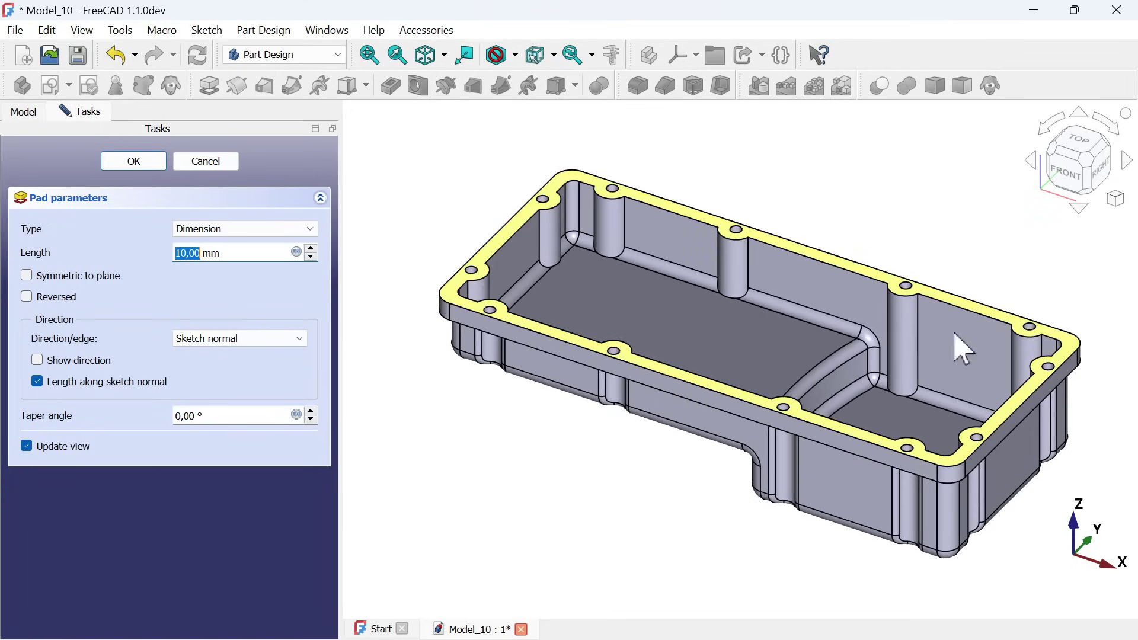
scroll(852, 303, "down", 2)
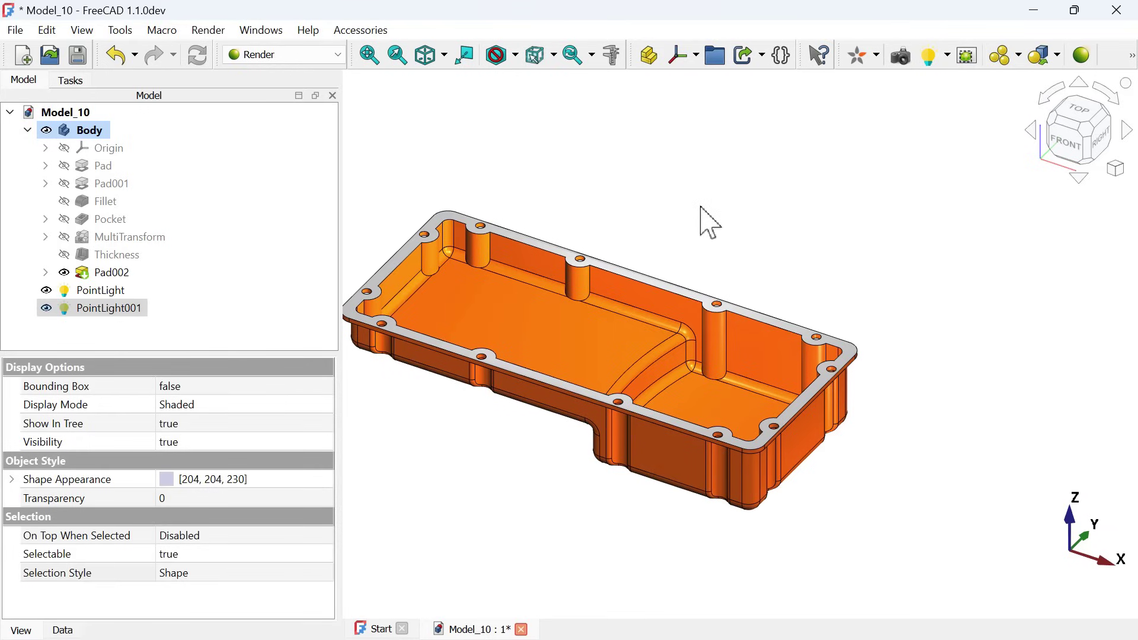
left_click(707, 221)
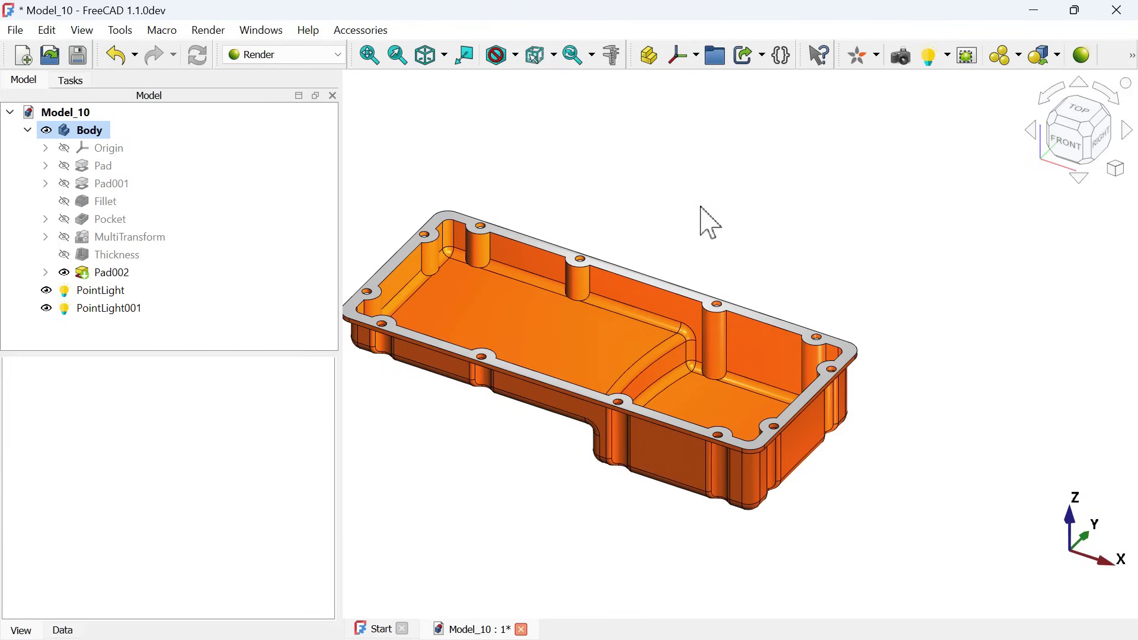
middle_click_drag(706, 221, 807, 224)
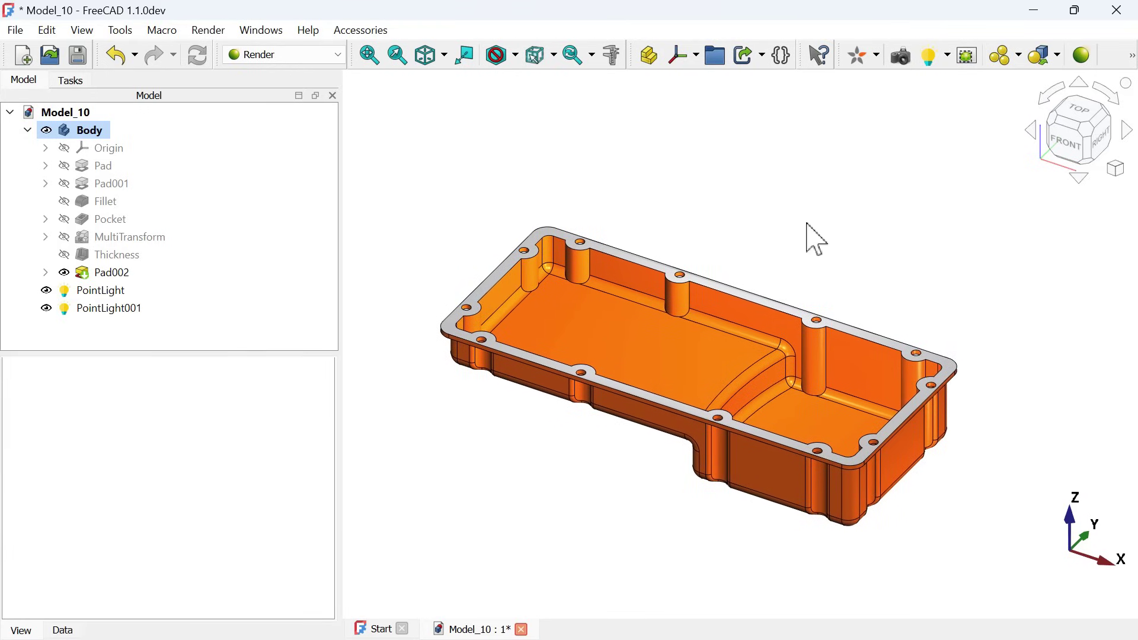
key("ctrl+s")
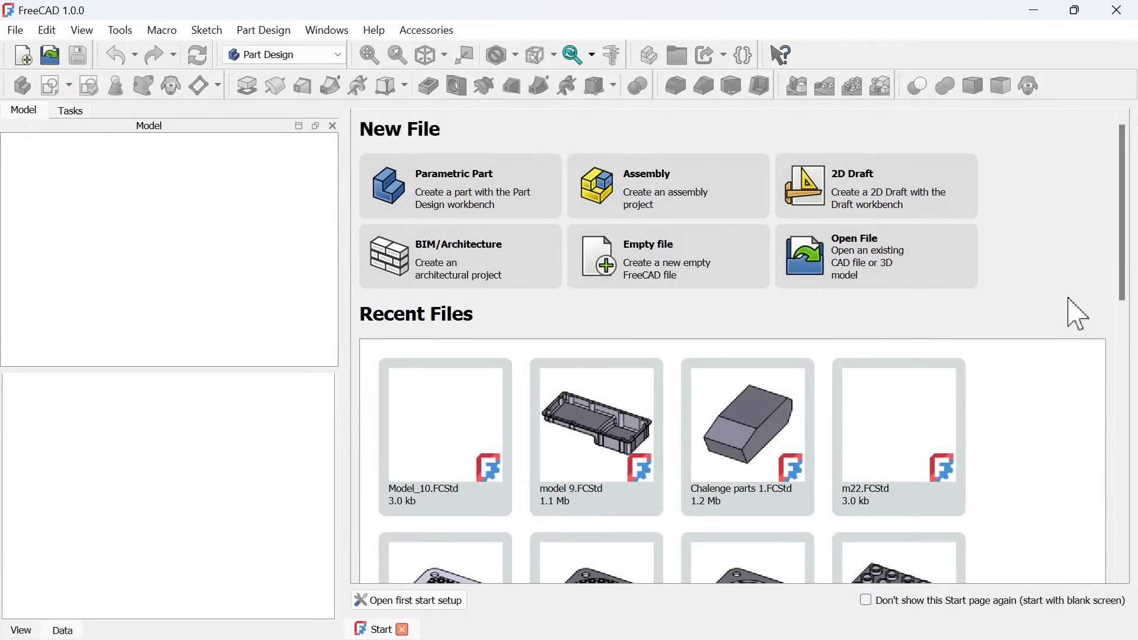
Create a new empty document and save it as Model_10, replacing the existing file.
left_click(717, 281)
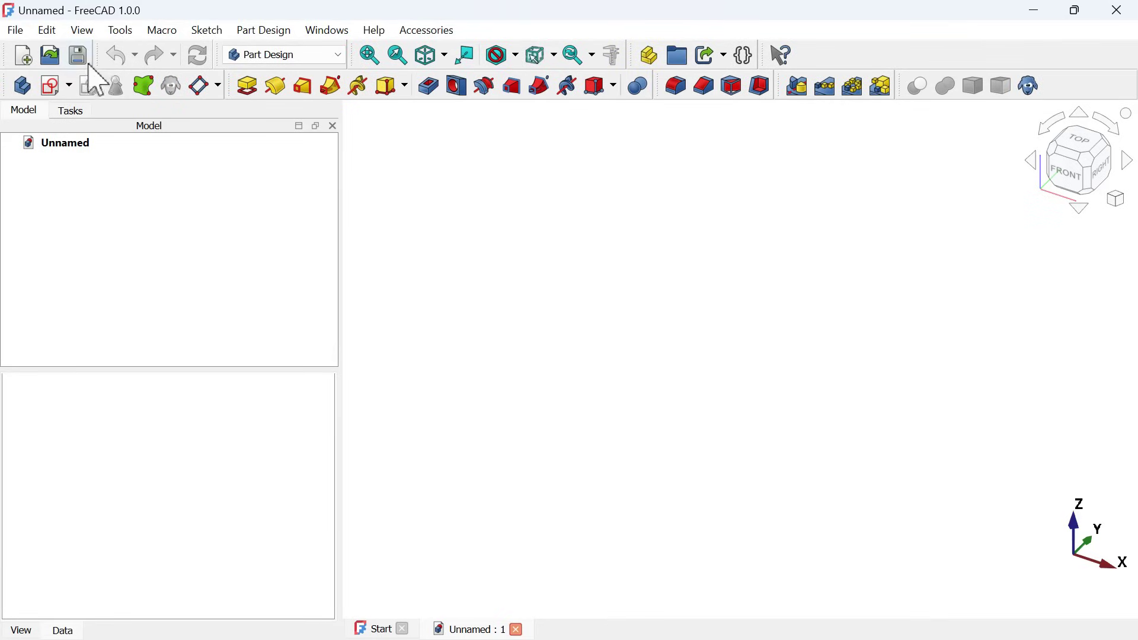
left_click(85, 64)
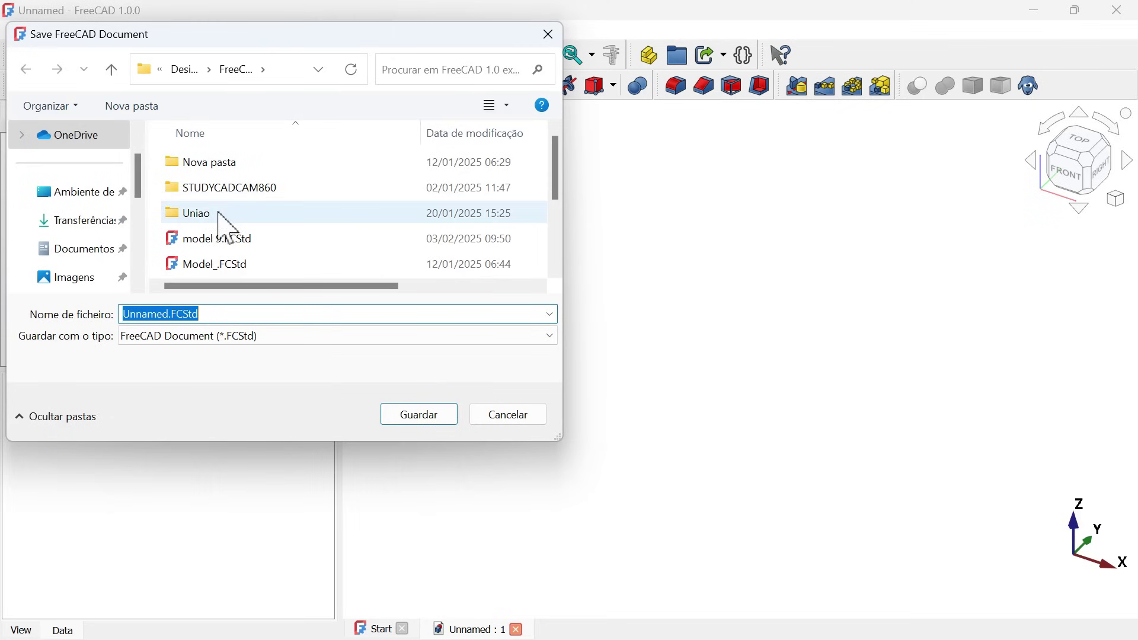
type("Model")
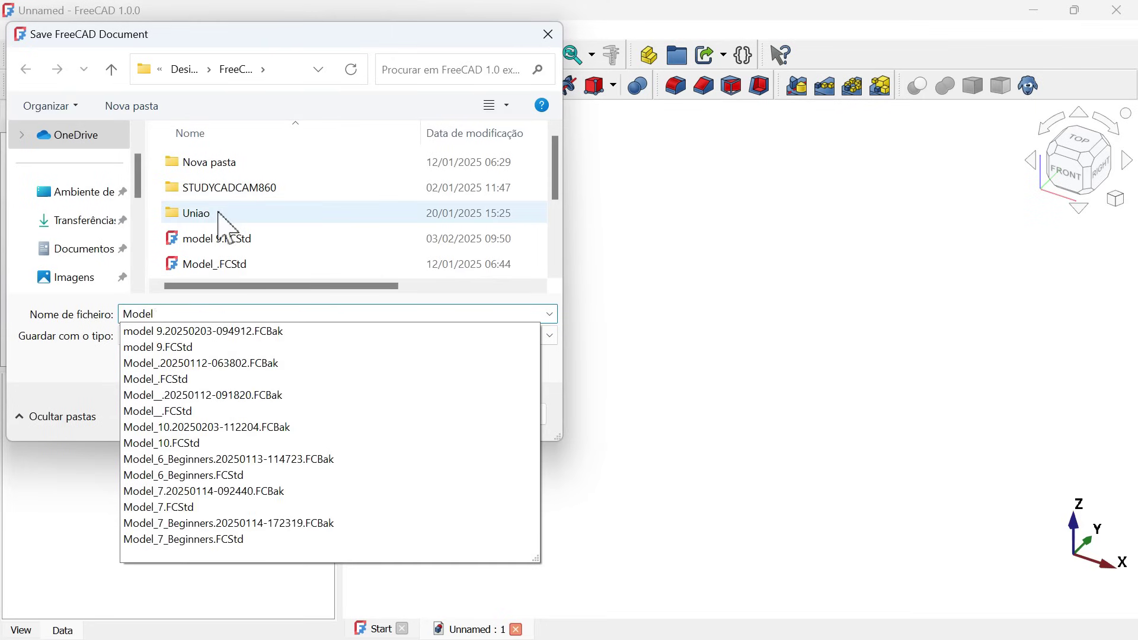
type("_10")
key("Return")
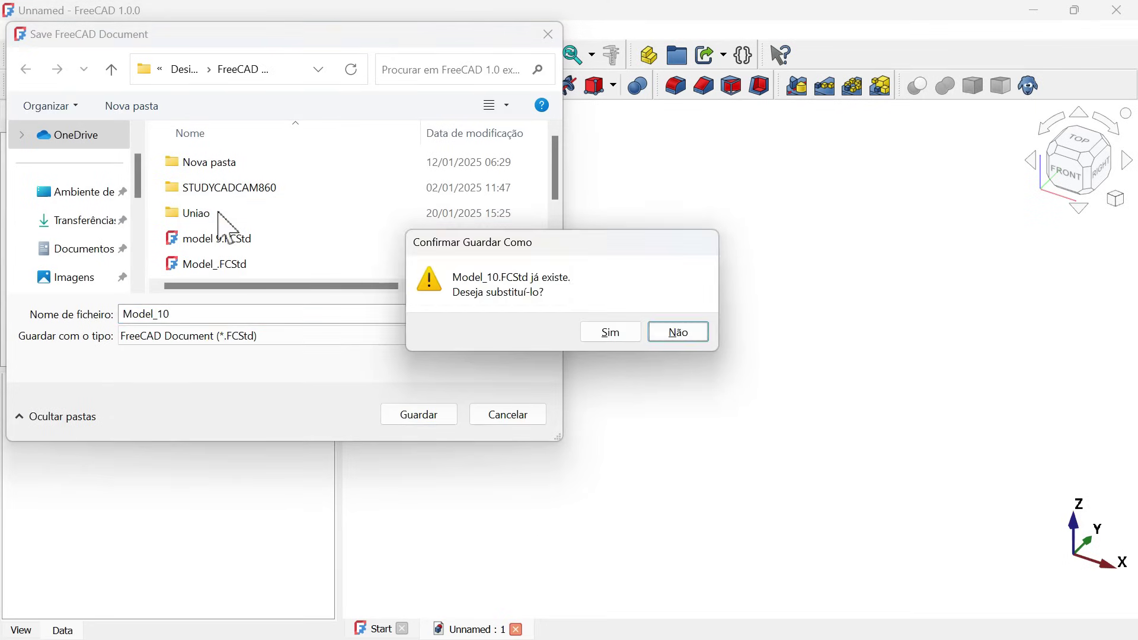
key("Left")
key("Return")
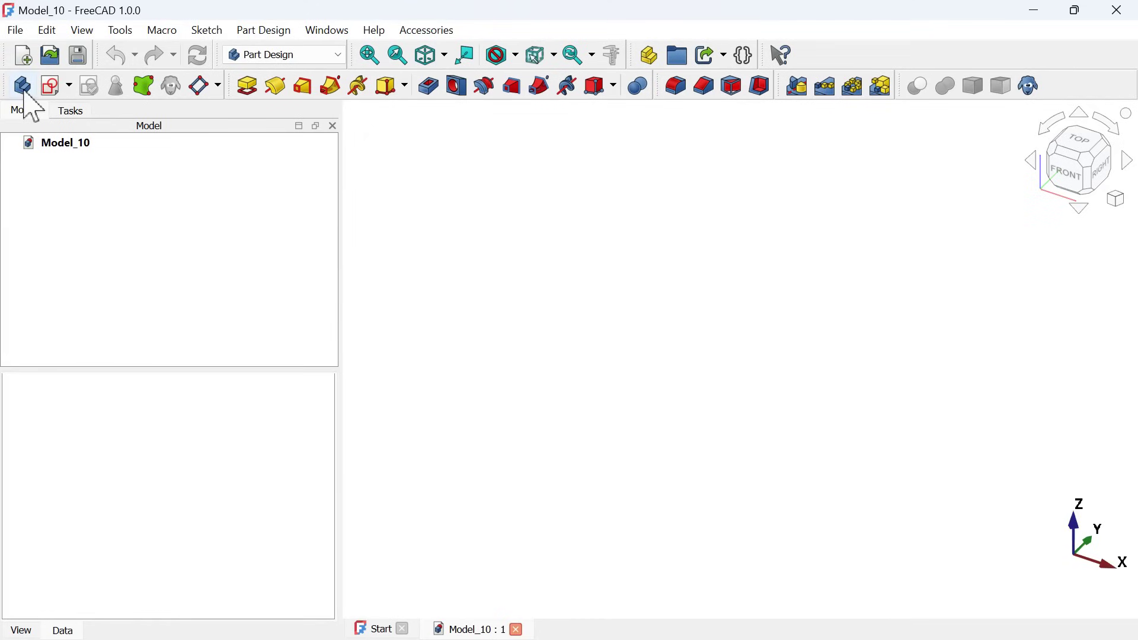
Create a new body in the Model_10 document and clear the selection.
left_click(23, 91)
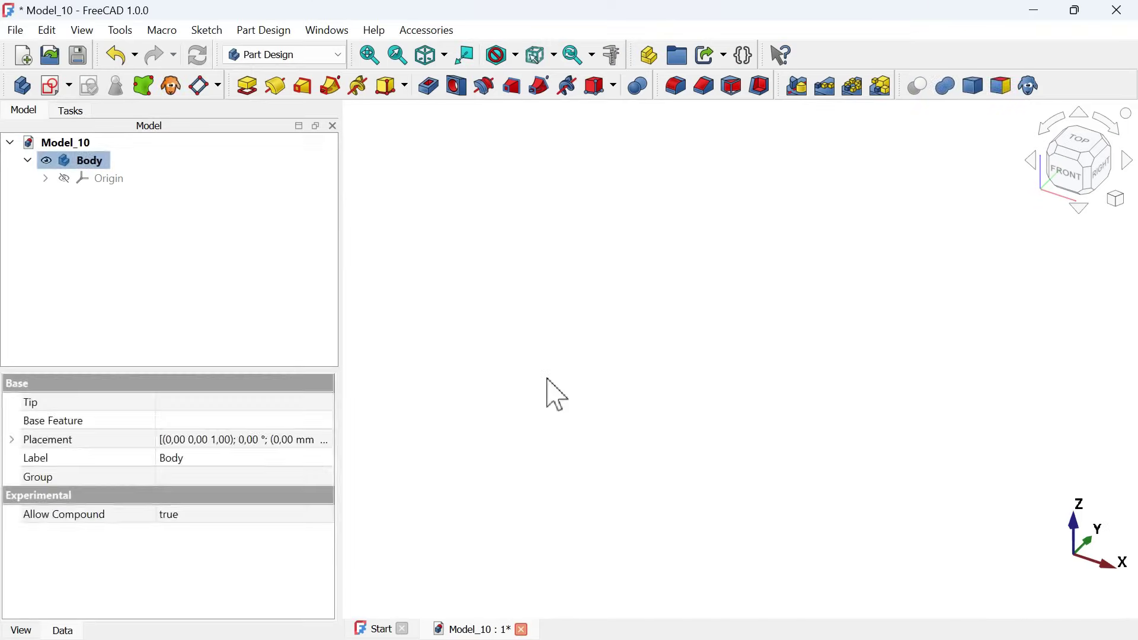
left_click(45, 216)
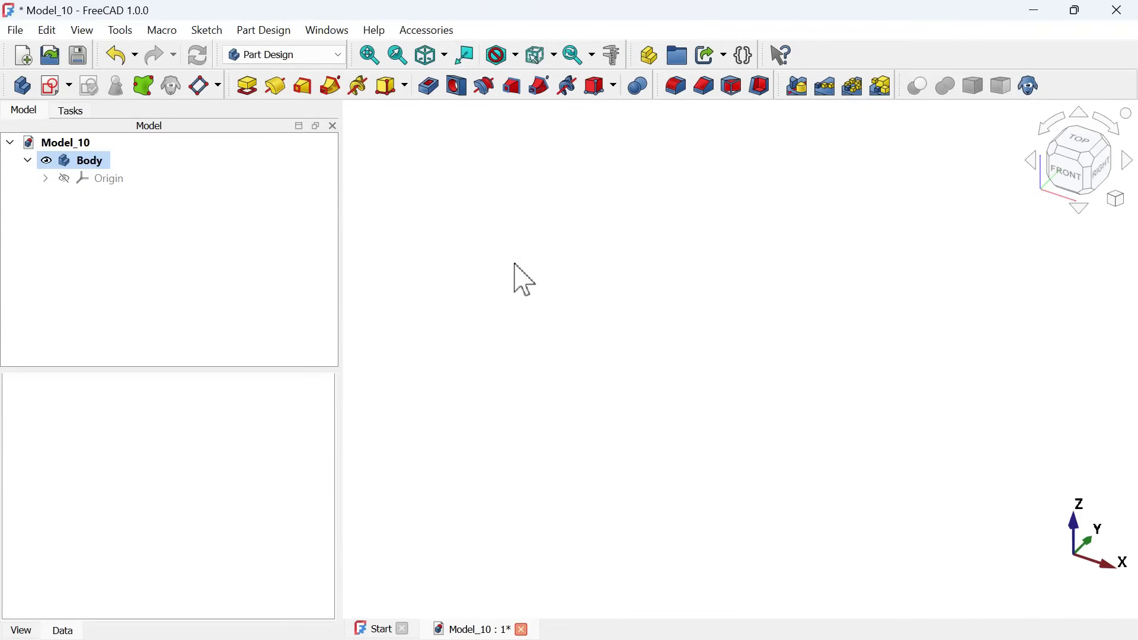
Switch to the exercise PDF in Edge and examine the views and dimensions of 3D Exercise 76.
key("alt+Tab")
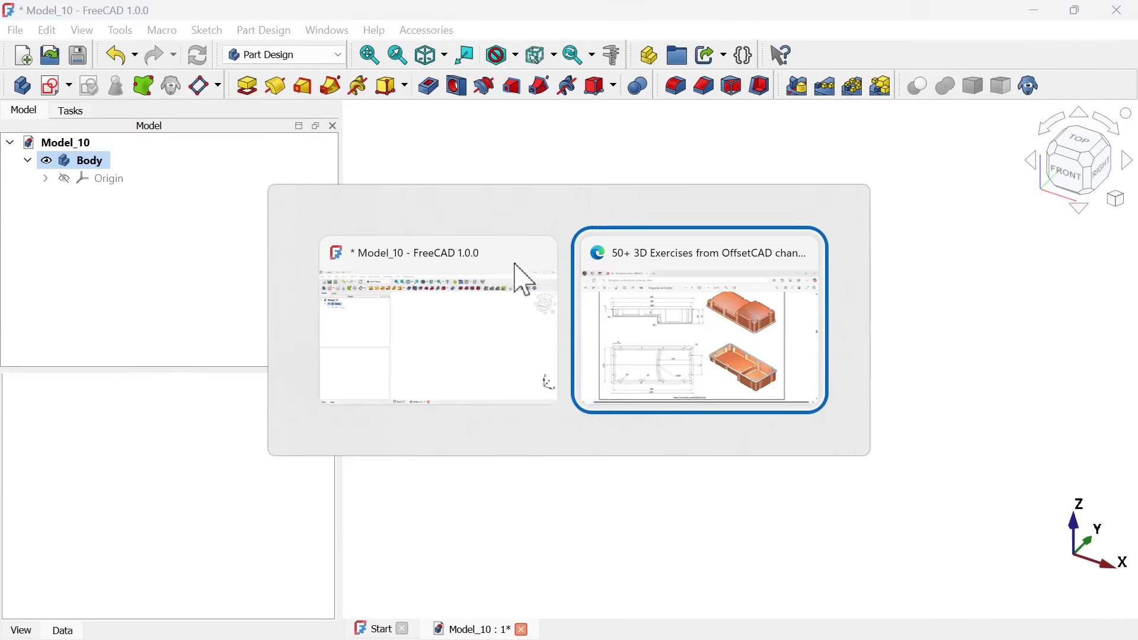
scroll(676, 294, "down", 2, "ctrl")
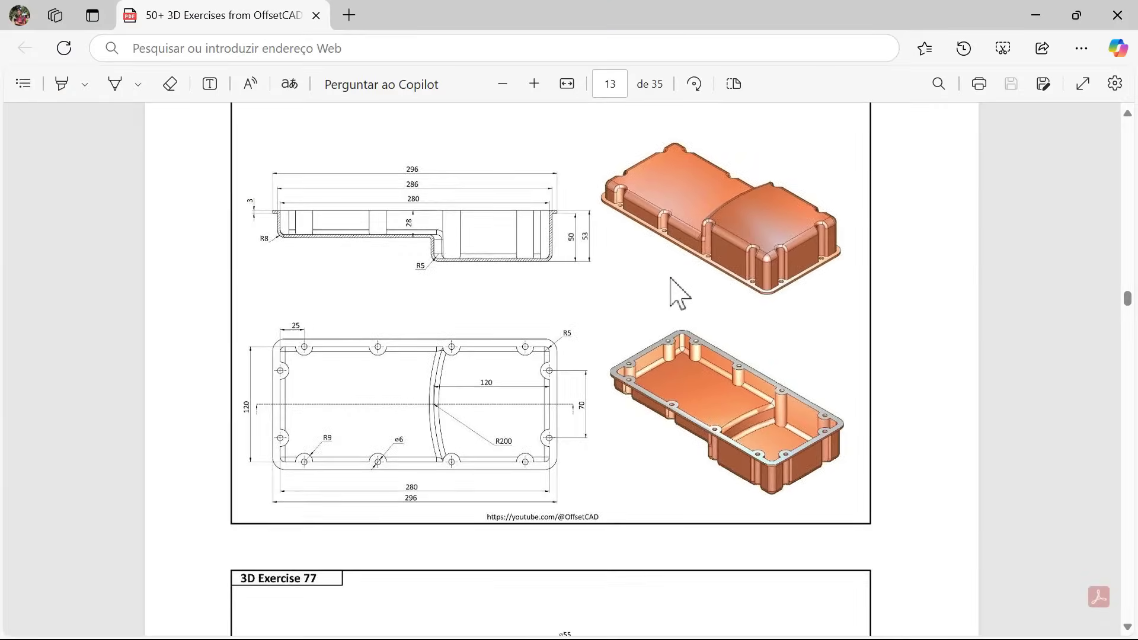
scroll(675, 294, "up", 1)
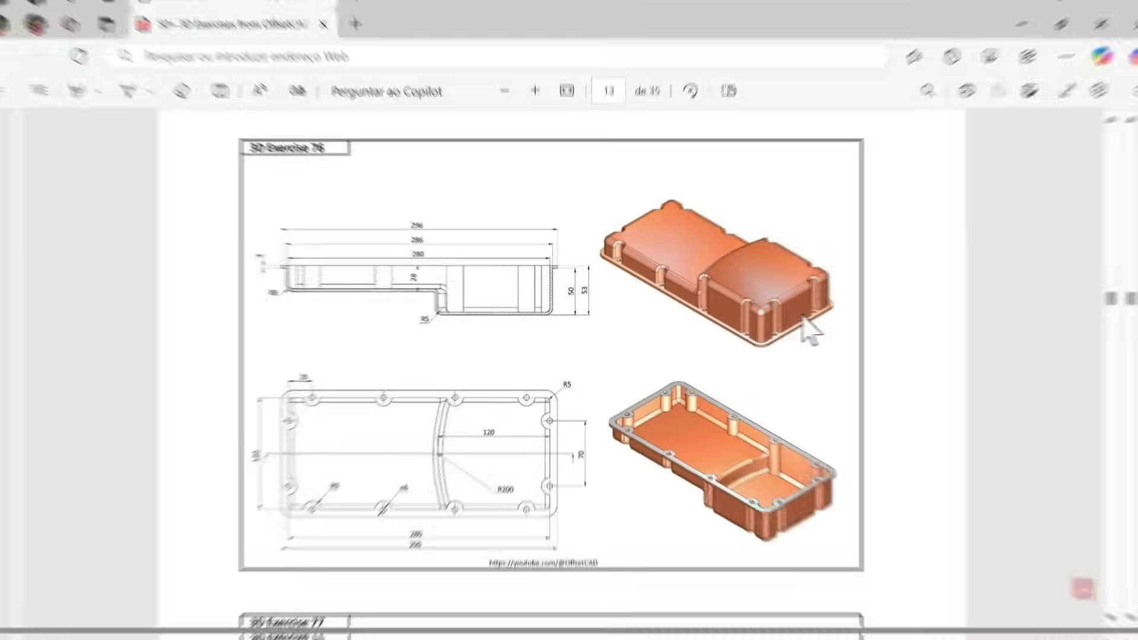
scroll(748, 254, "up", 5, "ctrl")
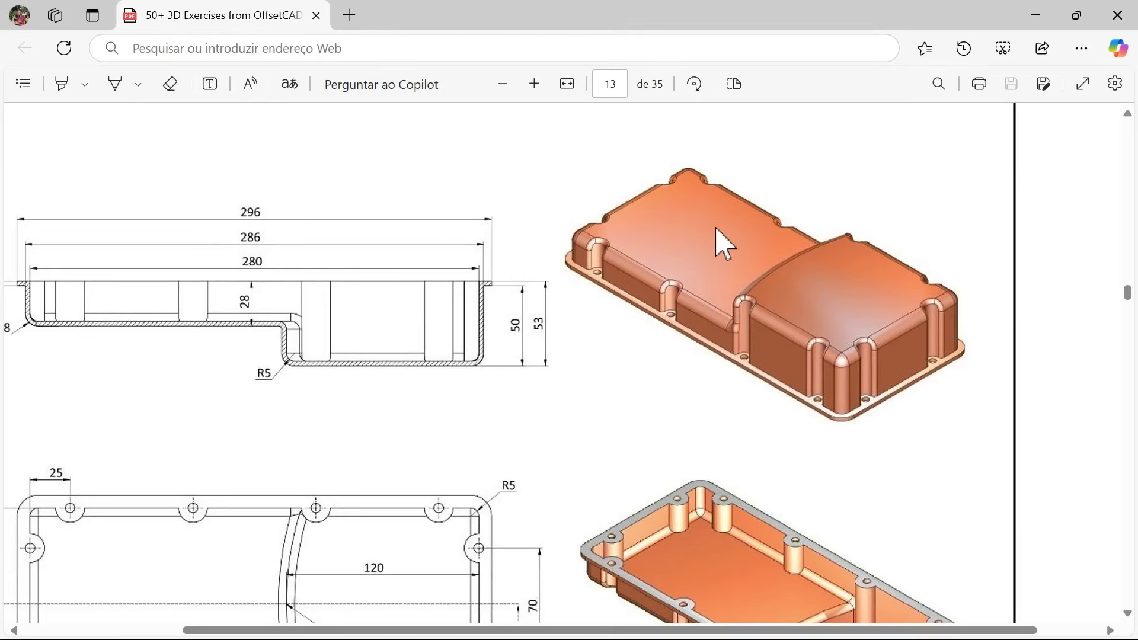
scroll(724, 243, "down", 2, "ctrl")
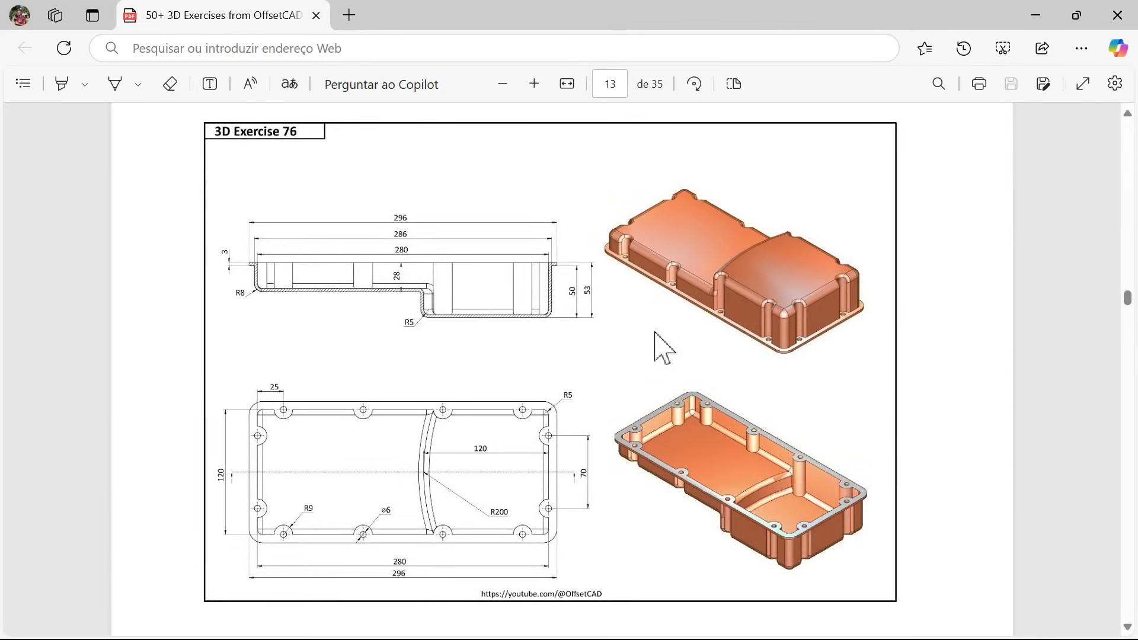
scroll(332, 516, "up", 3, "ctrl")
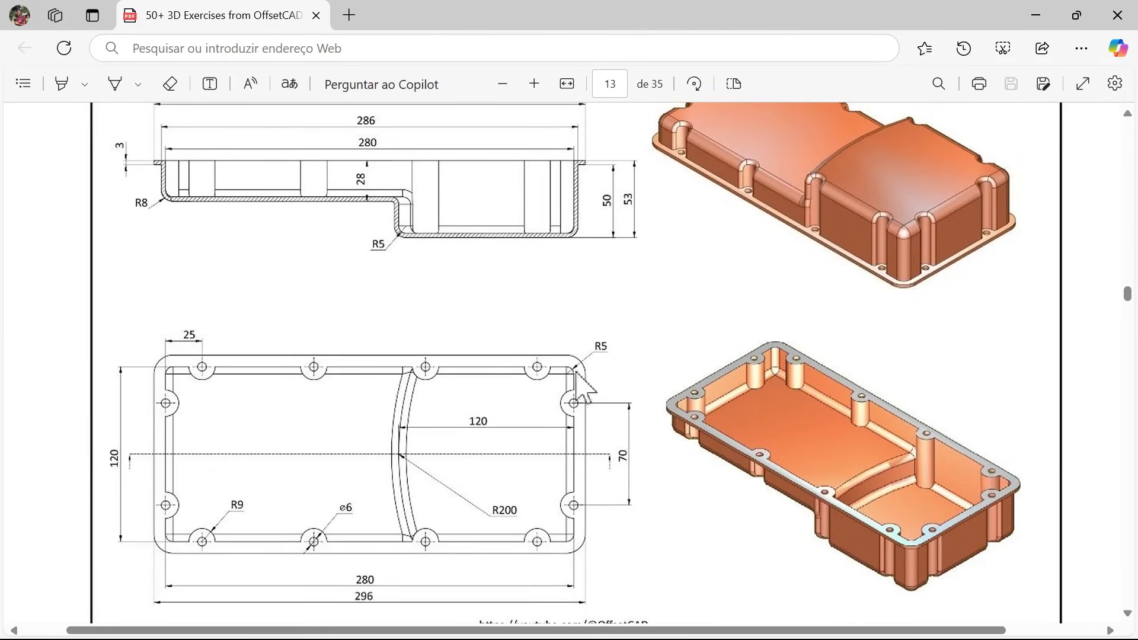
Switch back to FreeCAD and start a new sketch on the XY-plane.
key("alt+Tab")
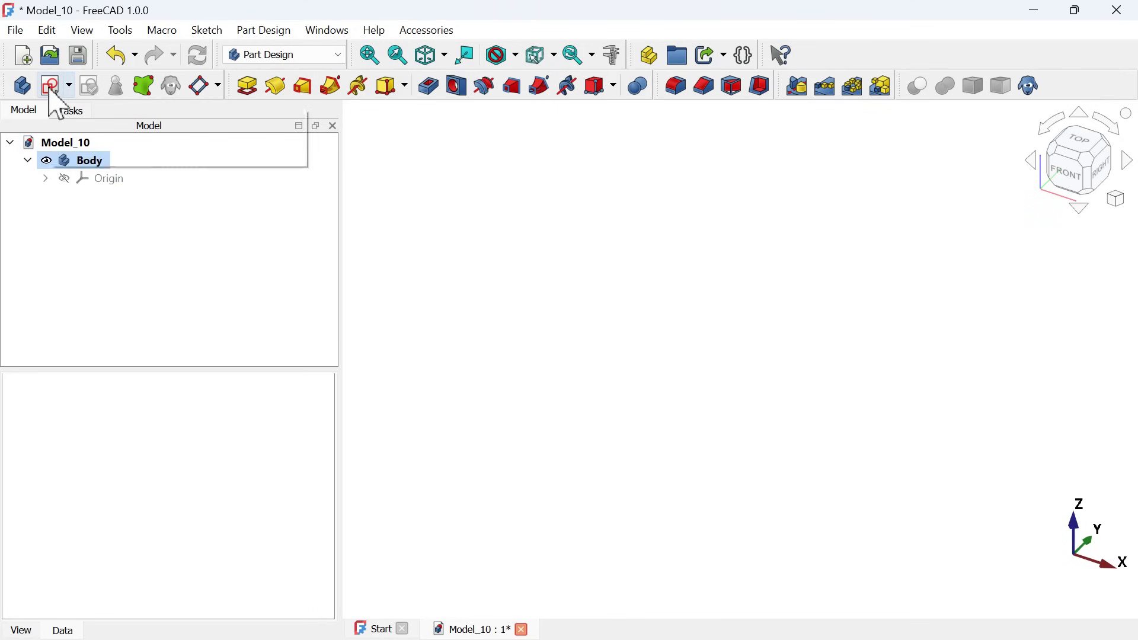
left_click(51, 89)
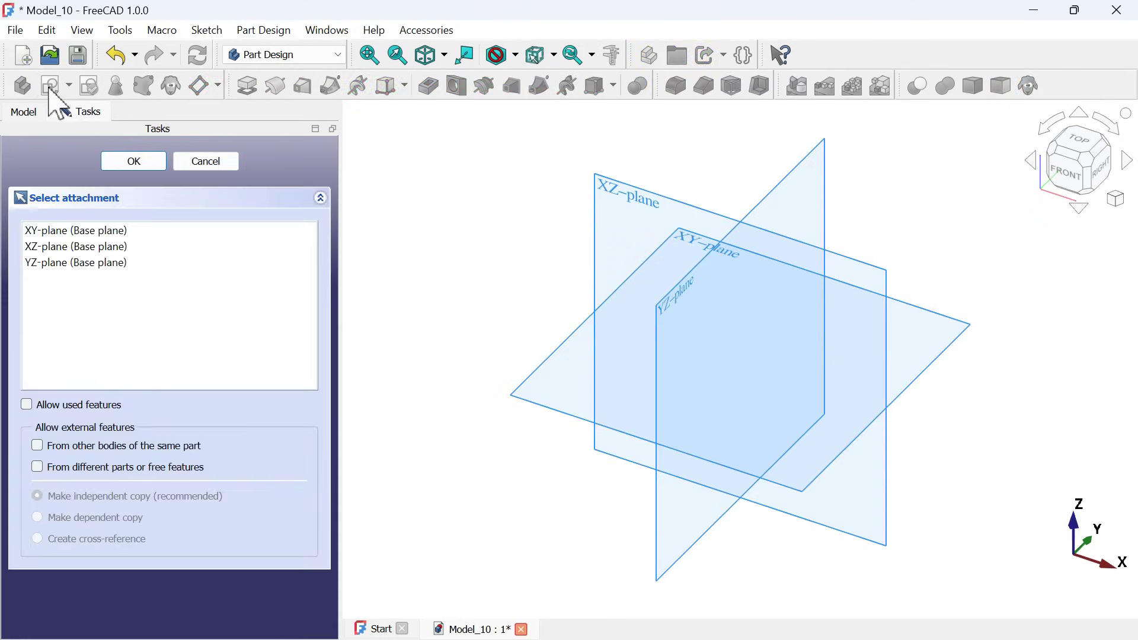
left_click(698, 258)
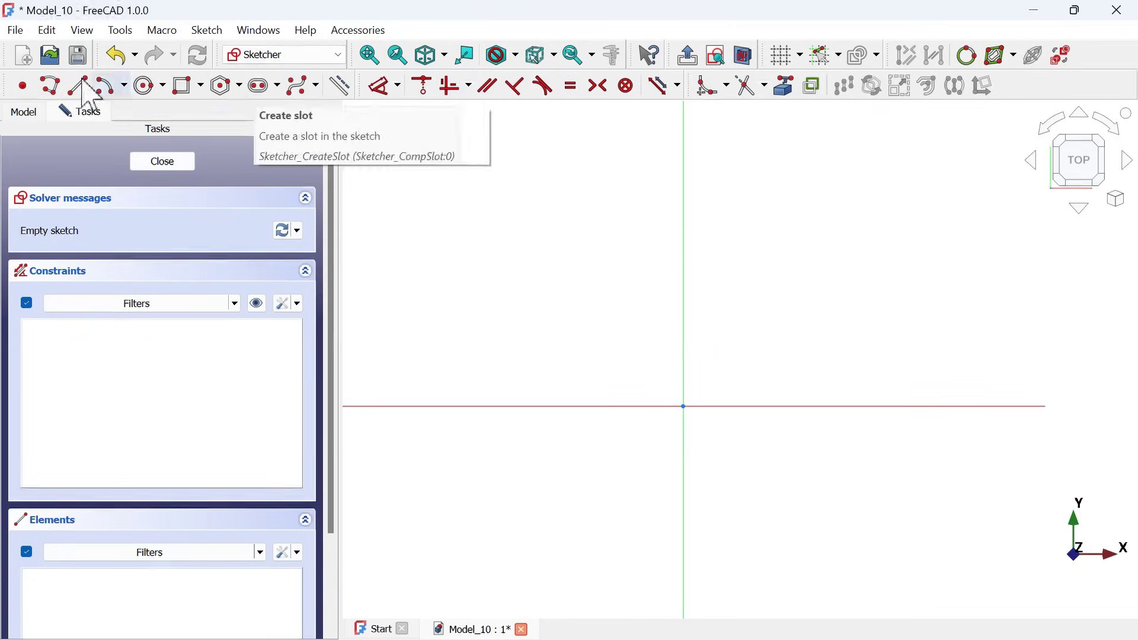
Sketch a centered rectangle with rounded corners at the origin, 286 mm wide and 120 mm high, checking the dimensions in the PDF drawing.
left_click(201, 85)
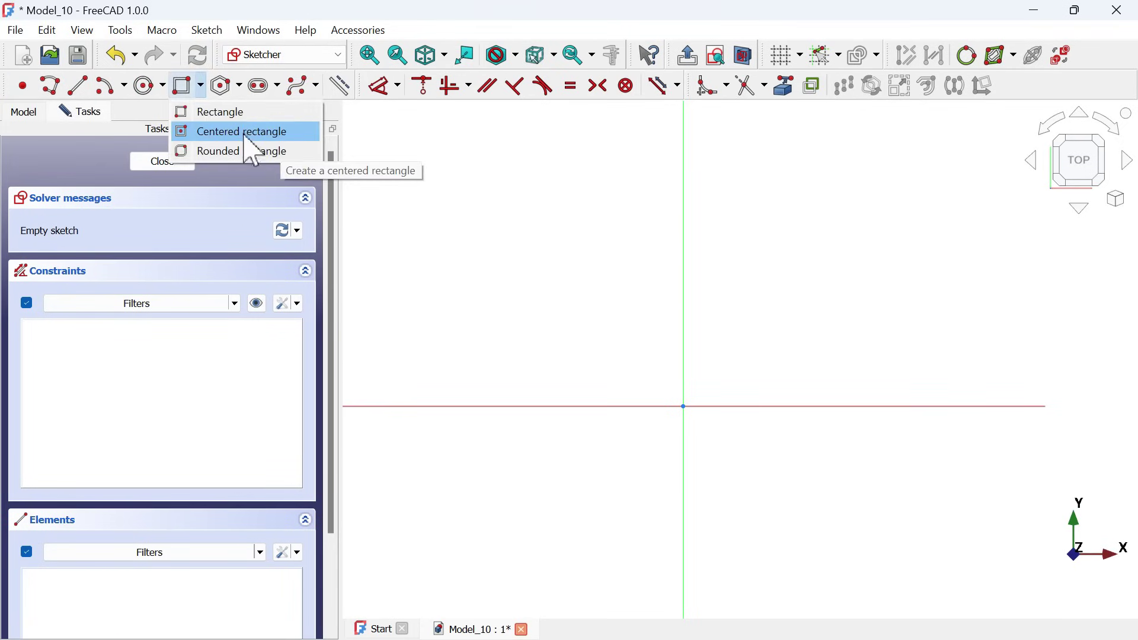
left_click(272, 137)
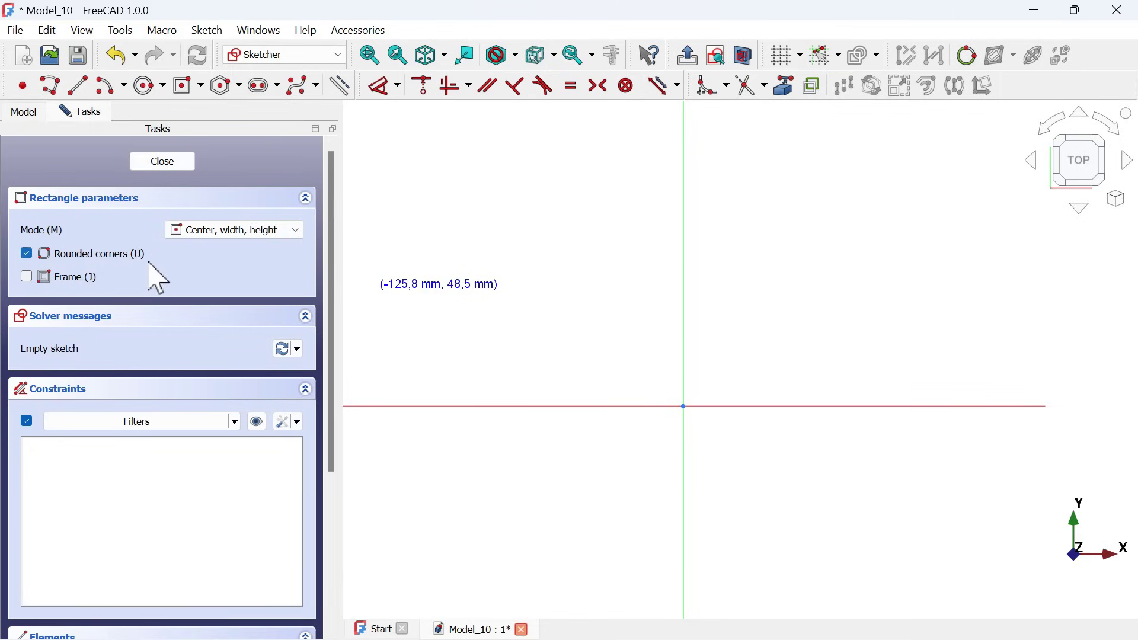
left_click(682, 407)
scroll(486, 291, "down", 4)
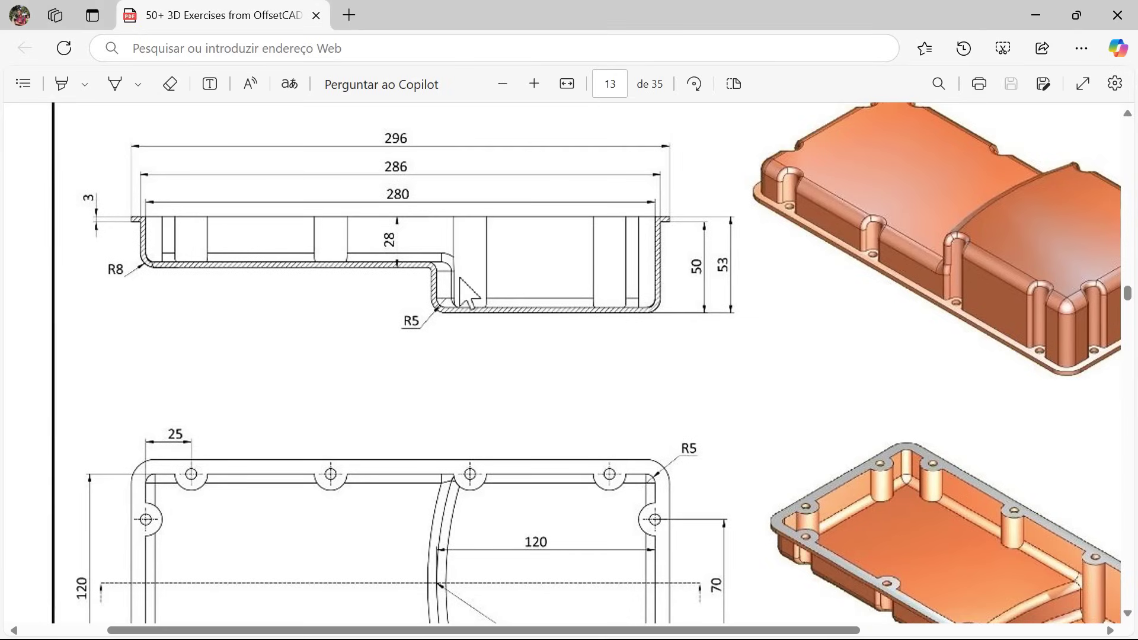
scroll(468, 293, "down", 2)
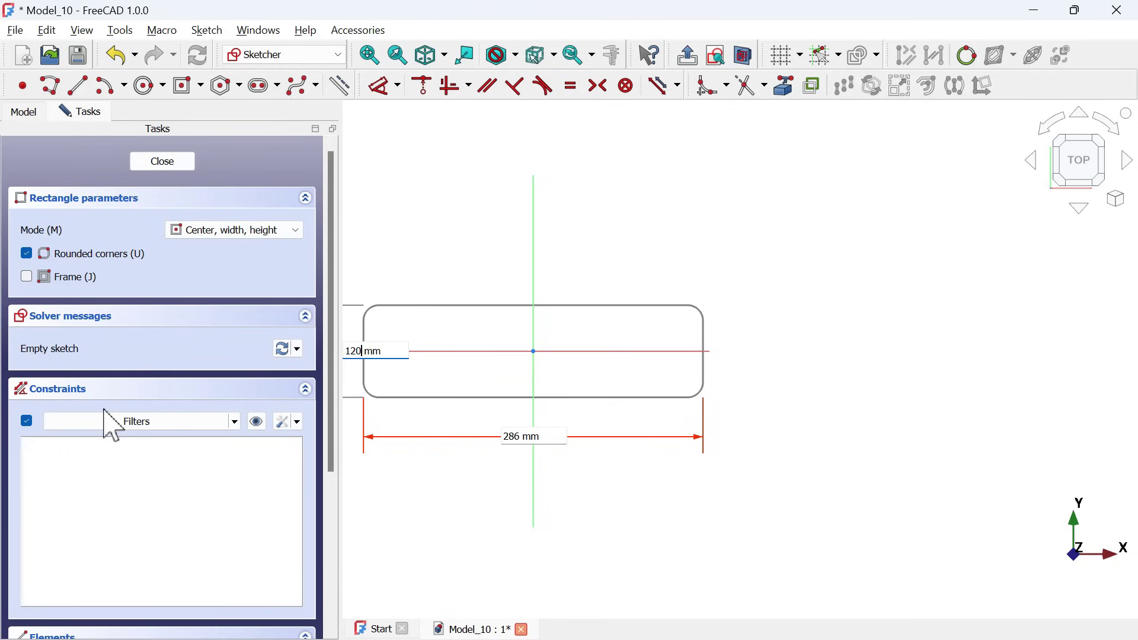
key("Return")
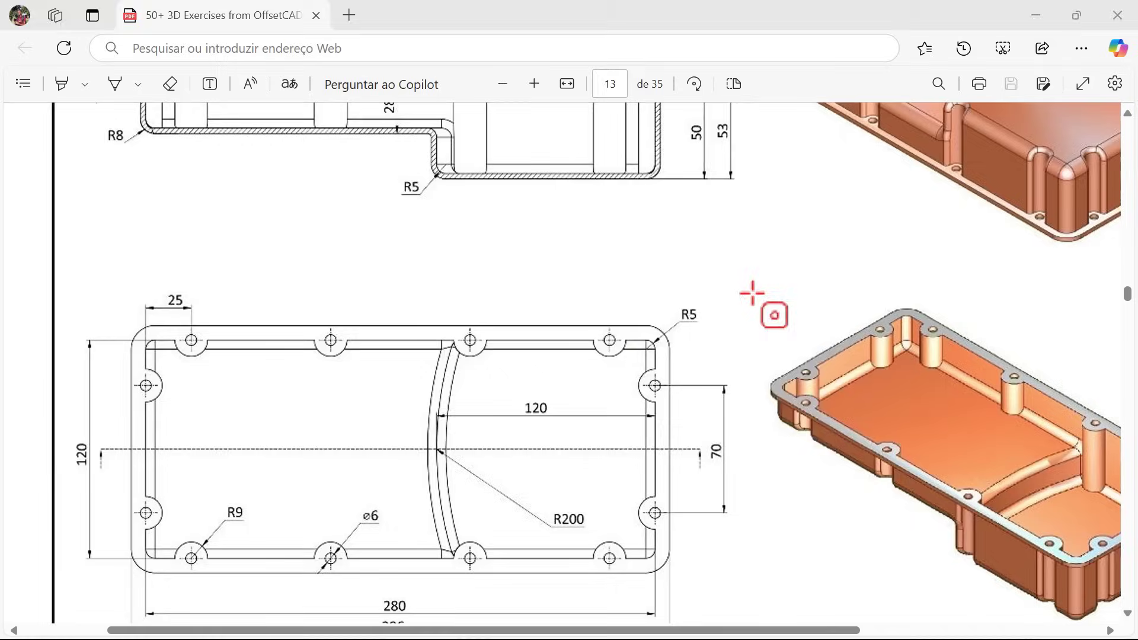
Set the rectangle's corner radius to 5 mm, as given in the PDF drawing.
left_click(752, 292)
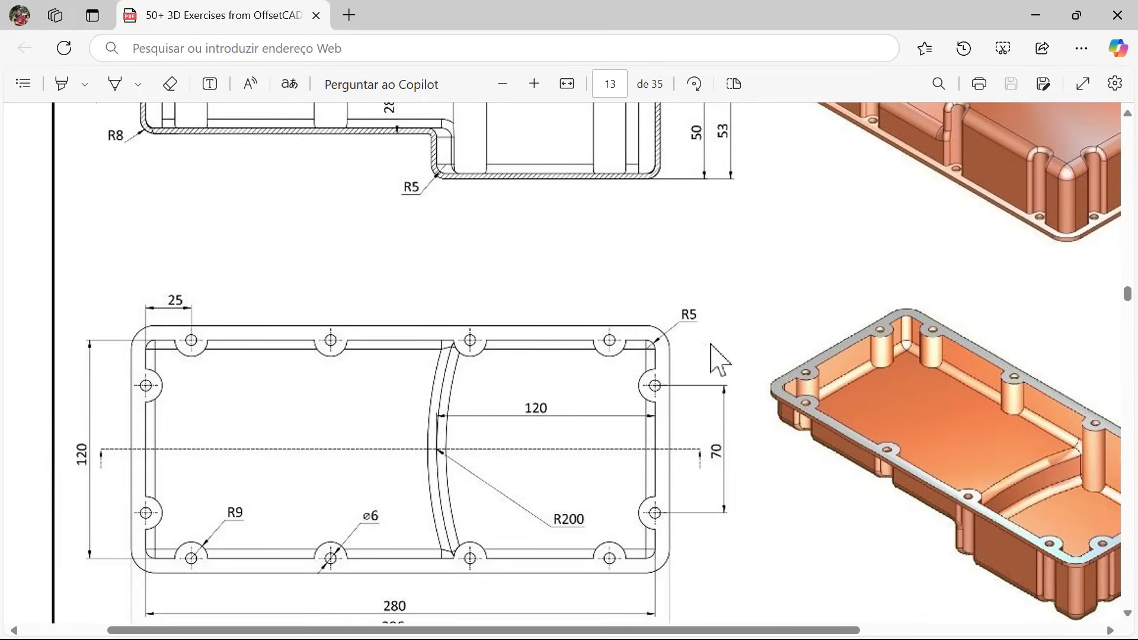
key("alt+Tab")
type("5")
key("Return")
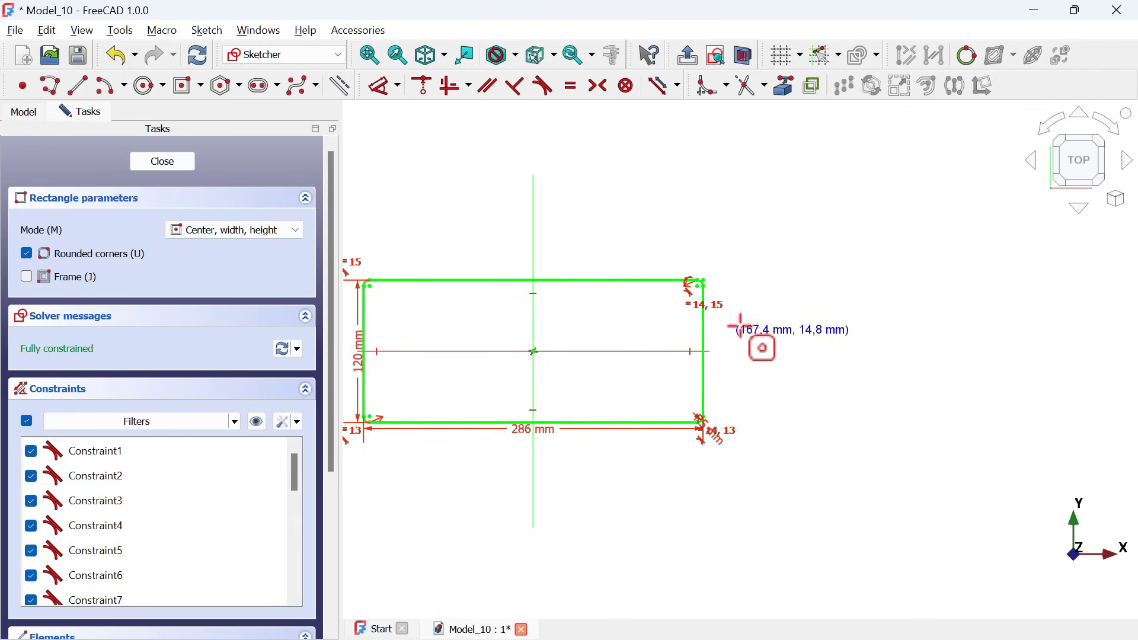
Leave the rectangle command and close the base outline sketch.
scroll(681, 279, "down", 2)
scroll(498, 323, "up", 3)
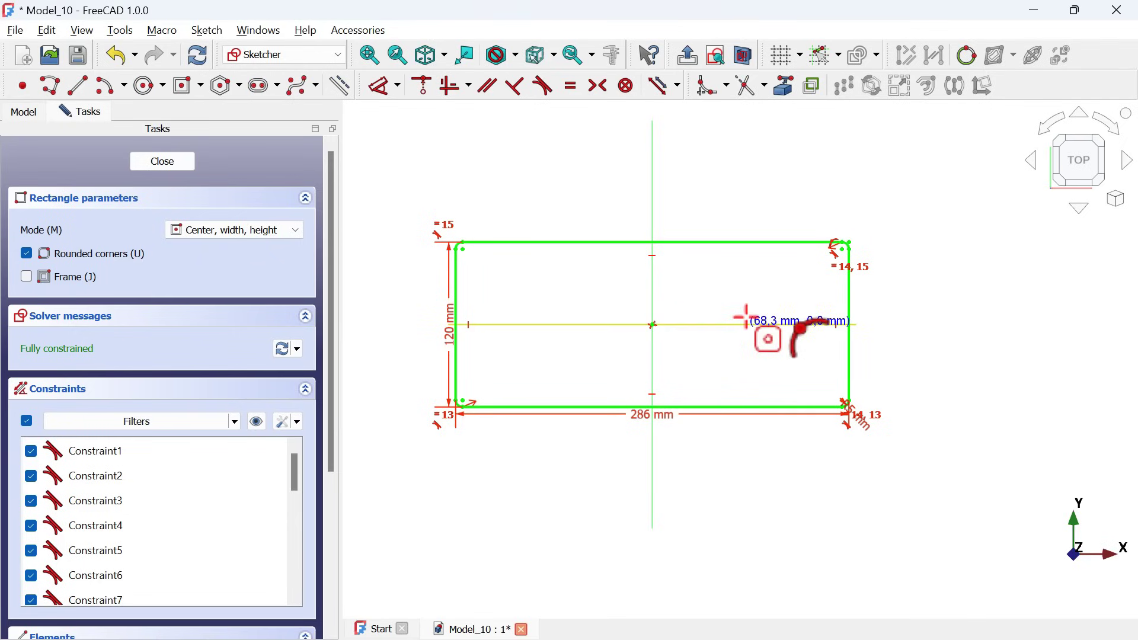
key("Escape")
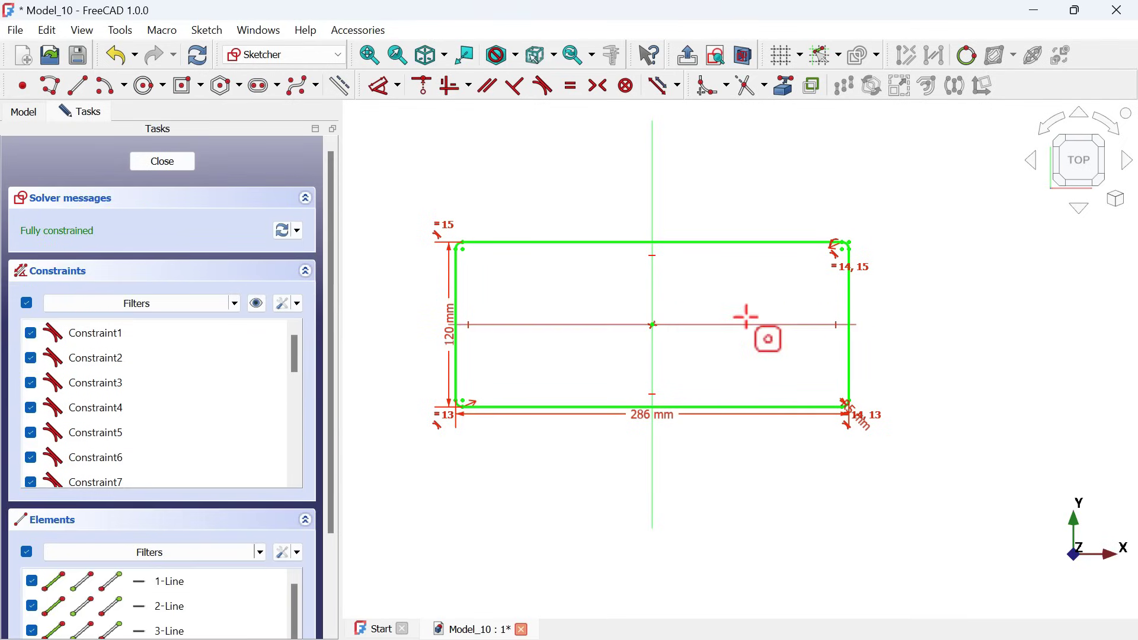
left_click(168, 166)
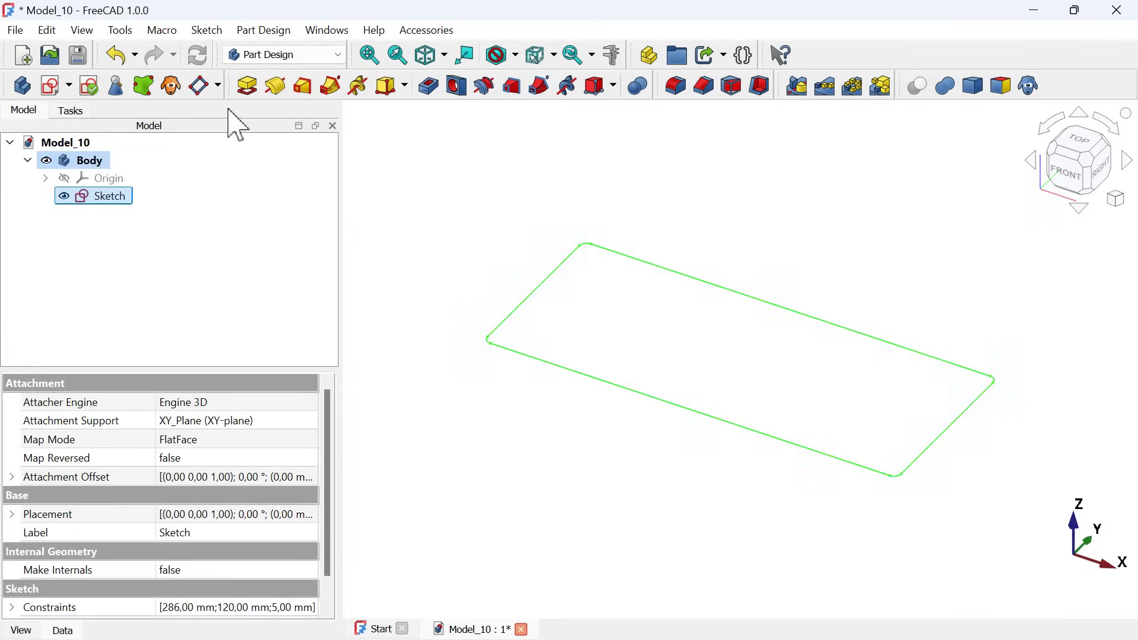
Pad the rounded rectangle 28 mm, checking the height in the PDF drawing.
left_click(244, 89)
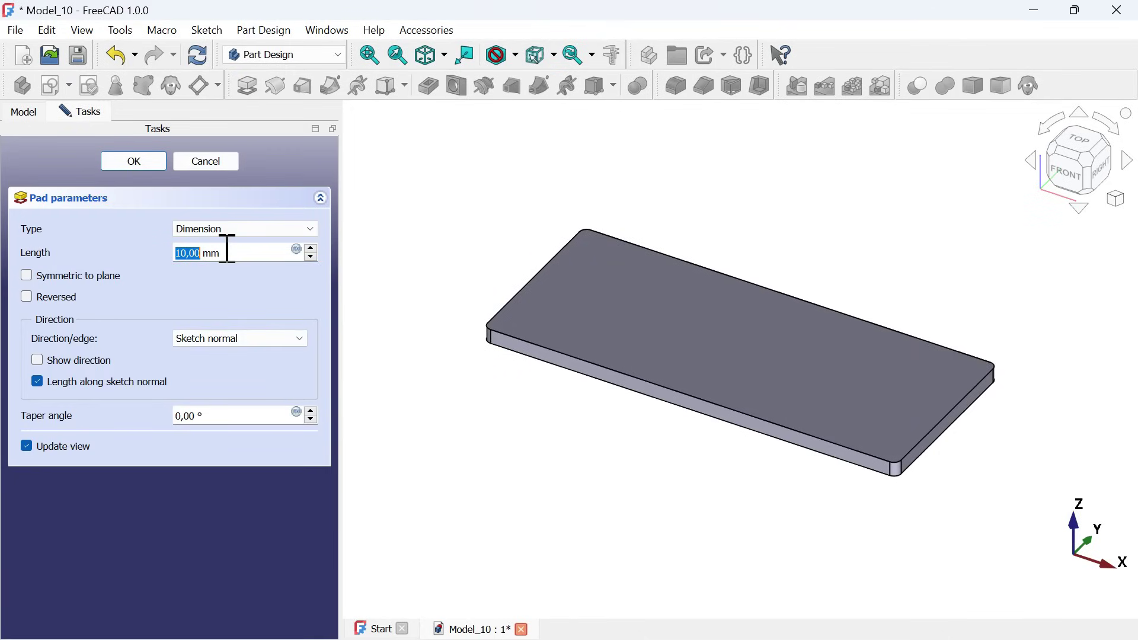
left_click_drag(235, 250, 62, 250)
key("alt+Tab")
scroll(494, 325, "down", 3, "ctrl")
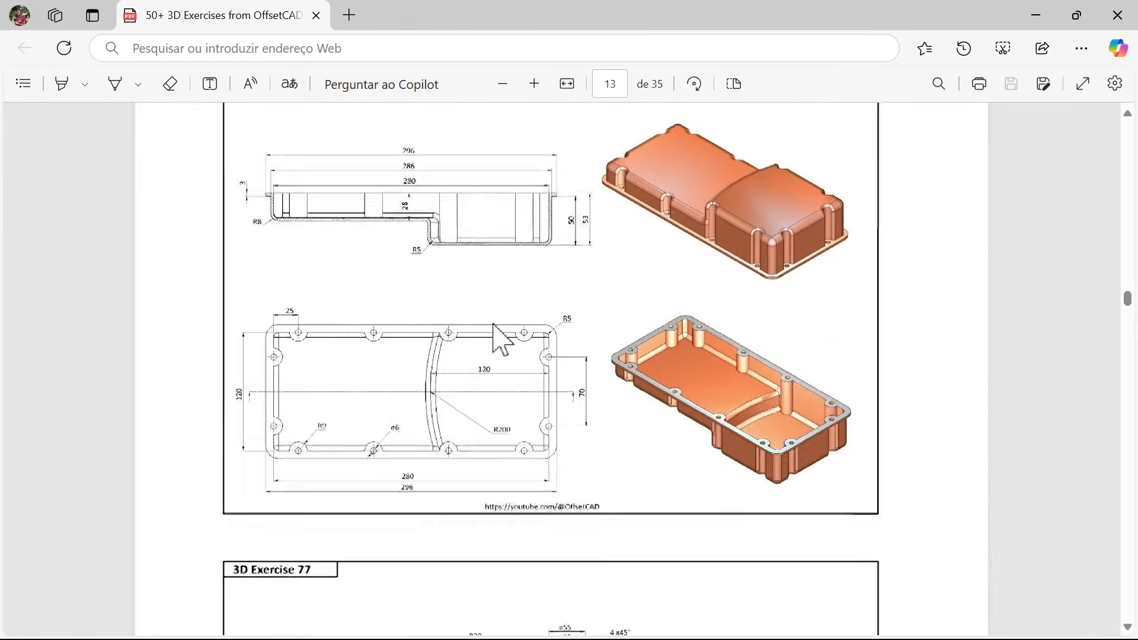
scroll(436, 223, "up", 2, "ctrl")
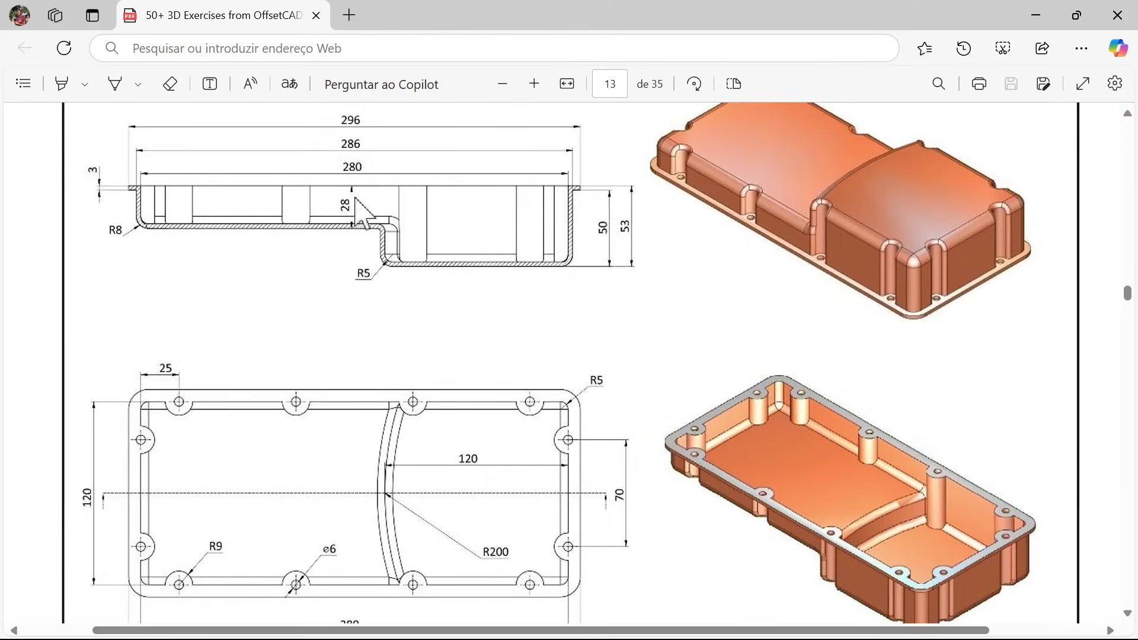
key("alt+Tab")
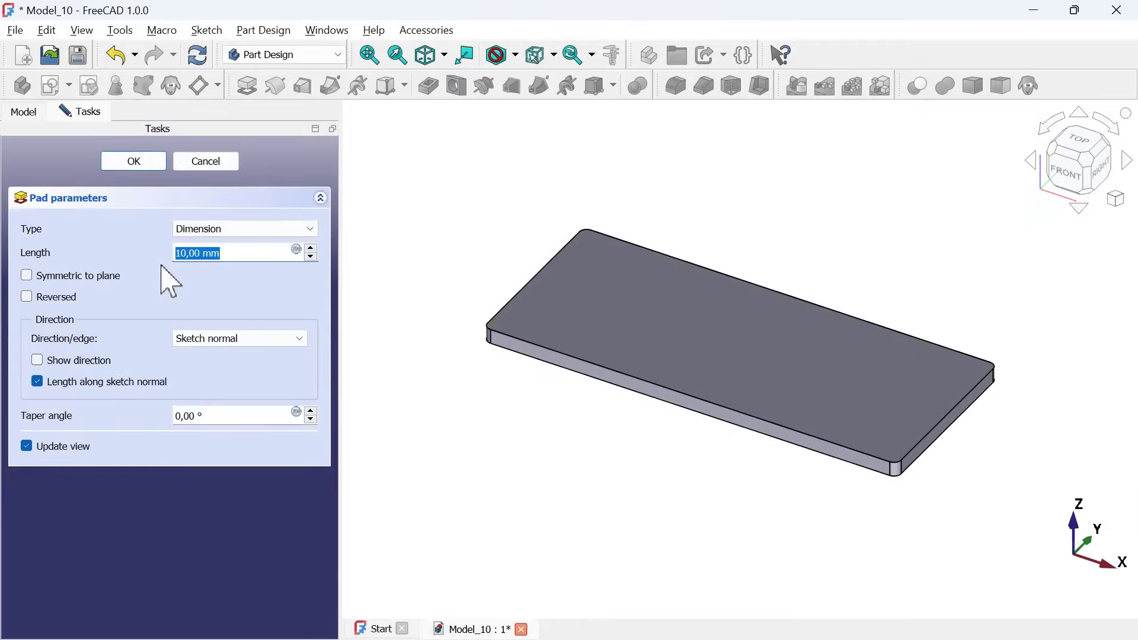
key("Return")
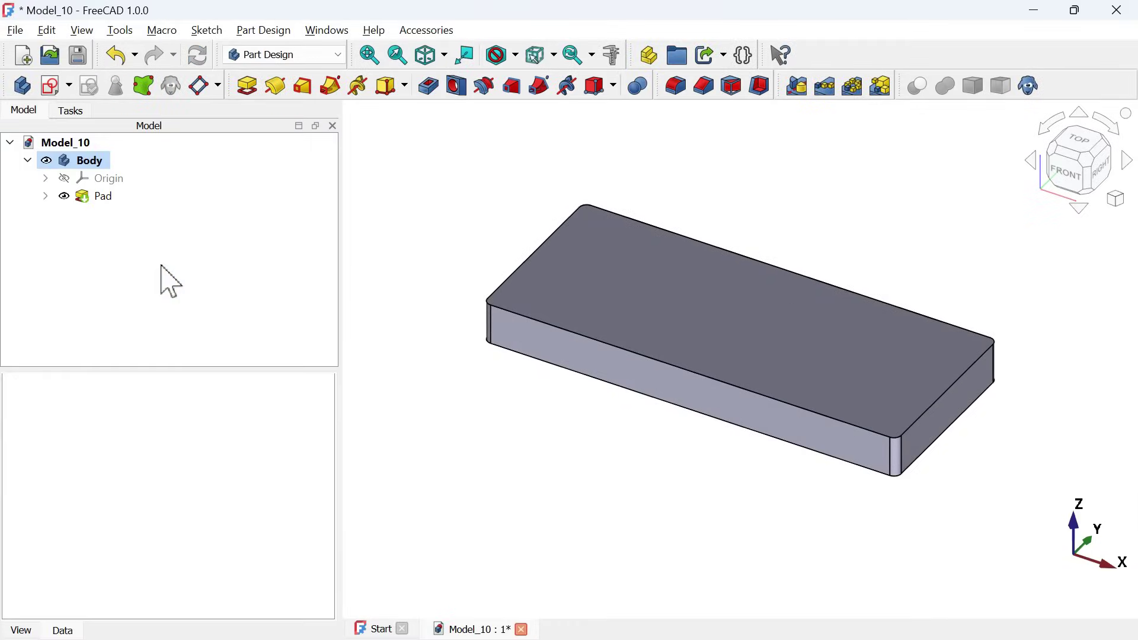
Start a new sketch on the underside of the padded block, checking the deeper section's shape in the PDF drawing.
scroll(617, 450, "down", 4)
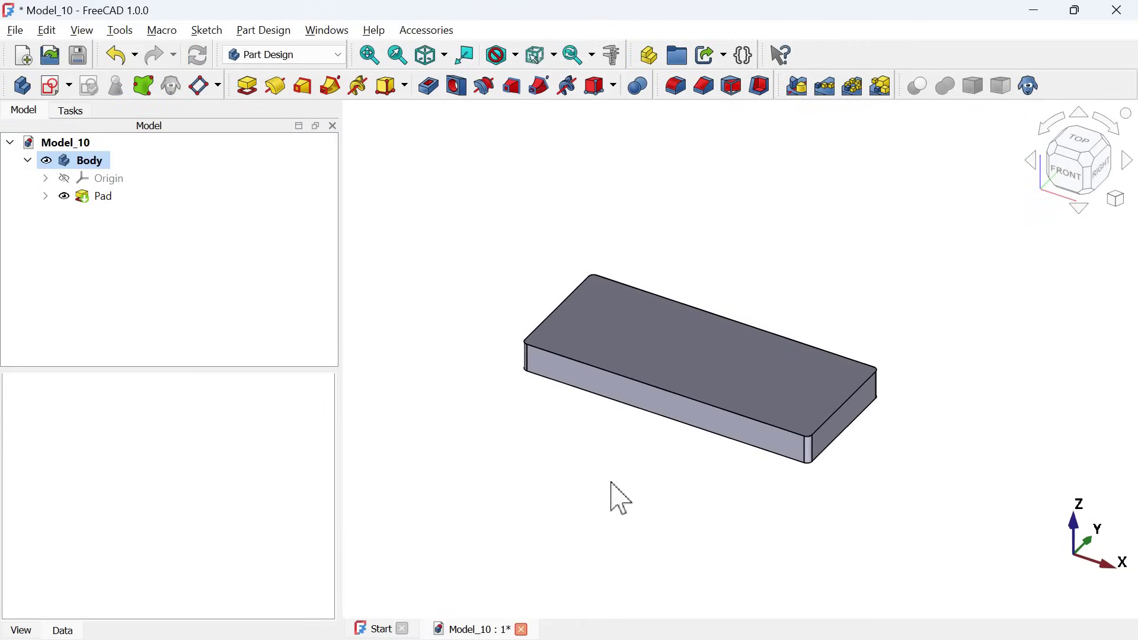
left_click_drag(614, 474, 693, 353)
key("alt+Tab")
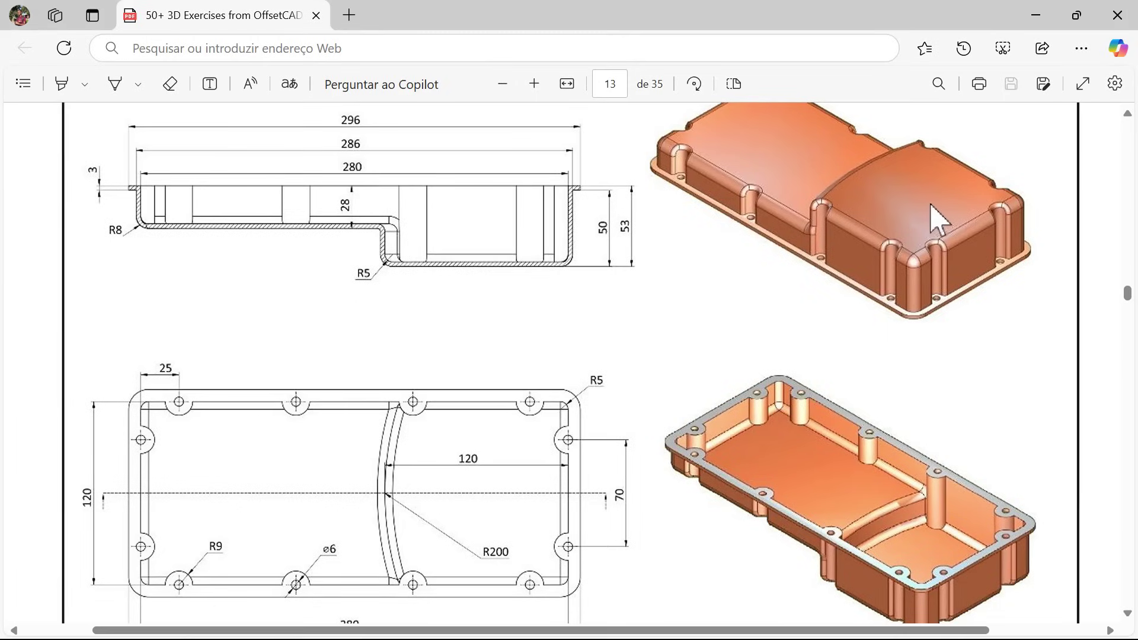
key("alt+Tab")
mouse_move(781, 362)
left_mouse_down()
mouse_move(729, 474)
mouse_move(791, 356)
left_mouse_up()
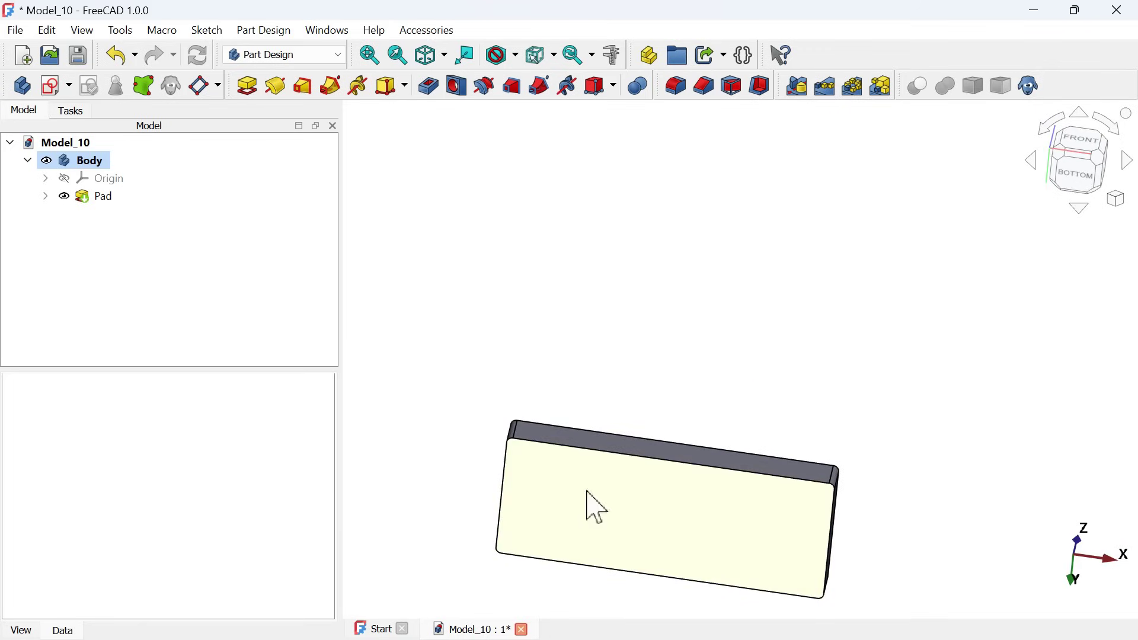
left_click_drag(880, 415, 856, 464)
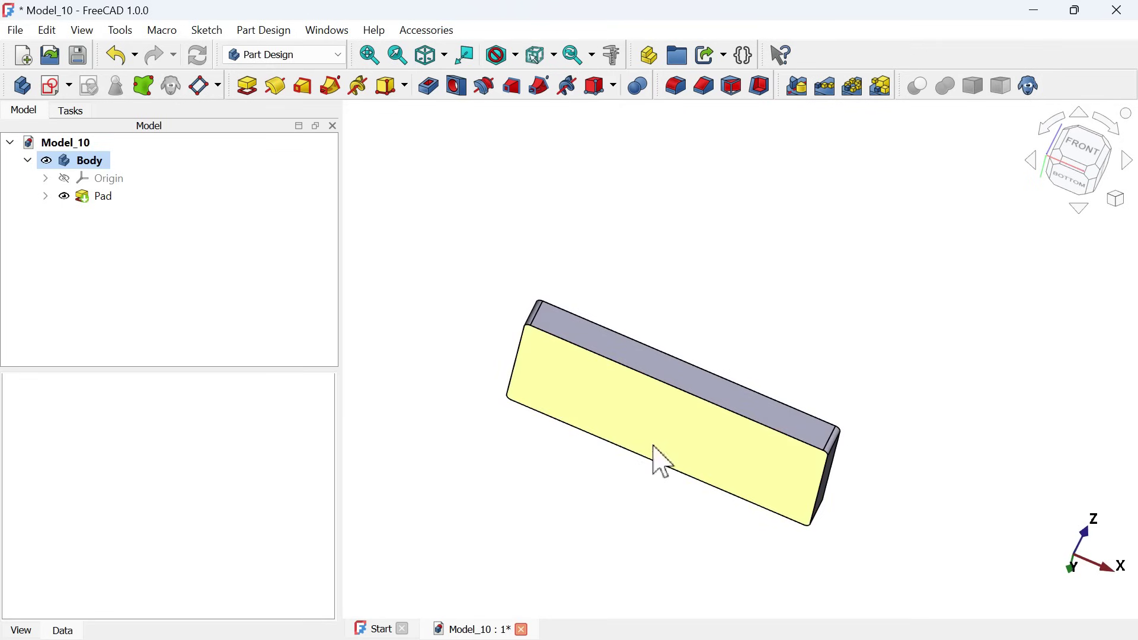
left_click(719, 450)
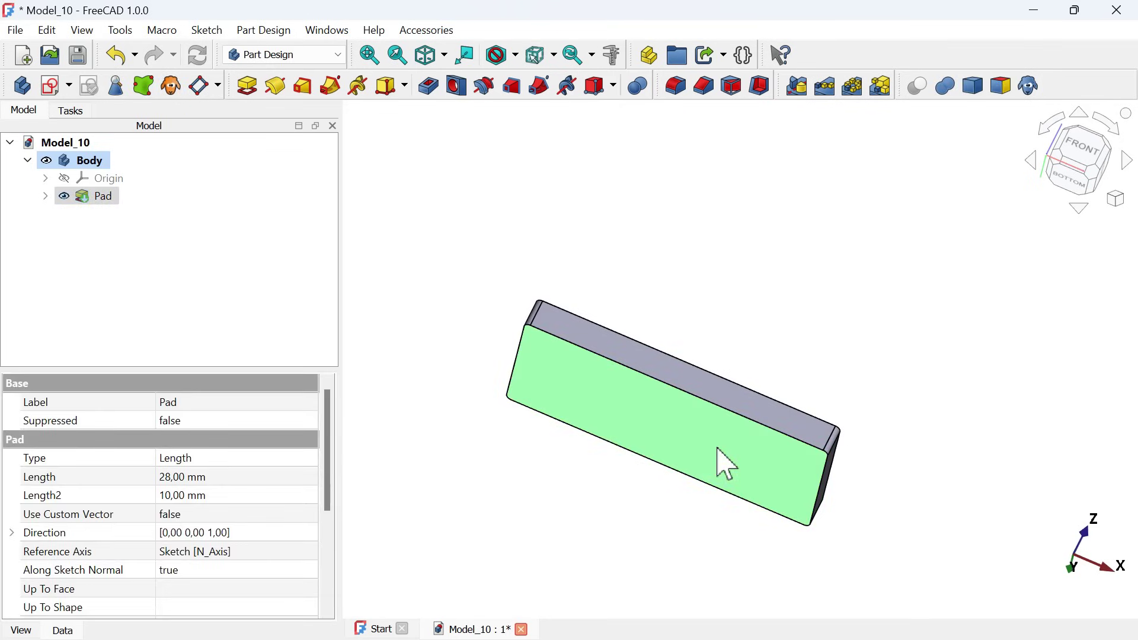
left_click(53, 89)
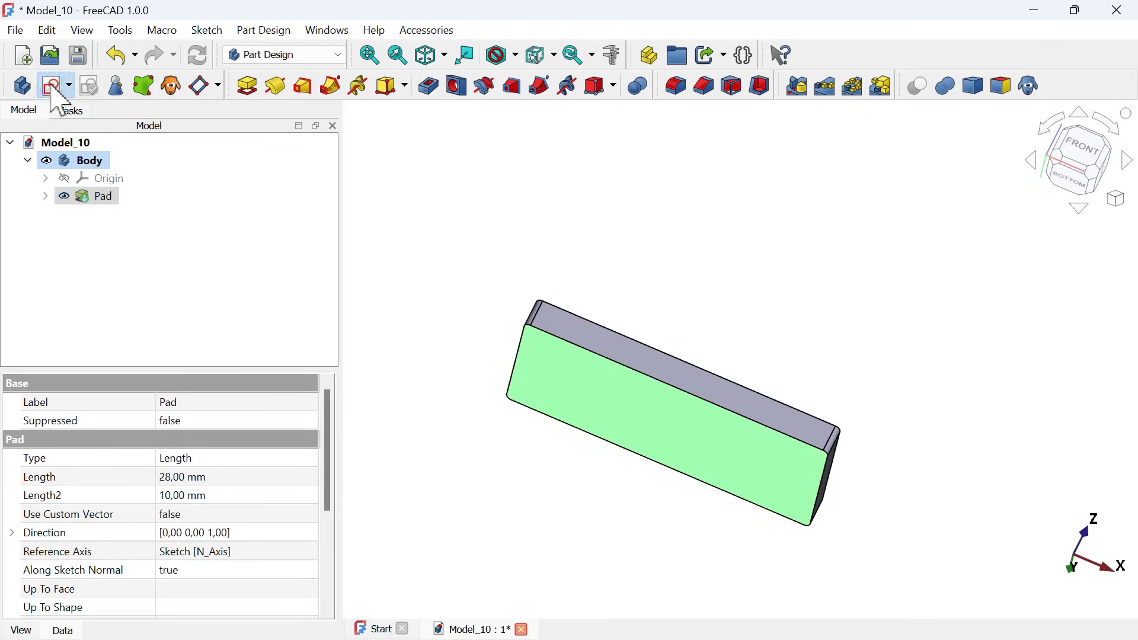
Project two adjoining straight edges of the block and the rounded corner between them into the sketch as external geometry.
left_click(788, 86)
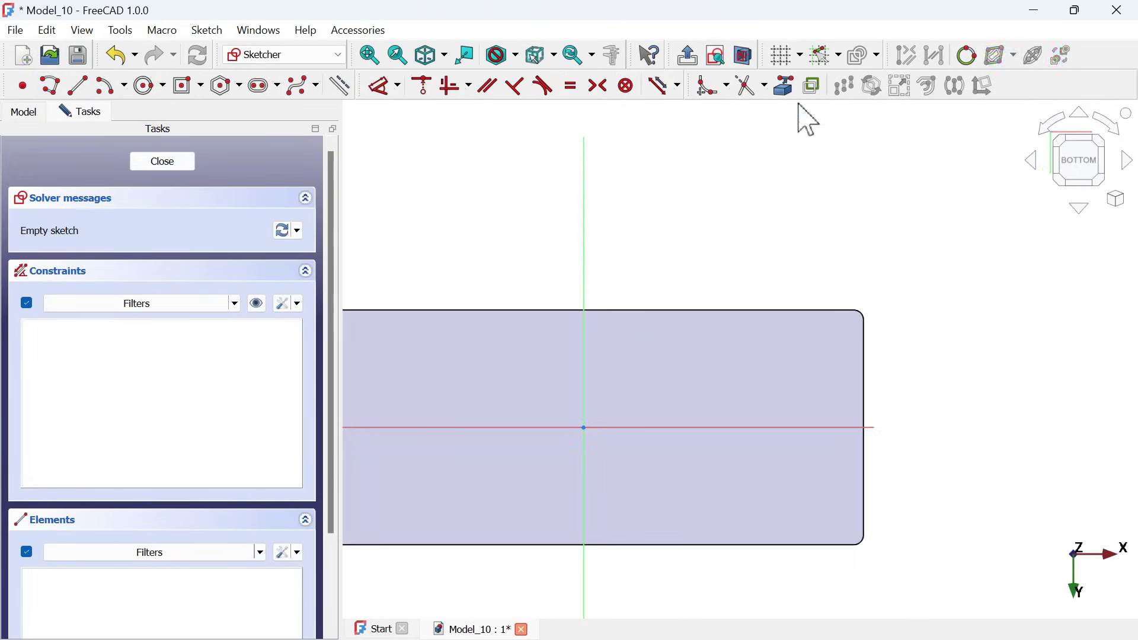
left_click(854, 311)
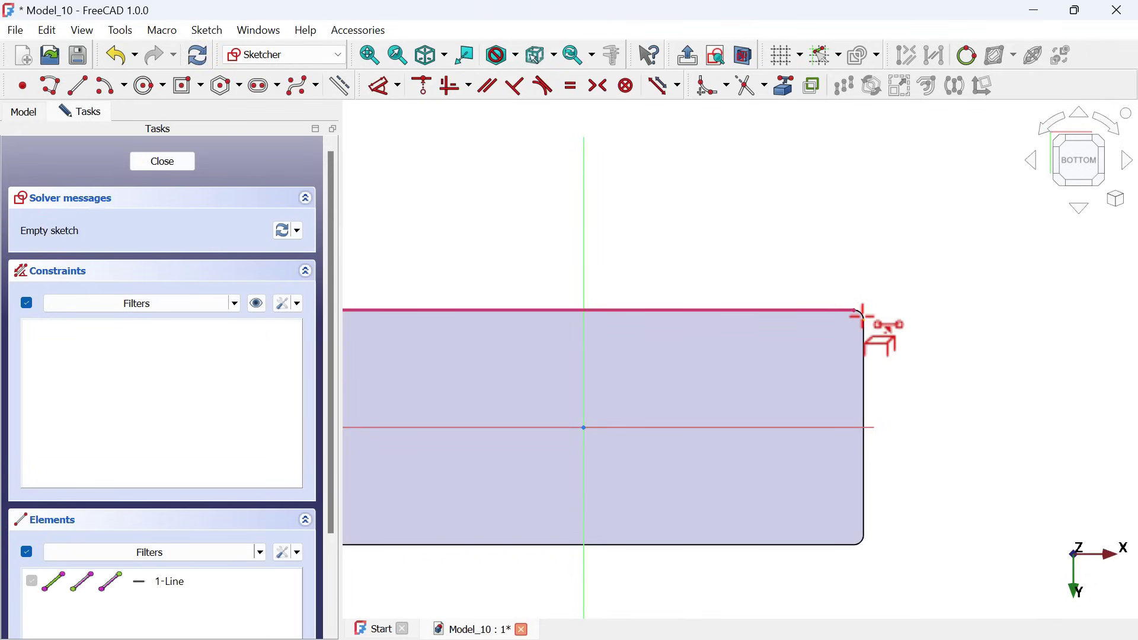
left_click(864, 347)
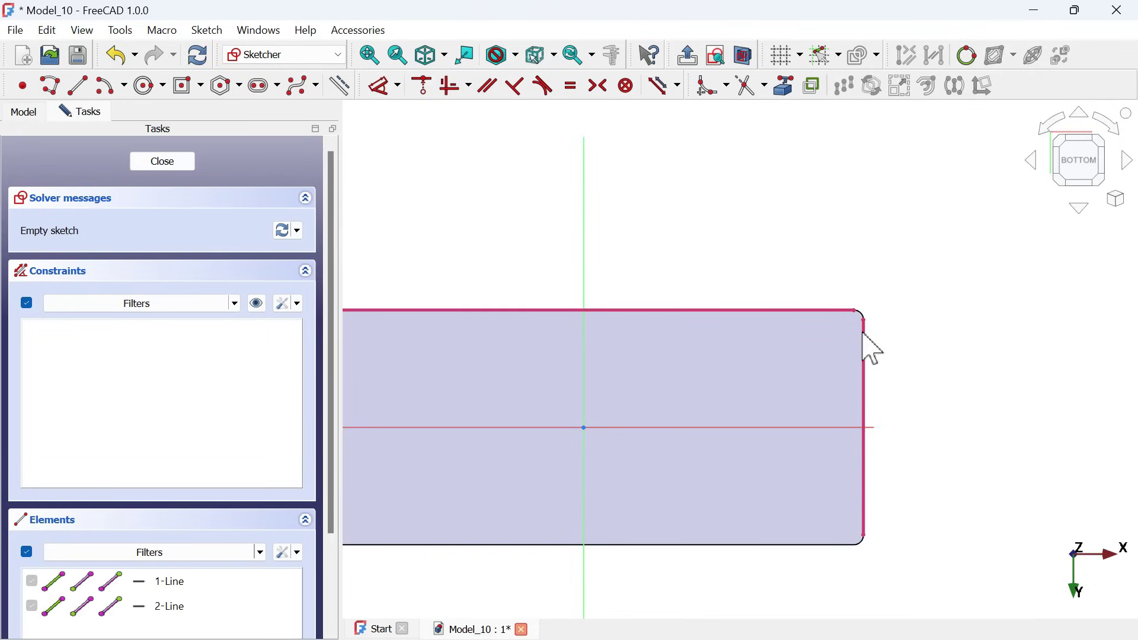
scroll(867, 333, "up", 4)
left_click(862, 295)
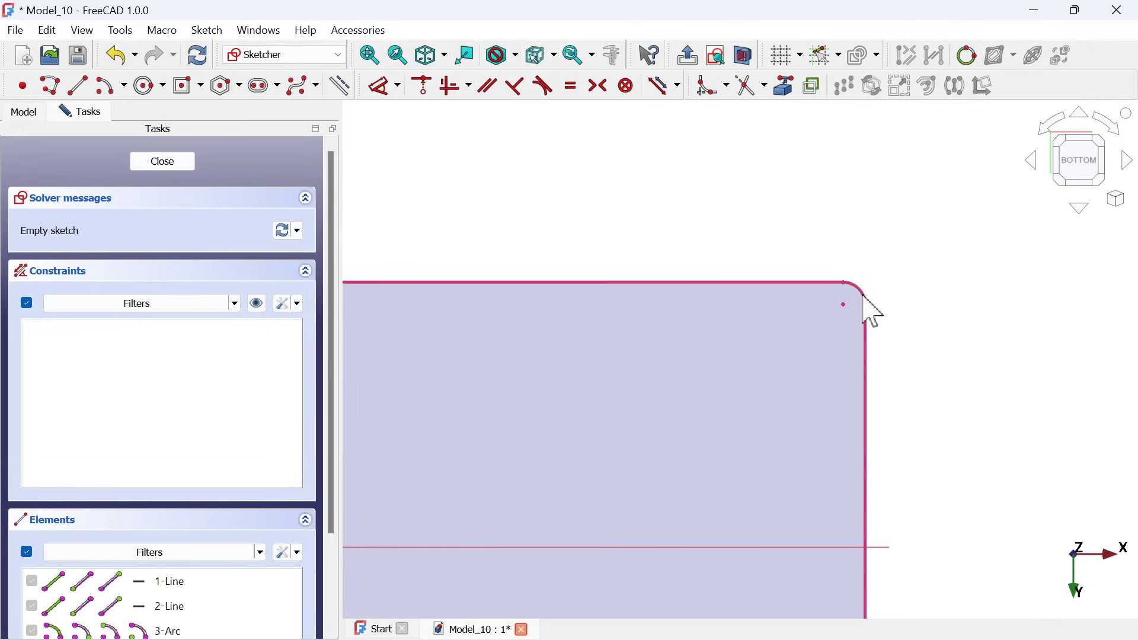
scroll(881, 233, "down", 4)
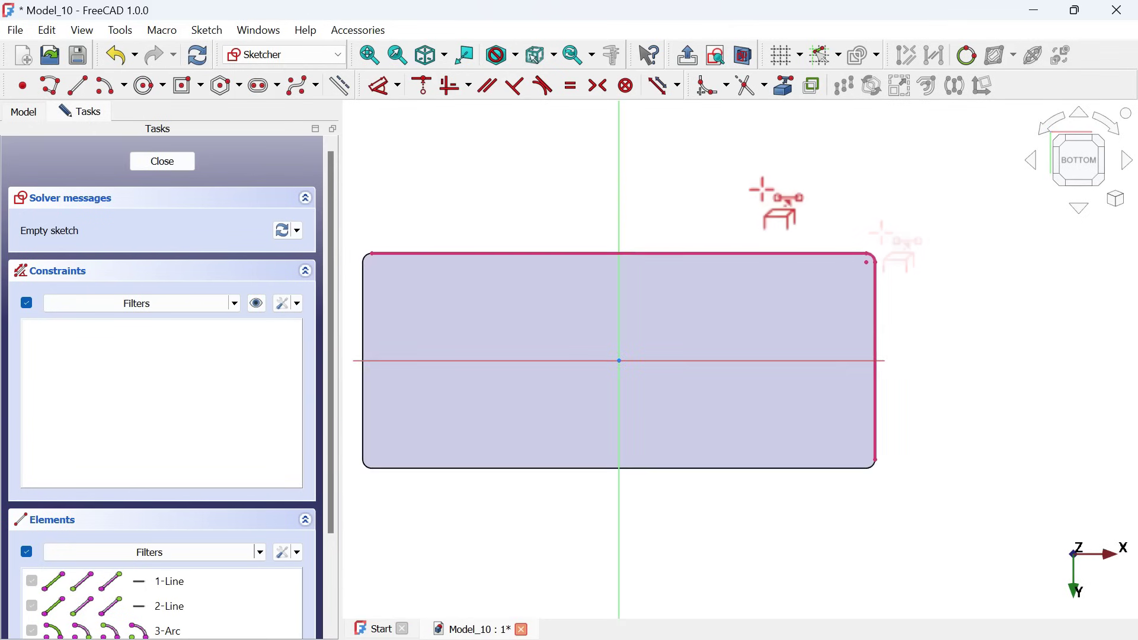
key("Escape")
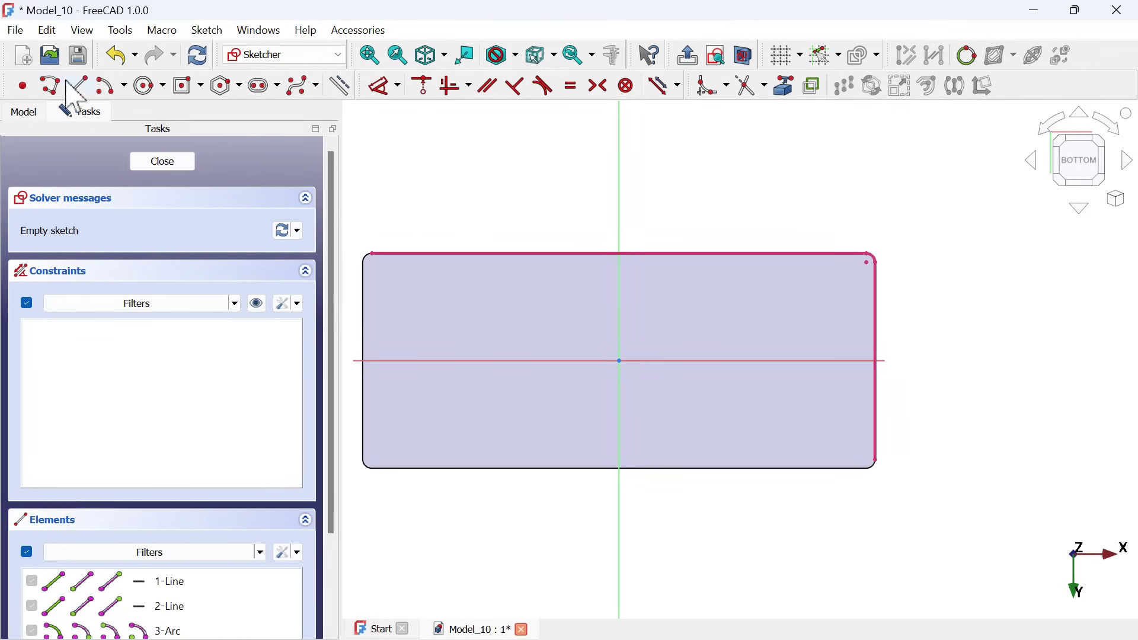
Sketch a centered rectangle with rounded corners inside the face, its center on the horizontal axis about 75 mm from the origin.
left_click(184, 87)
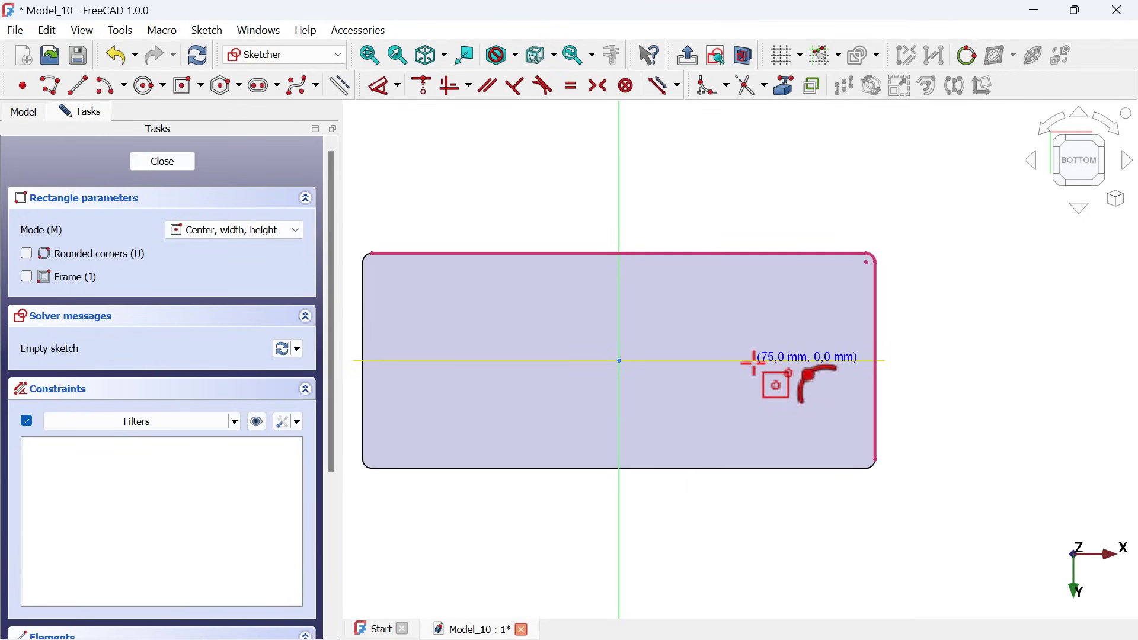
left_click(753, 361)
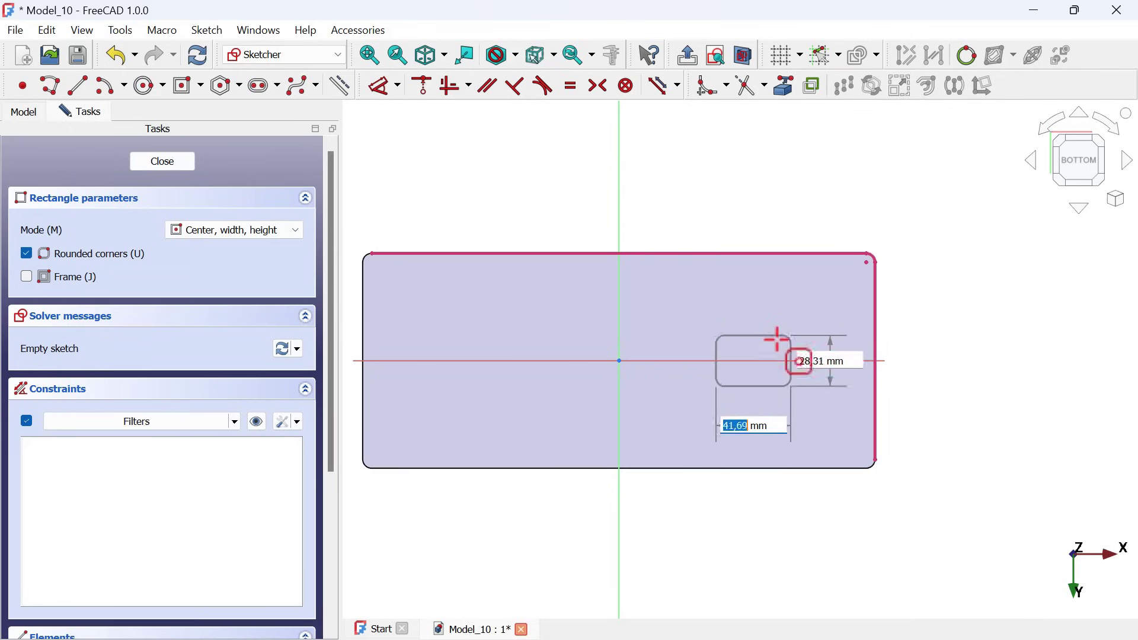
left_click(852, 295)
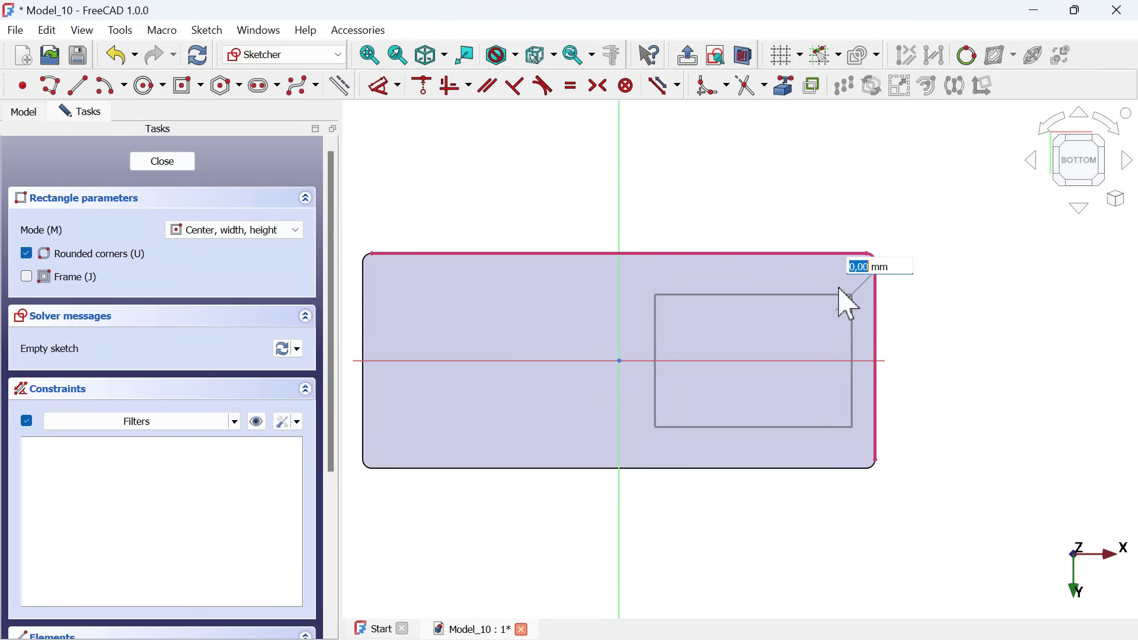
left_click(841, 315)
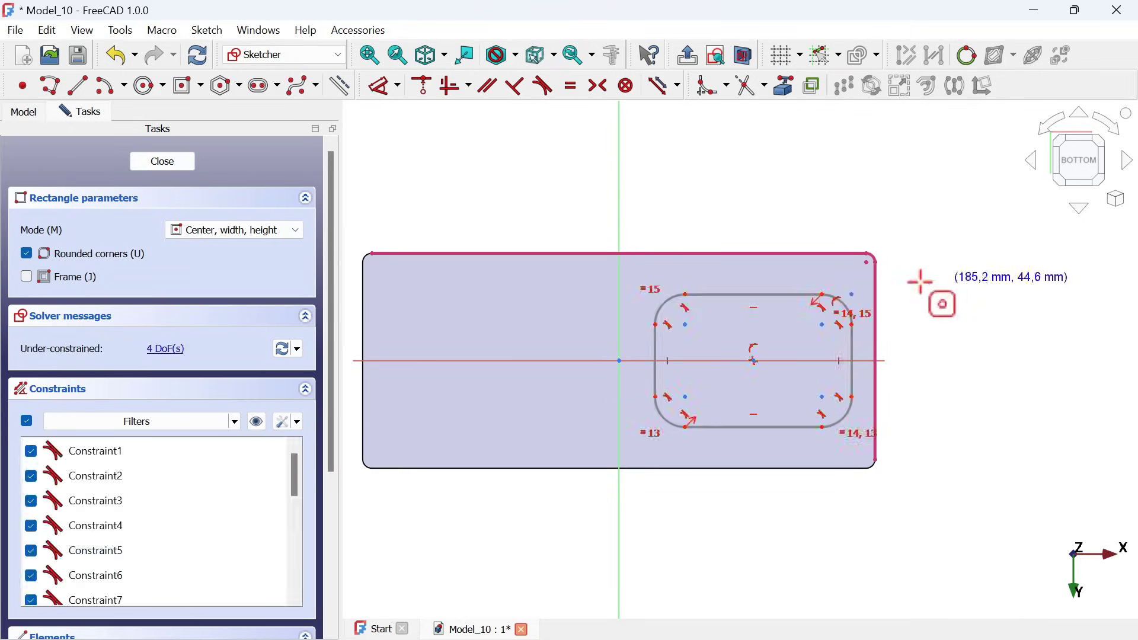
scroll(864, 305, "up", 2)
right_click(980, 360)
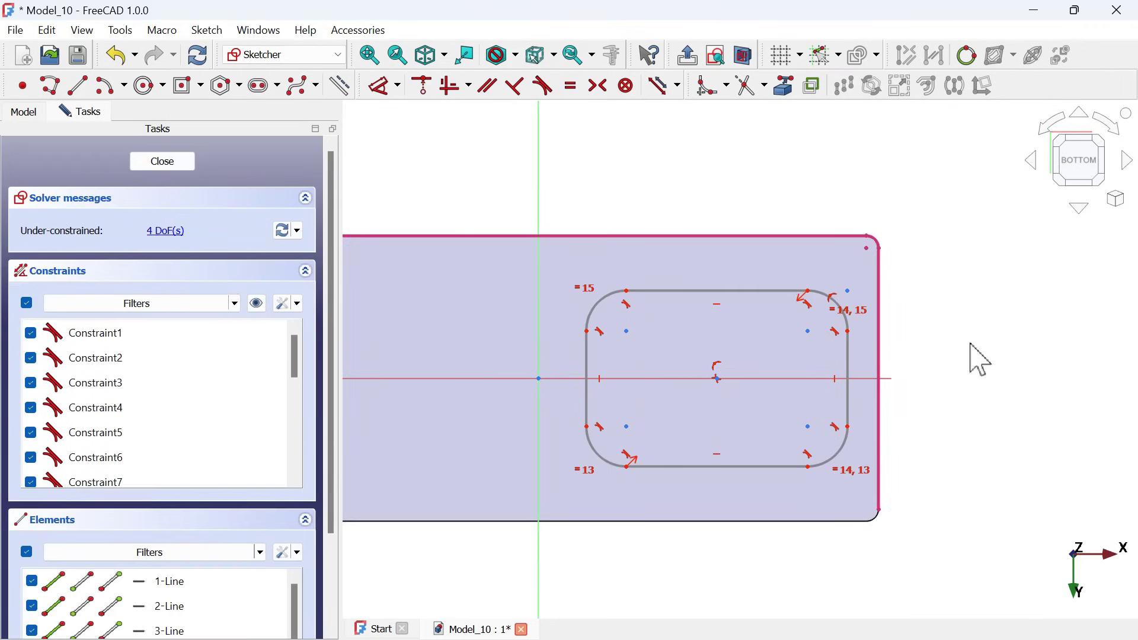
Delete the rectangle's side nearest the origin with its two corner arcs, and close the outline with an outward-bulging three-point arc.
left_click_drag(604, 501, 561, 308)
key("Delete")
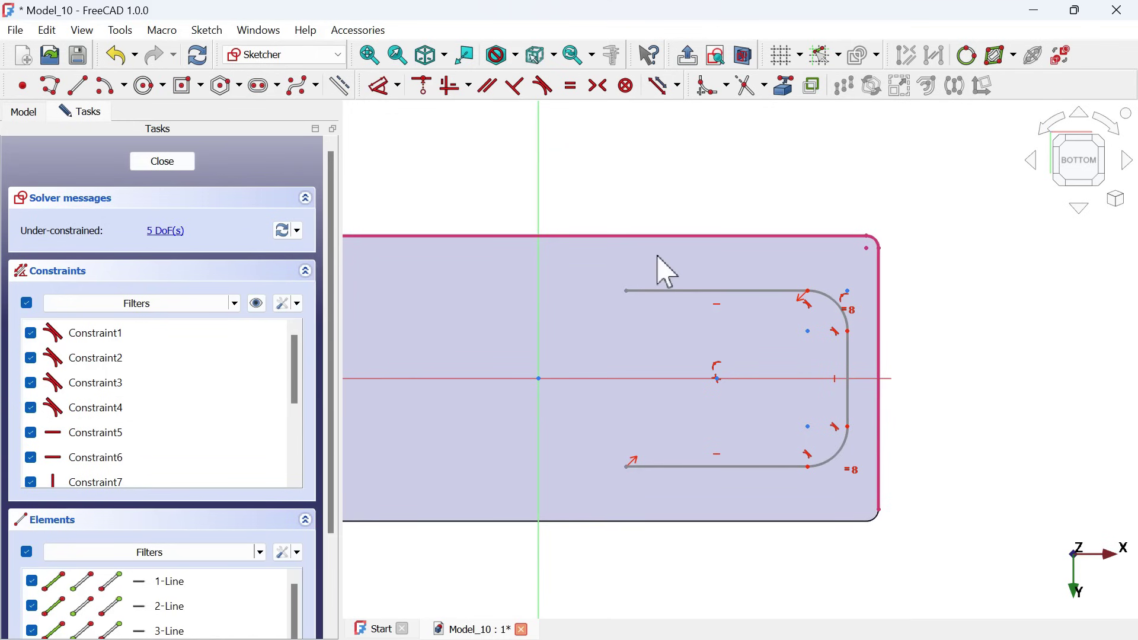
left_click(125, 87)
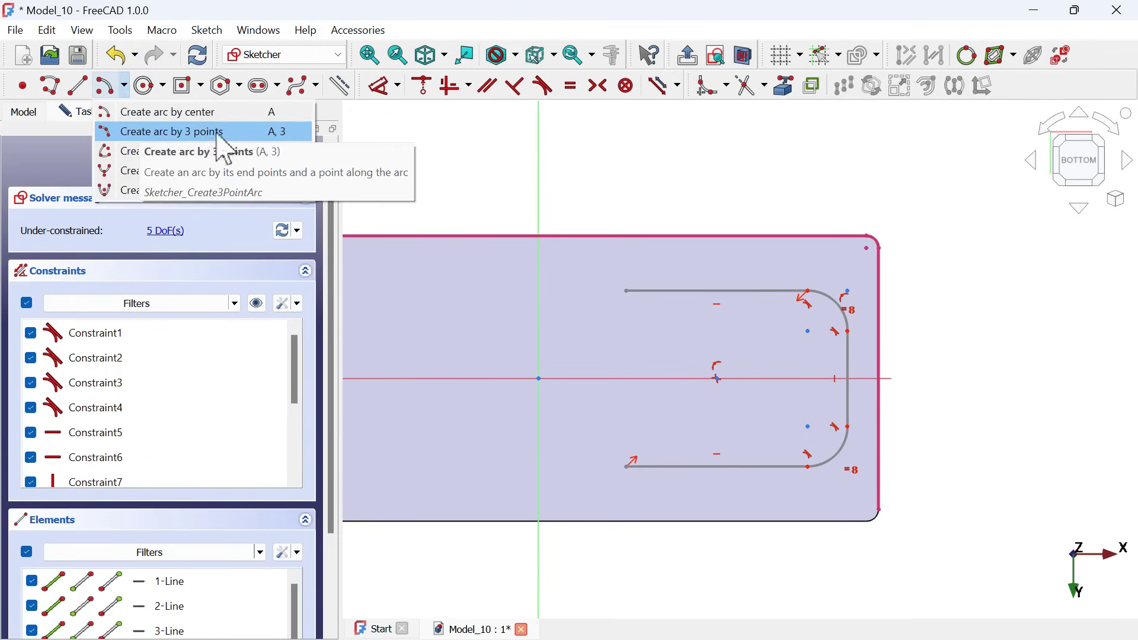
left_click(195, 131)
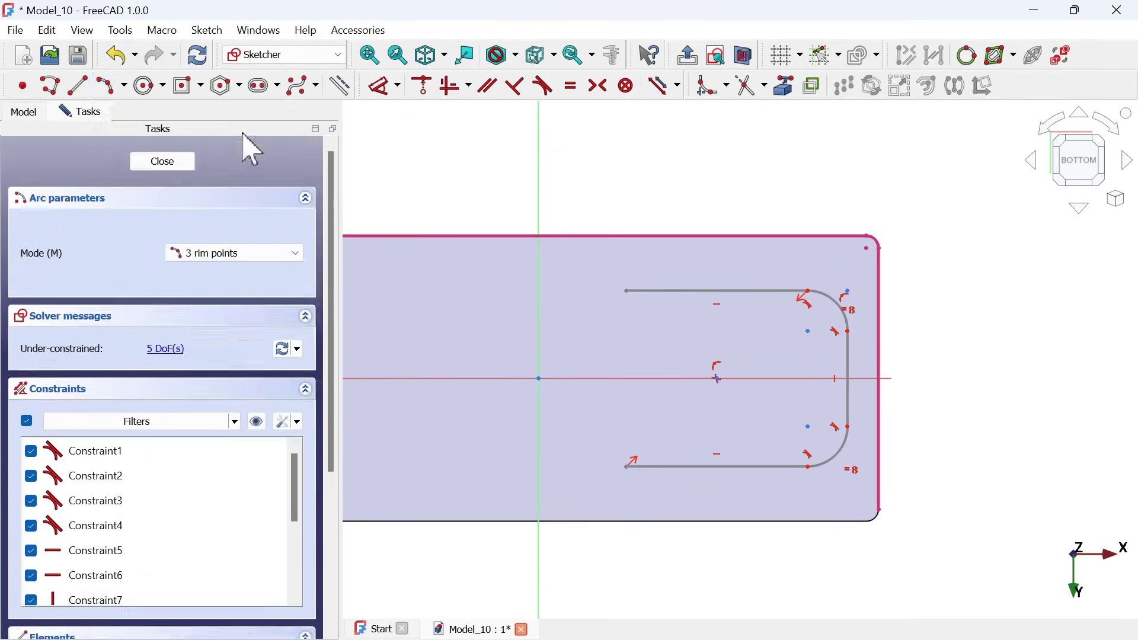
left_click(626, 292)
left_click(626, 466)
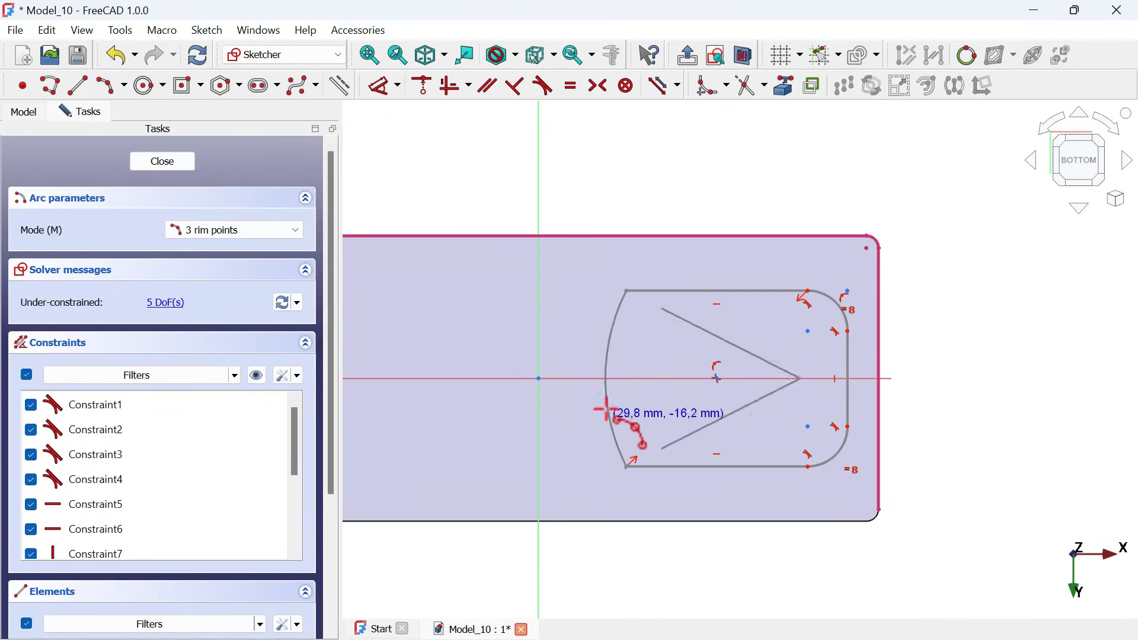
left_click(594, 378)
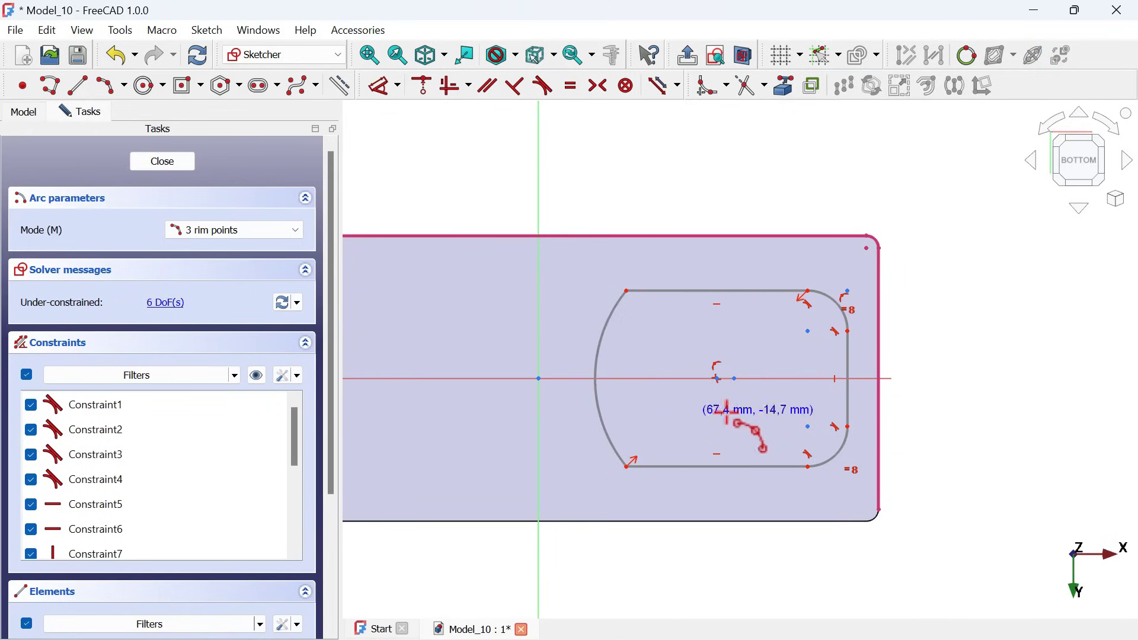
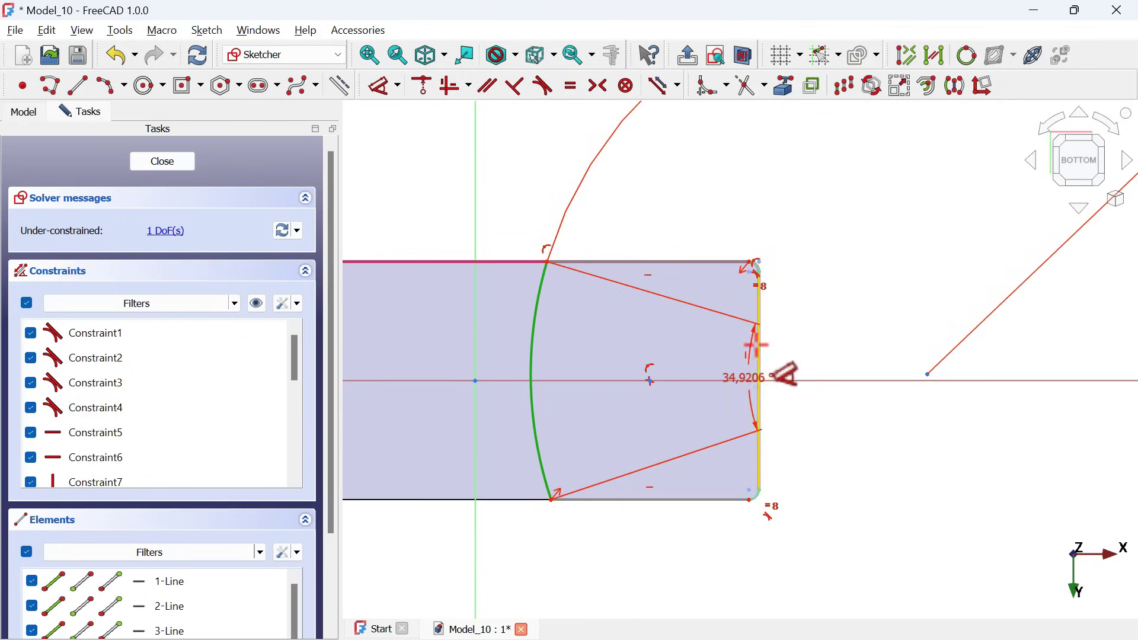
Constrain the horizontal distance between the arc and the outline's straight vertical side to -120 mm, checking the value in the PDF drawing.
left_click(759, 363)
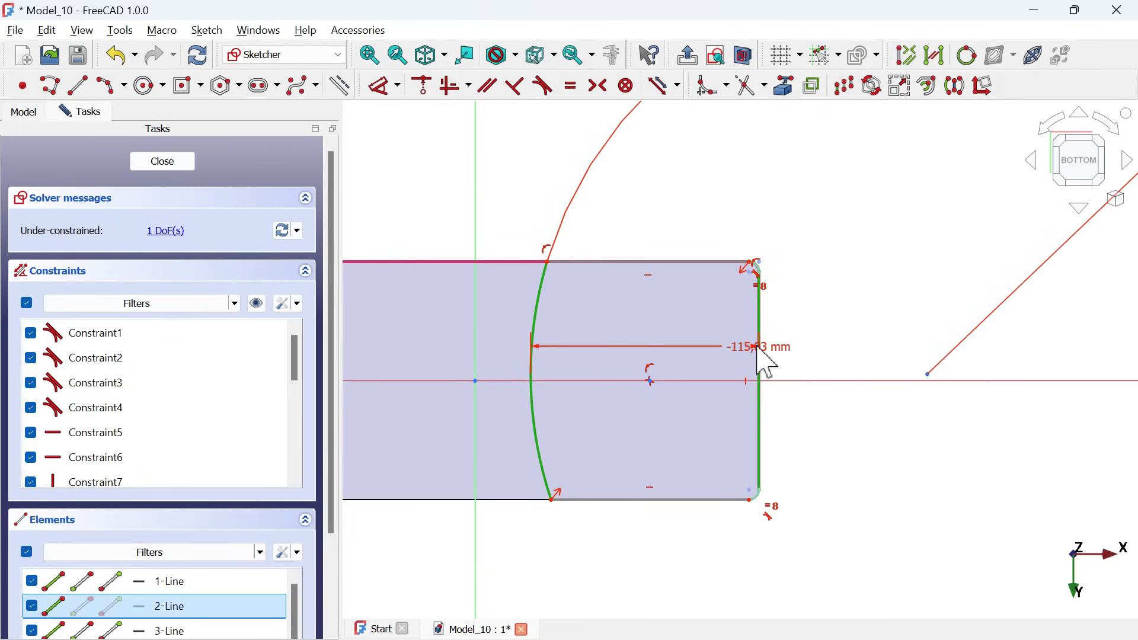
left_click(651, 175)
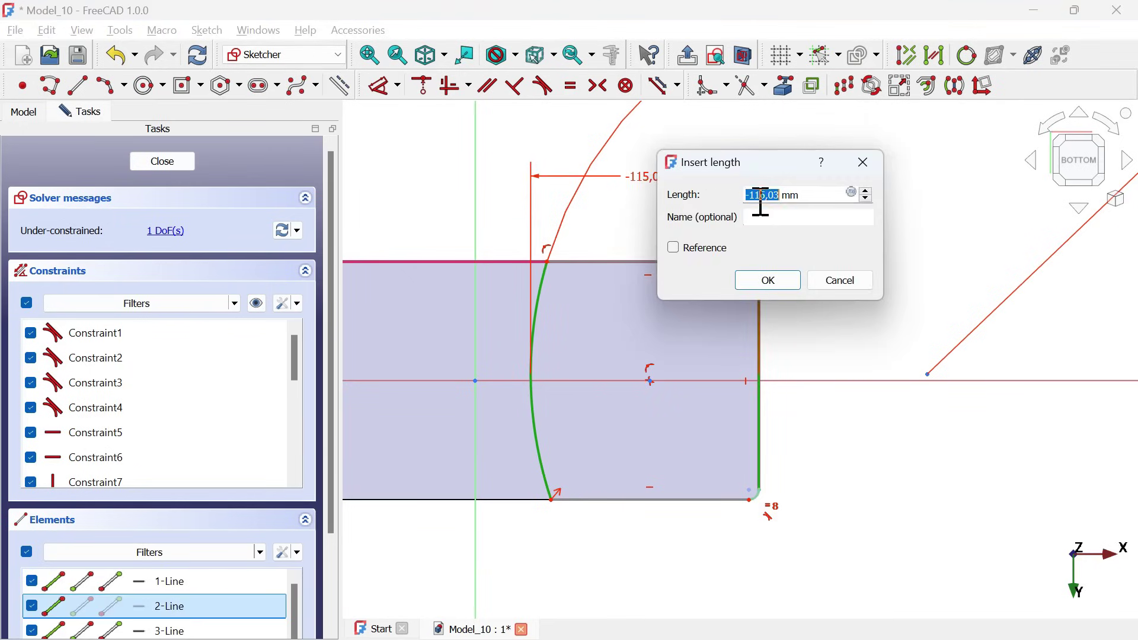
key("alt+Tab")
scroll(528, 323, "down", 1)
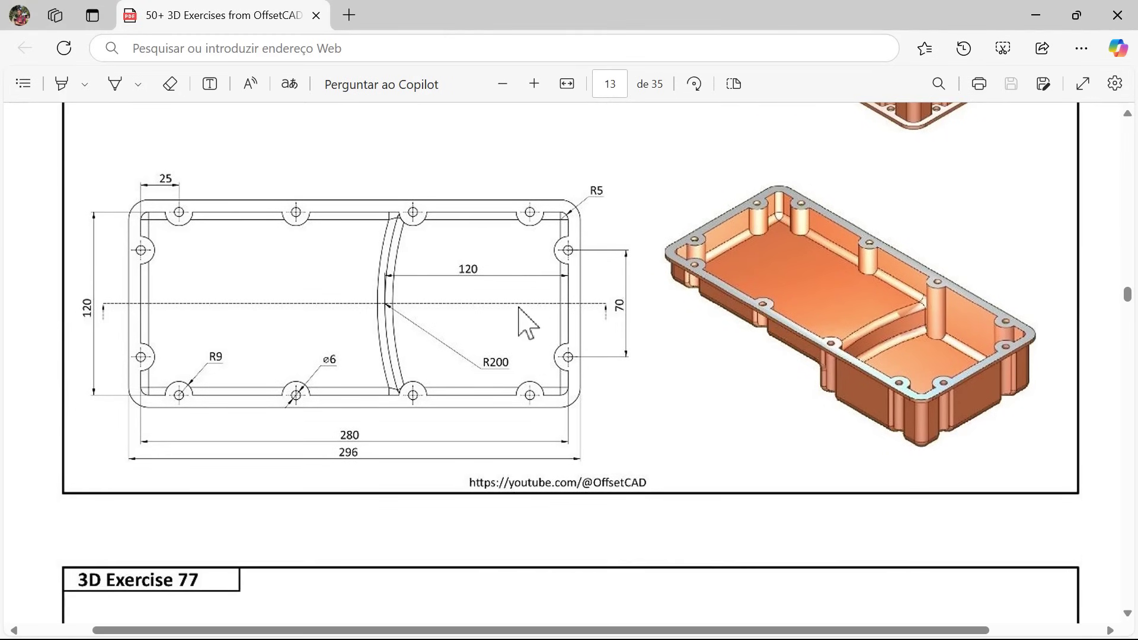
key("alt+Tab")
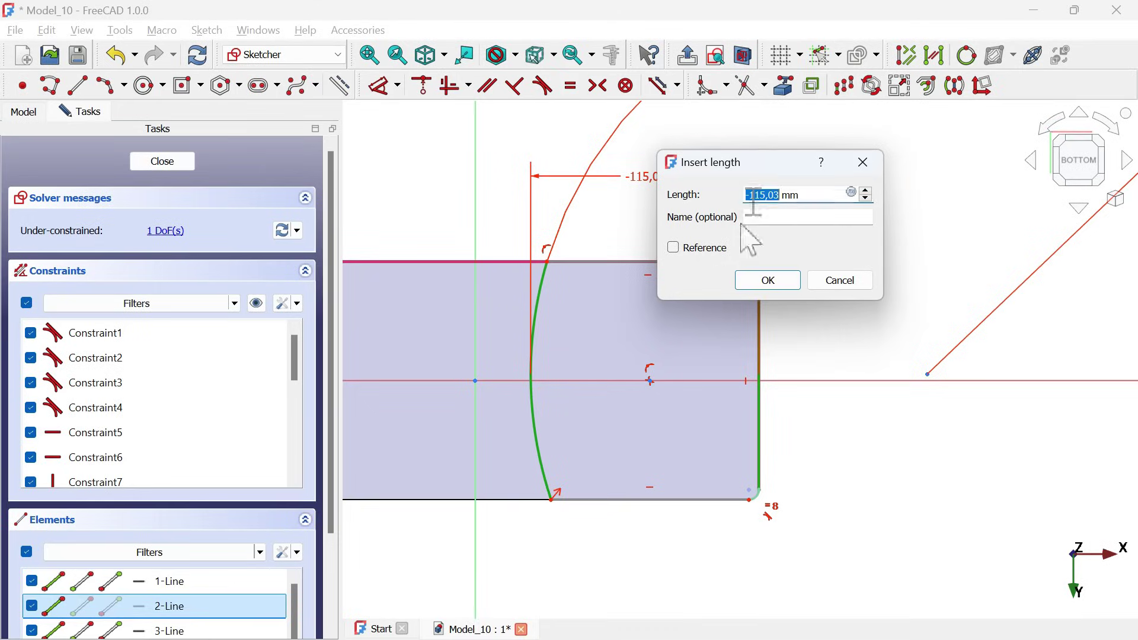
type("-120")
key("Return")
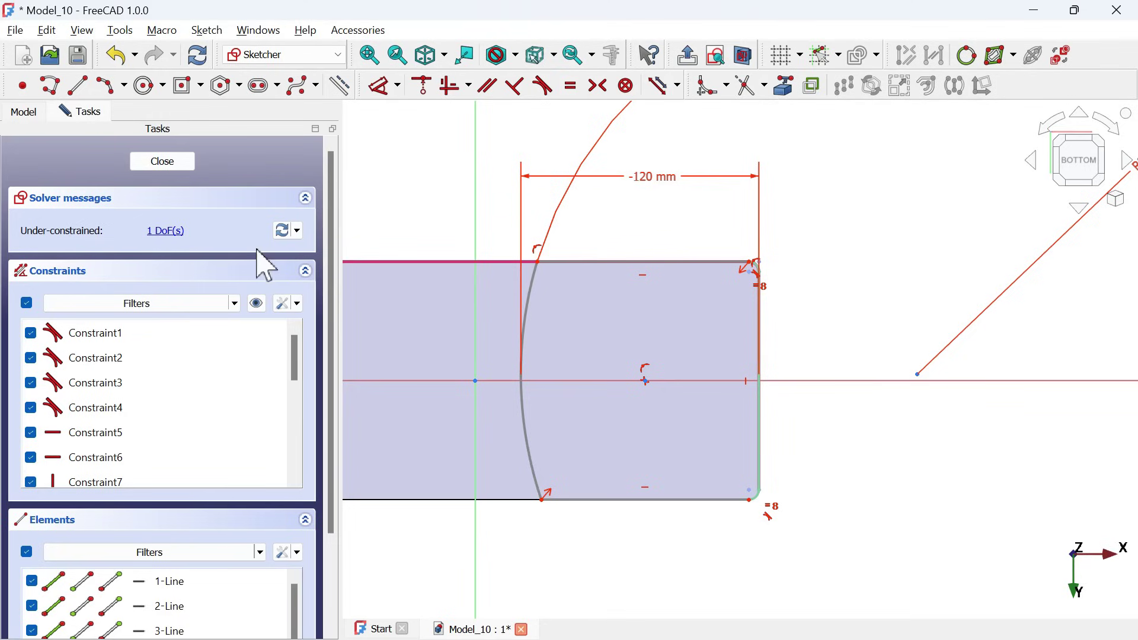
Constrain the 200 mm arc's center onto the horizontal axis and leave the sketch.
mouse_move(528, 329)
left_mouse_down()
mouse_move(447, 326)
mouse_move(506, 325)
mouse_move(512, 351)
mouse_move(516, 305)
left_mouse_up()
scroll(540, 327, "down", 3)
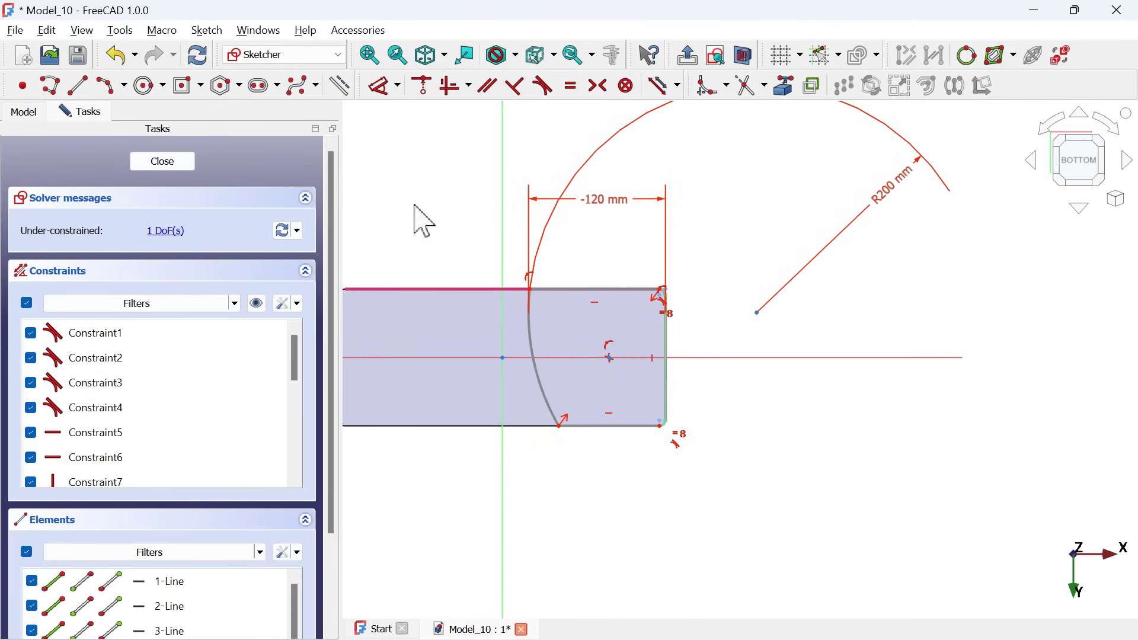
left_click(423, 87)
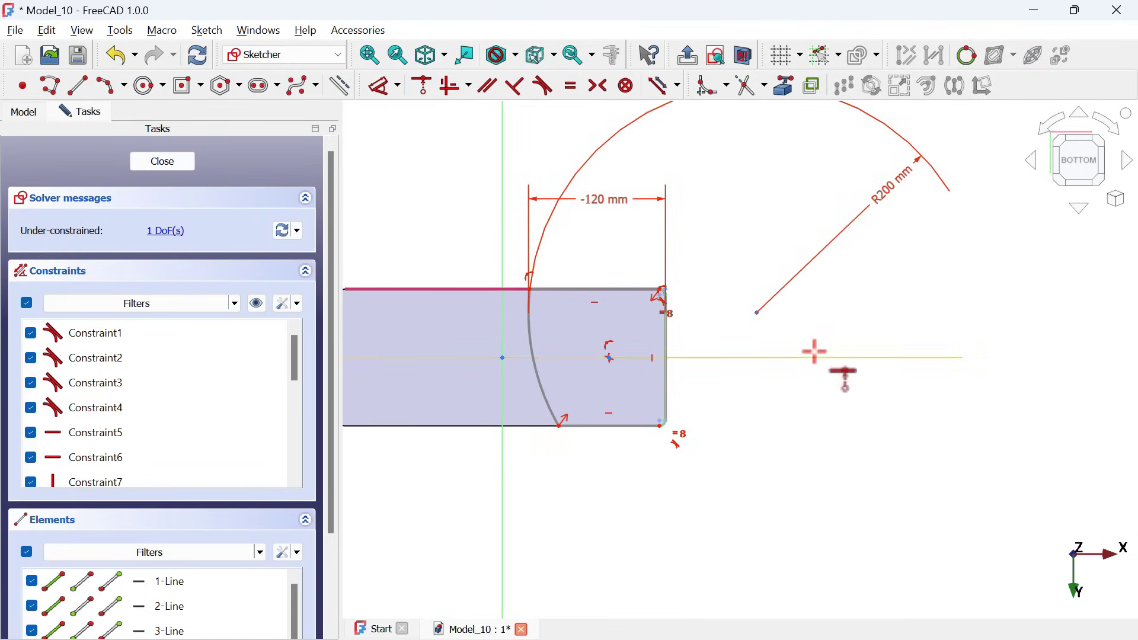
left_click(813, 357)
left_click(758, 313)
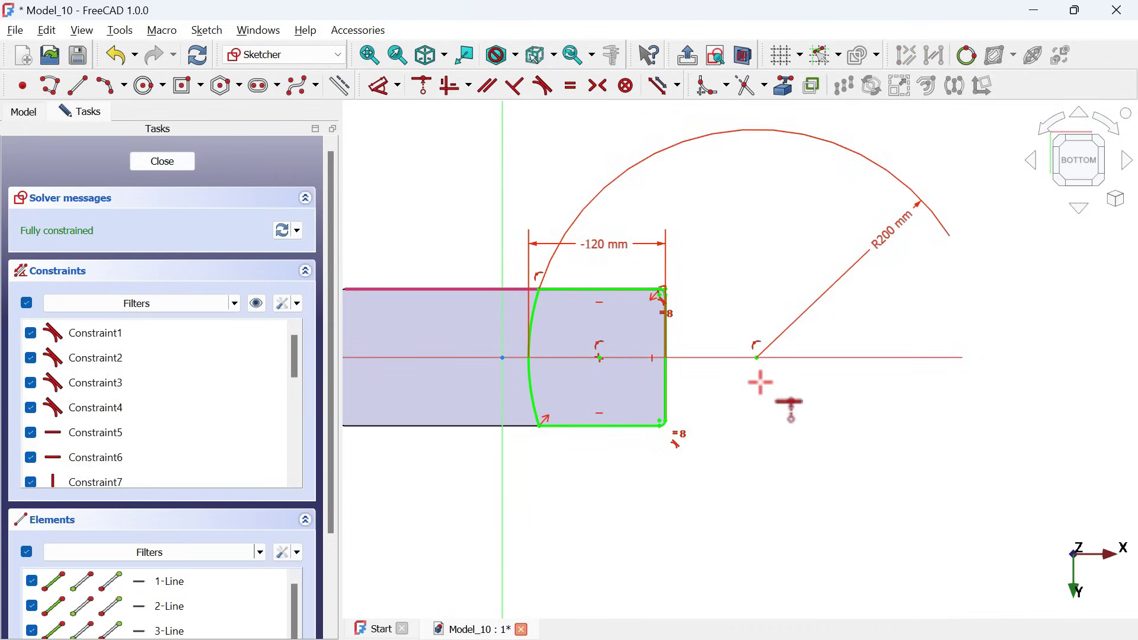
key("Escape")
key("Escape")
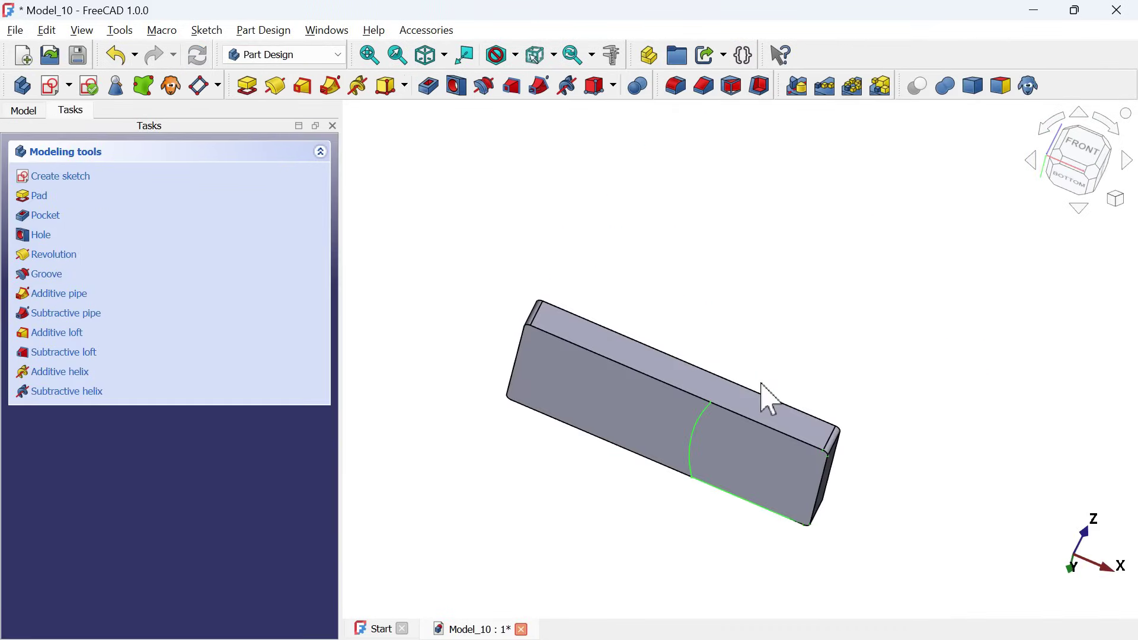
Pad the arc-ended outline from the block's underside by 53-28 mm and check the pad's length in its properties.
key("0")
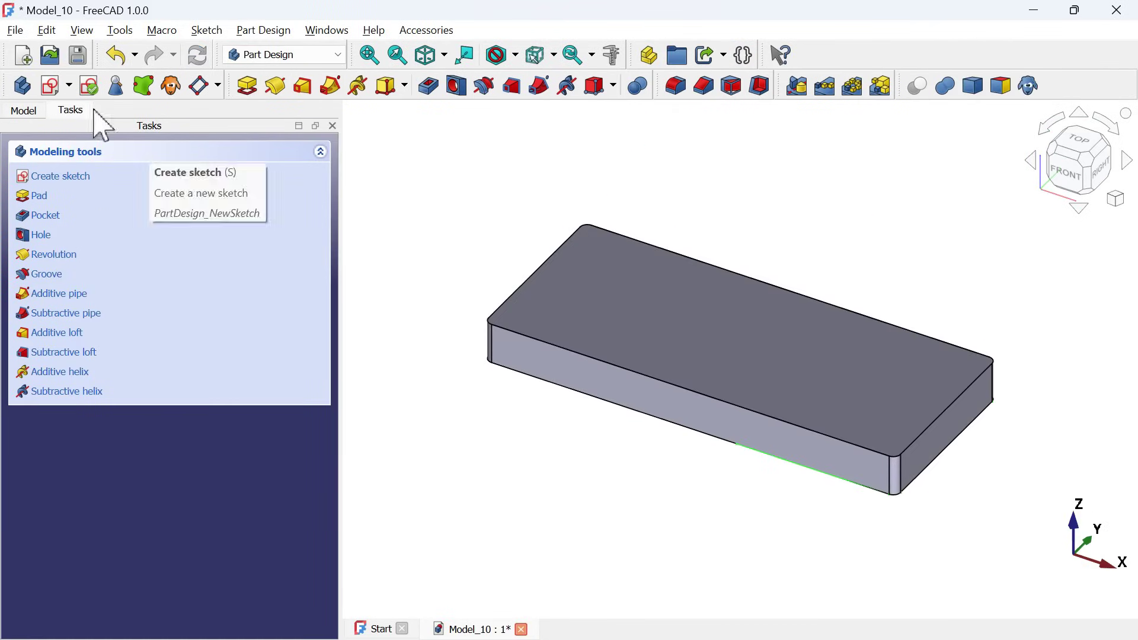
left_click(248, 86)
middle_click_drag(567, 526, 560, 513)
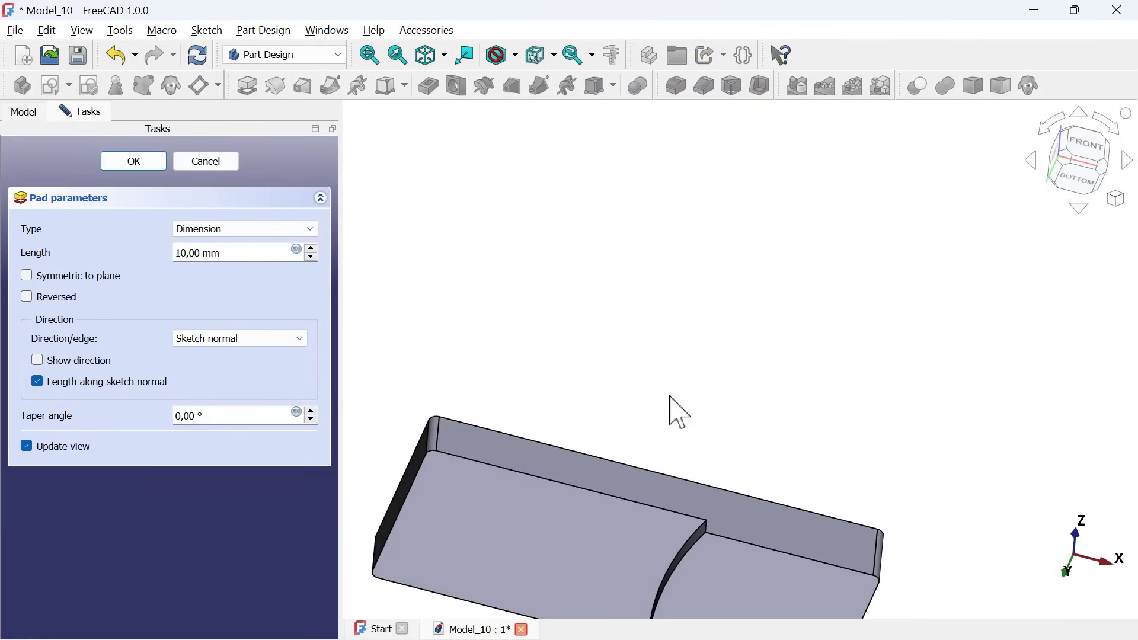
scroll(662, 325, "down", 4)
triple_click(232, 250)
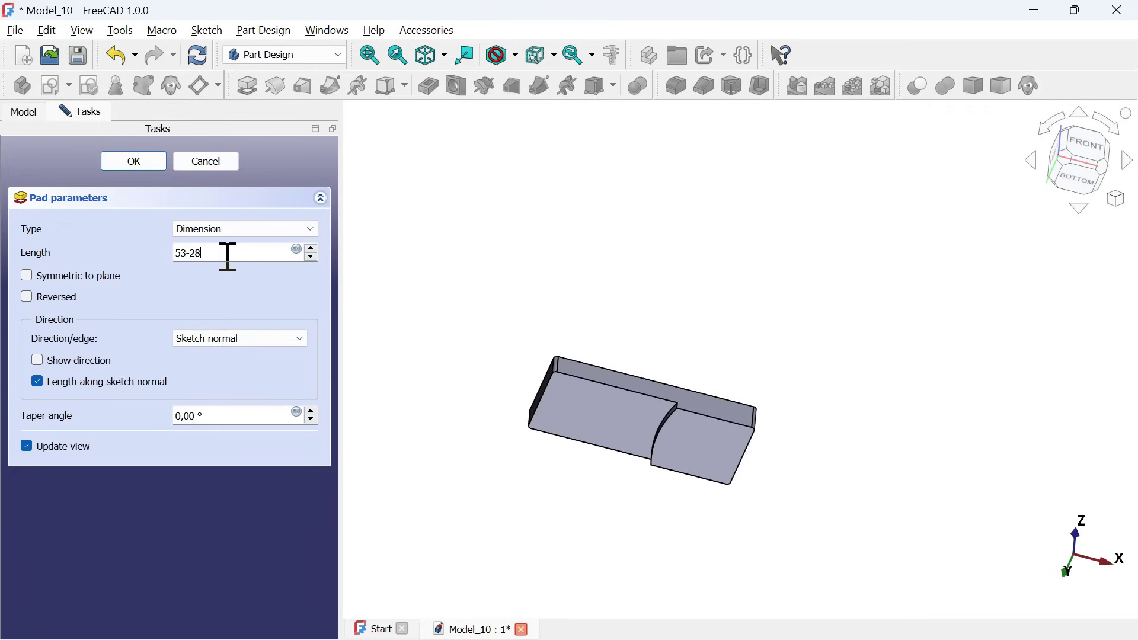
left_click(152, 166)
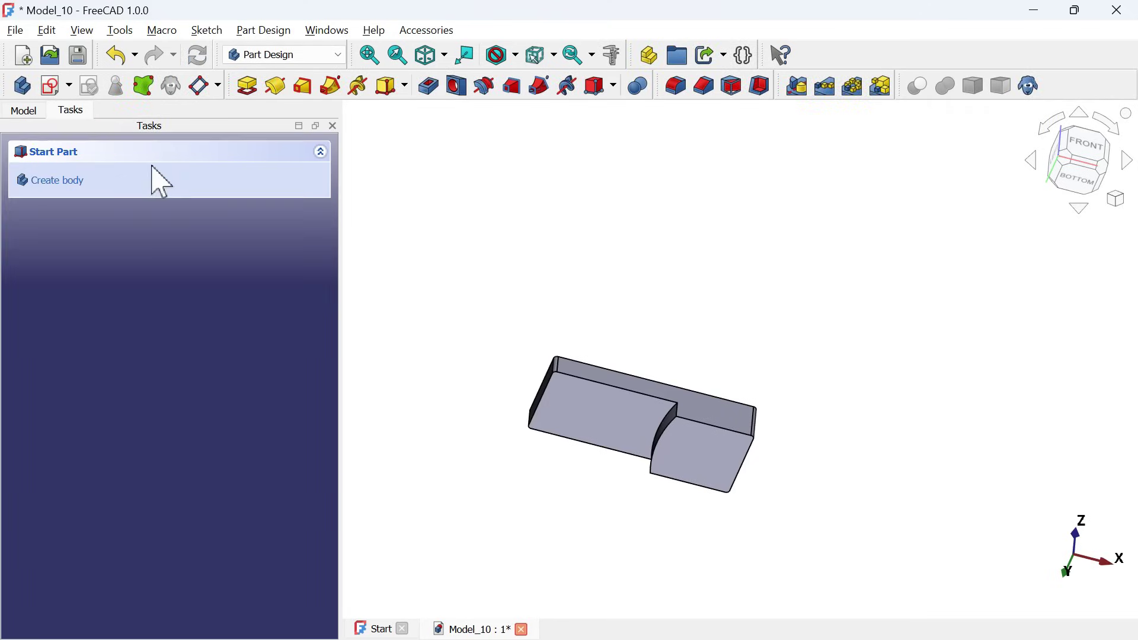
left_click(22, 111)
left_click(110, 214)
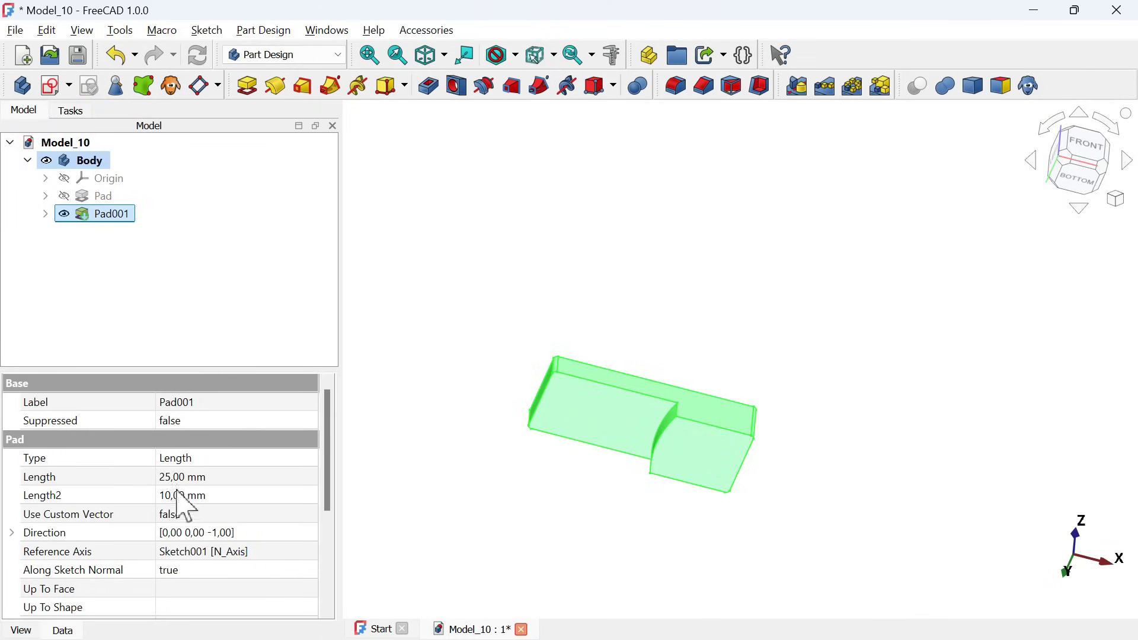
left_click(495, 401)
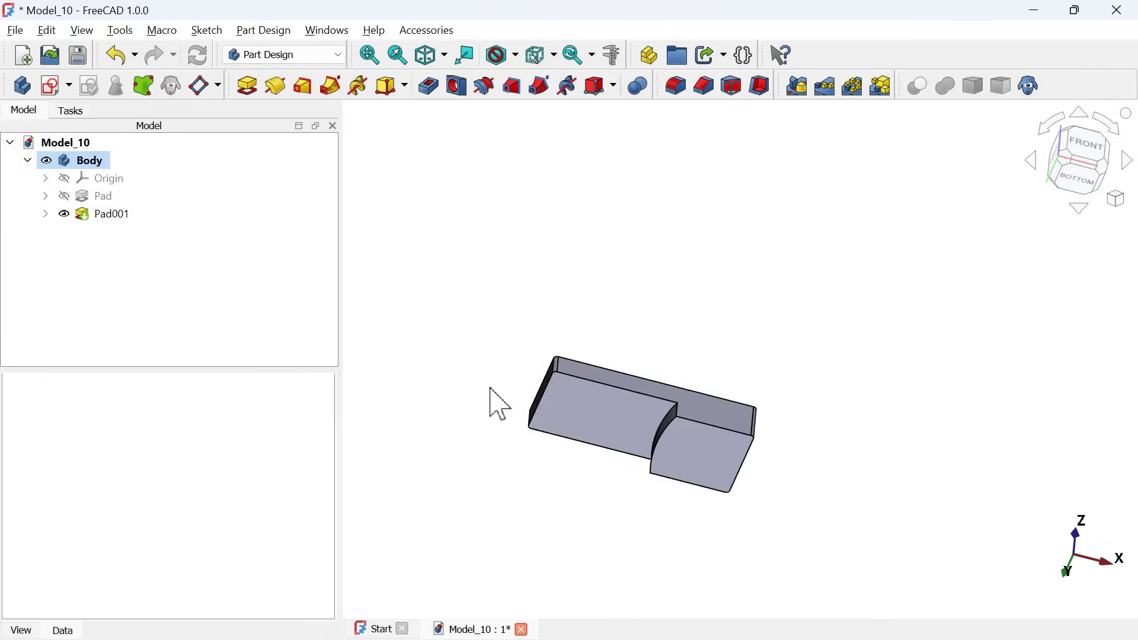
Fillet the two flat underside faces and the curved step face between them with an 8 mm radius, taken from the PDF drawing.
key("alt+Tab")
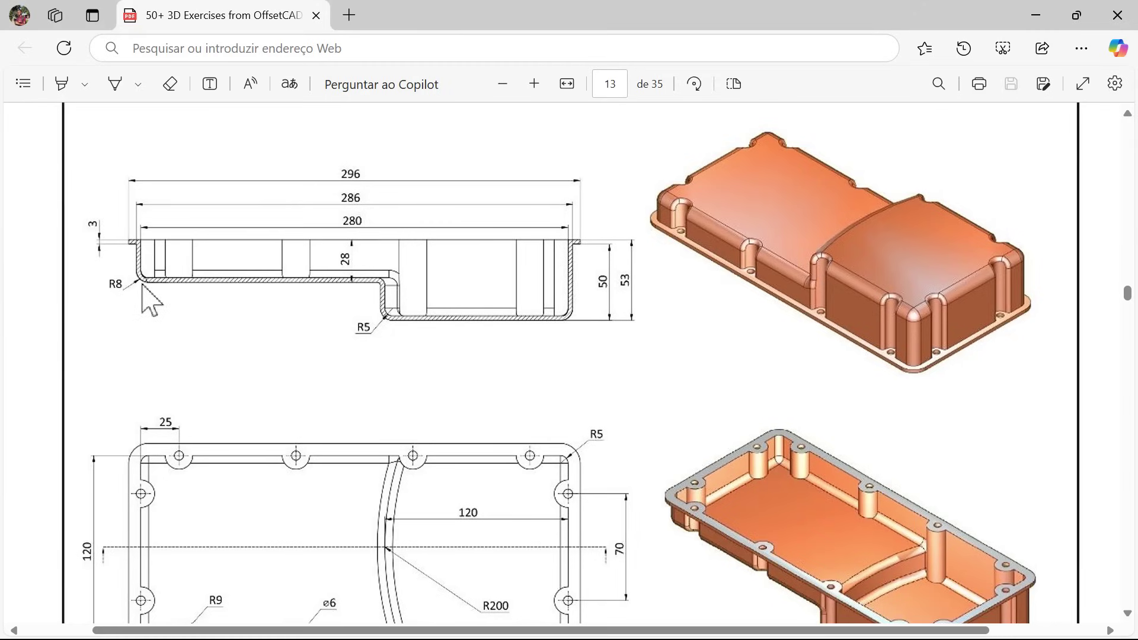
key("alt+Tab")
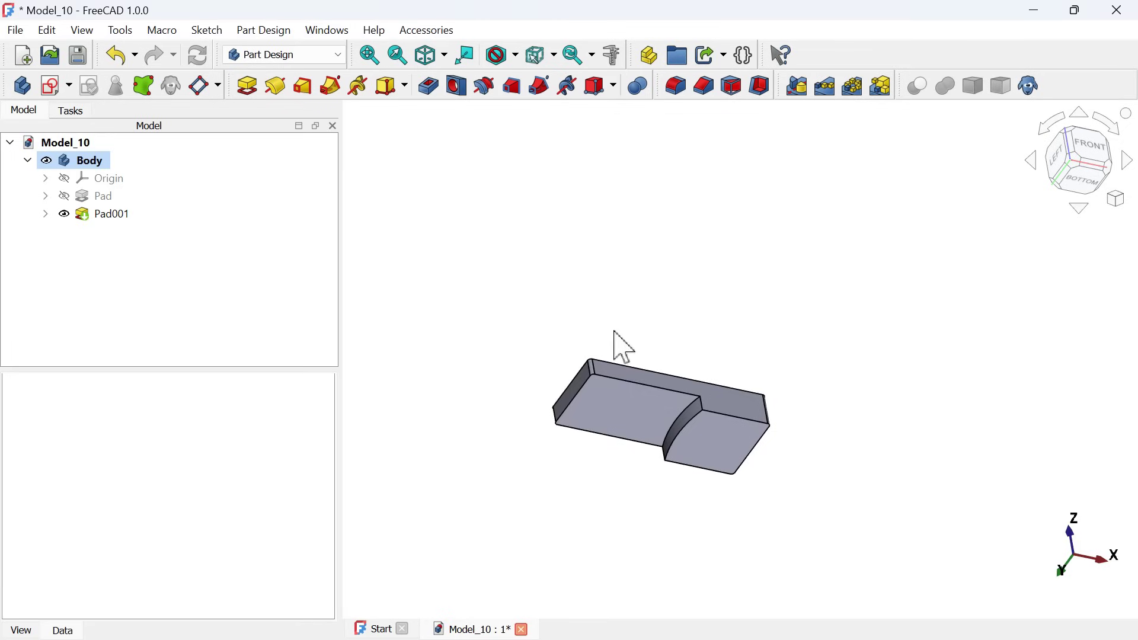
scroll(634, 318, "down", 3)
scroll(640, 401, "up", 1)
scroll(643, 402, "up", 4)
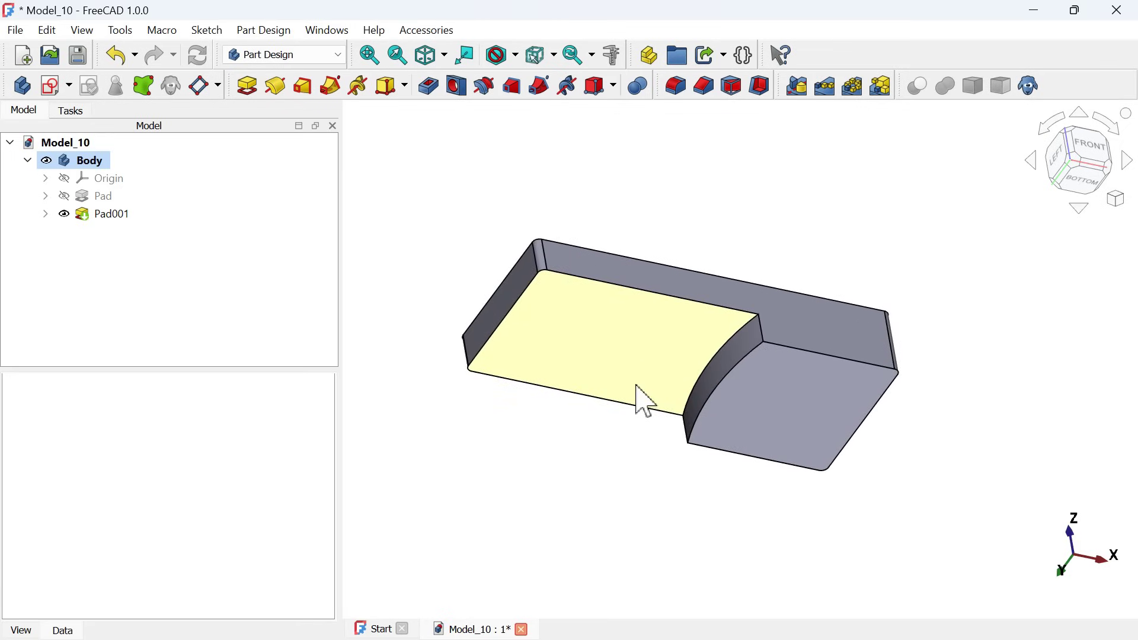
left_click(612, 337)
left_click(738, 348, "ctrl")
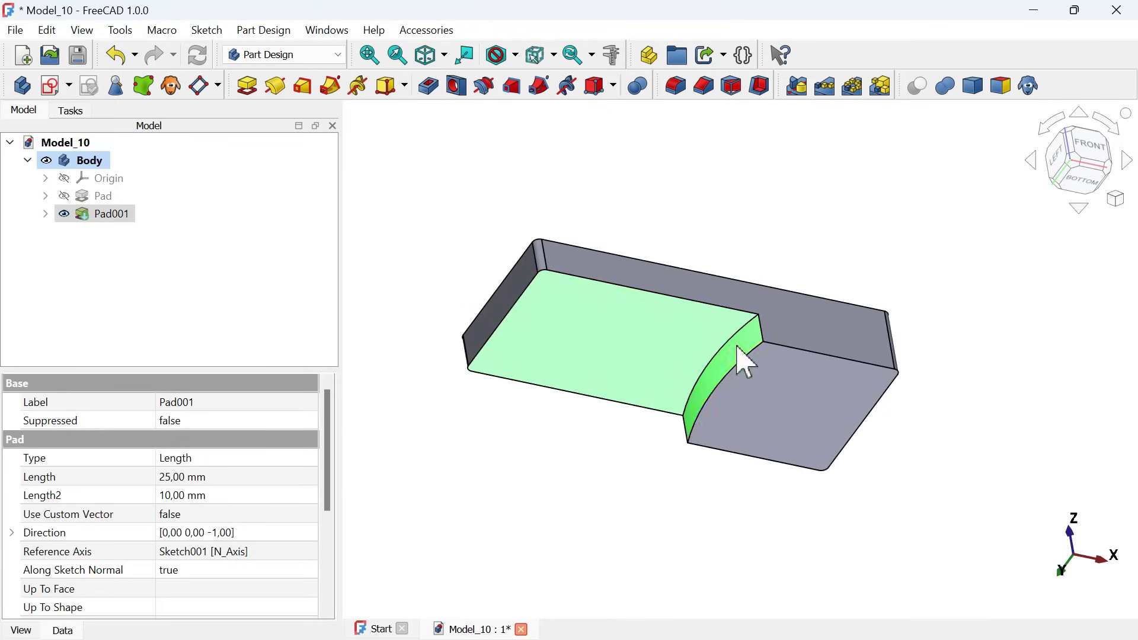
left_click(795, 420, "ctrl")
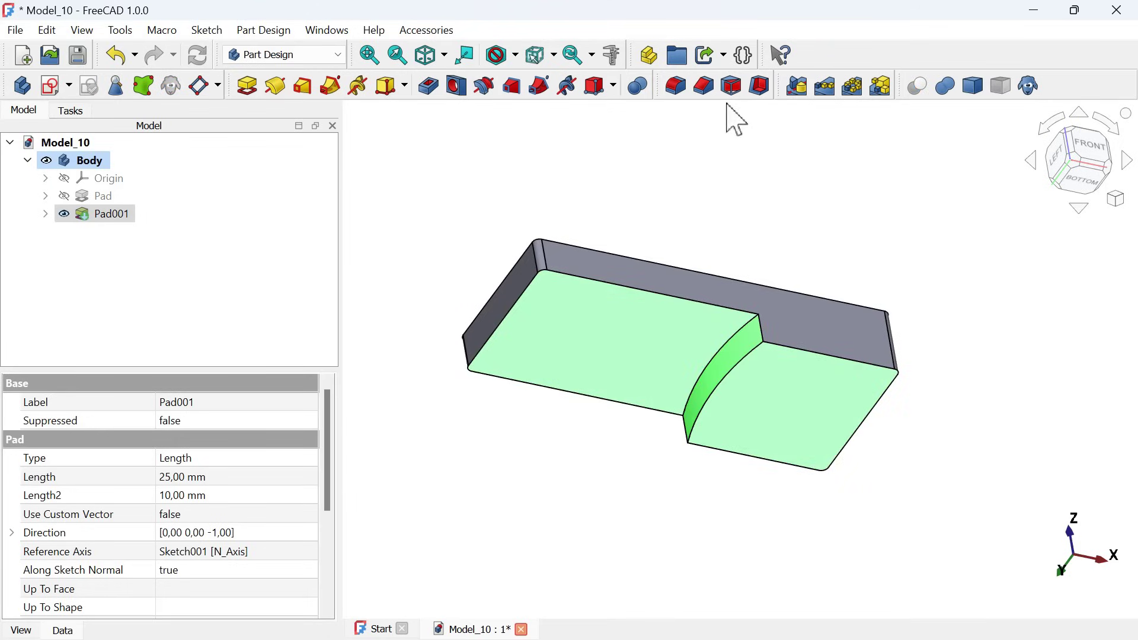
left_click(676, 88)
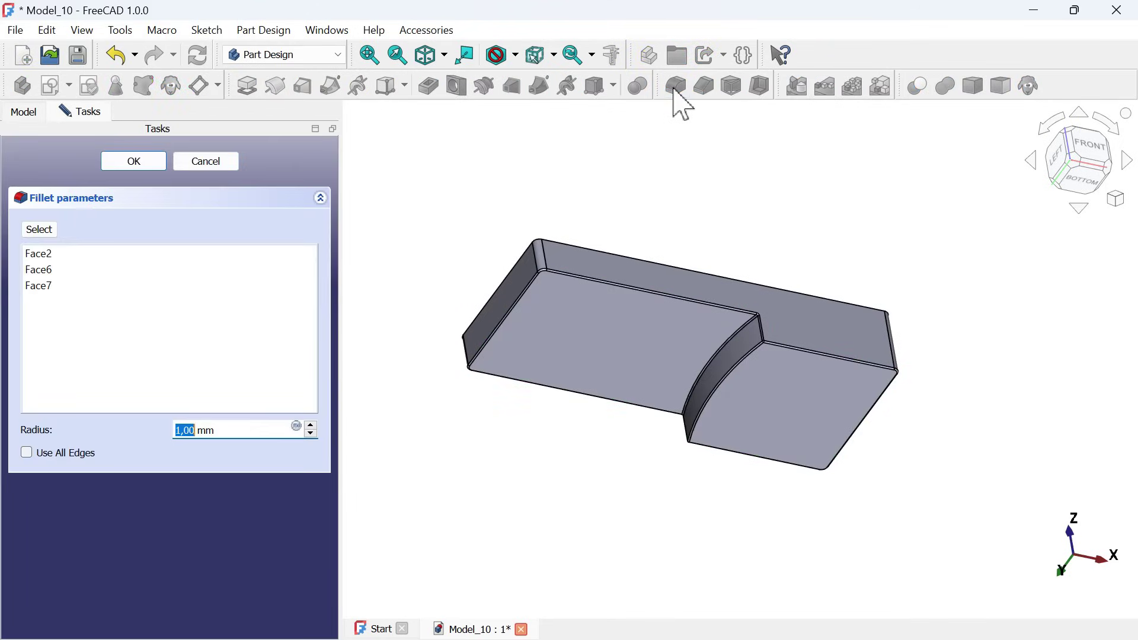
left_click_drag(259, 431, 138, 424)
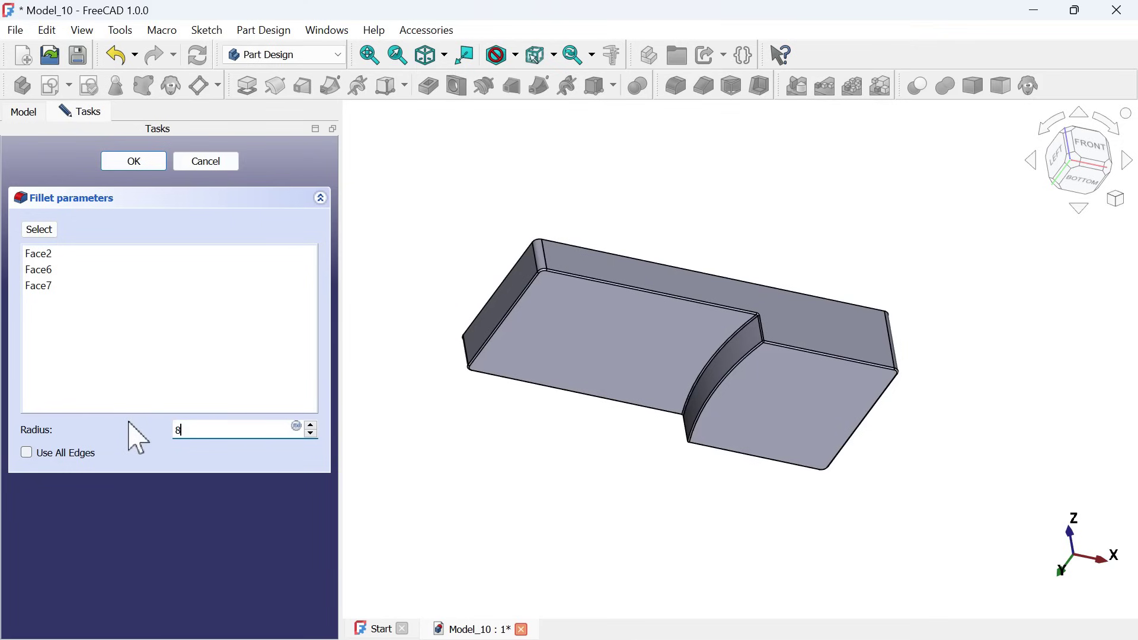
type("8")
key("Return")
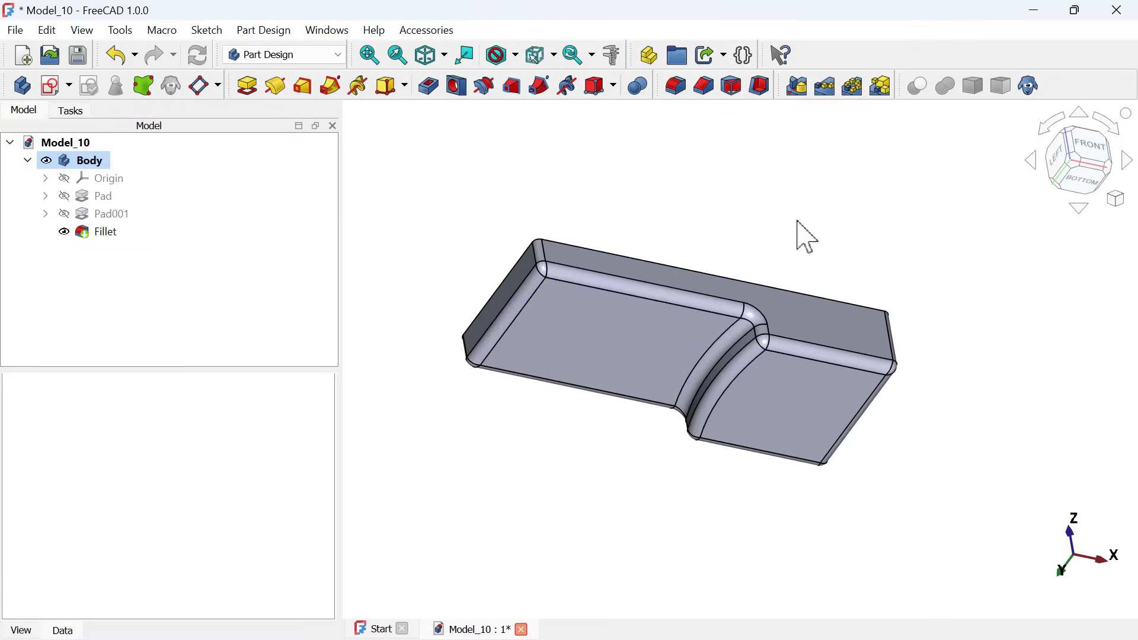
Examine the screw bosses in the PDF drawing and start a new sketch on the block's flat top face.
middle_click_drag(798, 237, 665, 234)
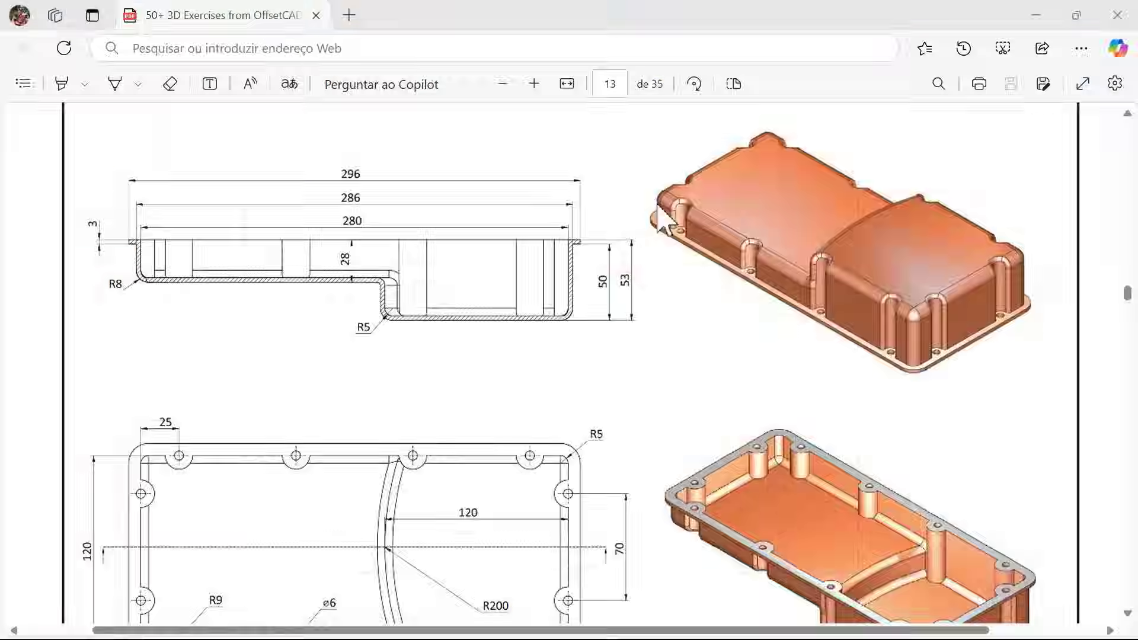
scroll(711, 457, "down", 5, "ctrl")
scroll(736, 442, "up", 4, "ctrl")
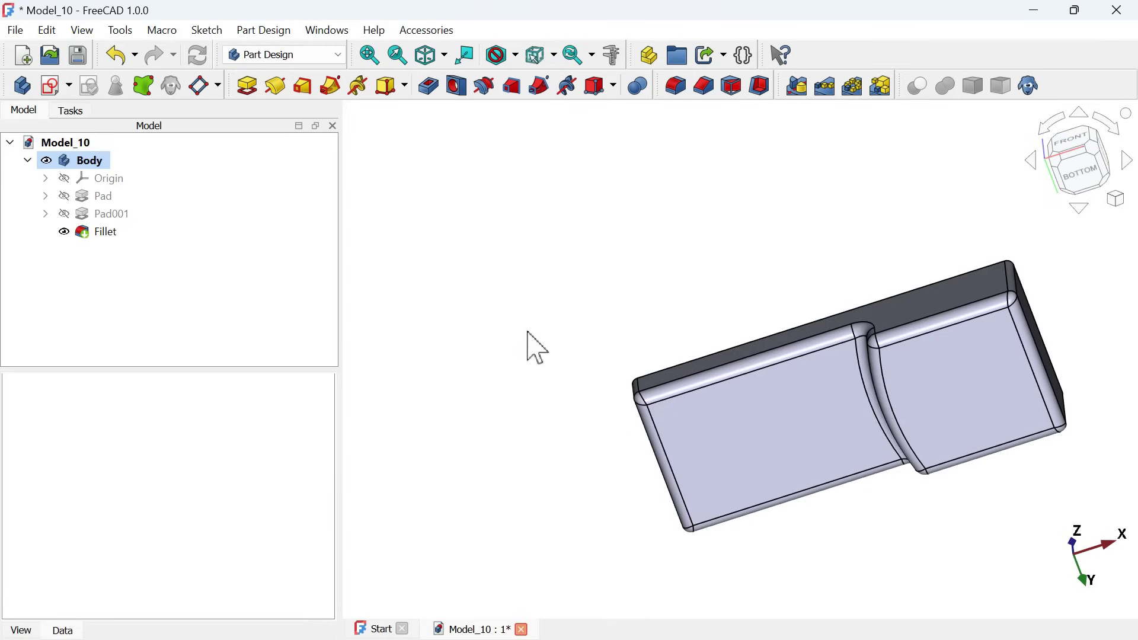
key("0")
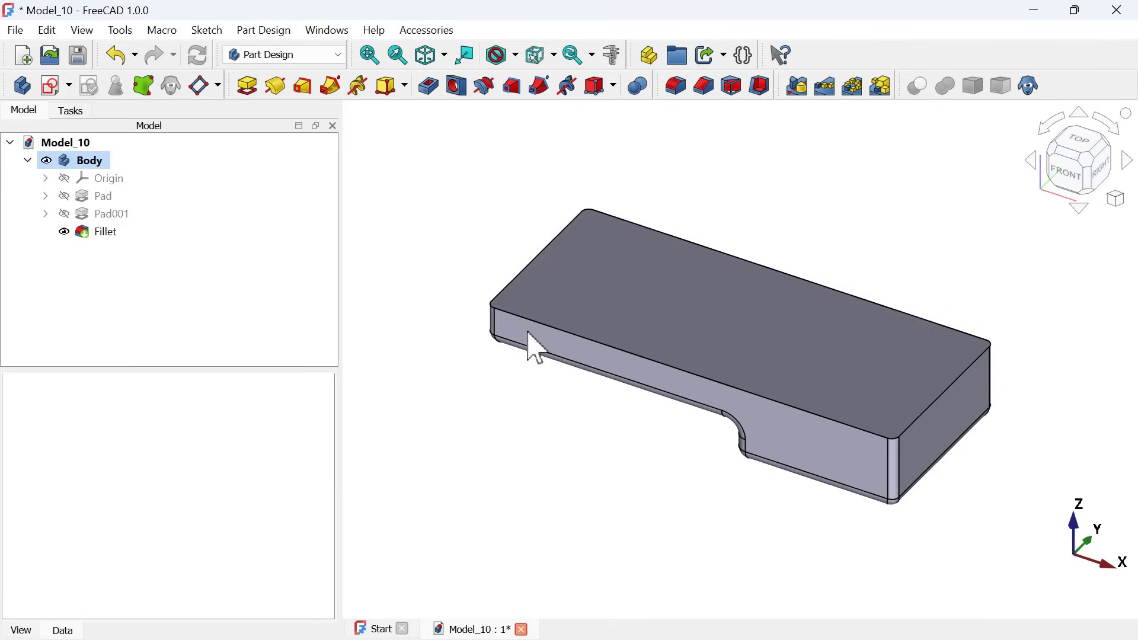
left_click(620, 307)
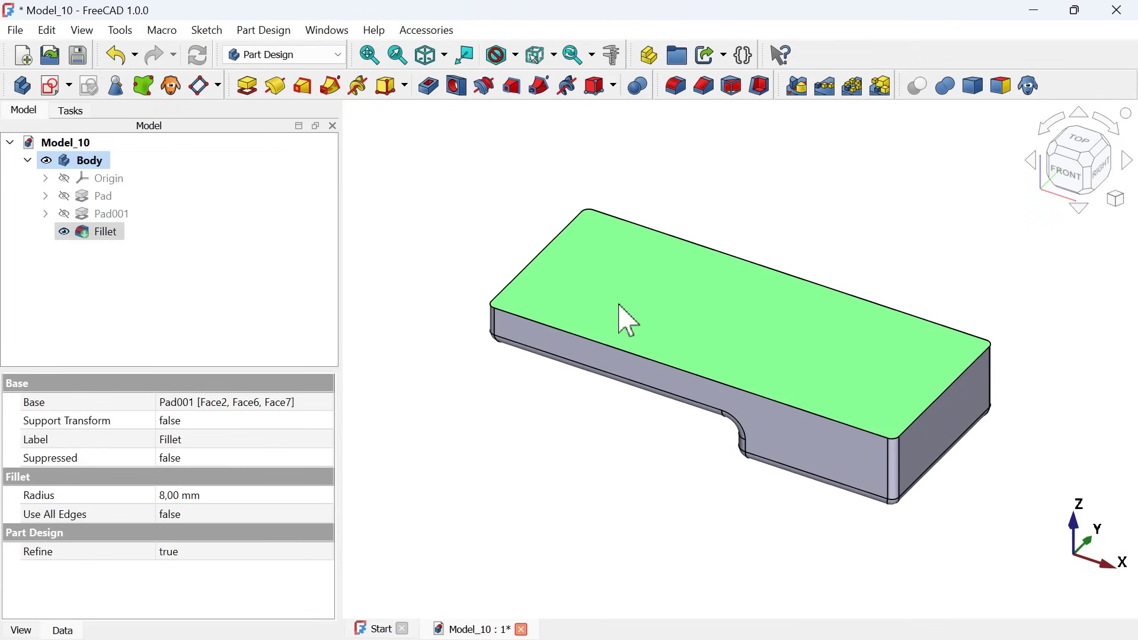
left_click(50, 87)
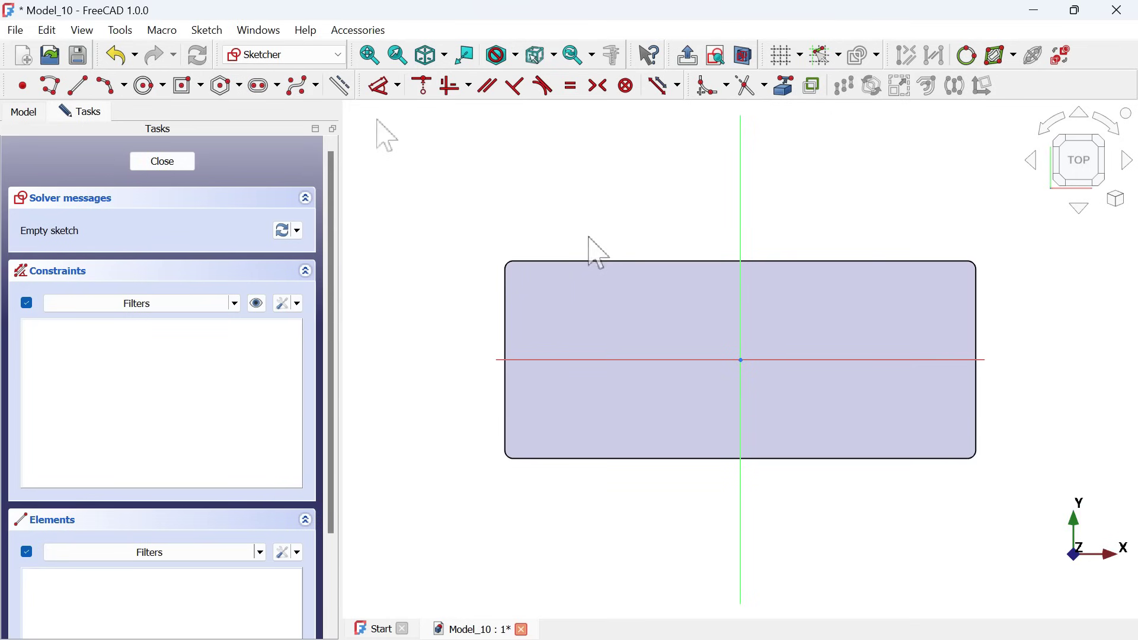
Project one short edge and the adjoining long edge of the top face into the sketch as external geometry.
left_click(786, 94)
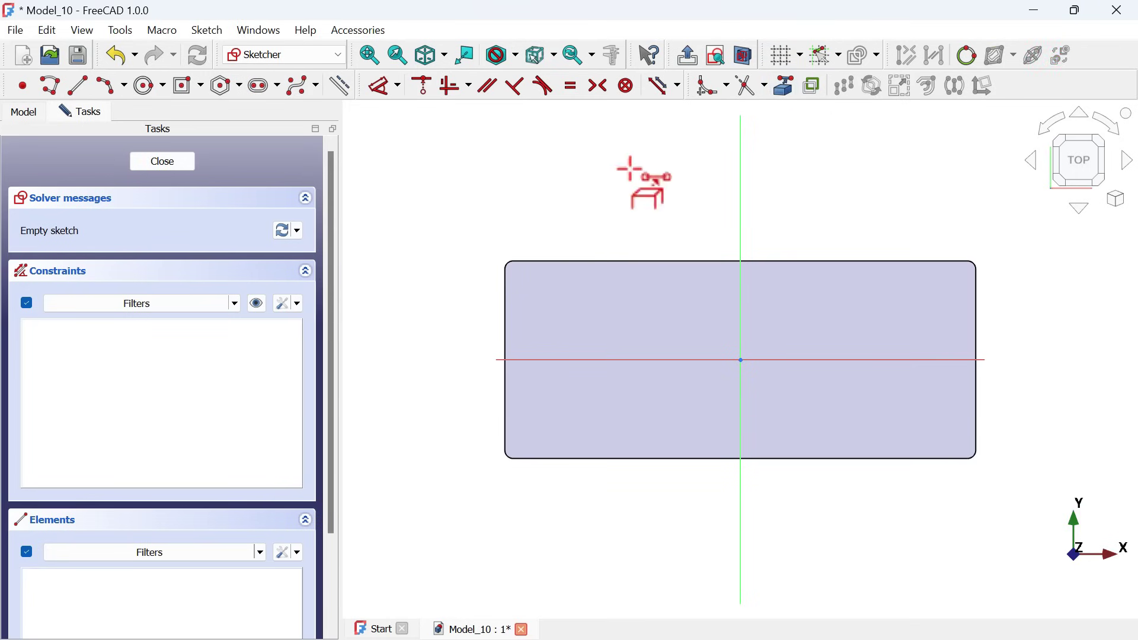
left_click(505, 290)
left_click(602, 262)
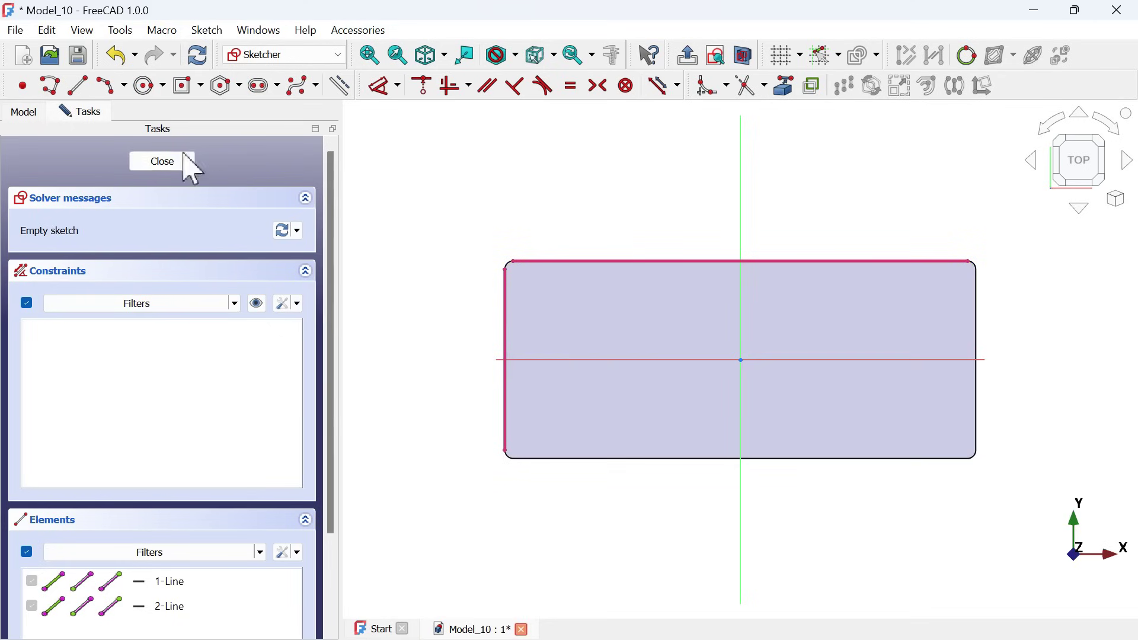
Sketch three boss circles centered on the projected edges, one on the short edge and two on the long edge, the last about 48 mm across.
left_click(144, 85)
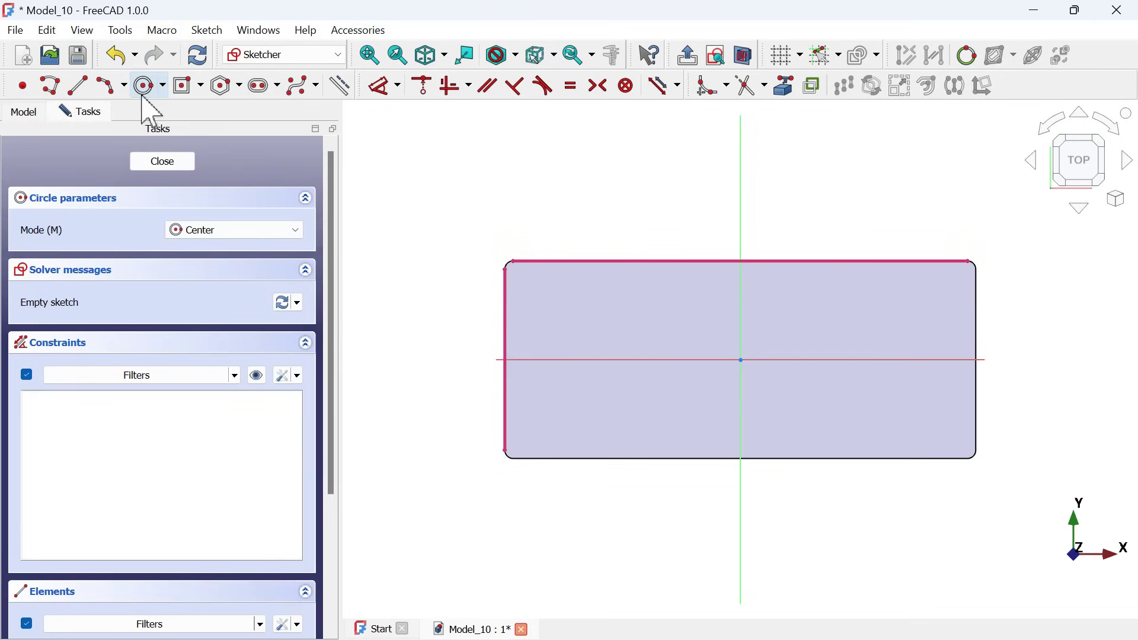
left_click(505, 315)
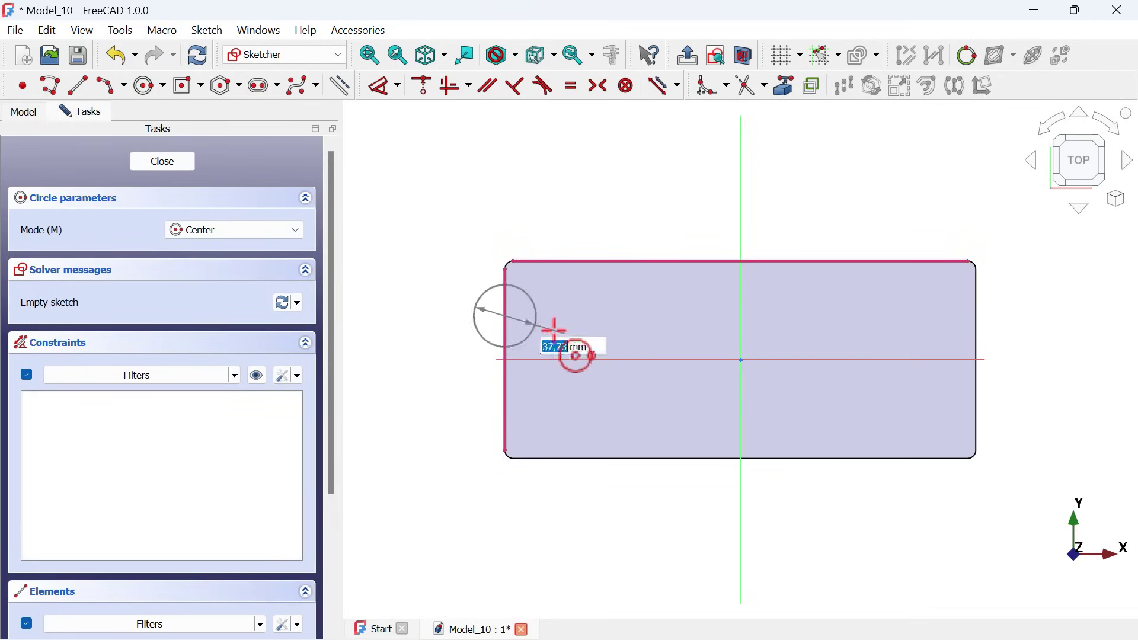
left_click(529, 315)
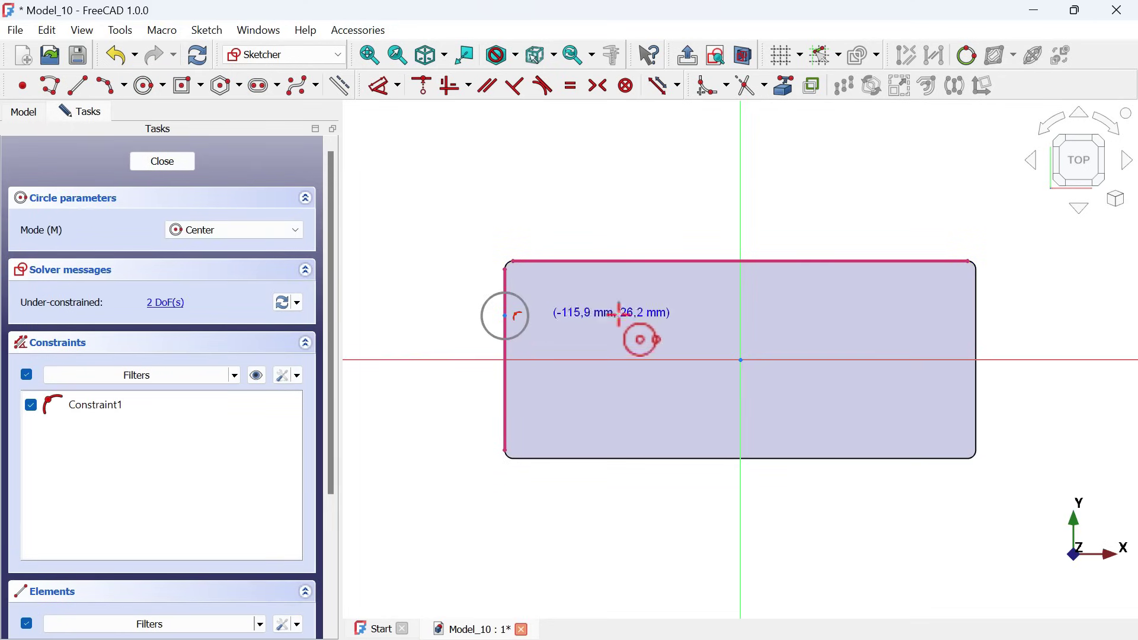
left_click(561, 261)
left_click(594, 205)
left_click(656, 261)
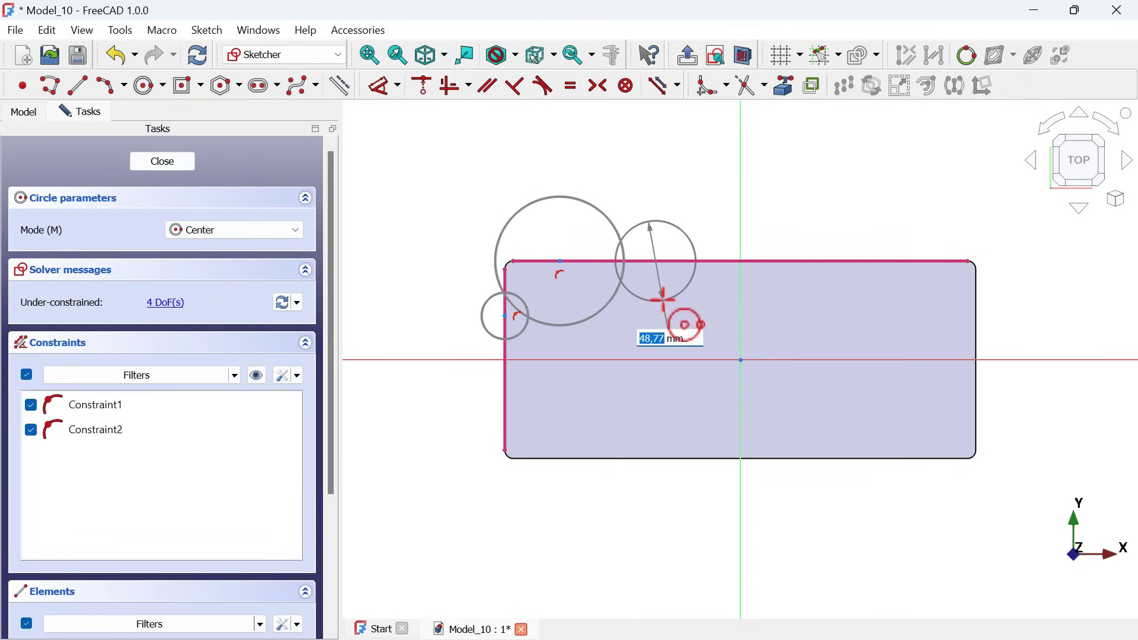
left_click(672, 298)
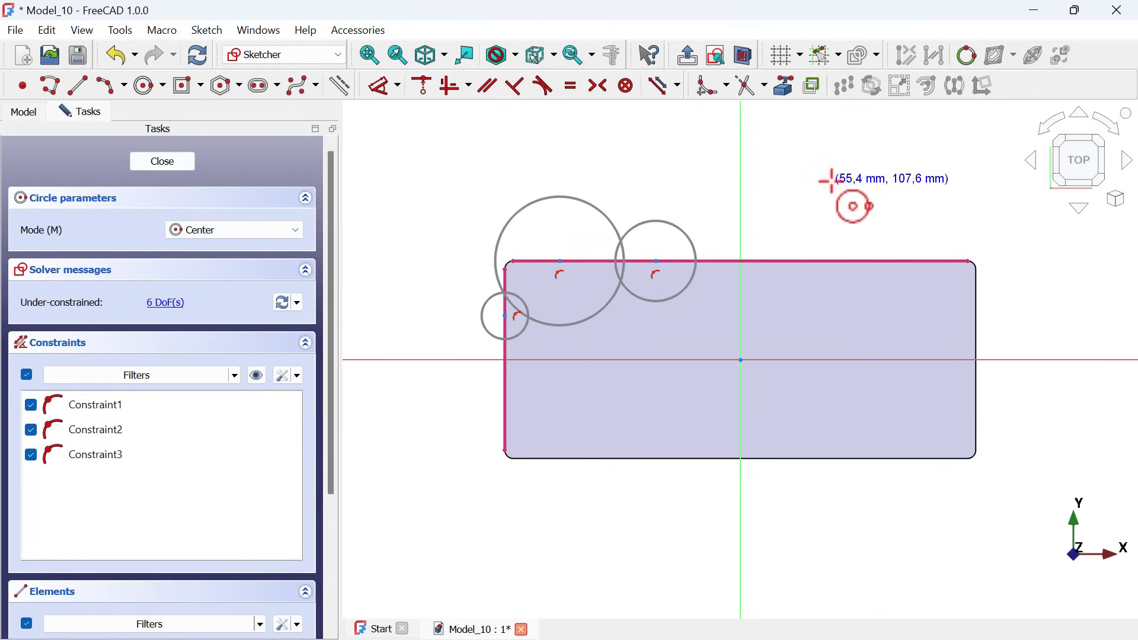
Constrain the three boss circles to one equal diameter of 18 mm, taken from the R9 callout in the PDF drawing.
right_click(832, 182)
left_click_drag(704, 231, 550, 187)
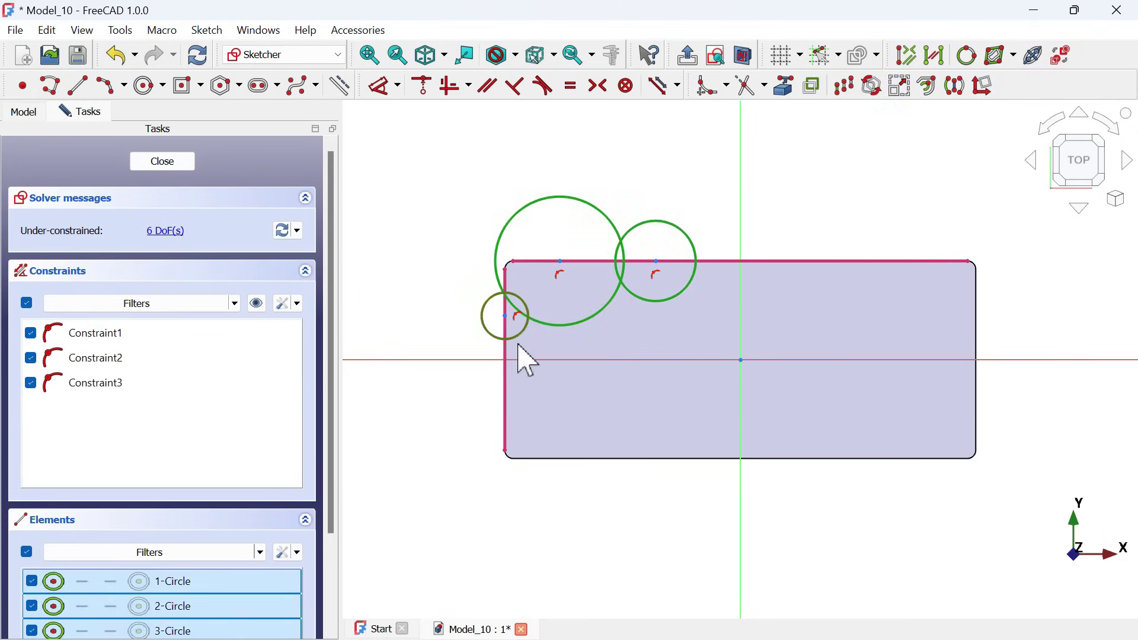
left_click(398, 86)
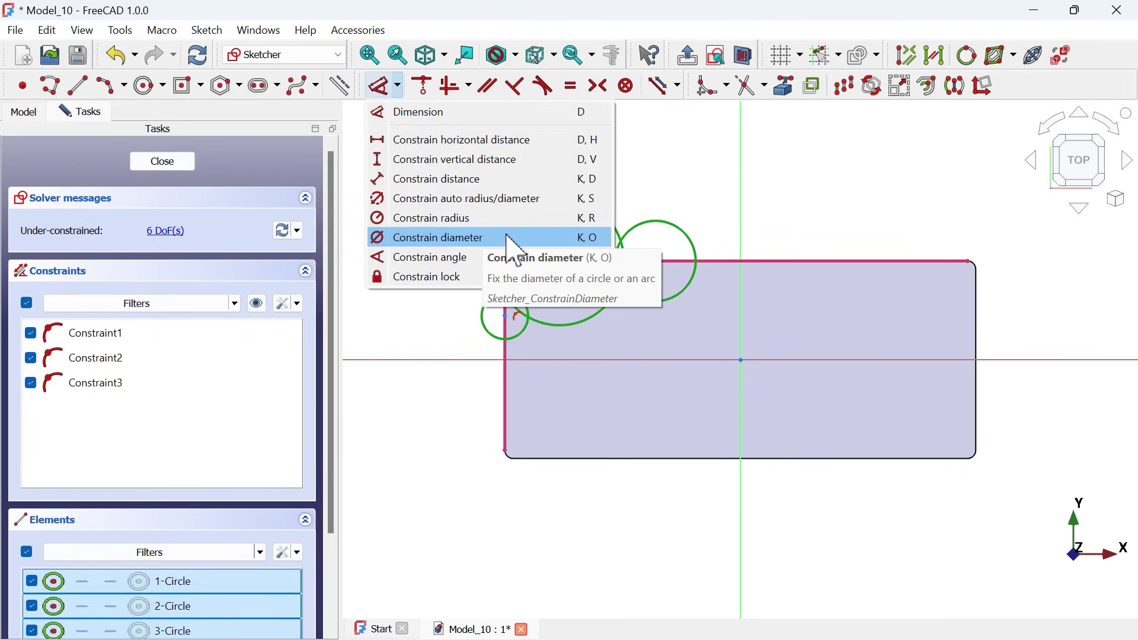
left_click(535, 246)
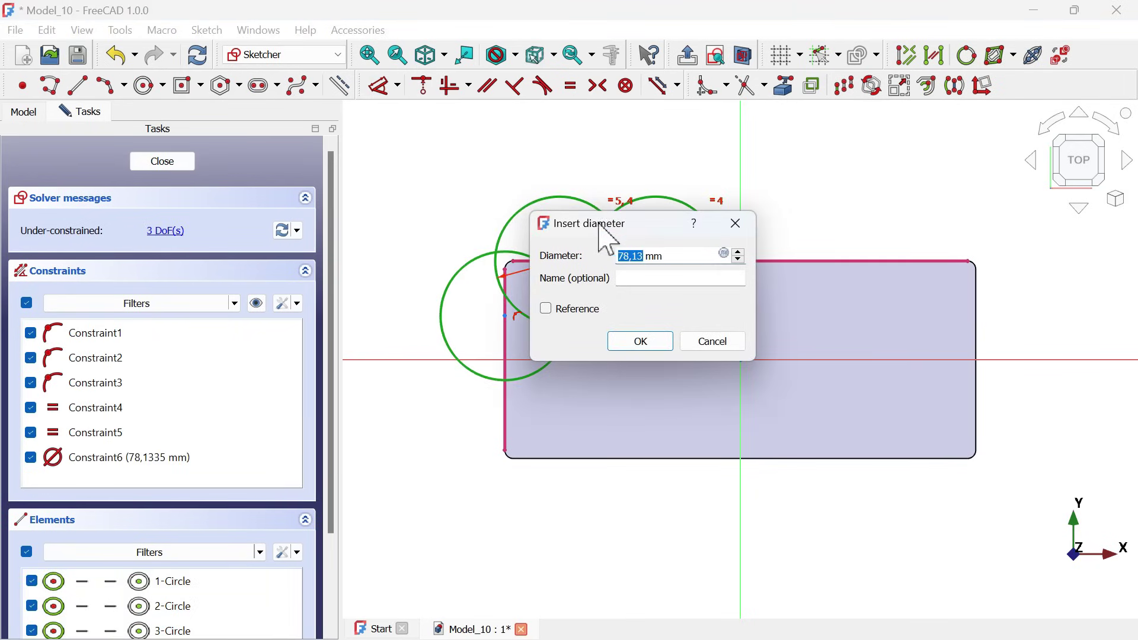
left_click_drag(603, 229, 851, 211)
key("alt+Tab")
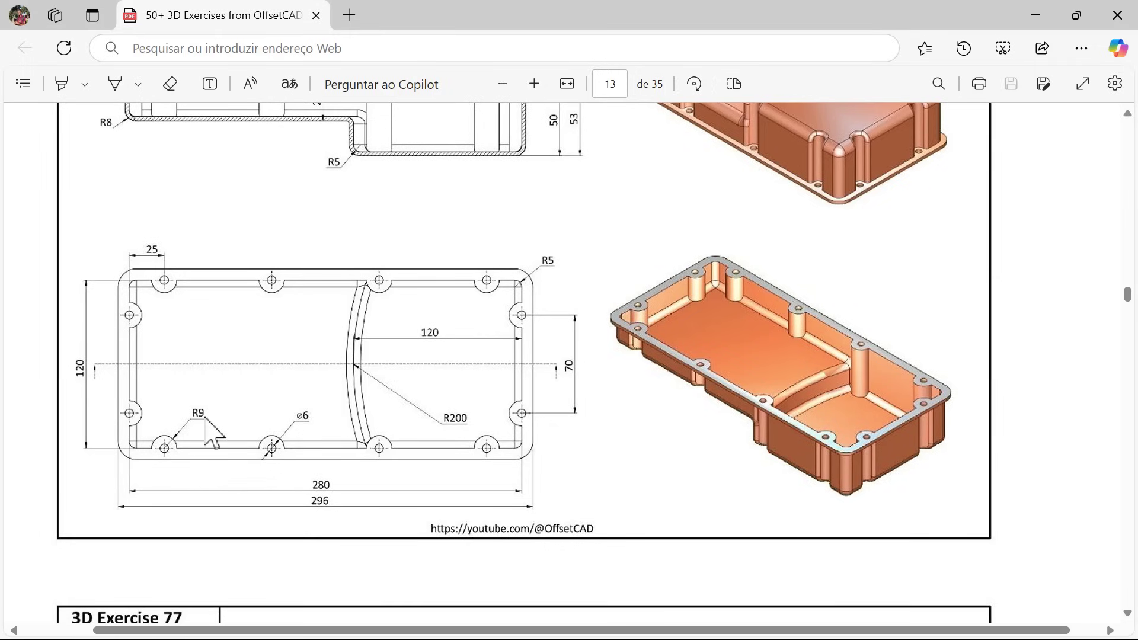
key("alt+Tab")
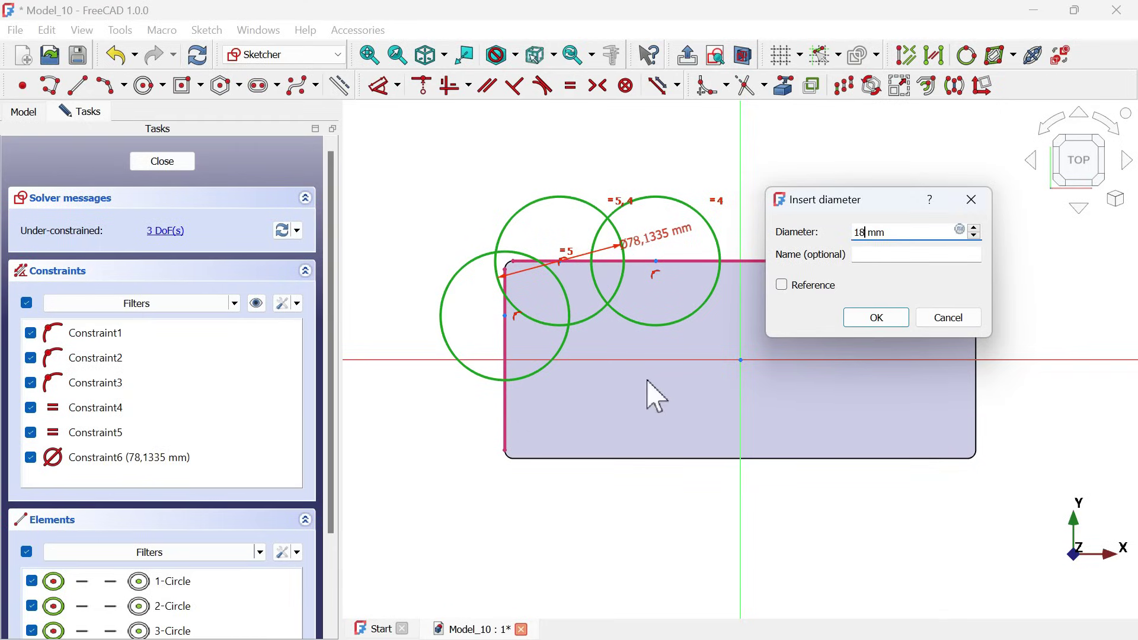
key("Return")
Dimension the short-edge circle's center 35 mm vertically from the horizontal sketch axis.
scroll(581, 337, "up", 2)
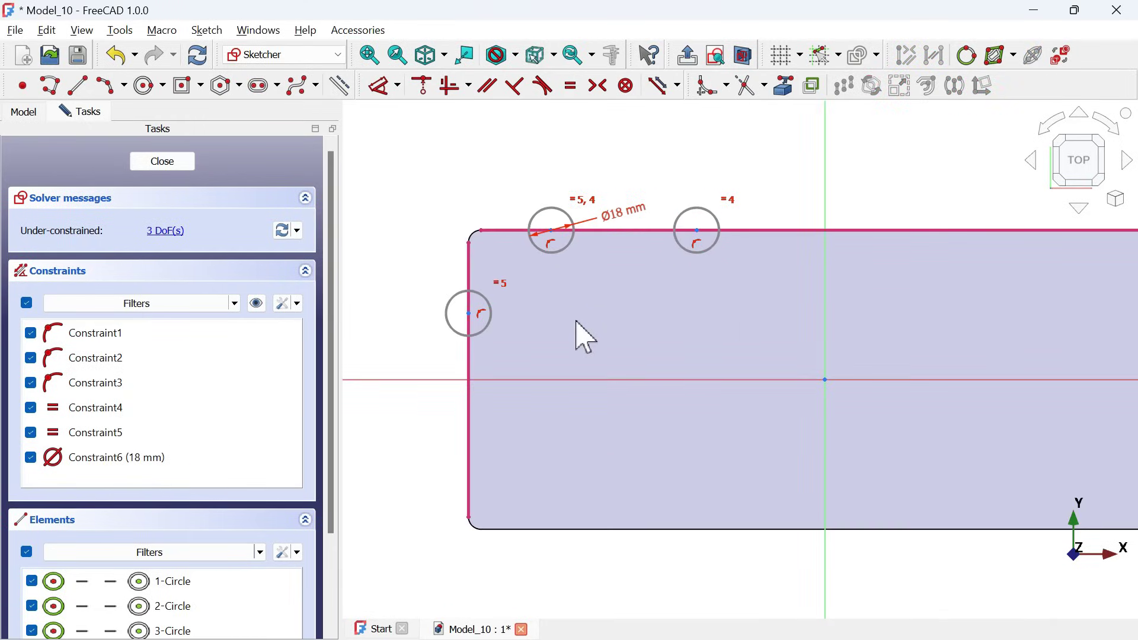
left_click(380, 88)
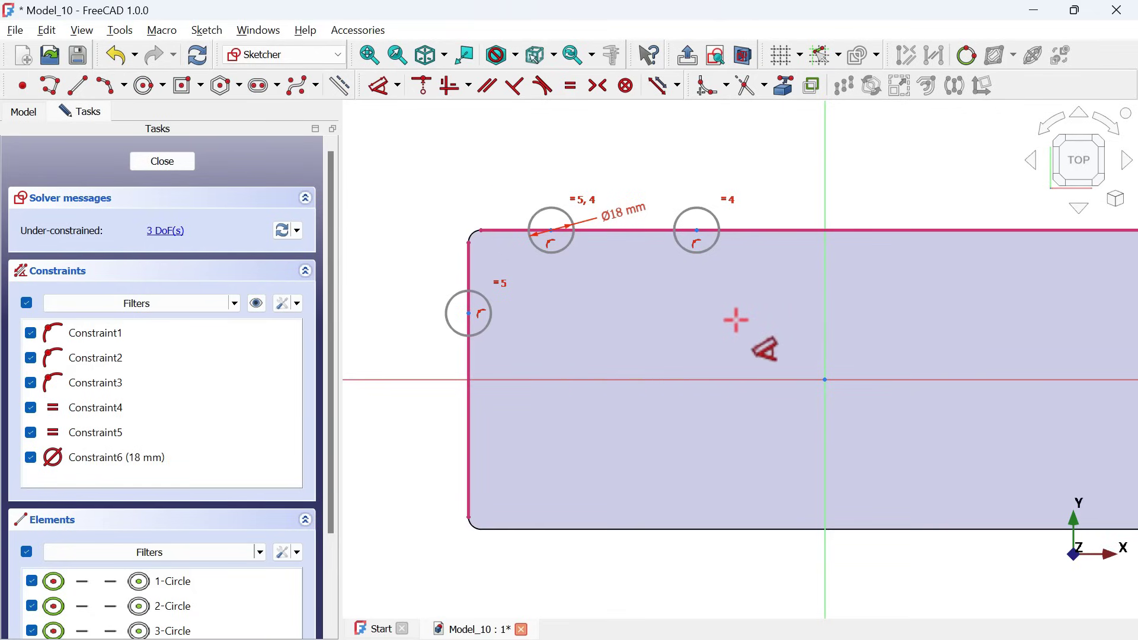
scroll(640, 307, "down", 2)
left_click(527, 313)
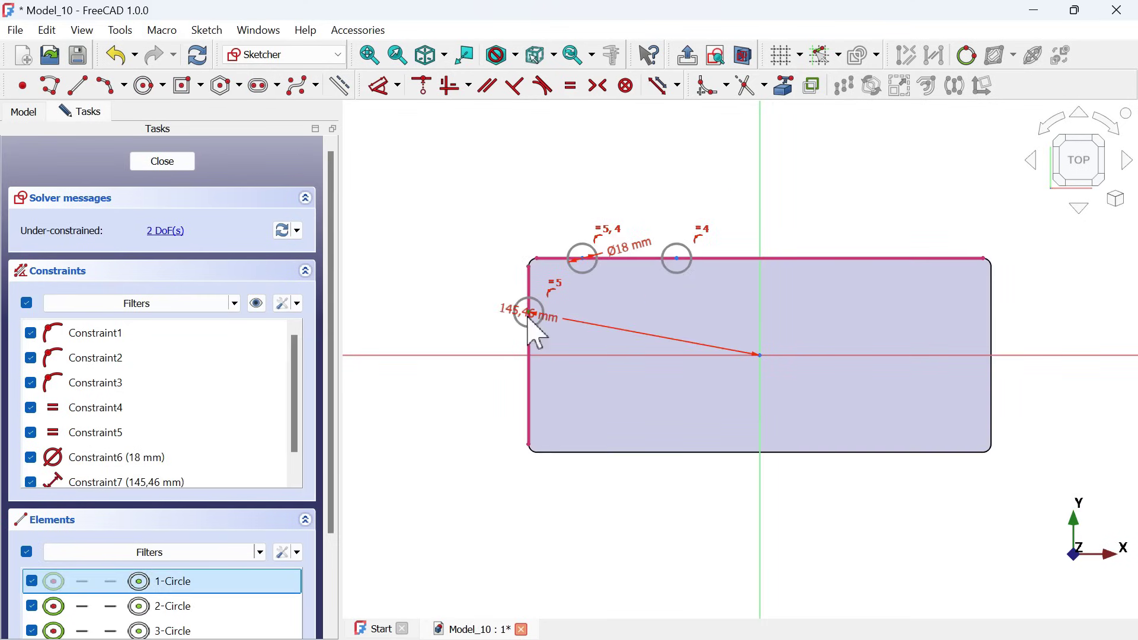
left_click(643, 356)
left_click(681, 350)
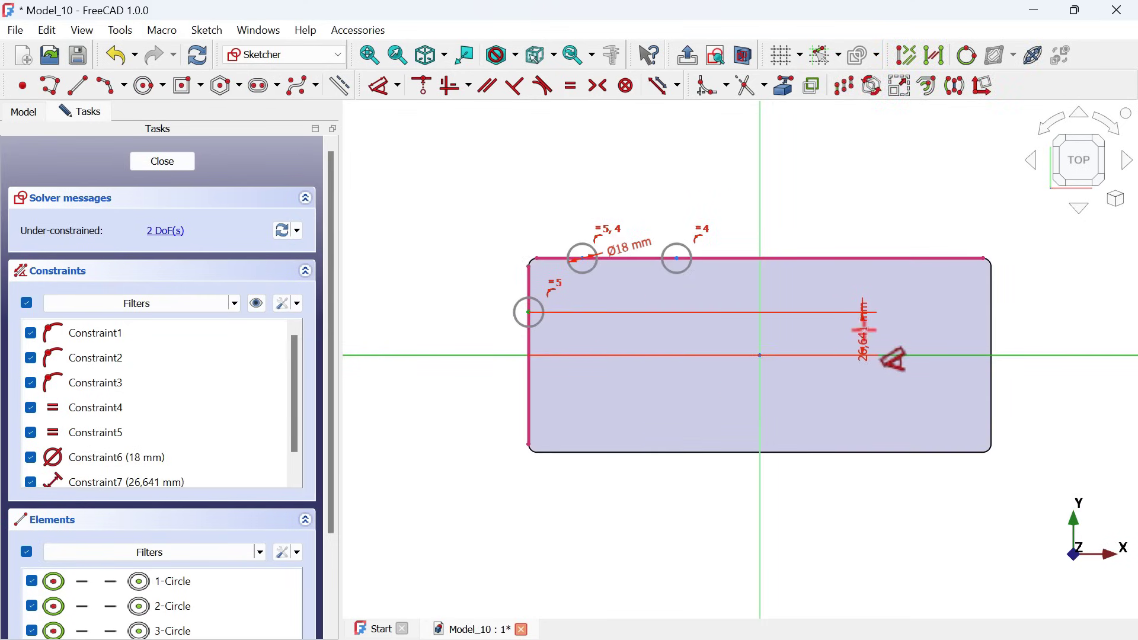
left_click(864, 332)
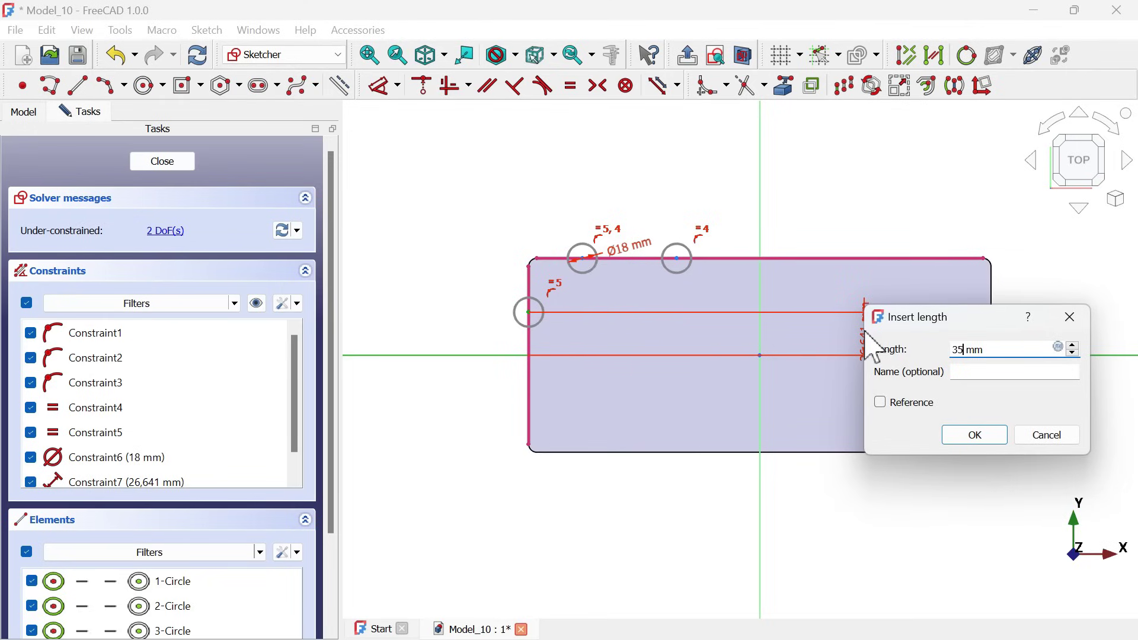
key("Return")
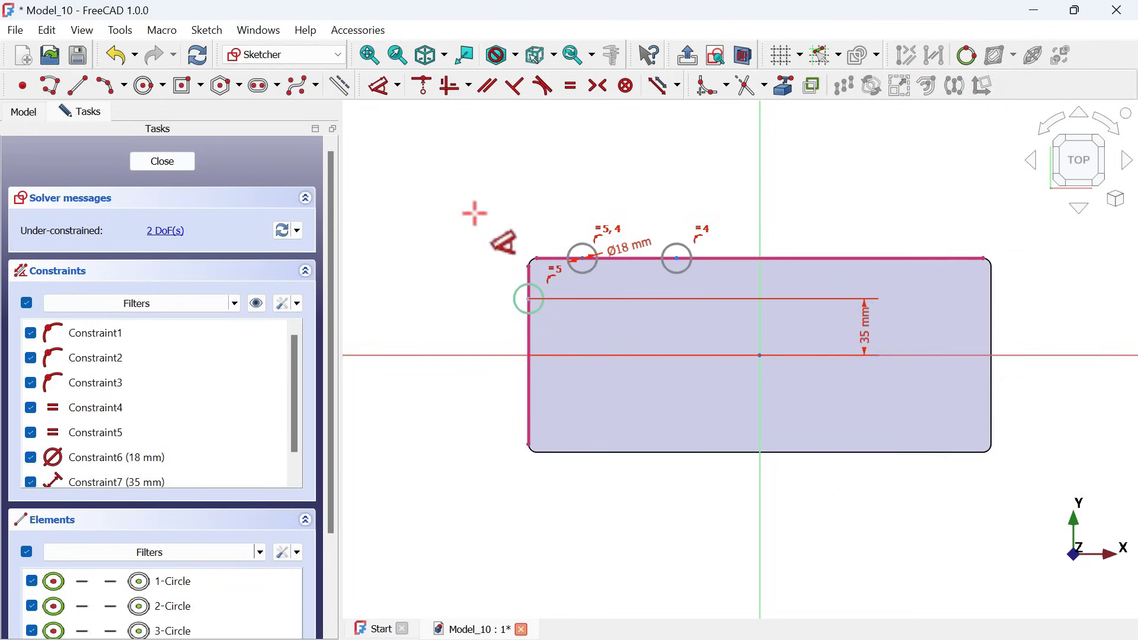
Set the horizontal distance between the short-edge circle's center and the nearest long-edge circle's center to 25 mm.
scroll(474, 214, "up", 4)
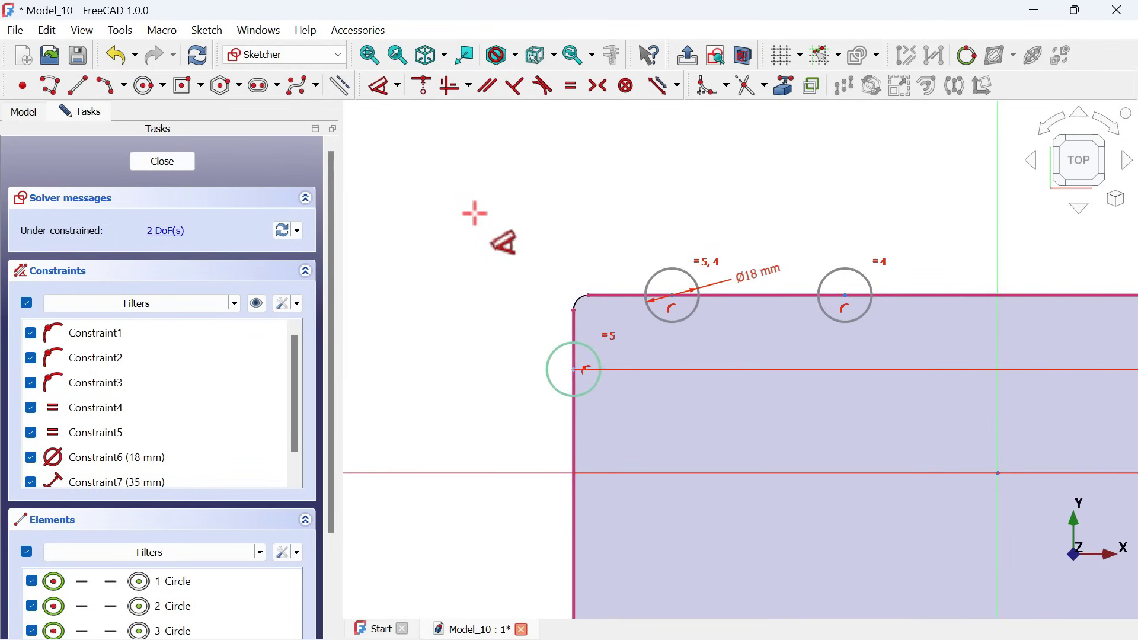
left_click(573, 369)
left_click(672, 295)
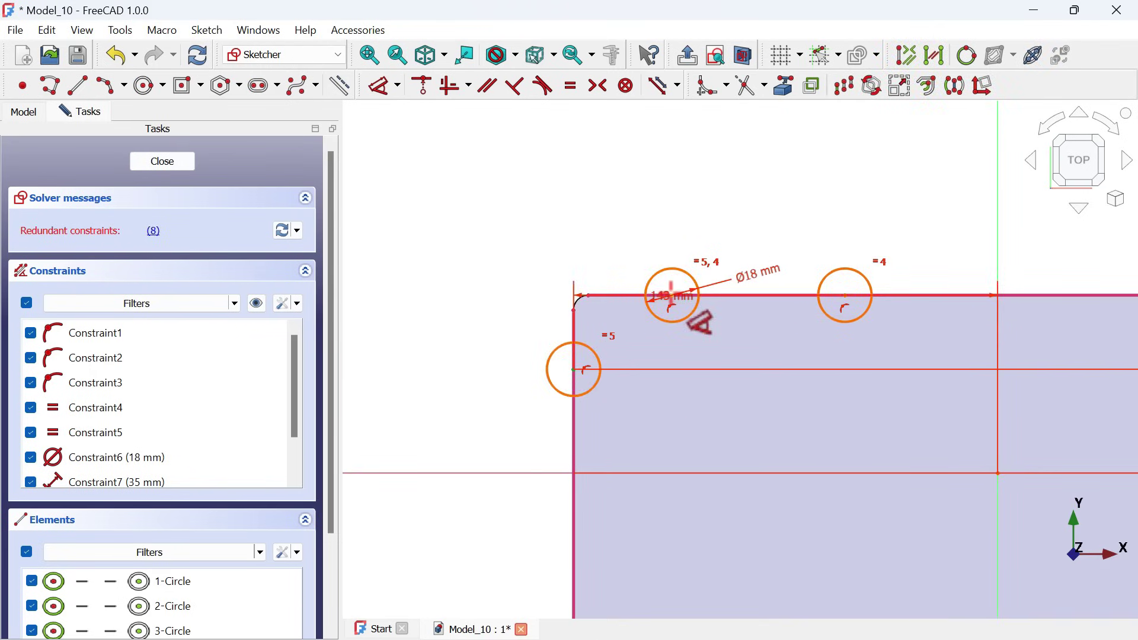
left_click(626, 185)
left_click(607, 165)
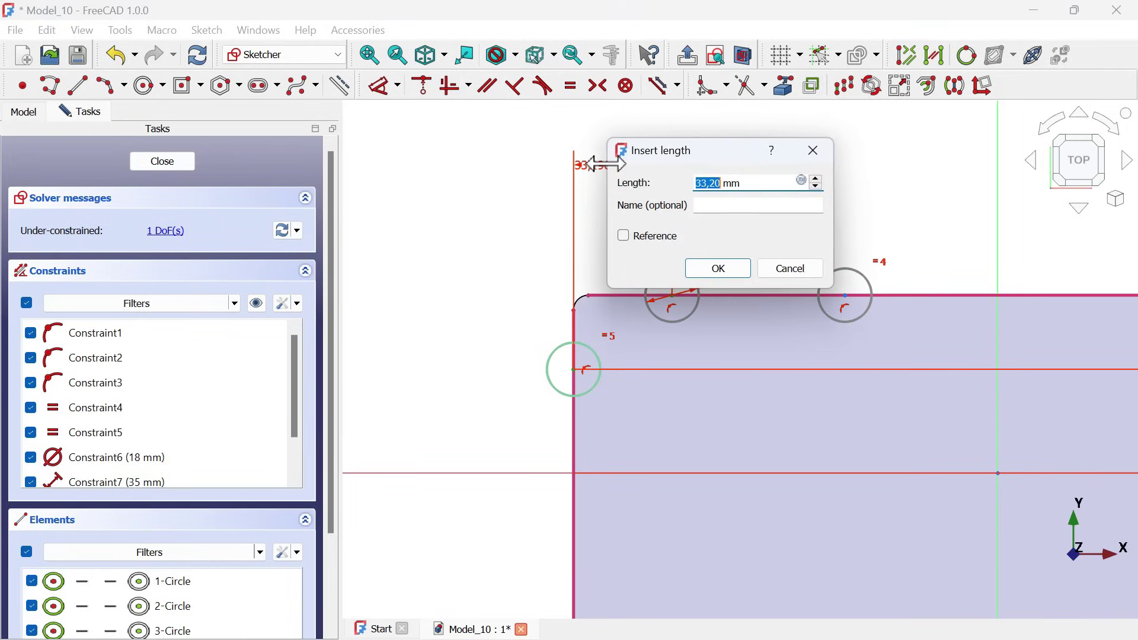
type("25")
key("Return")
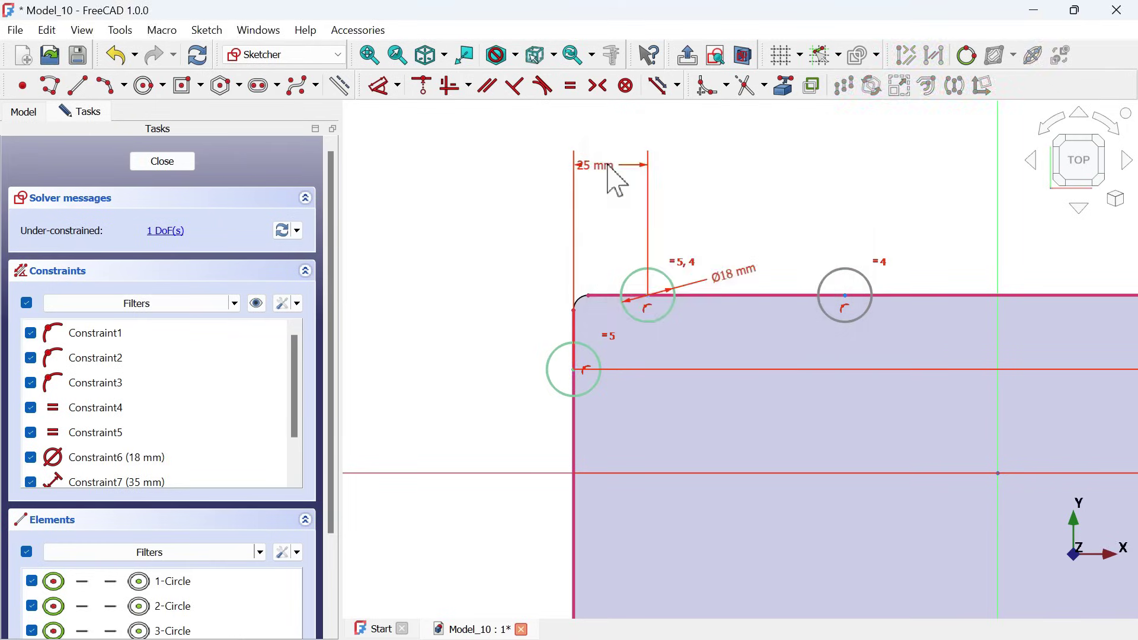
Check the boss spacing in the PDF drawing and set the distance between the two long-edge circle centers to 70 mm.
key("alt+Tab")
key("alt+Tab")
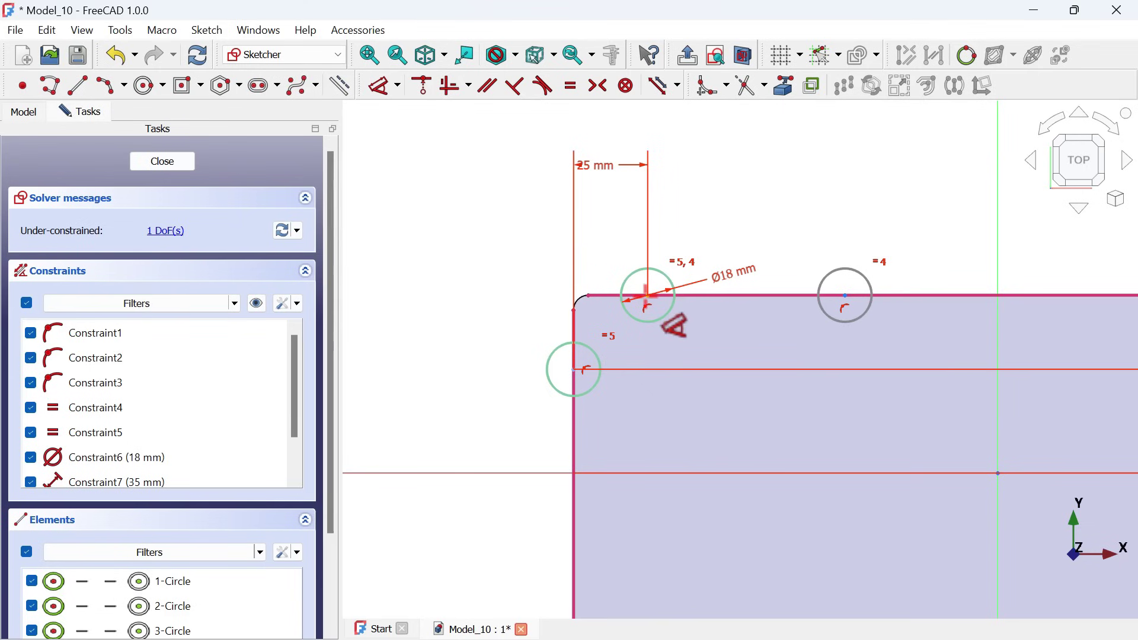
left_click(647, 295)
left_click(845, 295)
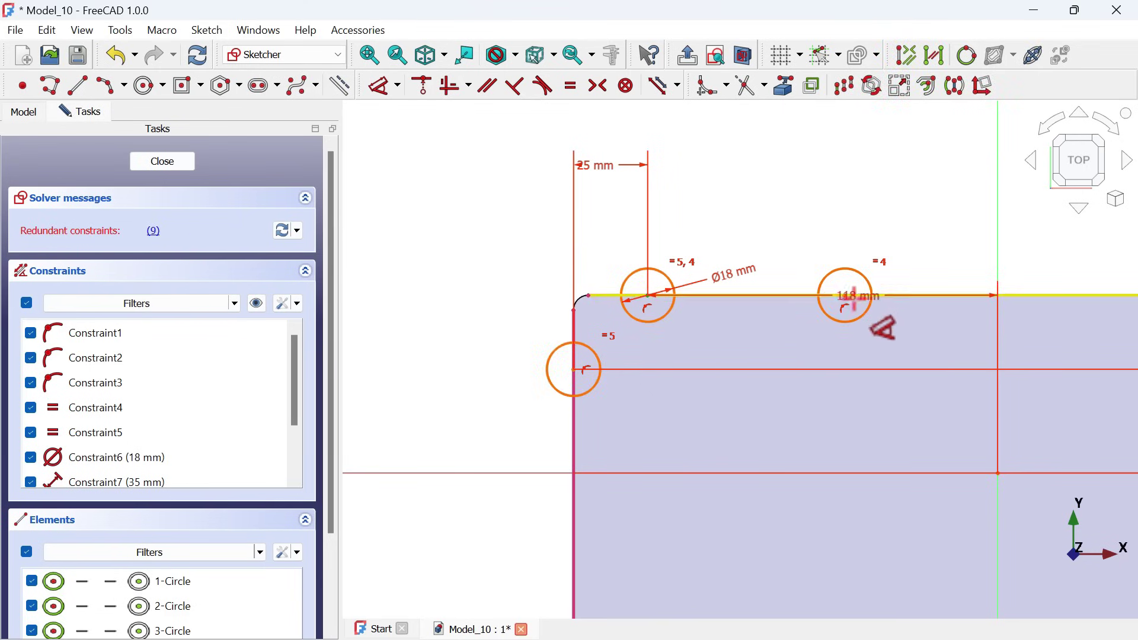
left_click(756, 169)
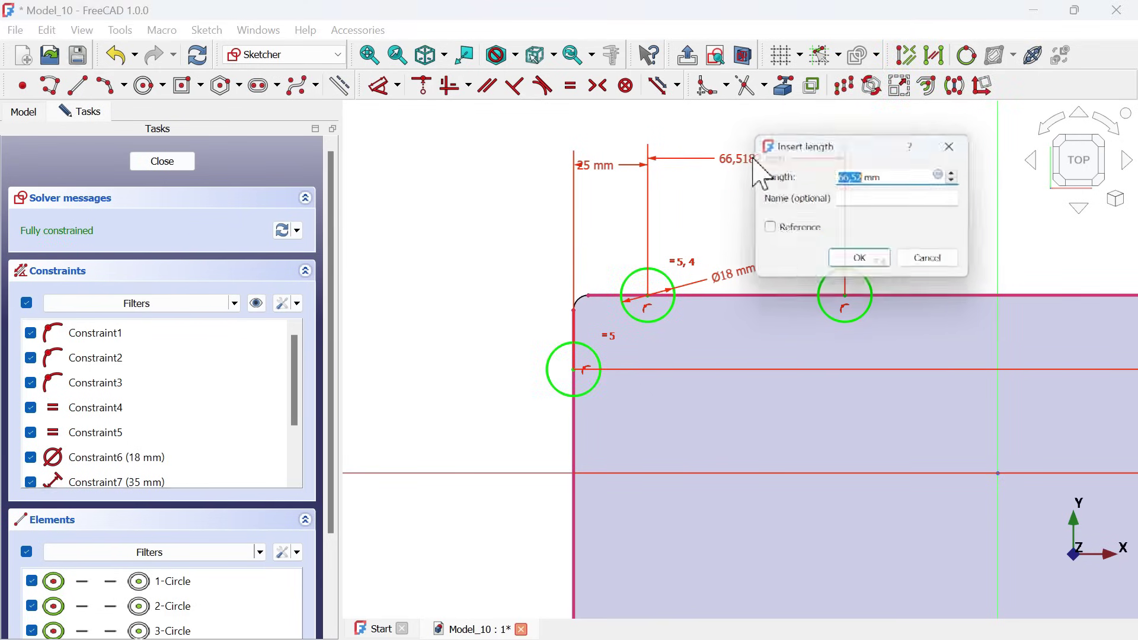
key("alt+Tab")
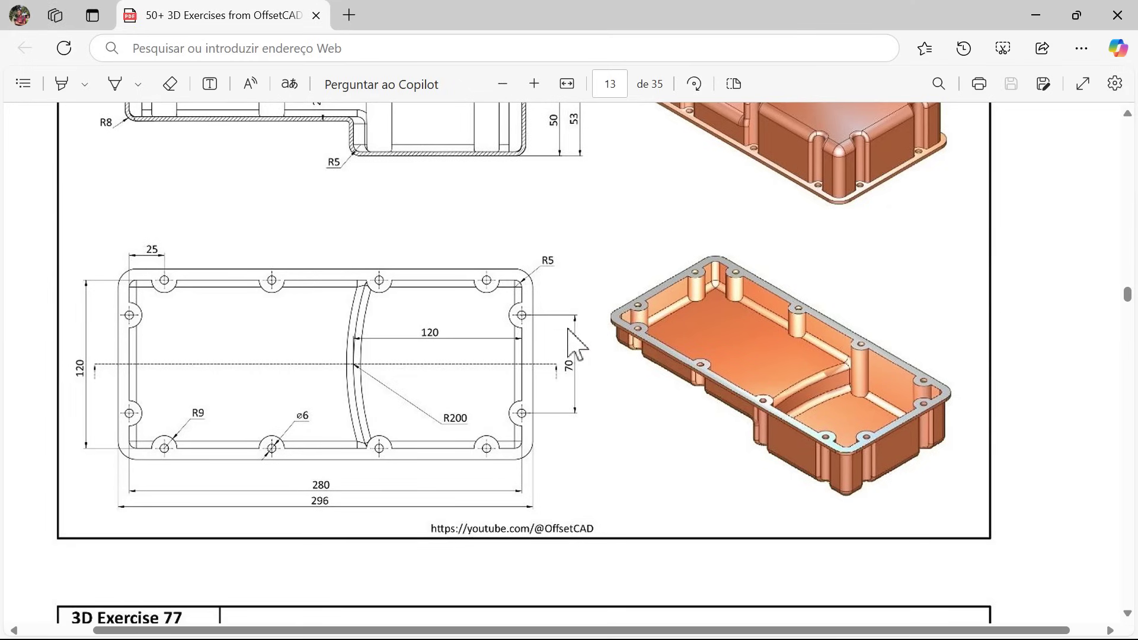
key("alt+Tab")
key("Return")
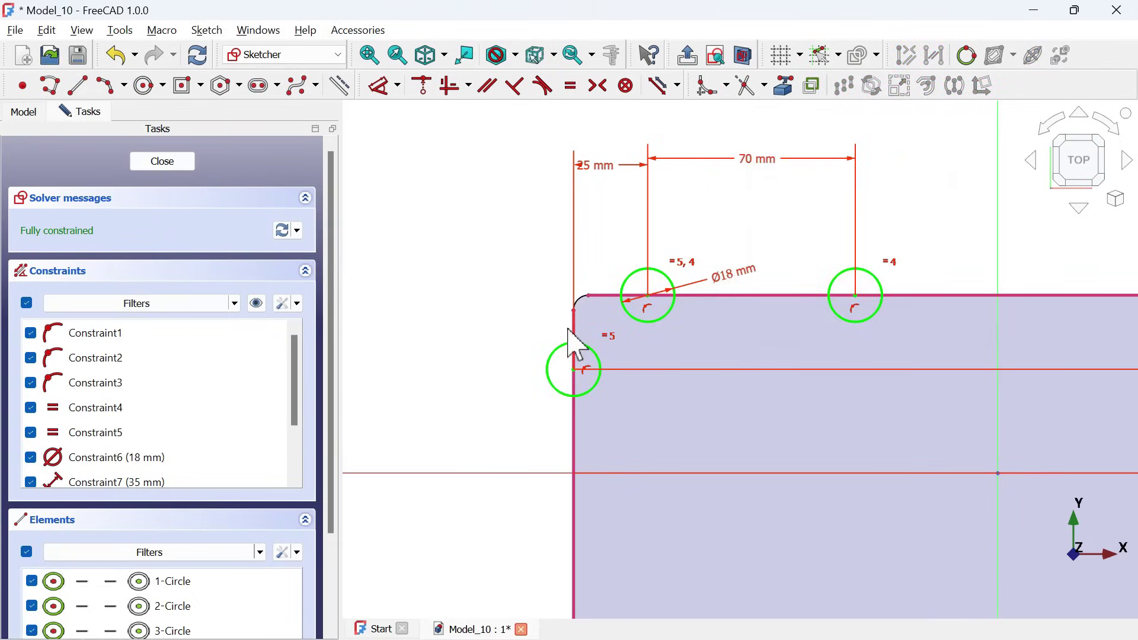
Close the sketch and pocket the three boss circles through the whole block with the Through all type.
key("v")
key("f")
key("Escape")
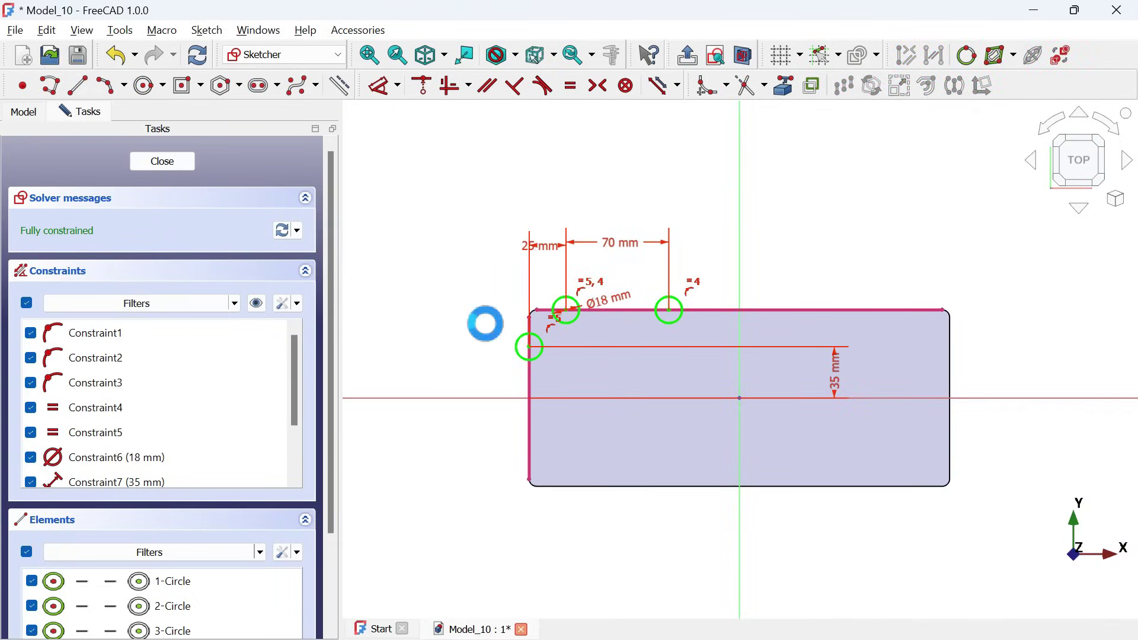
left_click(430, 87)
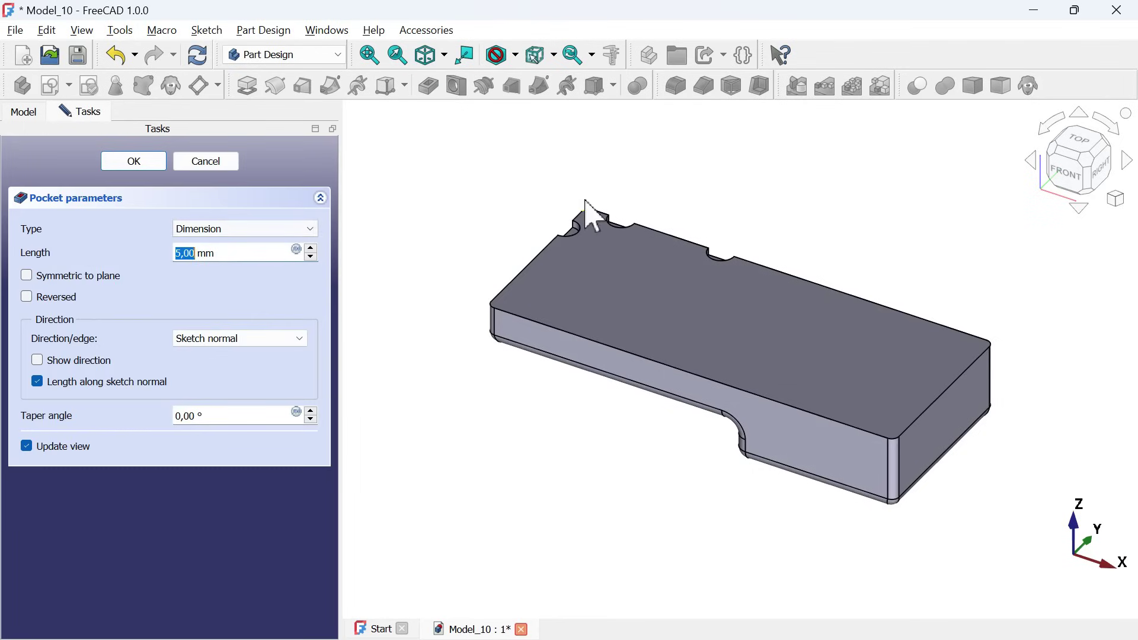
middle_click_drag(589, 211, 778, 362)
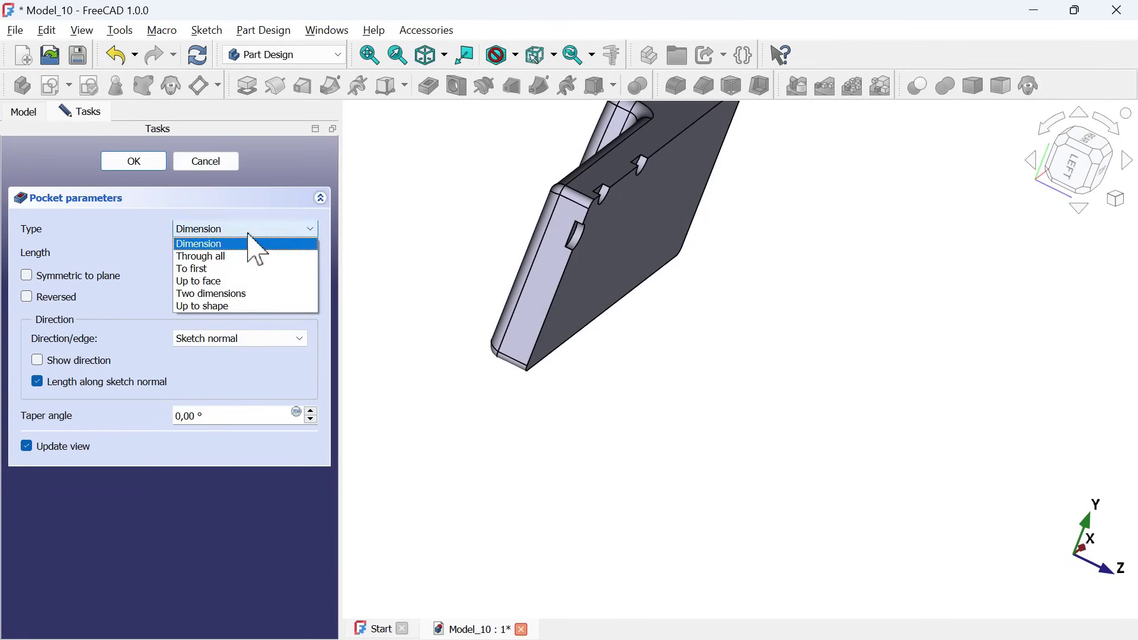
left_click(223, 257)
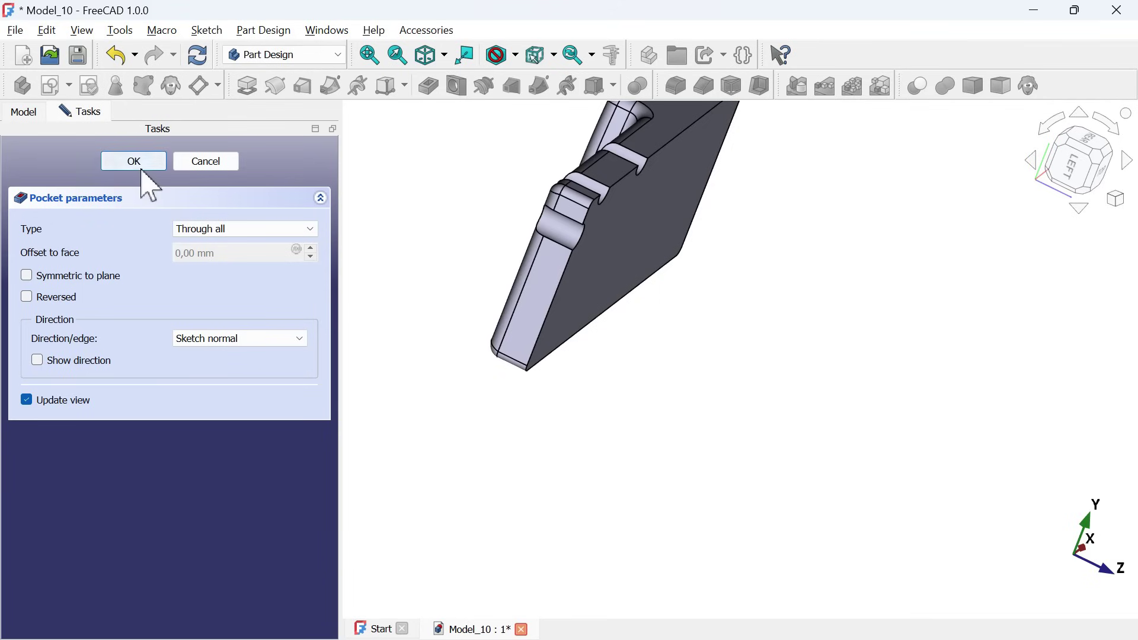
left_click(134, 162)
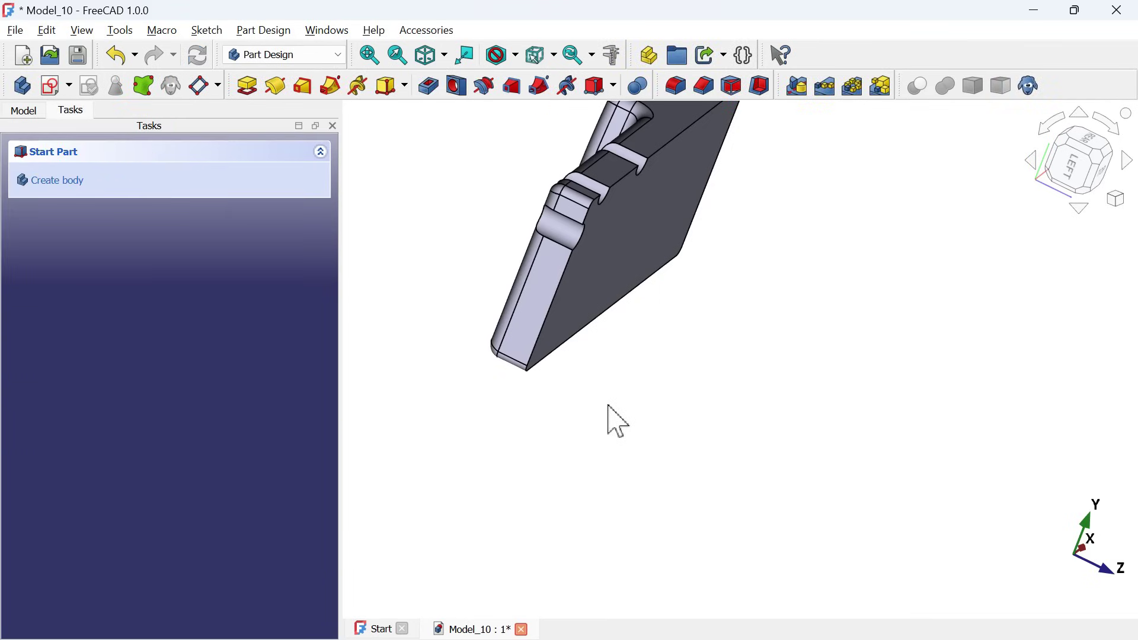
Create a MultiTransform of the boss pocket with a mirrored transformation about the vertical sketch axis.
key("0")
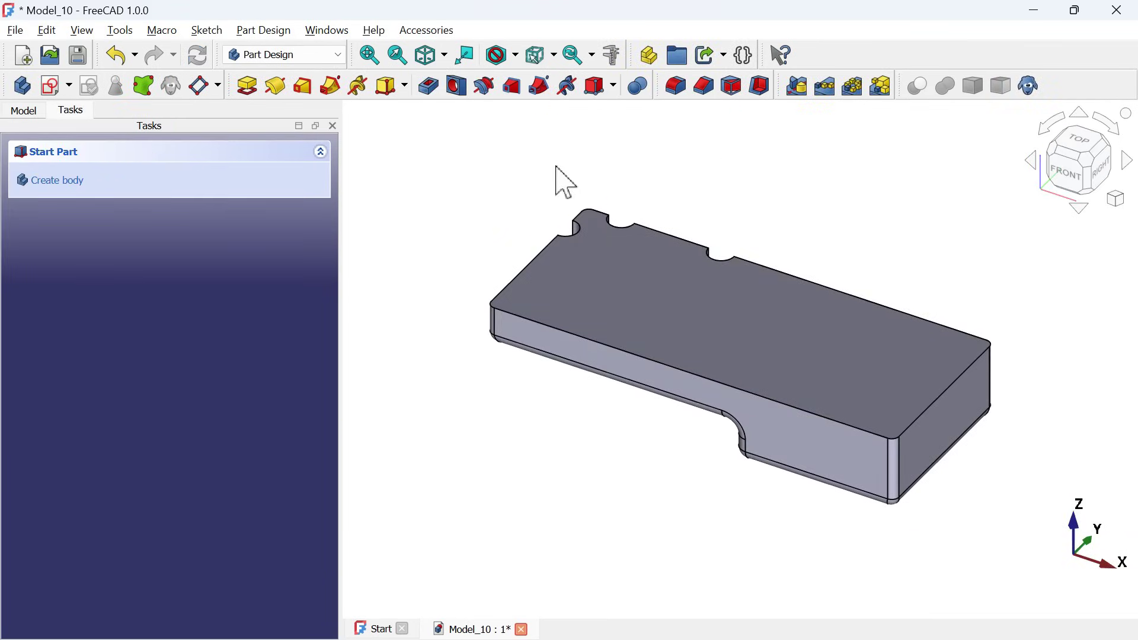
left_click(110, 250)
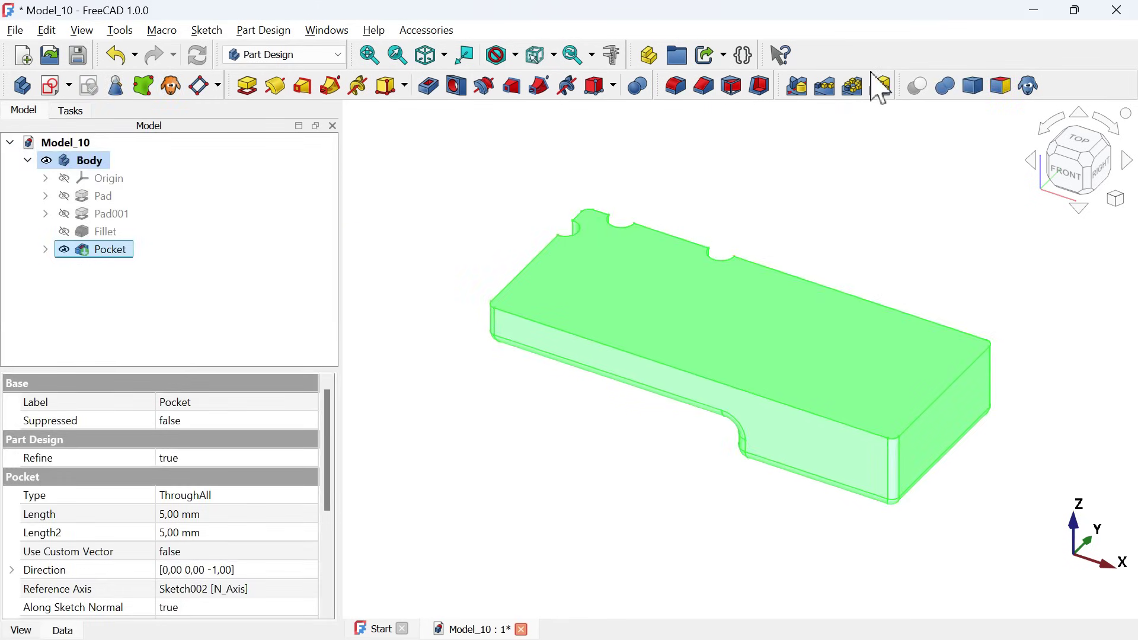
left_click(882, 90)
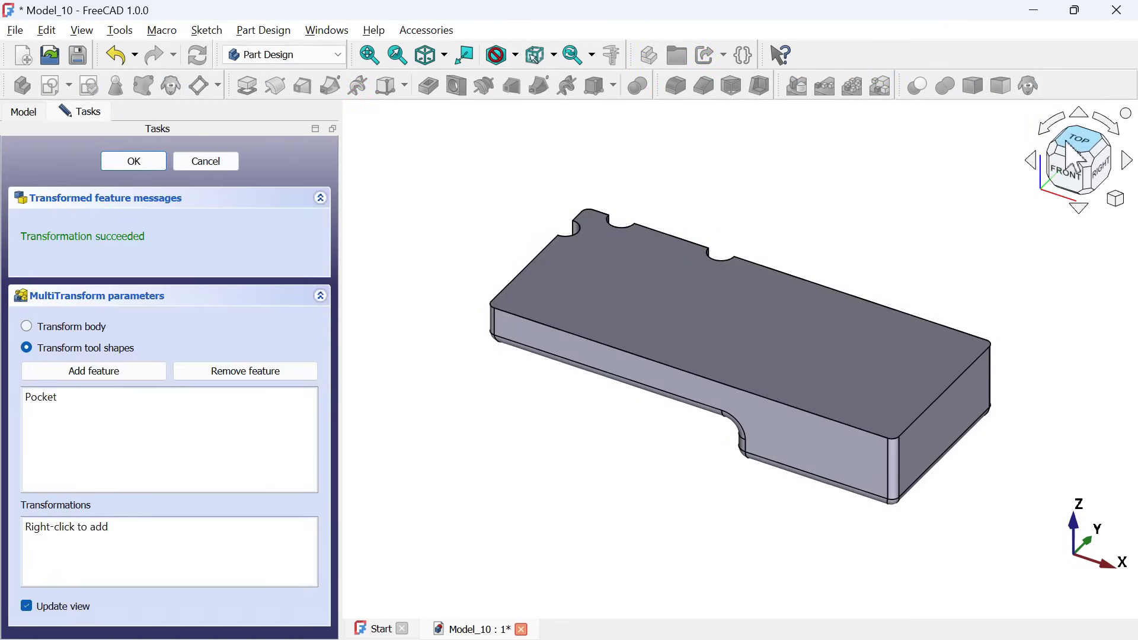
left_click(1079, 155)
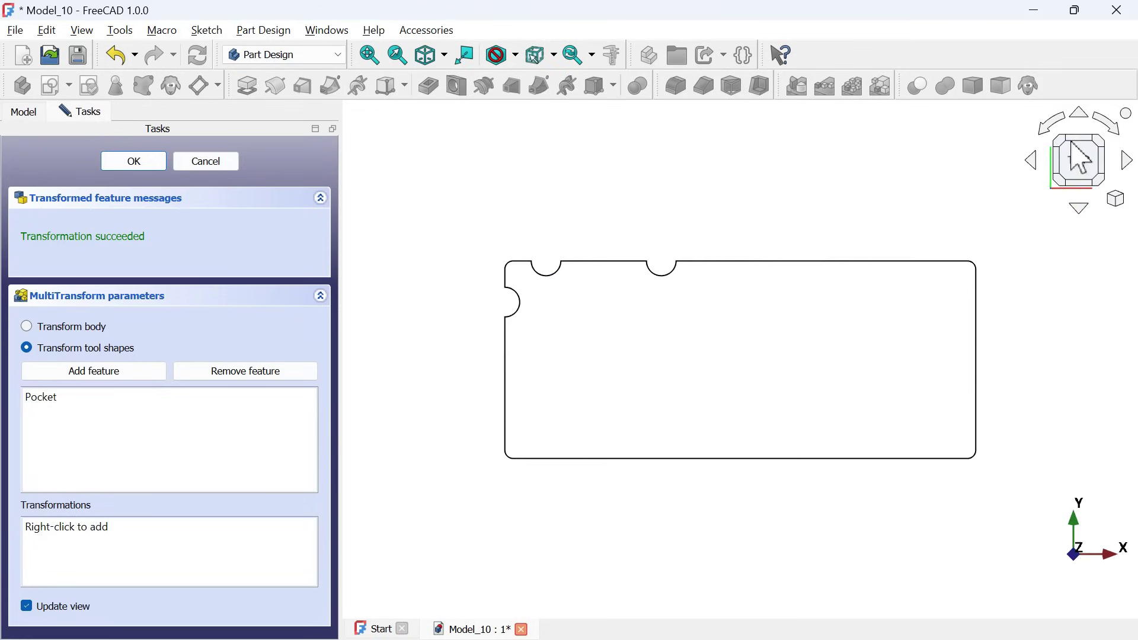
right_click(228, 550)
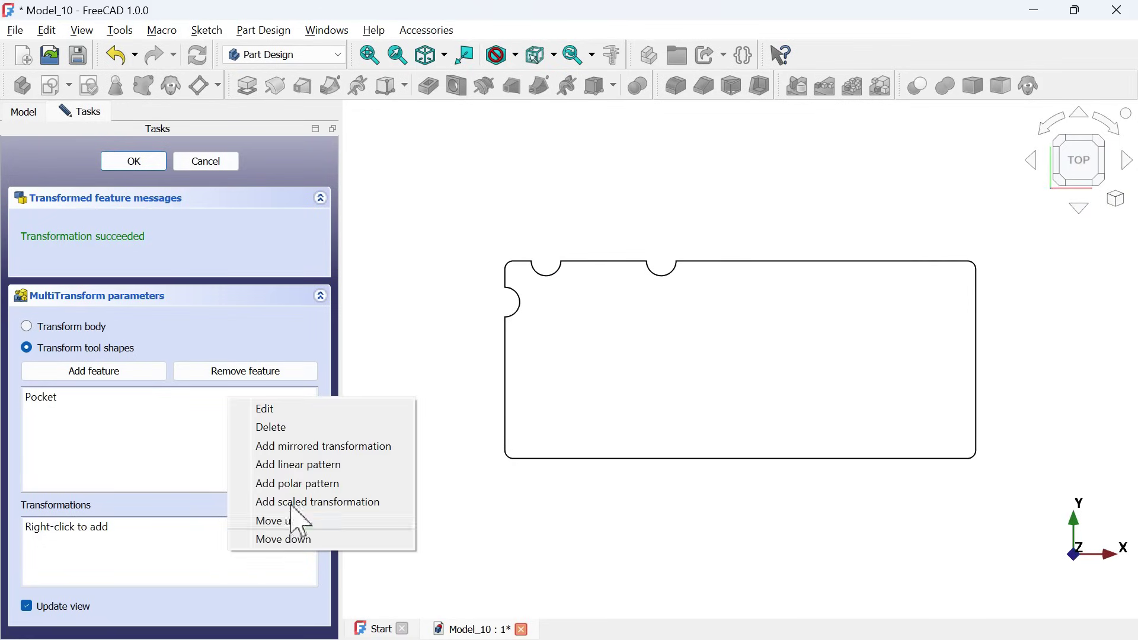
left_click(345, 449)
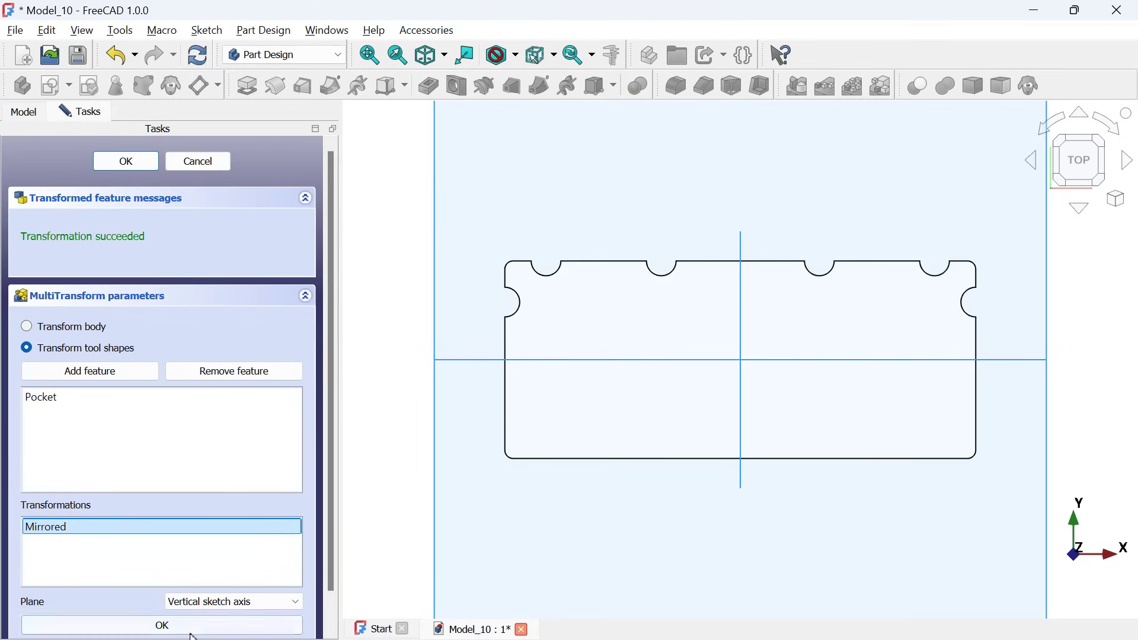
left_click(160, 626)
Add a second mirrored transformation about the base XZ plane to the boss pocket's MultiTransform and finish the feature.
left_click(227, 555)
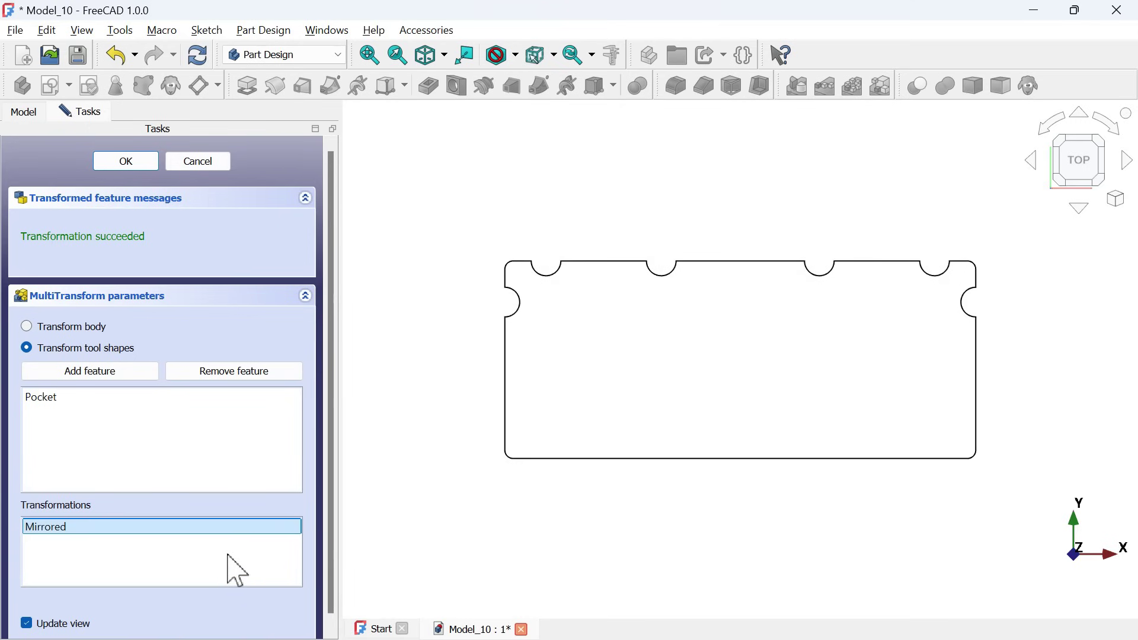
right_click(227, 554)
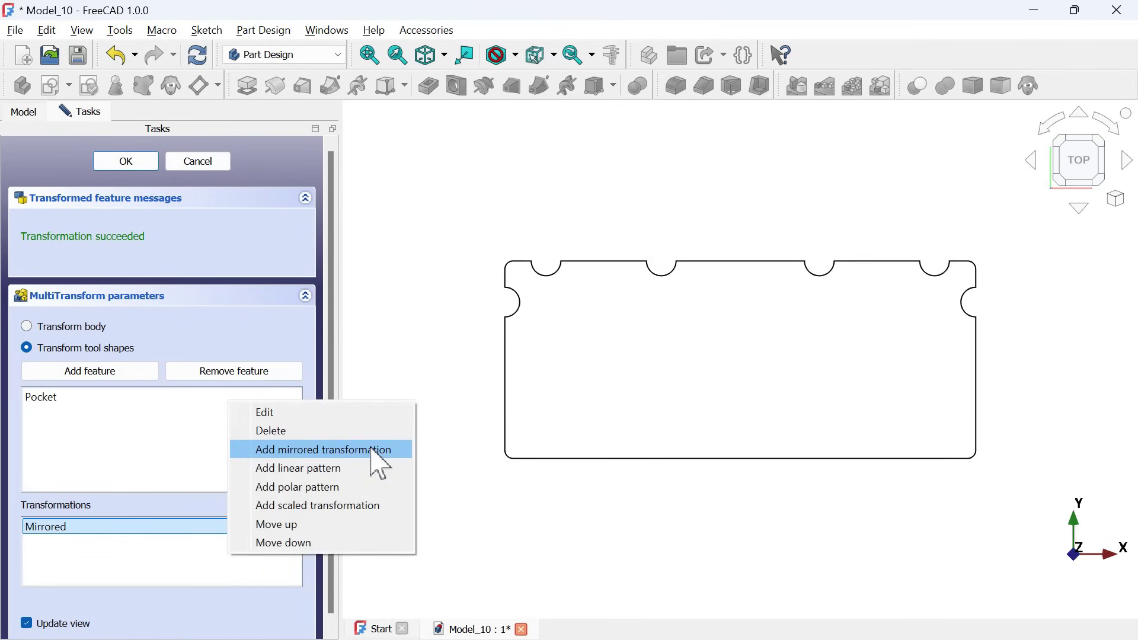
left_click(325, 451)
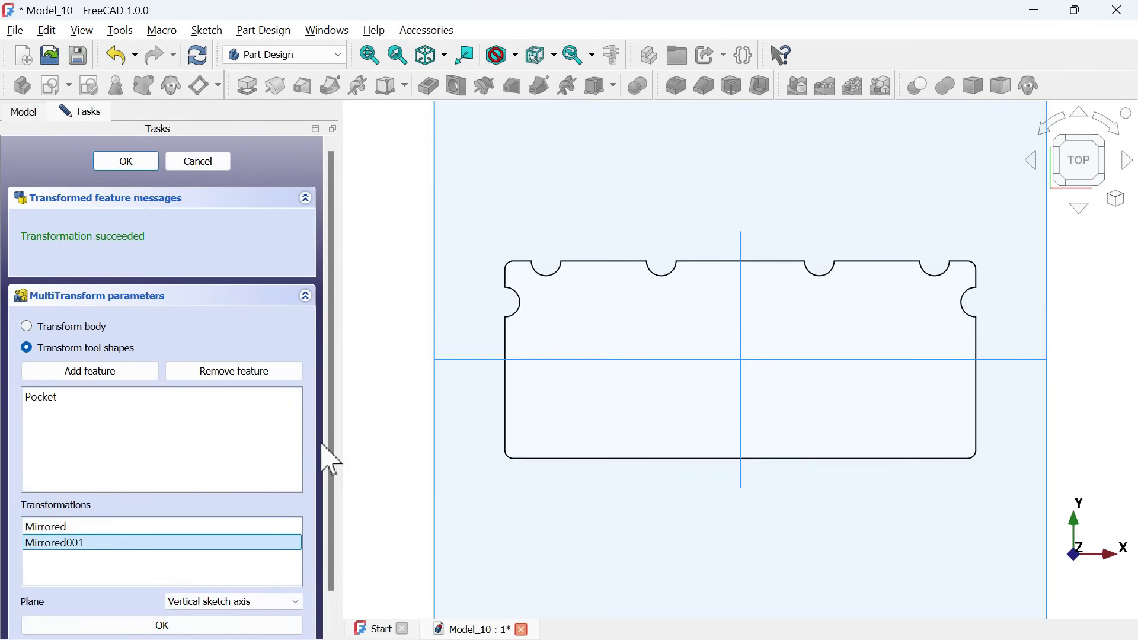
left_click_drag(621, 507, 602, 493)
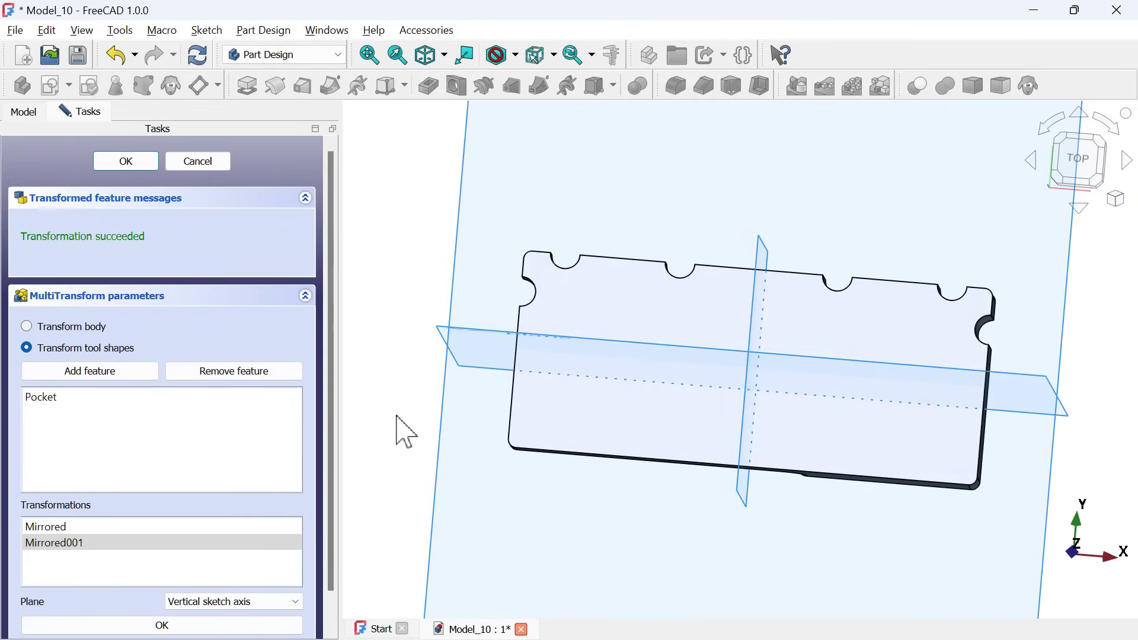
key("0")
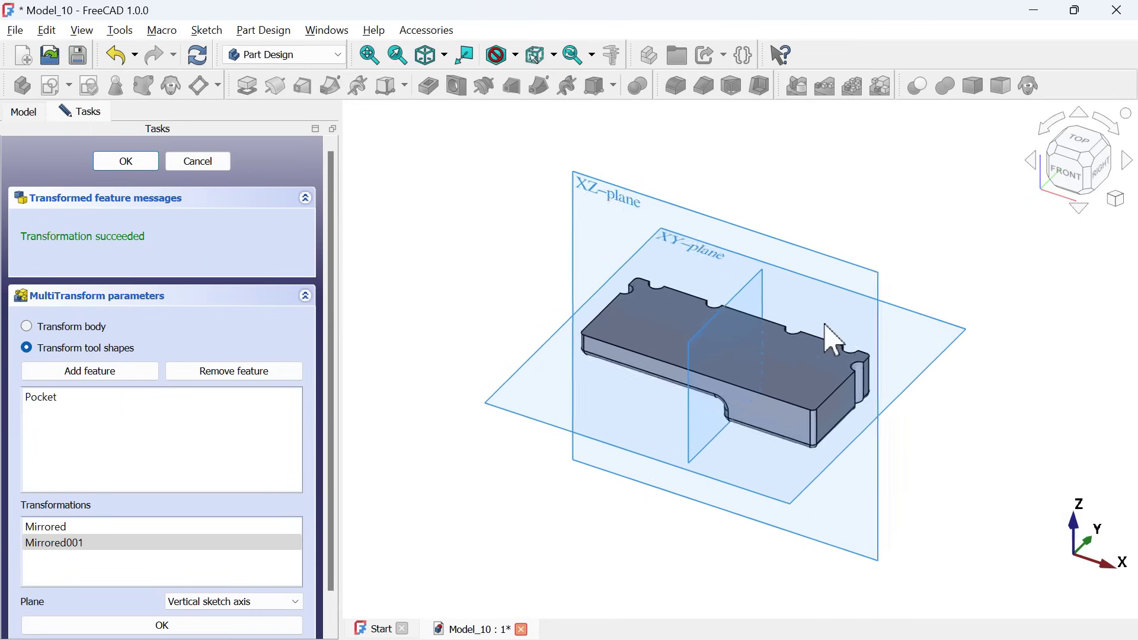
scroll(833, 341, "up", 2)
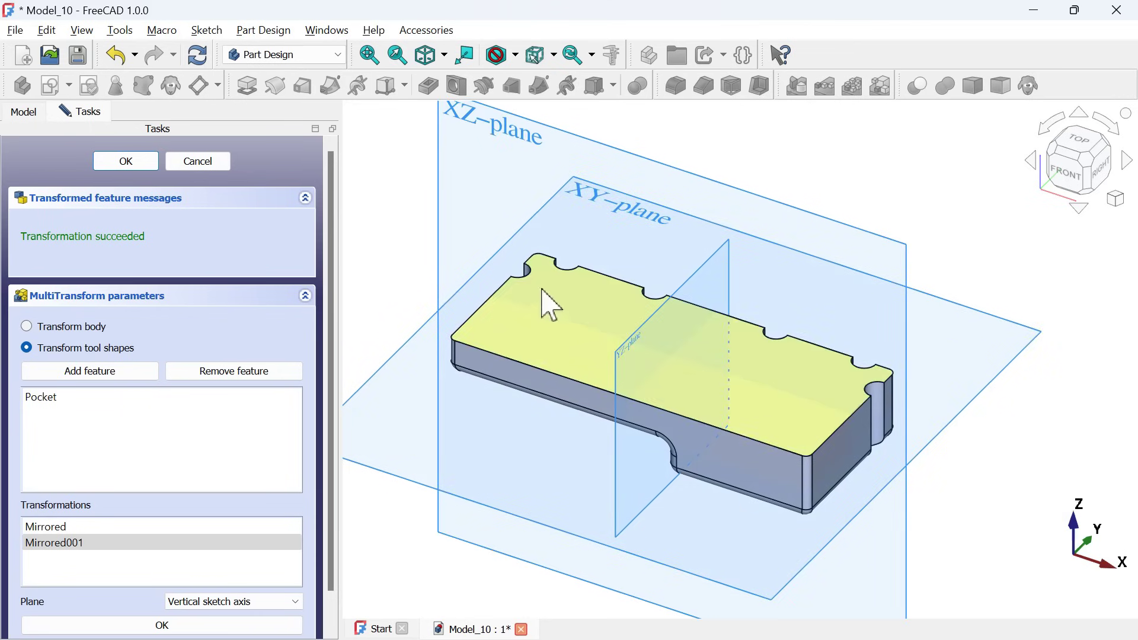
scroll(190, 579, "down", 1)
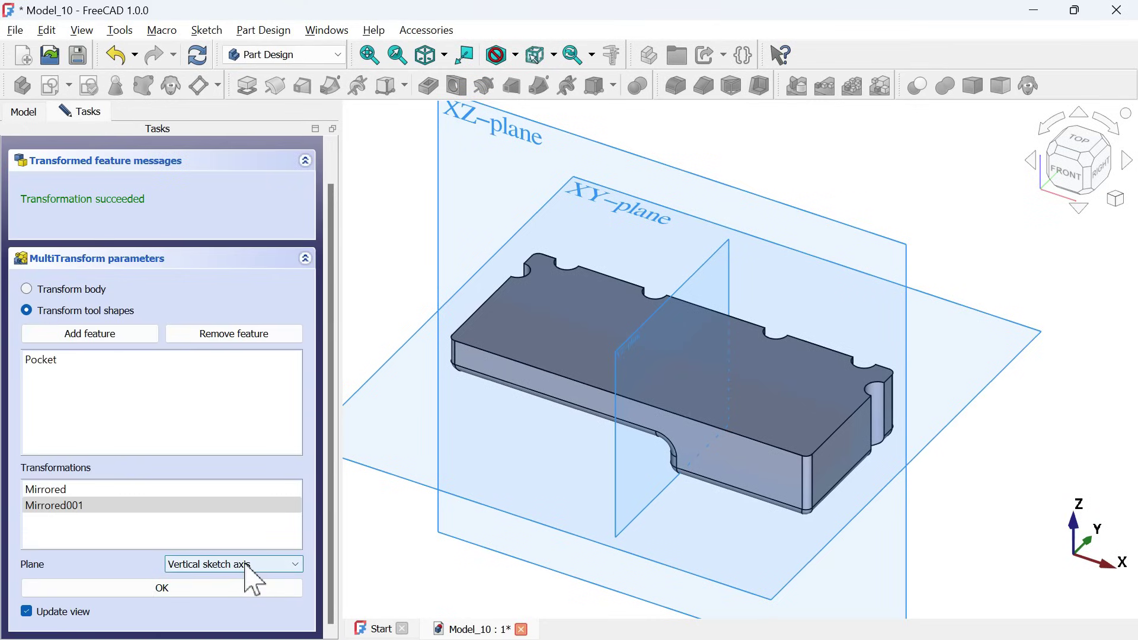
left_click(246, 568)
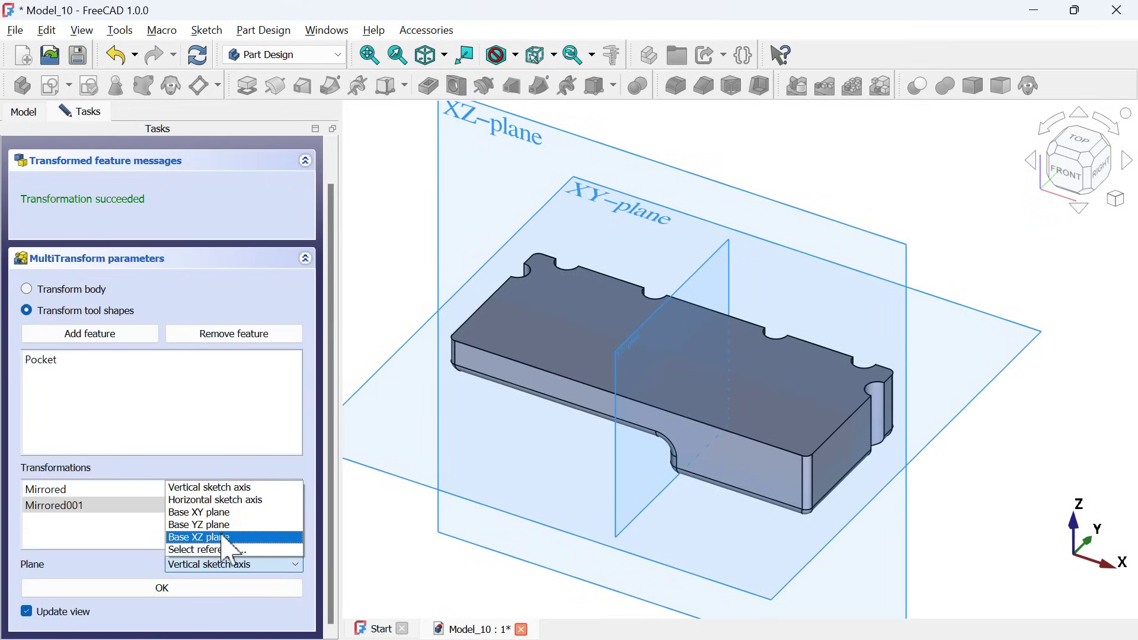
left_click(241, 537)
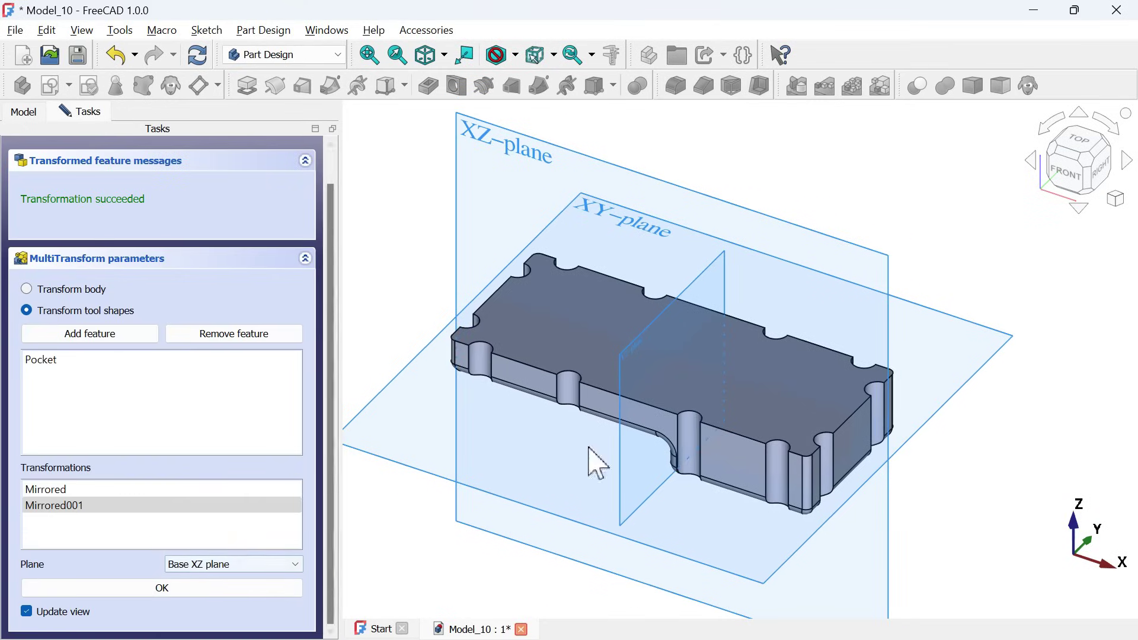
left_click(251, 588)
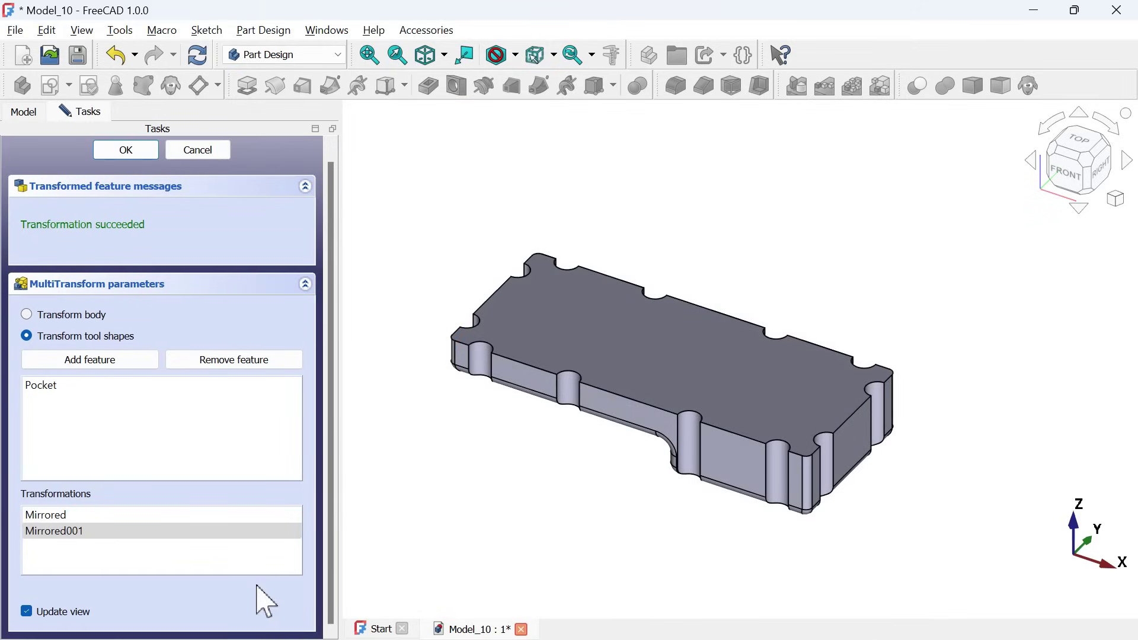
left_click(121, 152)
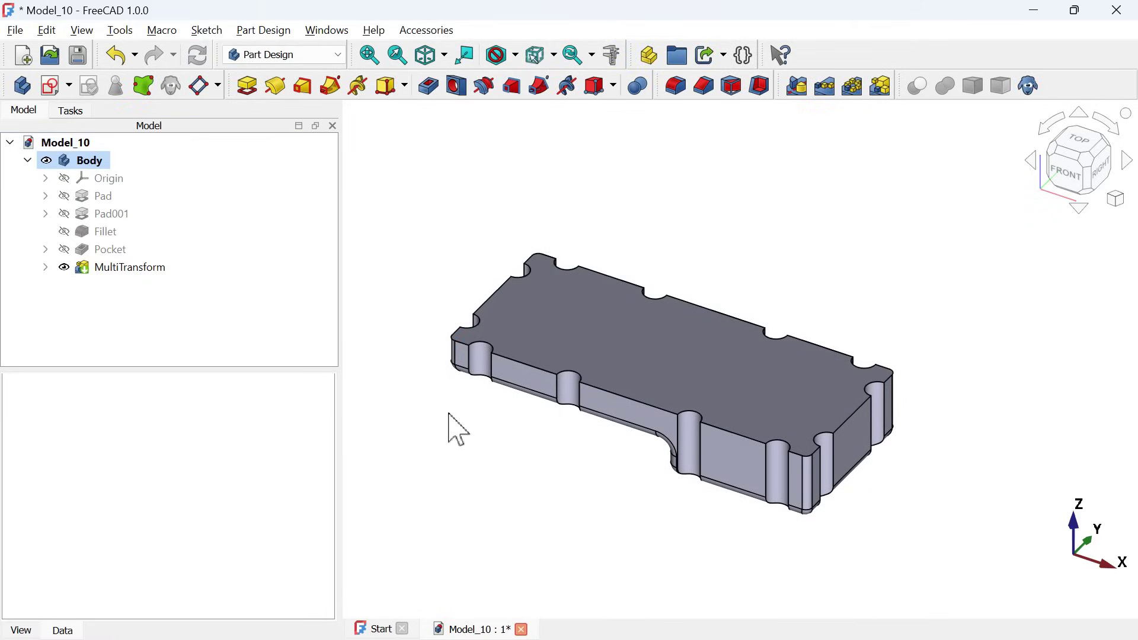
Examine the wall and boss geometry in the section, plan and 3D views of the PDF drawing.
key("alt+Tab")
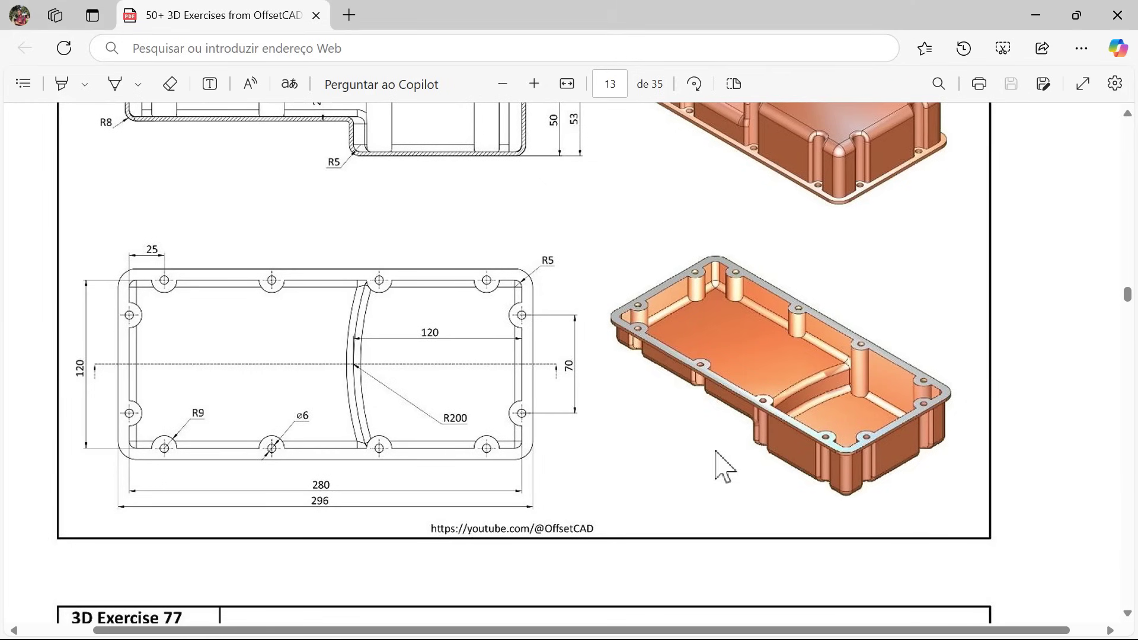
scroll(765, 303, "up", 2)
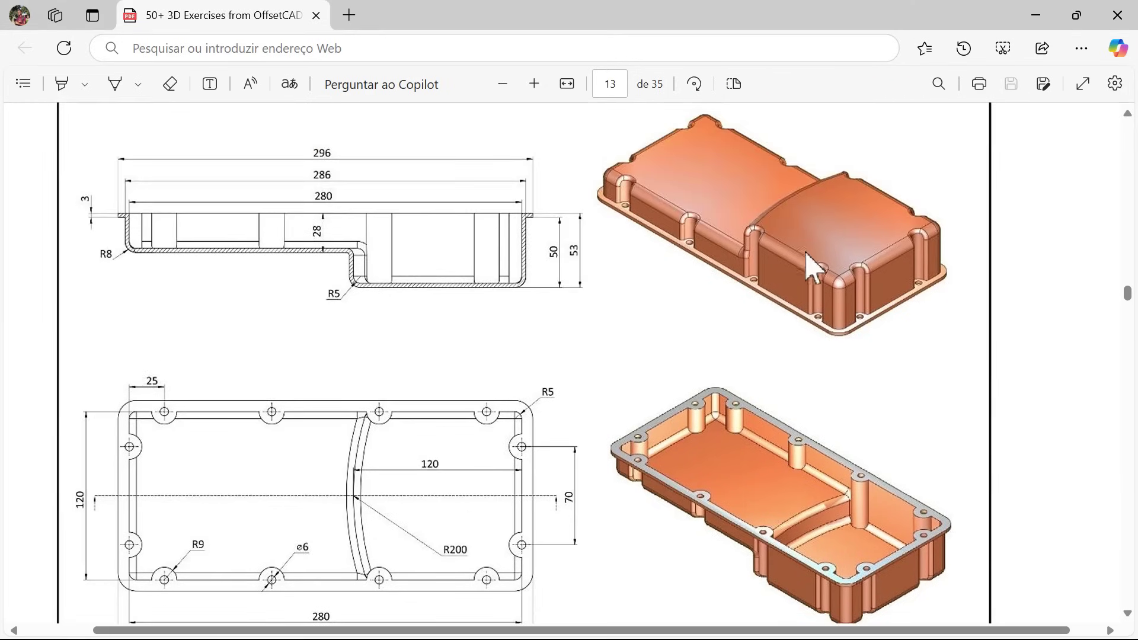
key("alt+Tab")
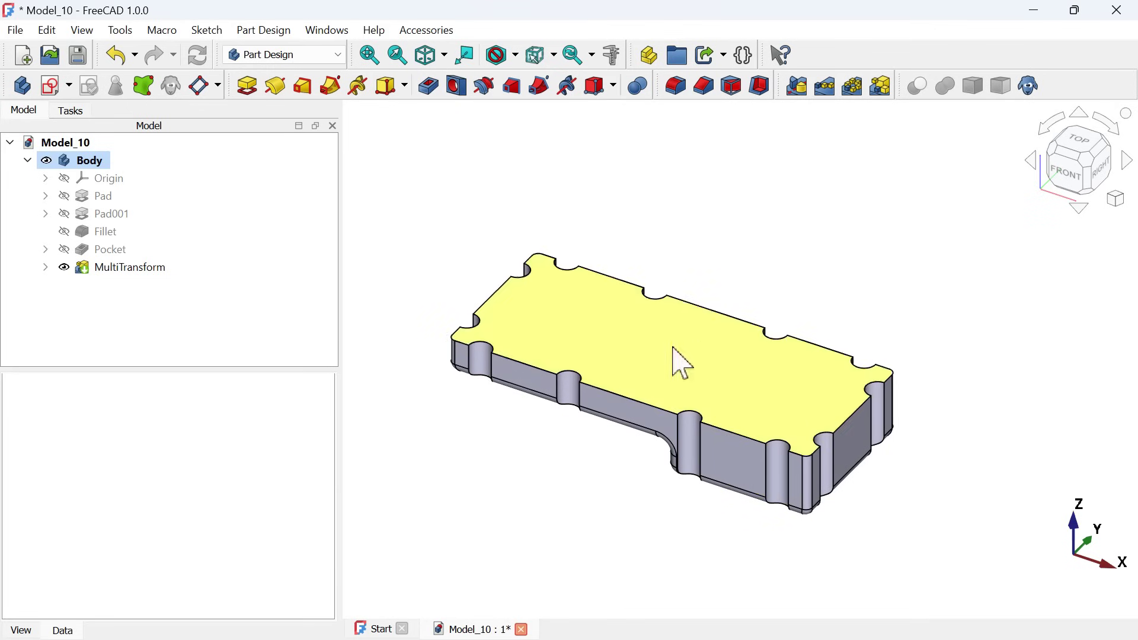
key("alt+Tab")
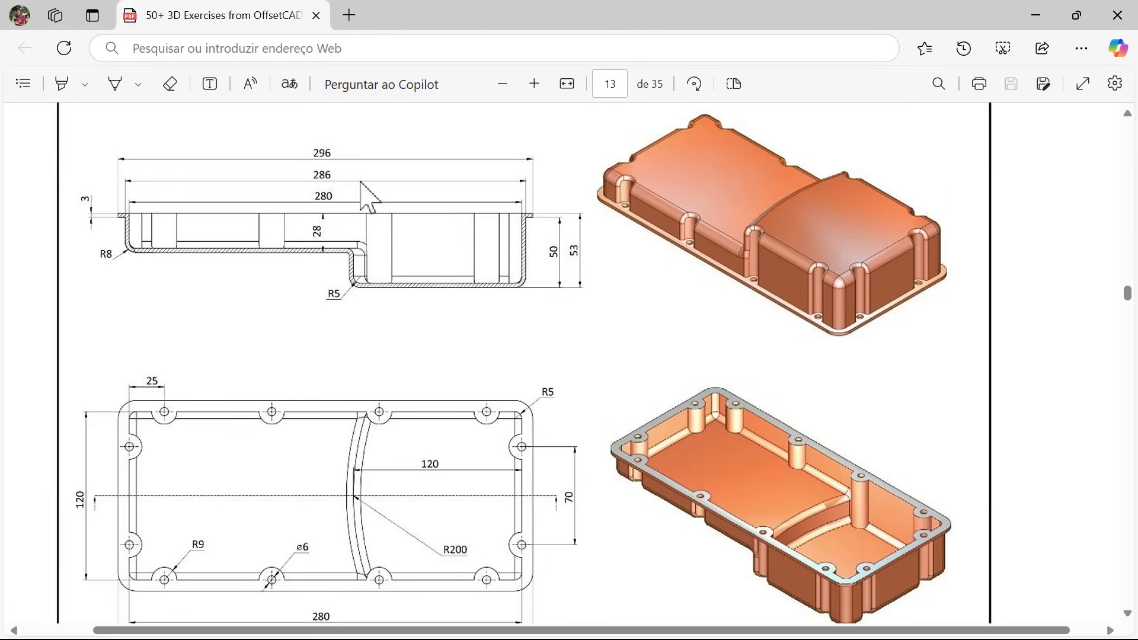
scroll(364, 195, "down", 2)
scroll(367, 195, "up", 3)
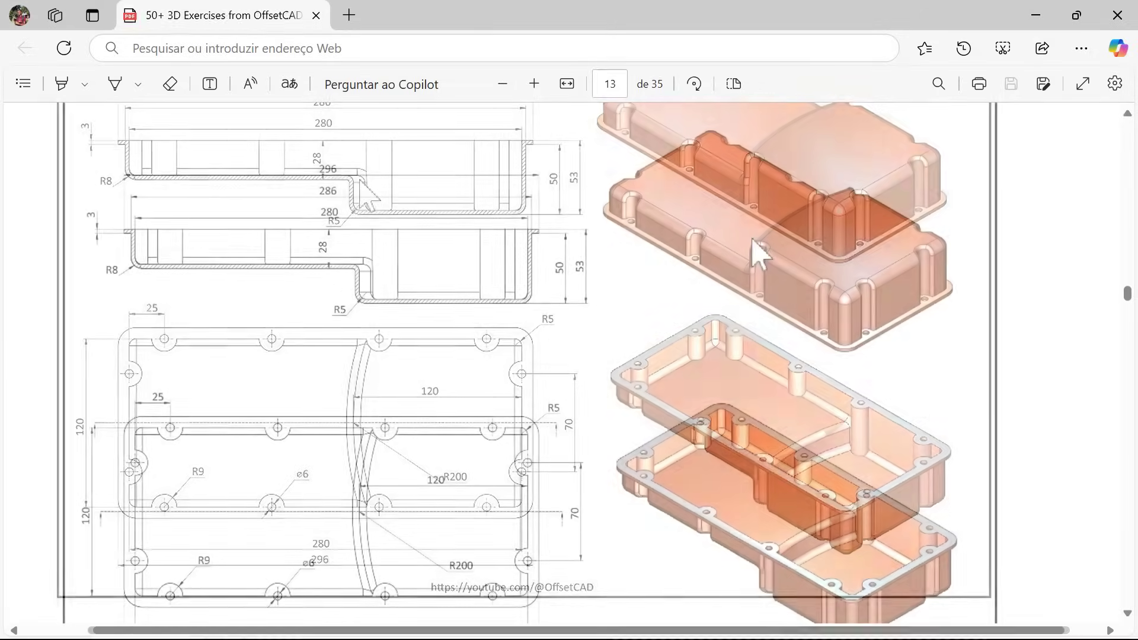
scroll(458, 234, "down", 2)
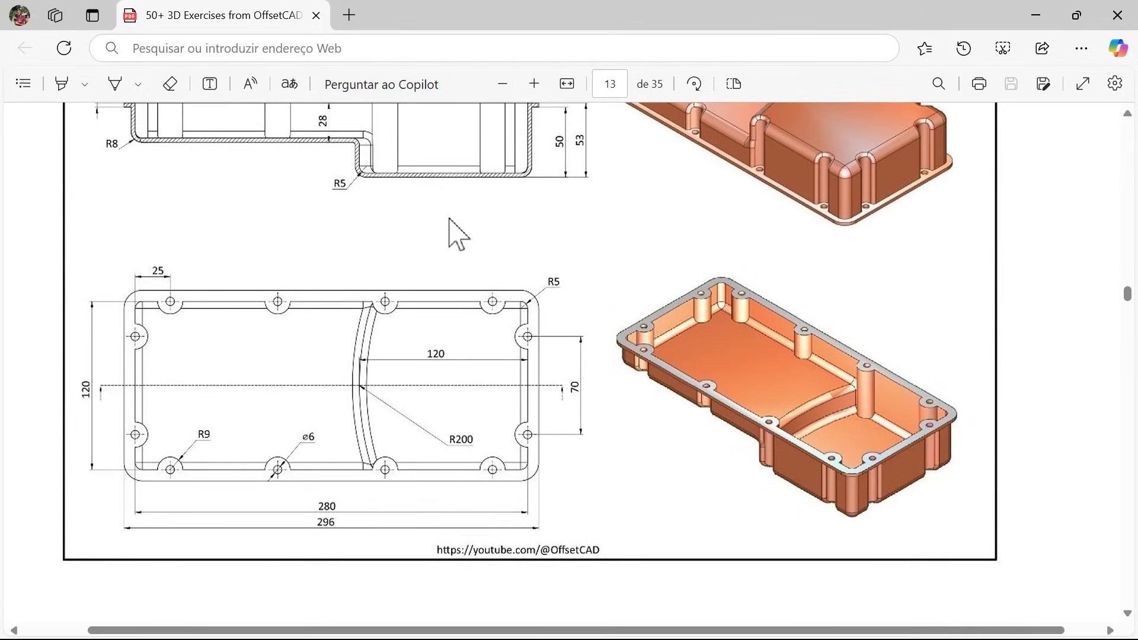
scroll(450, 219, "up", 1)
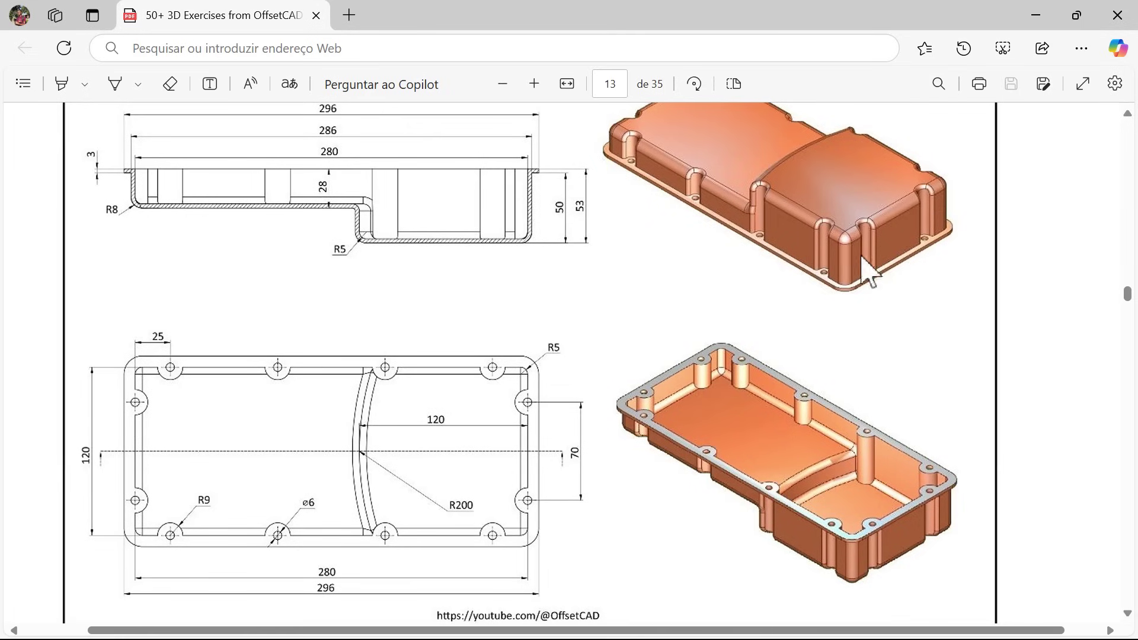
scroll(790, 228, "up", 1)
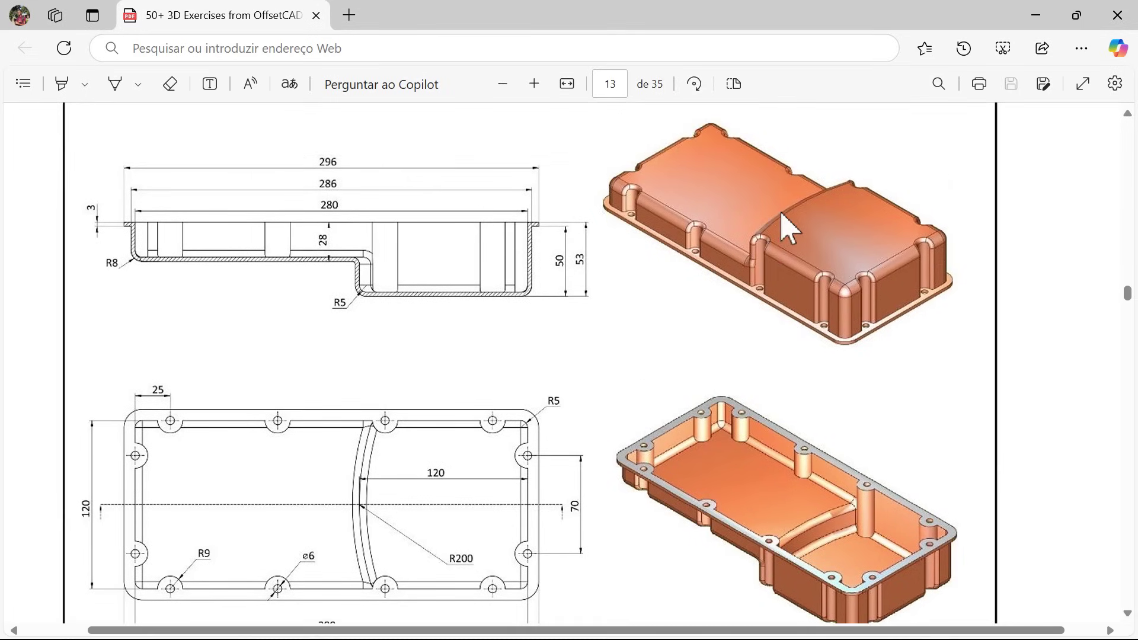
key("alt+Tab")
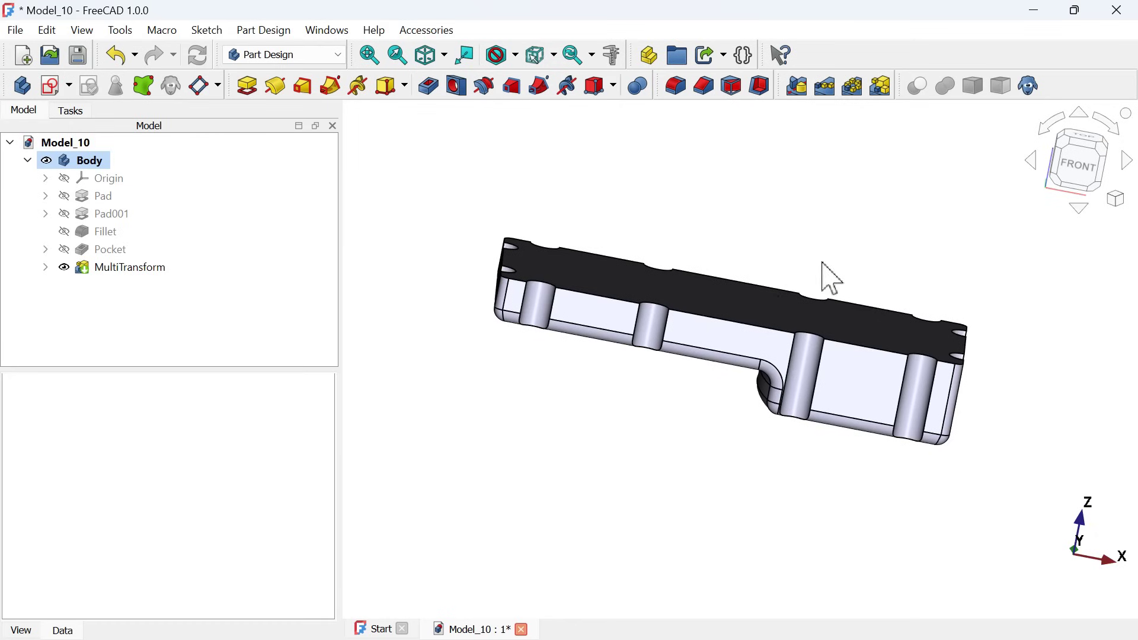
Apply a 3 mm inward Thickness to the block in Skin mode, using its large flat top face as the open face.
middle_click_drag(818, 267, 774, 307)
key("0")
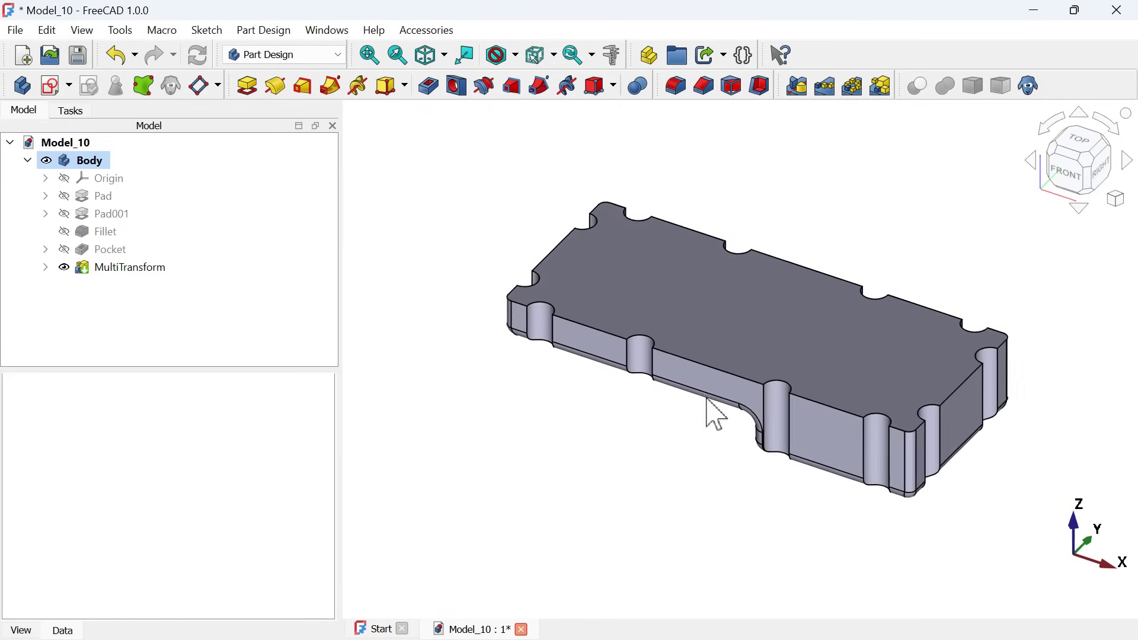
left_click(723, 324)
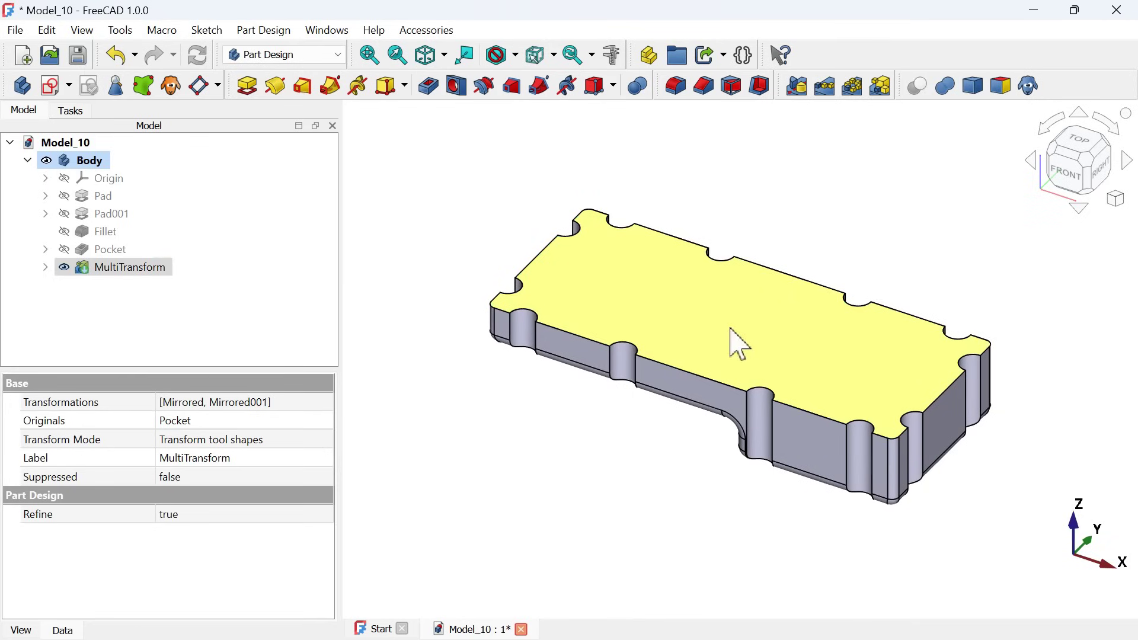
left_click(757, 88)
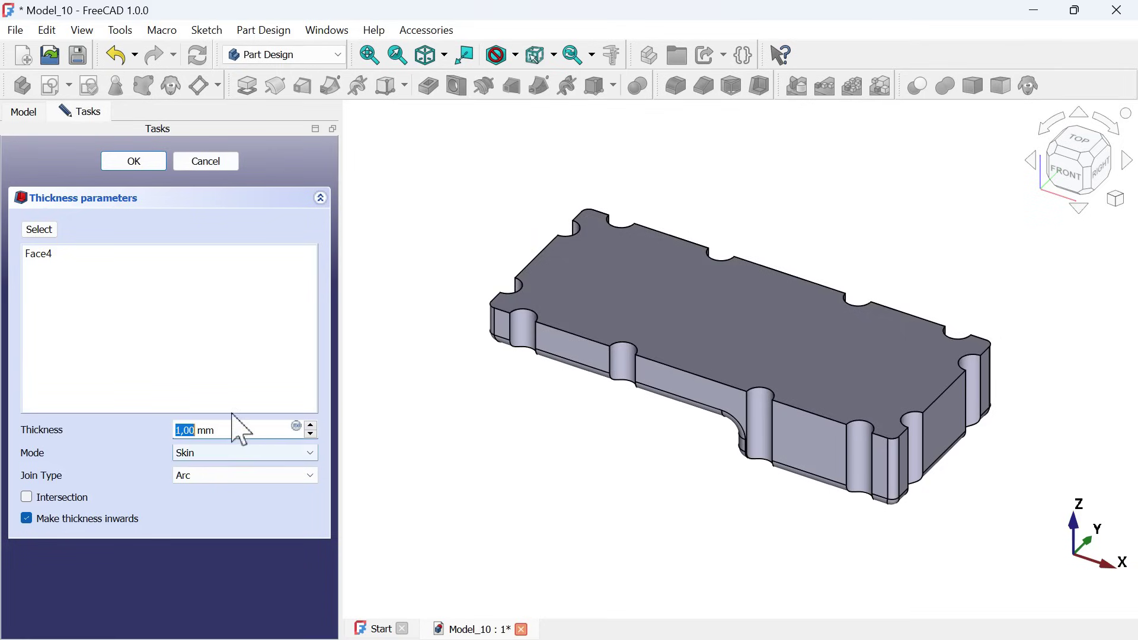
left_click_drag(263, 429, 102, 426)
type("3")
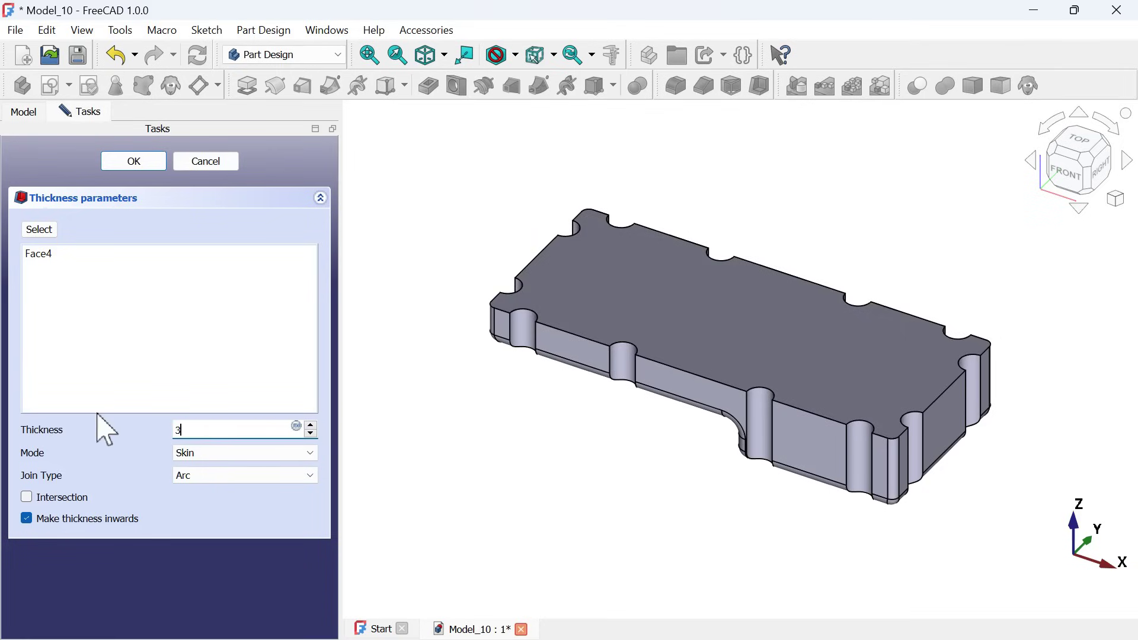
left_click(704, 474)
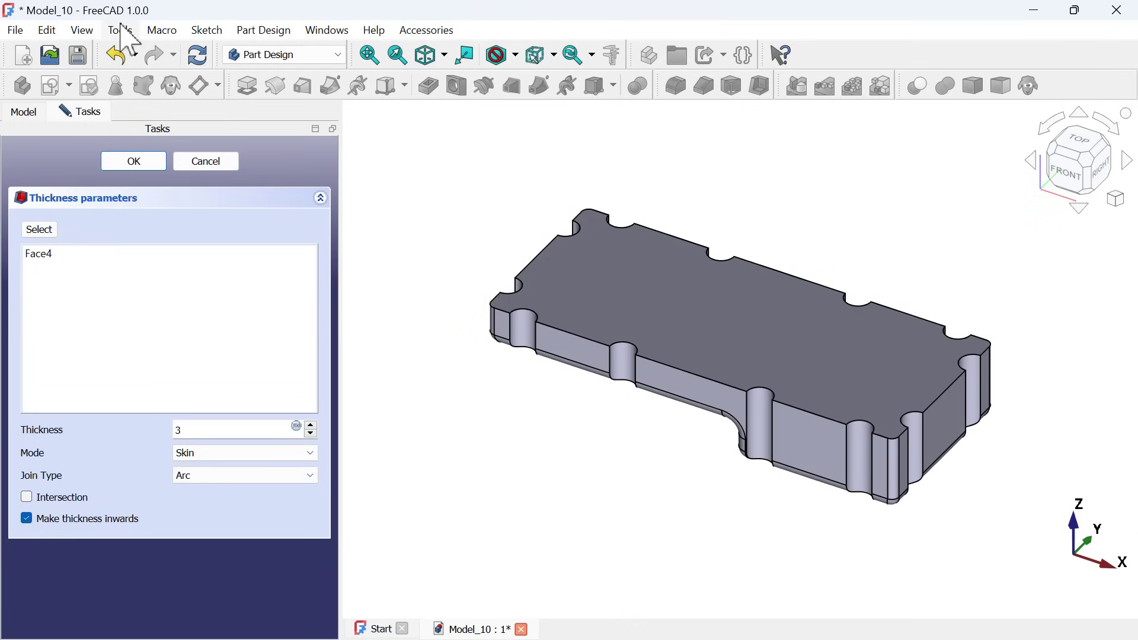
left_click(197, 55)
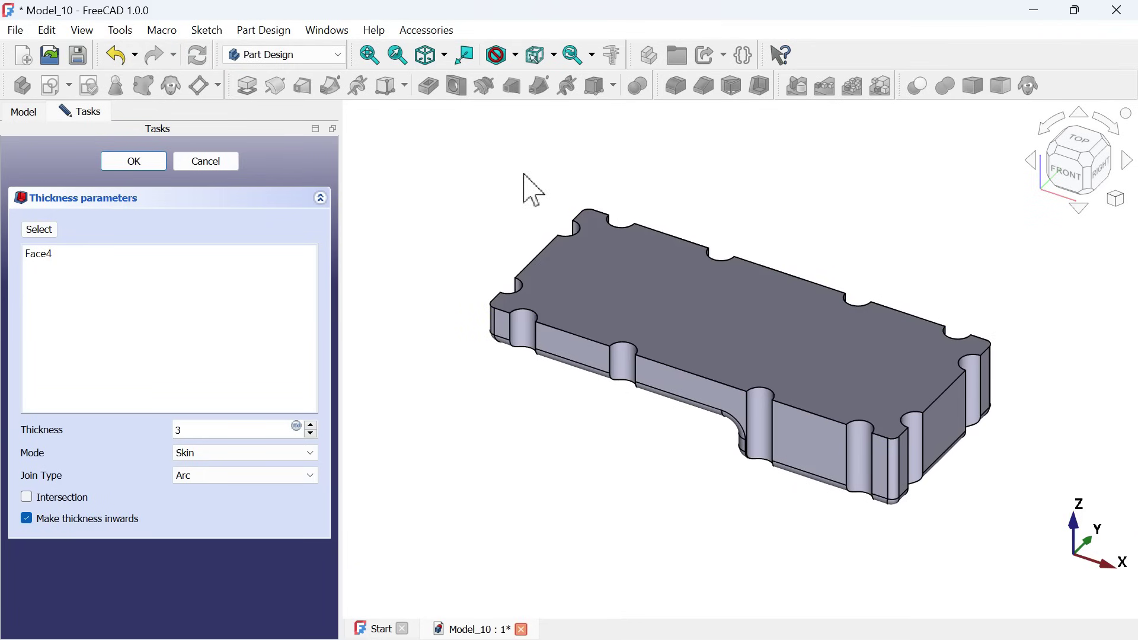
mouse_move(845, 287)
middle_mouse_down()
mouse_move(774, 317)
mouse_move(838, 267)
mouse_move(842, 281)
middle_mouse_up()
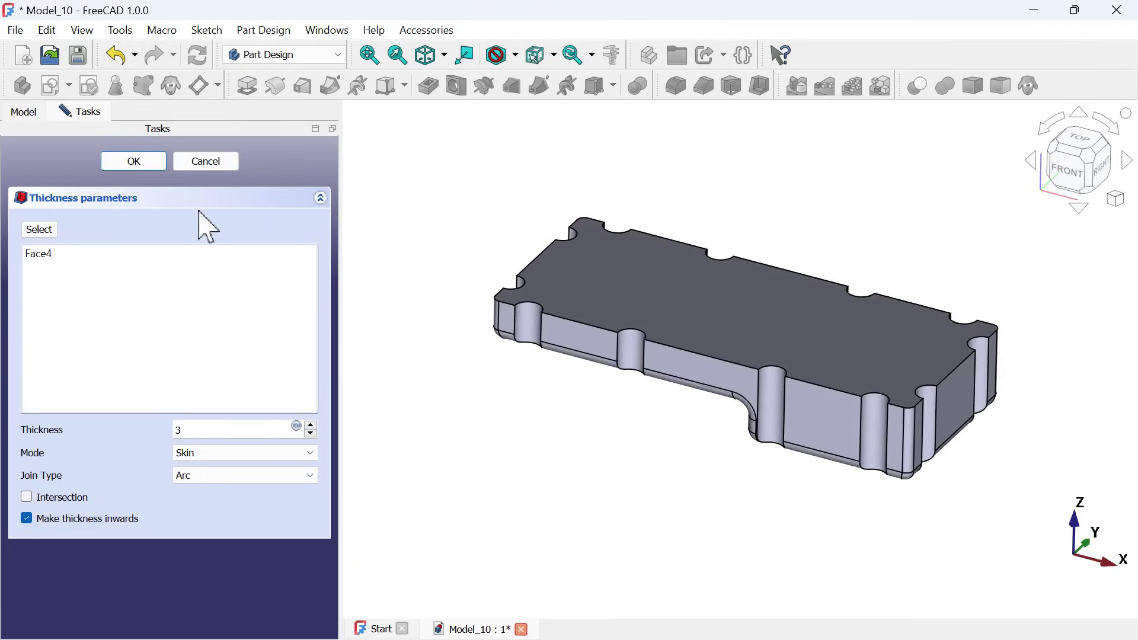
left_click(138, 162)
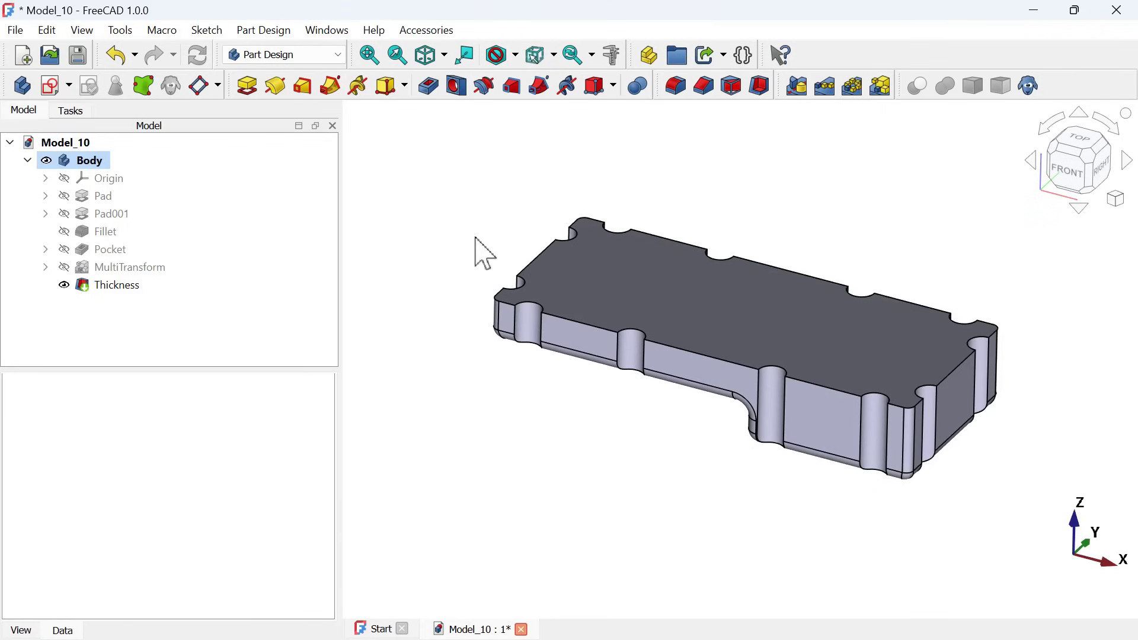
Edit the Thickness feature to turn off Make thickness inwards, check the shell against the PDF drawing, and accept the change.
mouse_move(831, 322)
middle_mouse_down()
mouse_move(765, 332)
mouse_move(852, 354)
mouse_move(835, 352)
middle_mouse_up()
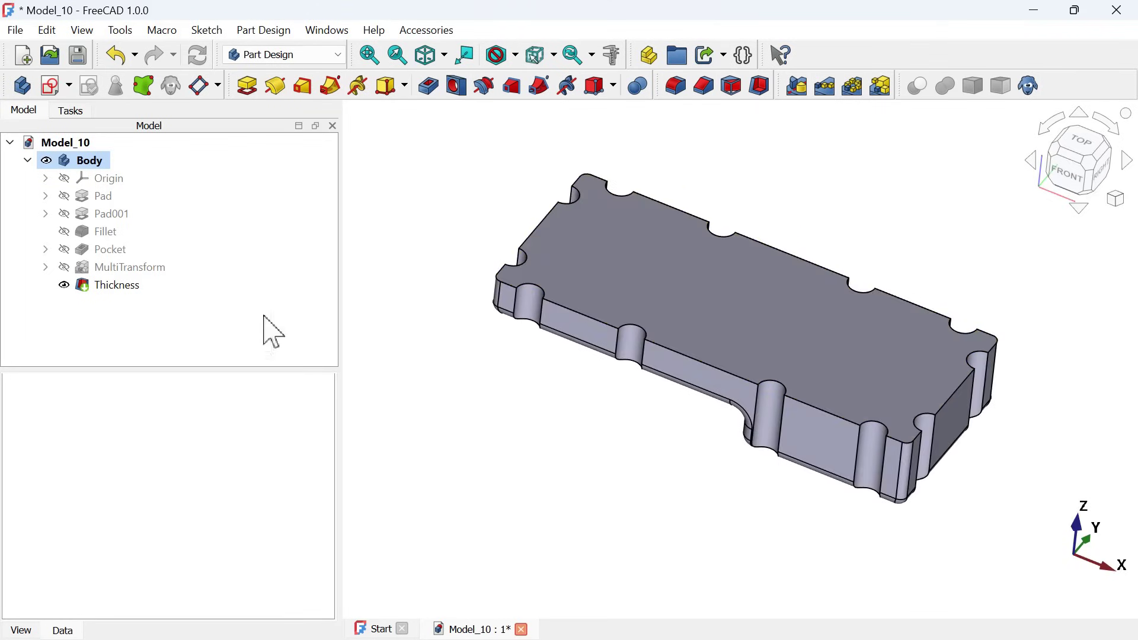
double_click(113, 286)
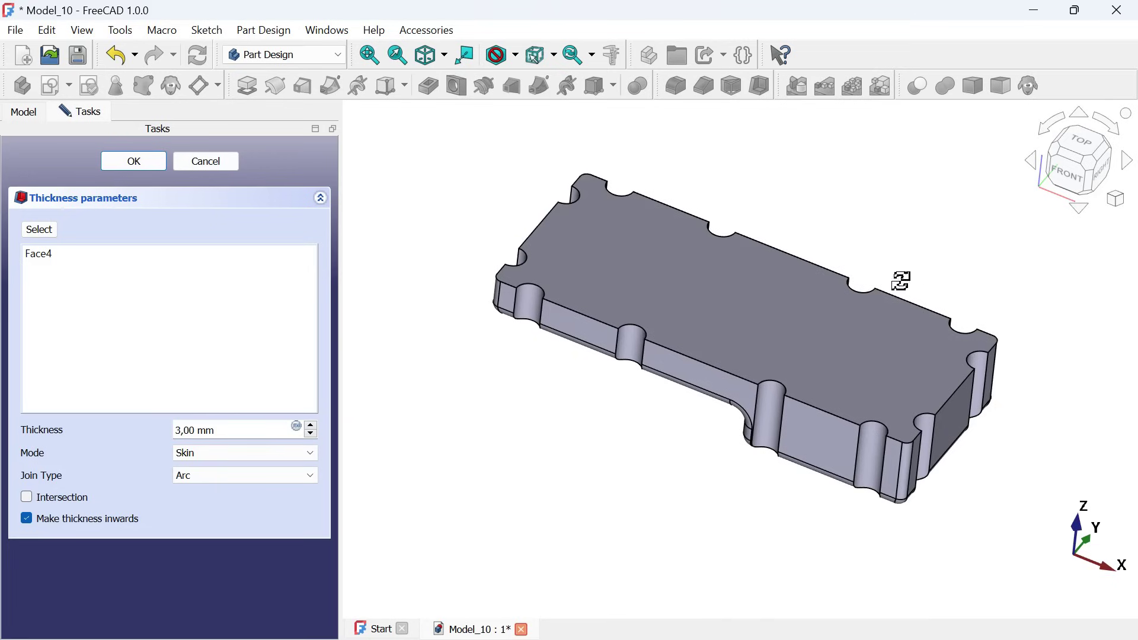
mouse_move(900, 281)
left_mouse_down()
mouse_move(859, 276)
mouse_move(932, 257)
mouse_move(896, 277)
mouse_move(904, 296)
left_mouse_up()
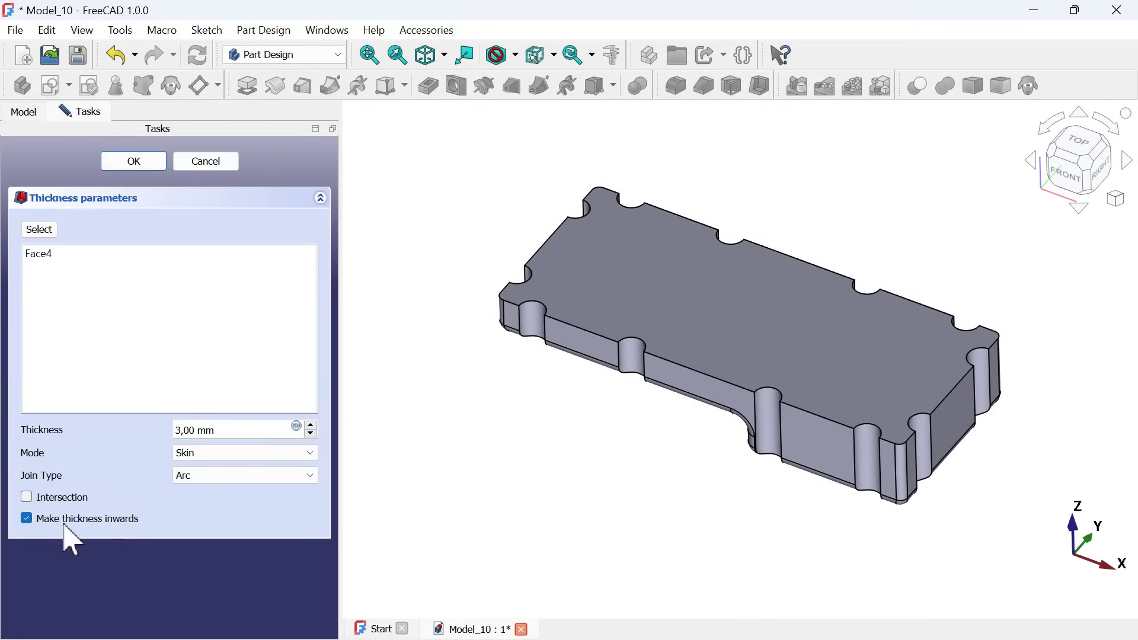
left_click(131, 539)
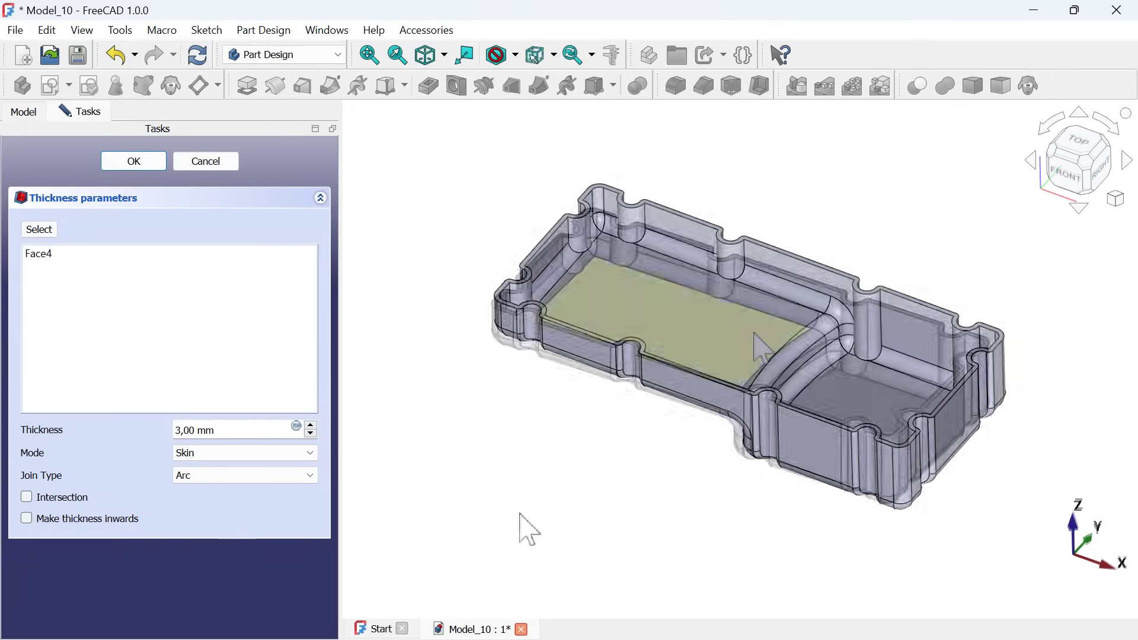
scroll(763, 348, "up", 2)
mouse_move(585, 472)
middle_mouse_down()
mouse_move(723, 381)
mouse_move(739, 336)
mouse_move(689, 426)
mouse_move(624, 490)
middle_mouse_up()
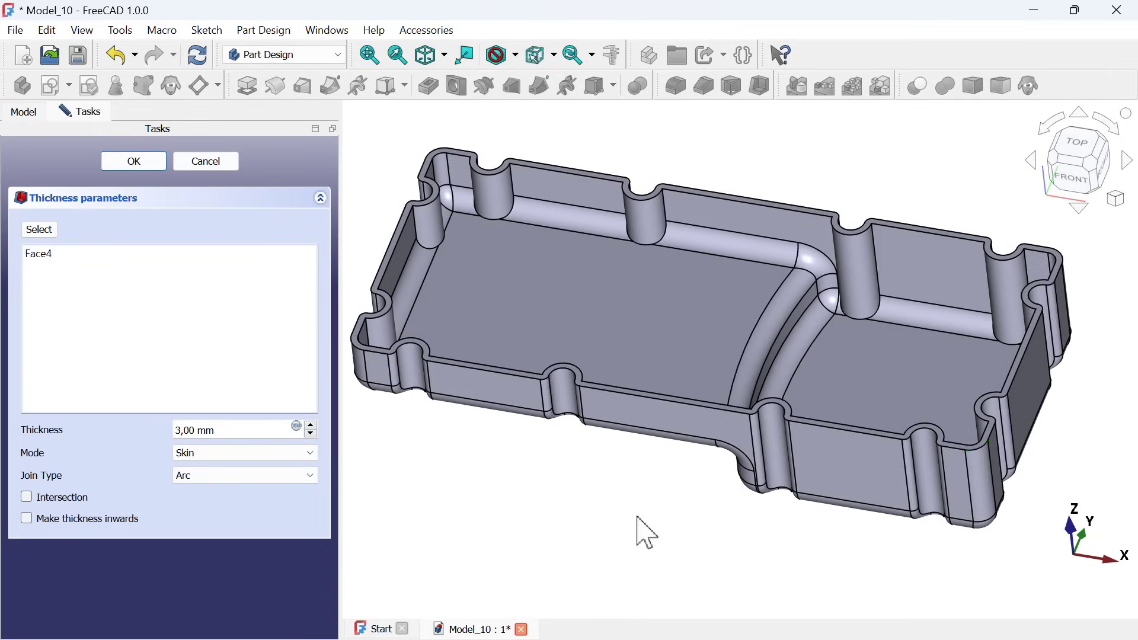
scroll(646, 533, "down", 2)
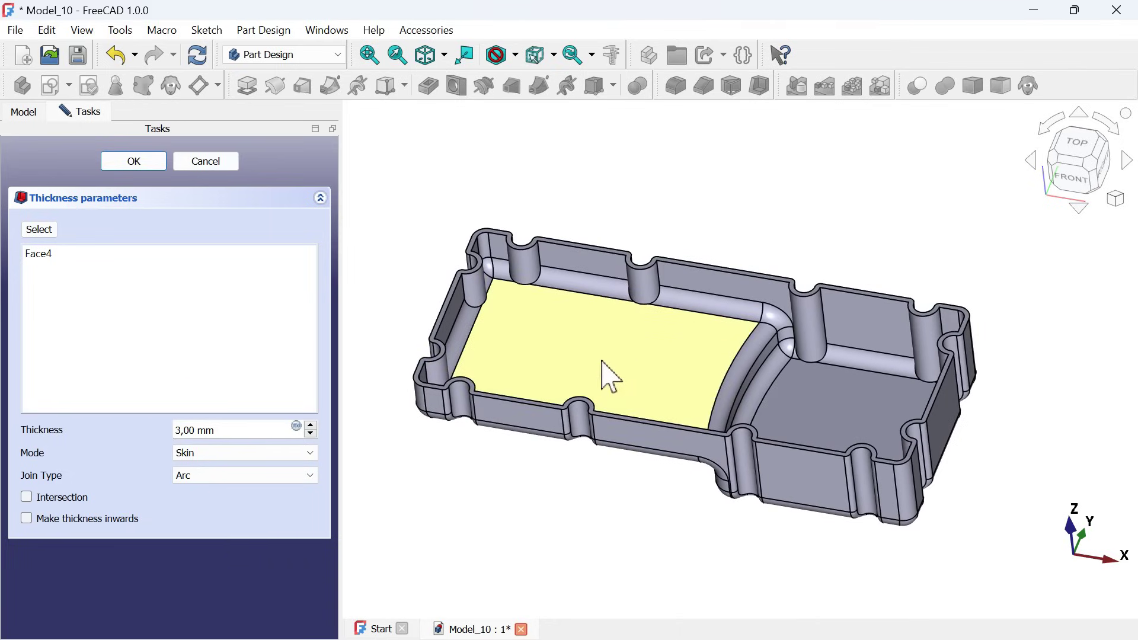
key("alt+Tab")
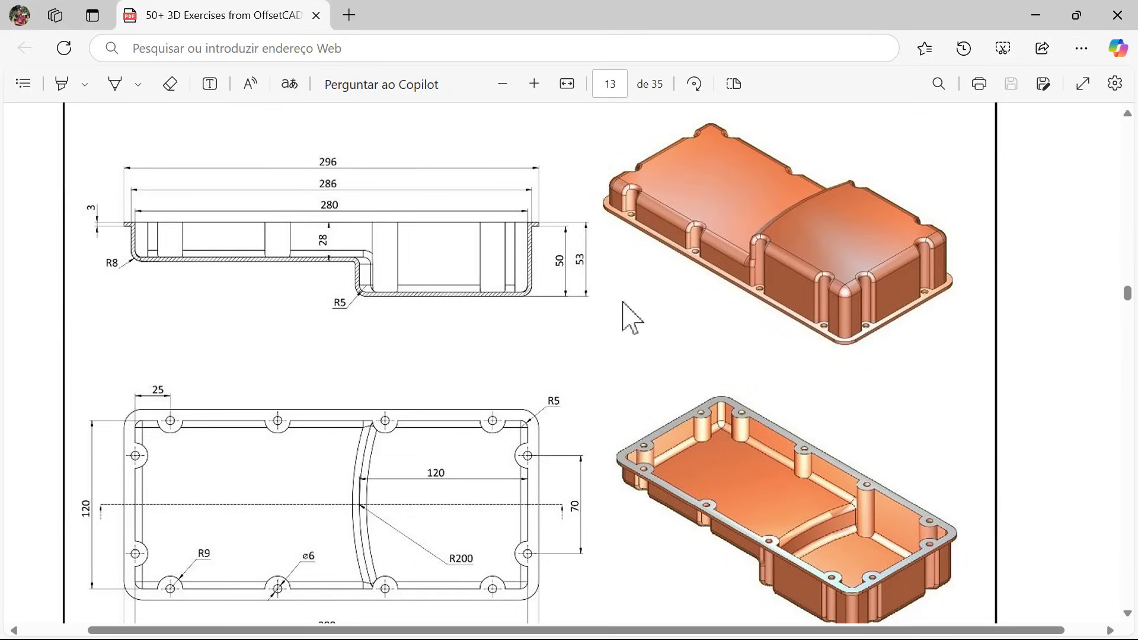
key("alt+Tab")
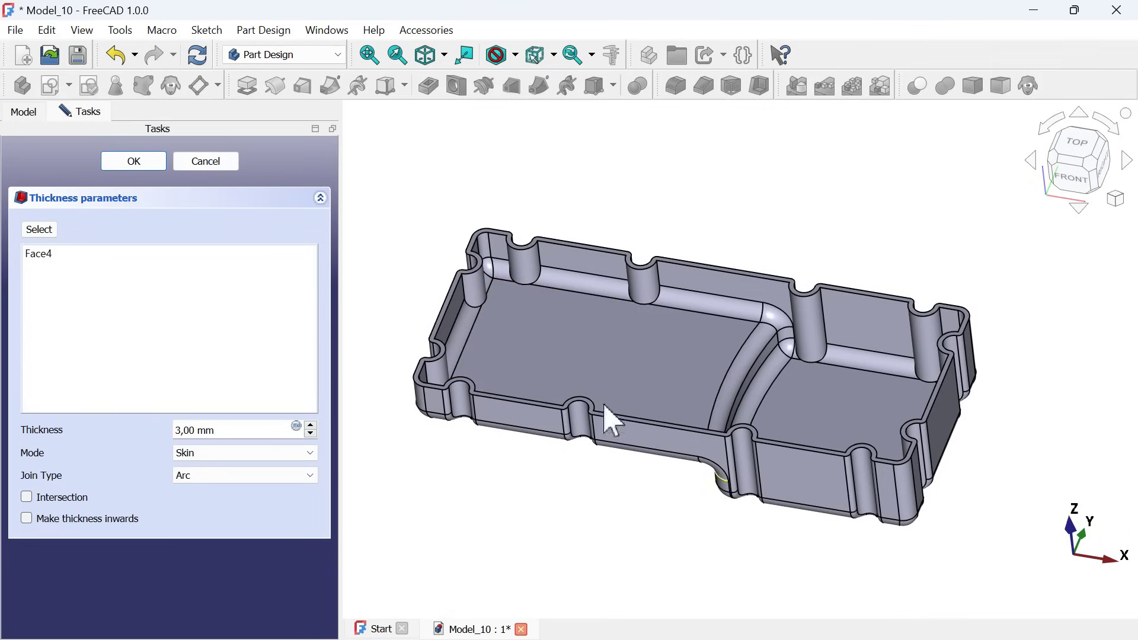
left_click(134, 161)
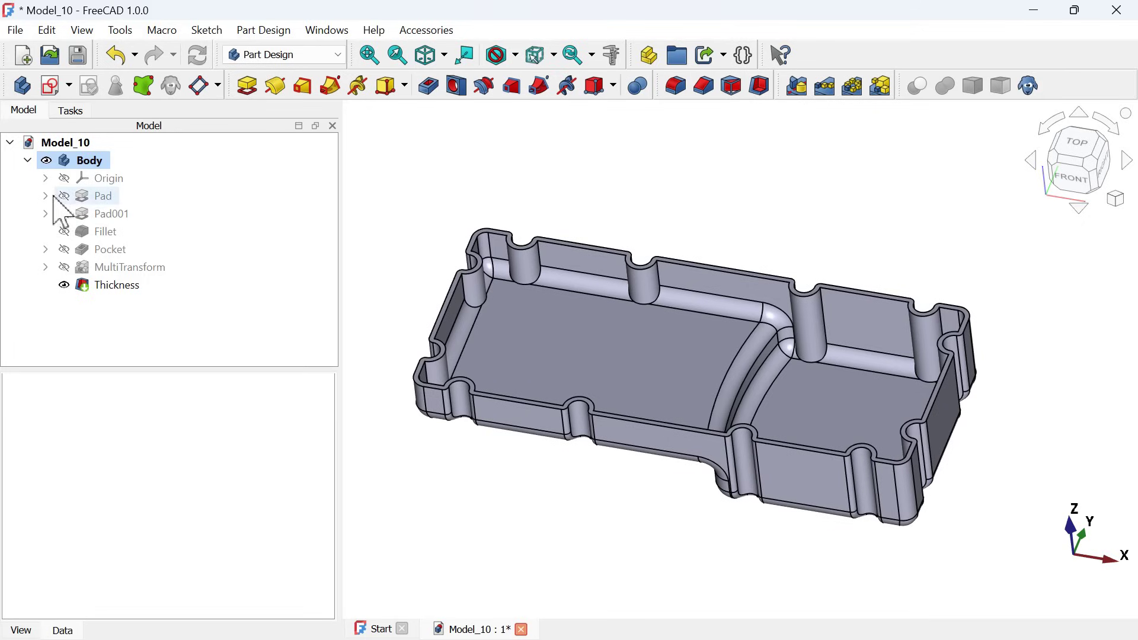
Set the first pad's length to 28-3 mm and close the Start page.
left_click(93, 197)
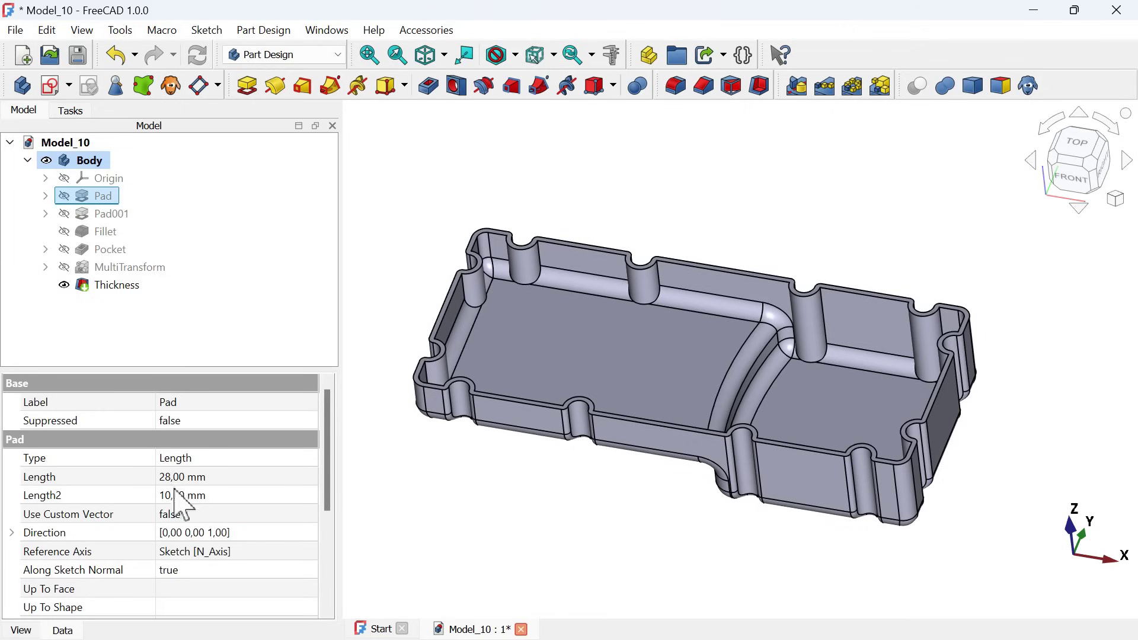
left_click(303, 477)
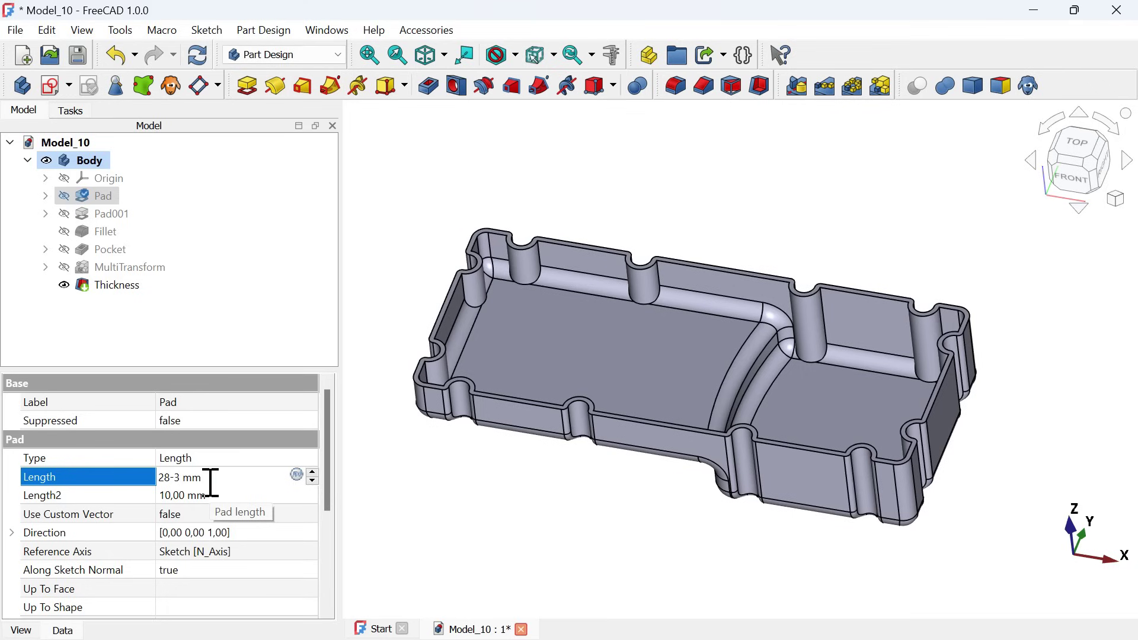
key("ctrl+Tab")
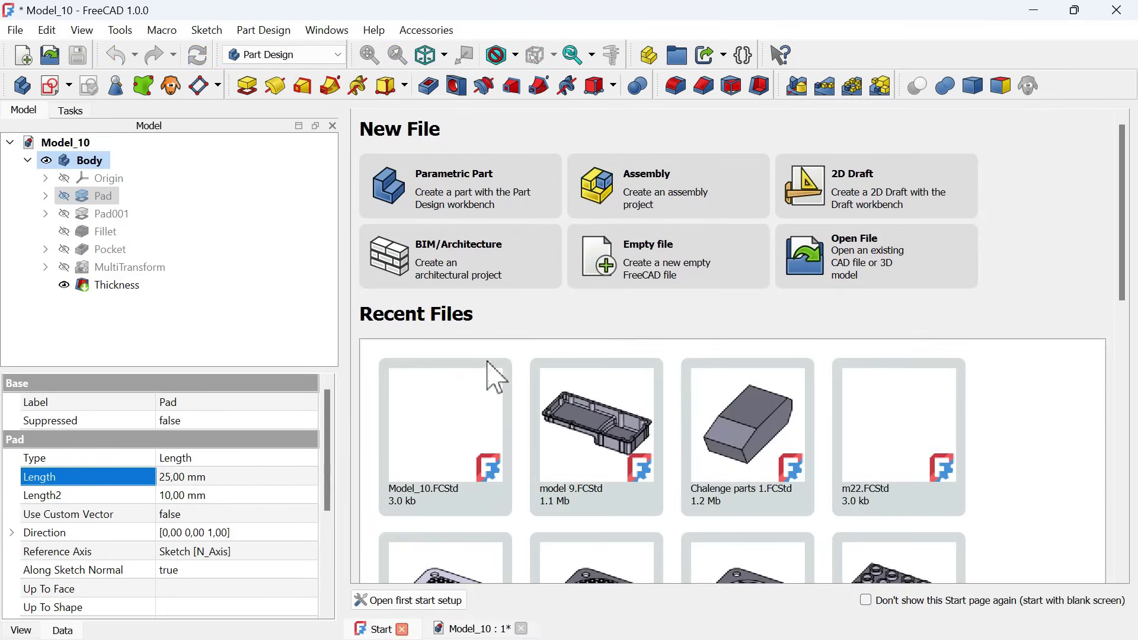
left_click(403, 630)
left_click(504, 548)
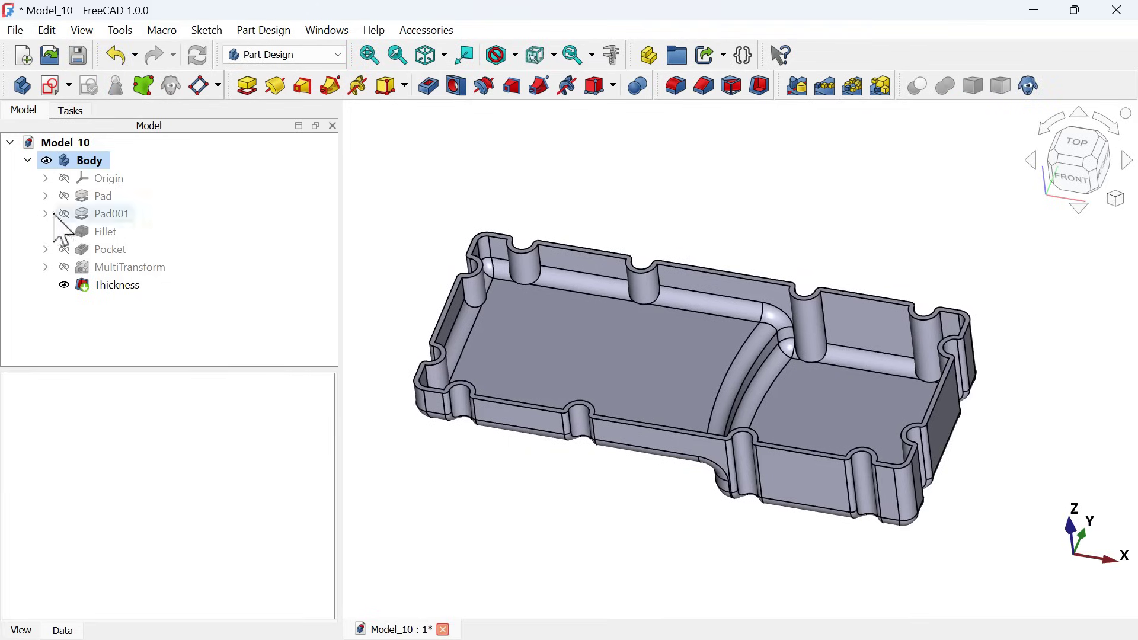
Open the first pad's sketch and set the rectangle's horizontal length to 280 mm, following the inner length in the PDF drawing.
left_click(45, 197)
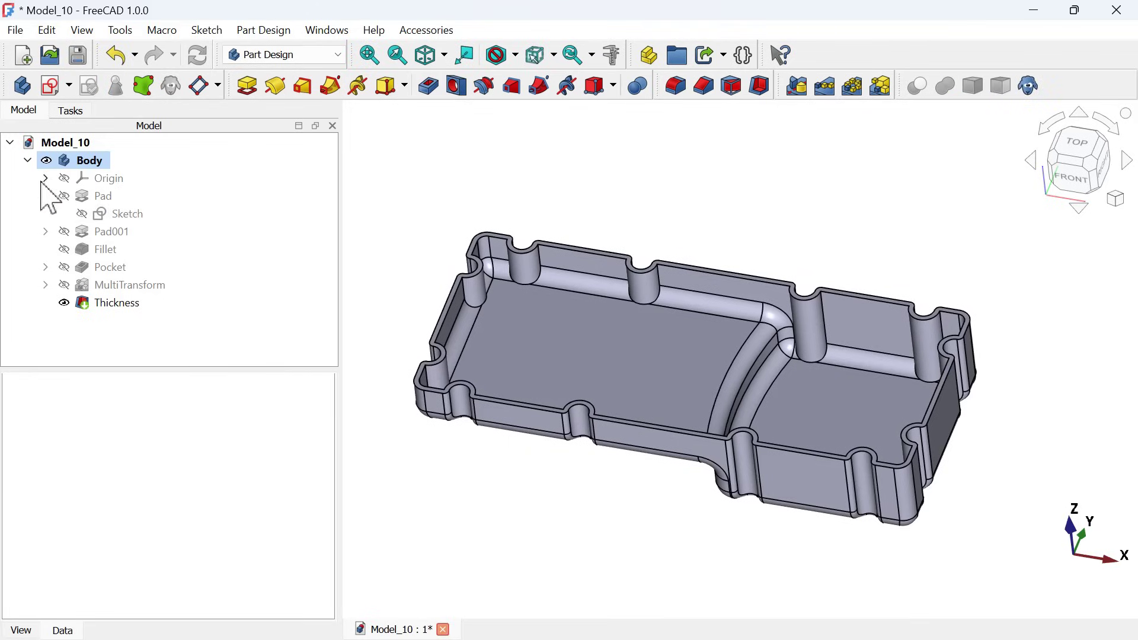
double_click(127, 215)
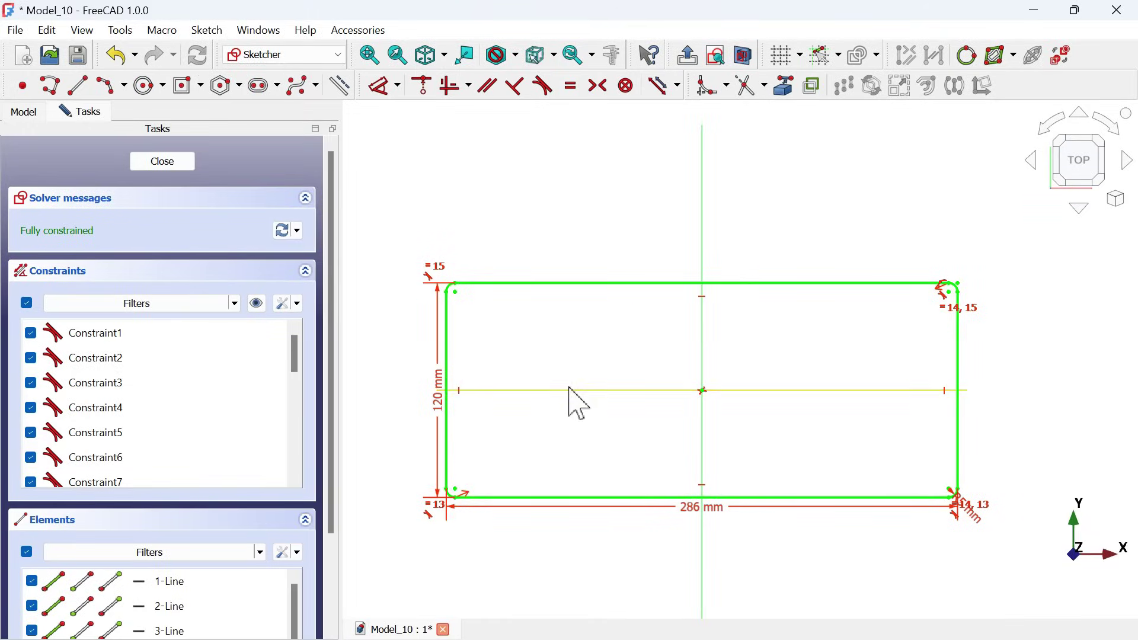
double_click(690, 514)
left_click_drag(782, 498, 728, 284)
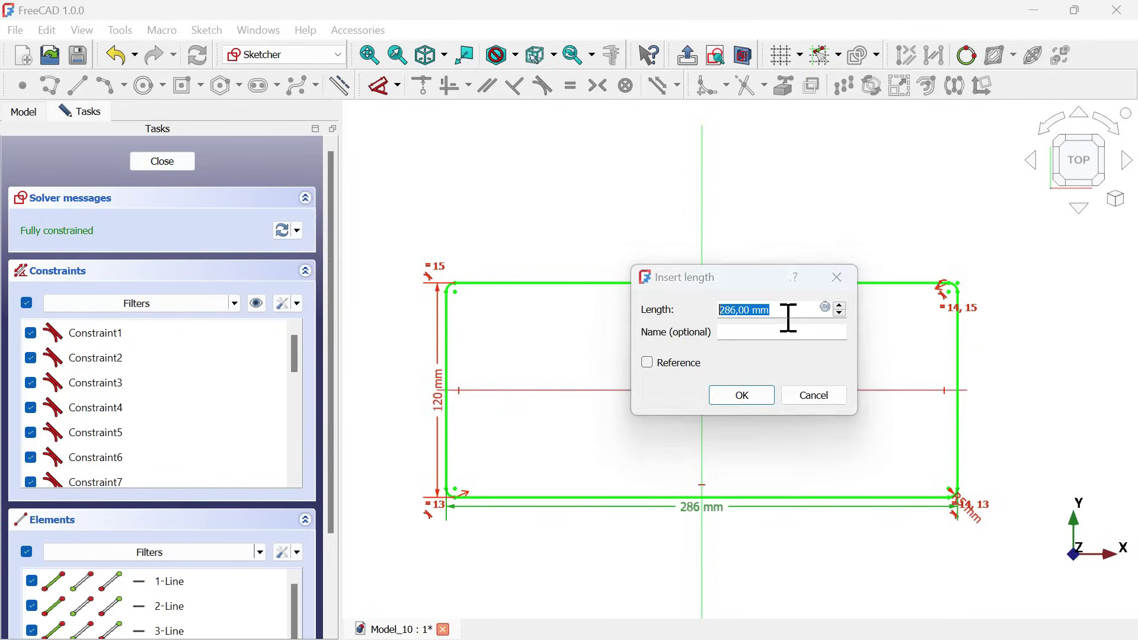
key("alt+Tab")
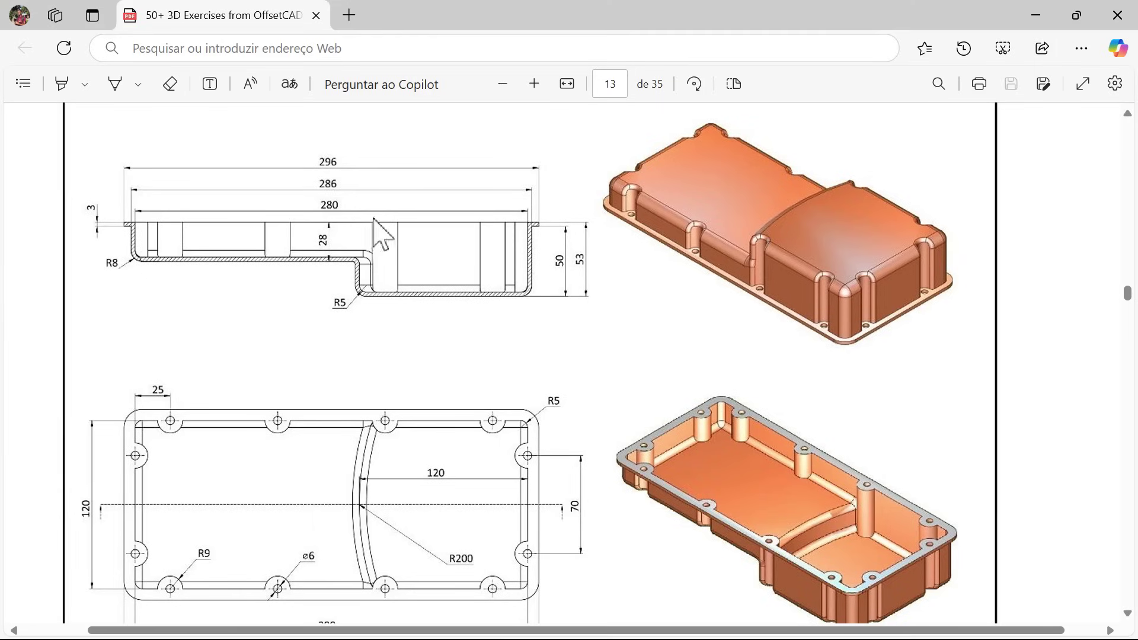
key("alt+Tab")
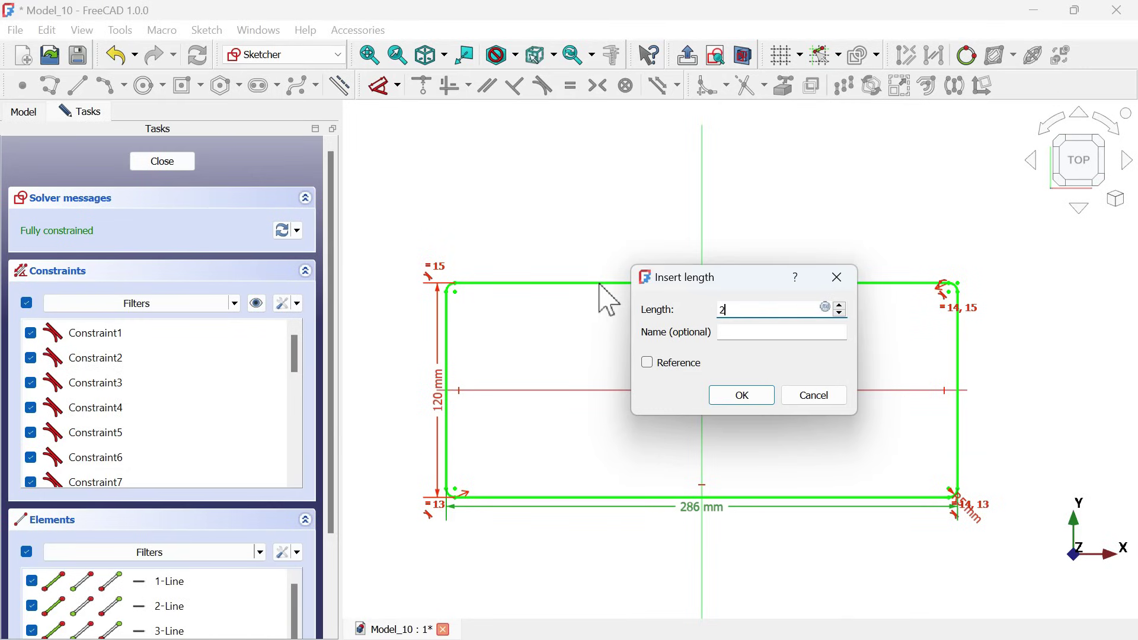
key("Return")
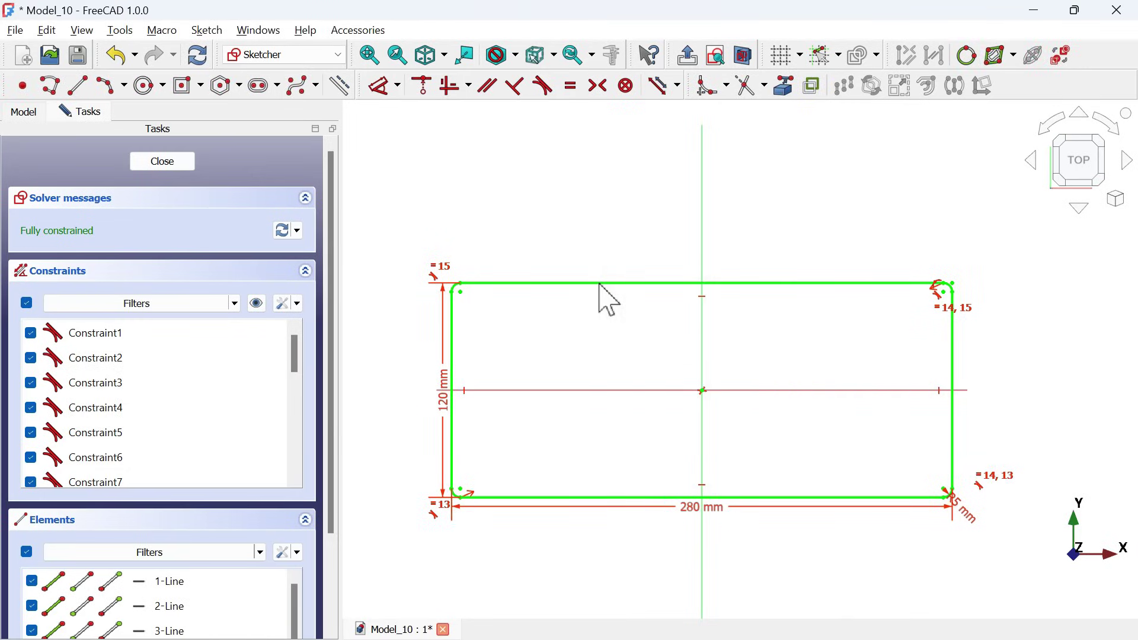
Set the base rectangle's vertical dimension to 120-6 mm and leave the sketch.
double_click(445, 405)
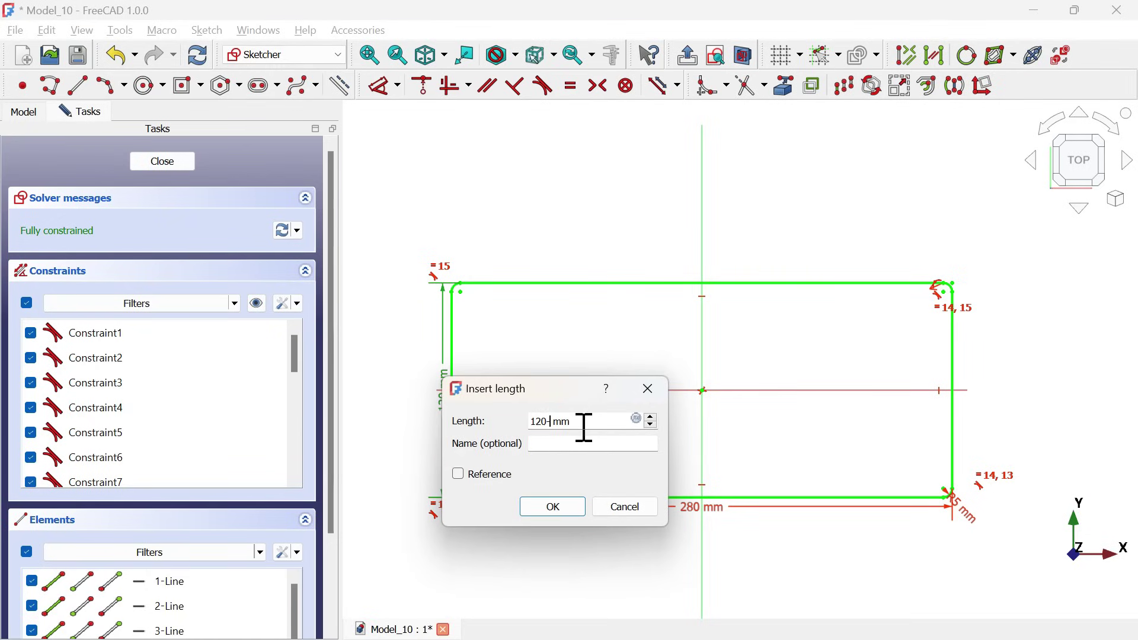
type("120-6")
key("Return")
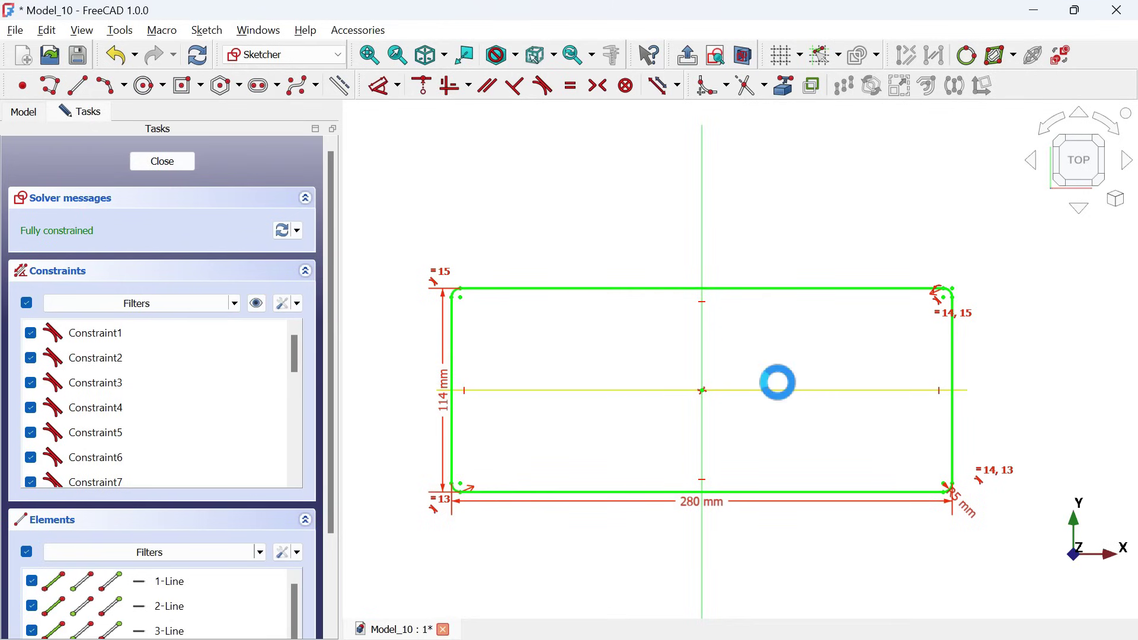
key("Escape")
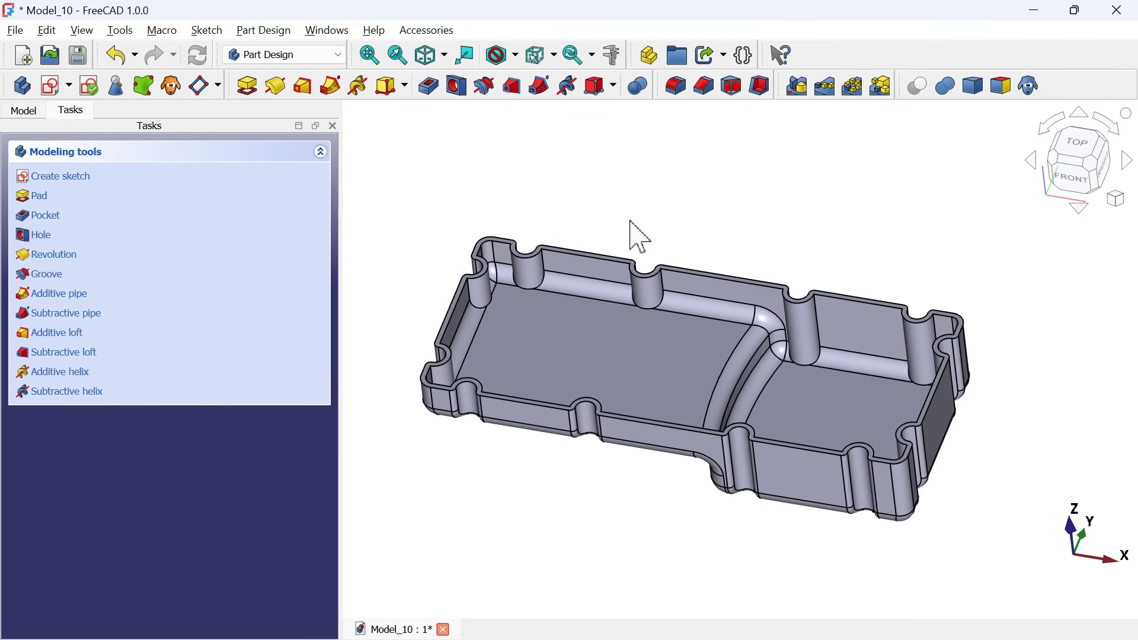
Show the second pad, set its sketch's horizontal arc-to-edge dimension to -117 mm, and set the pad's length to 22 mm.
left_click(23, 111)
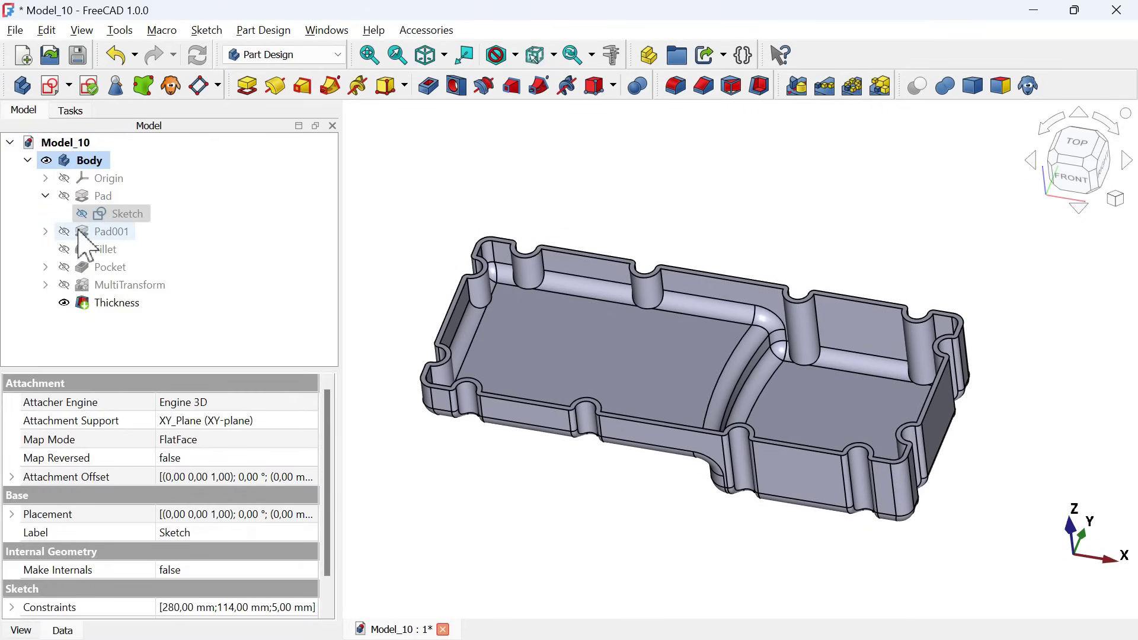
left_click(117, 233)
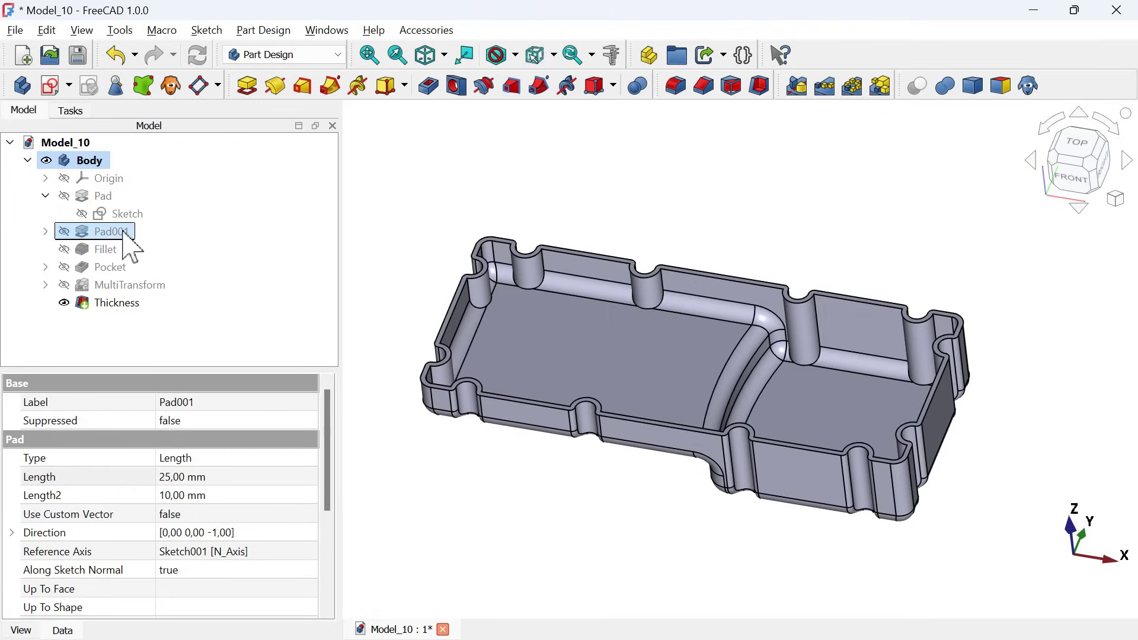
key("space")
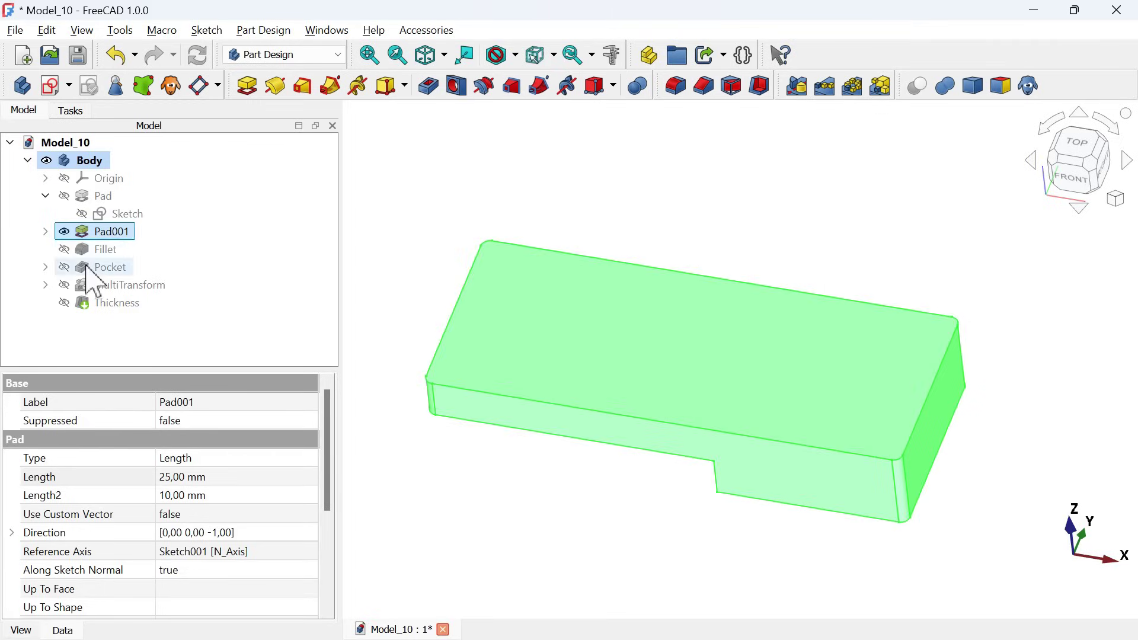
left_click(45, 232)
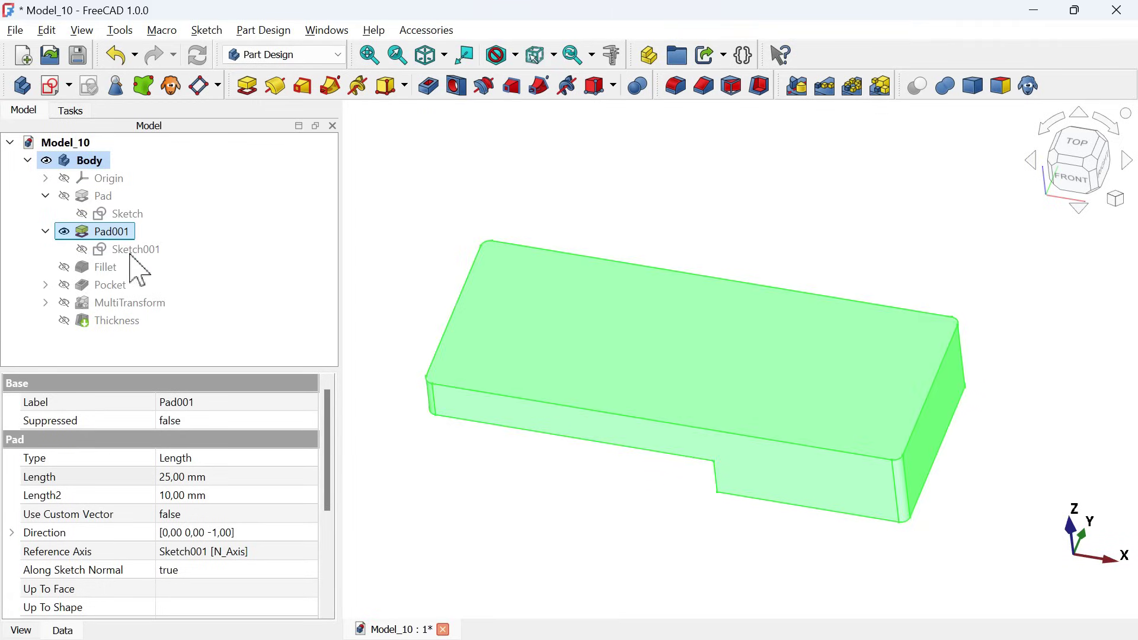
left_click(132, 251)
double_click(132, 252)
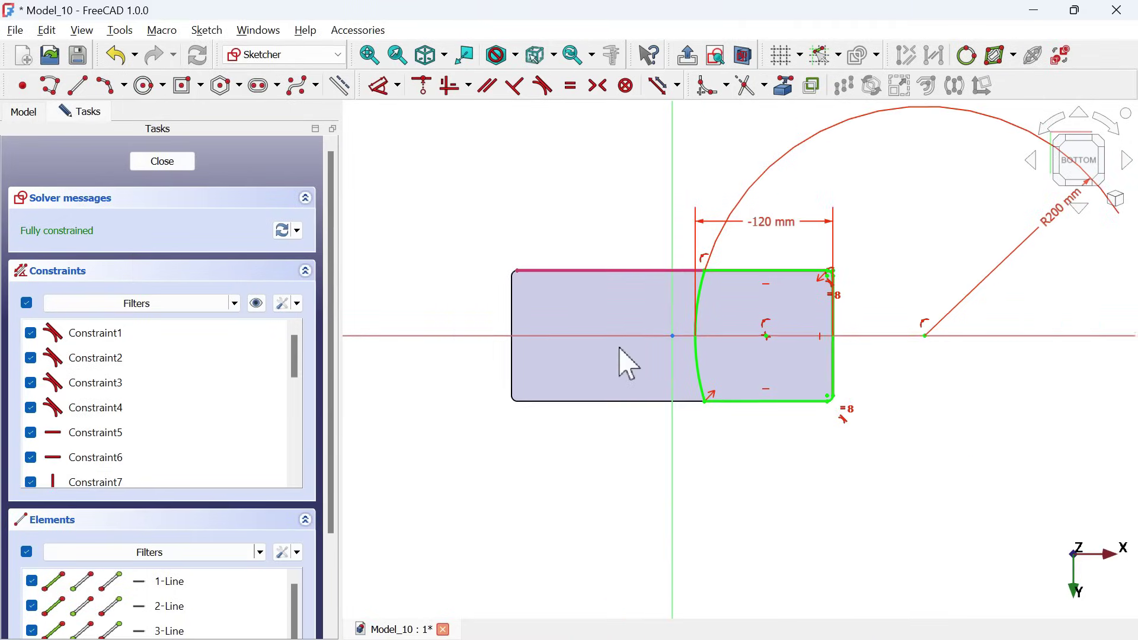
scroll(913, 290, "up", 1)
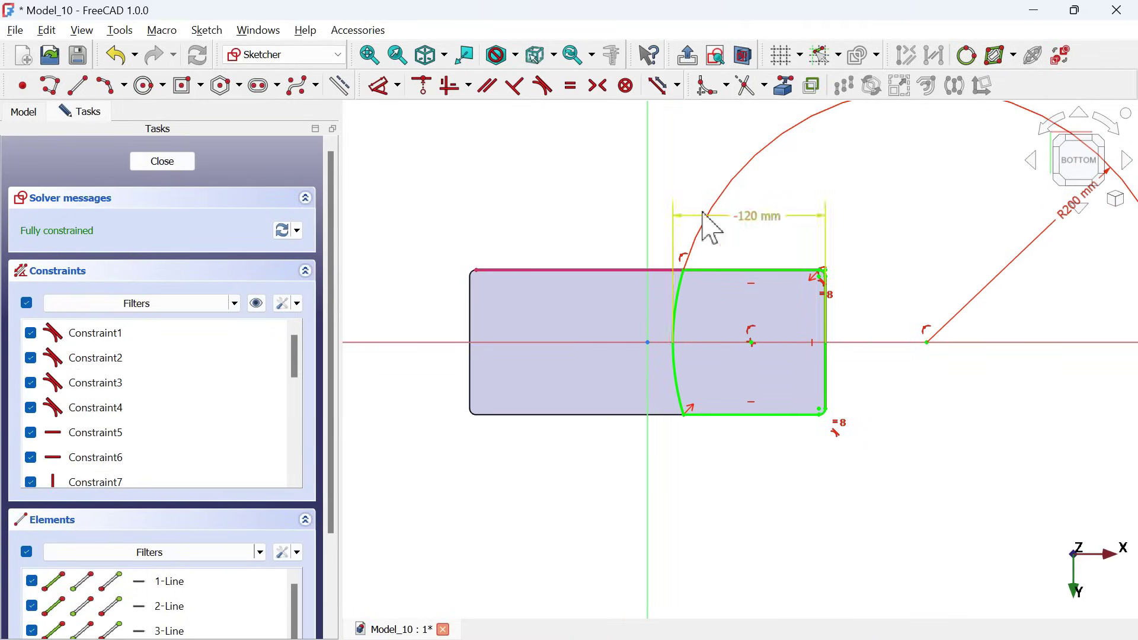
double_click(762, 225)
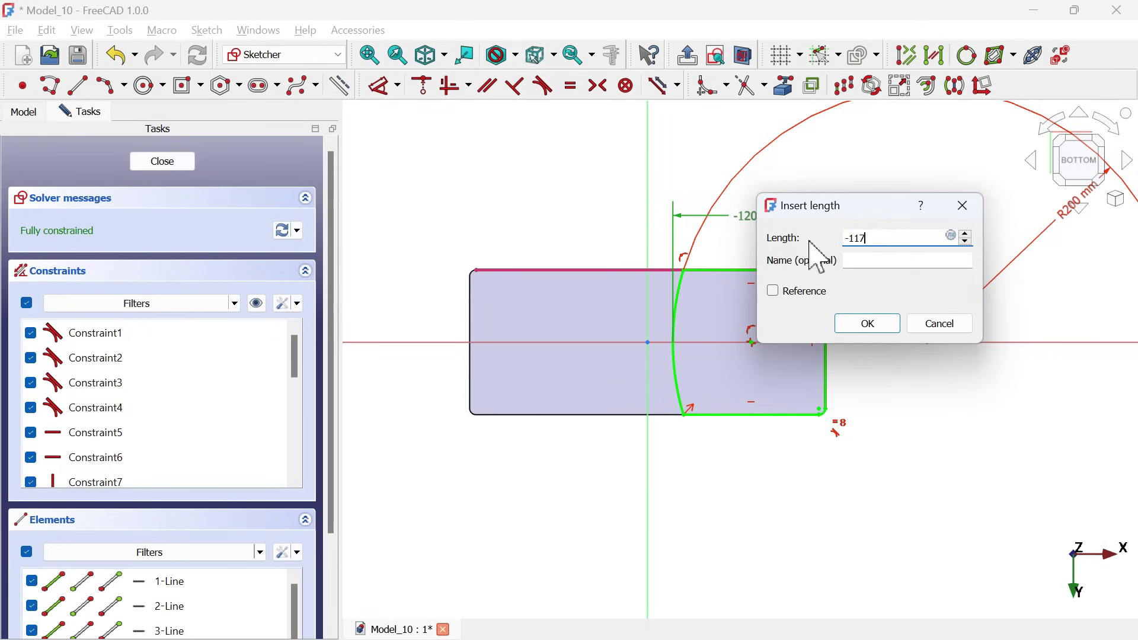
key("Return")
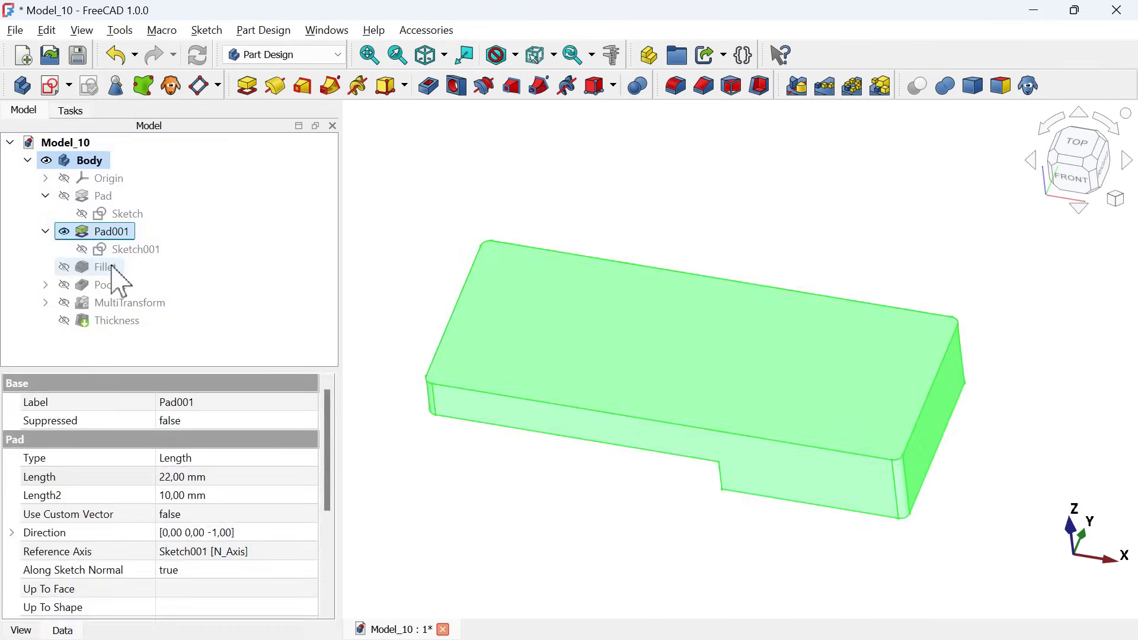
Show the fillet feature and set its radius to 5 mm, following the R5 in the PDF drawing.
left_click(112, 268)
key("space")
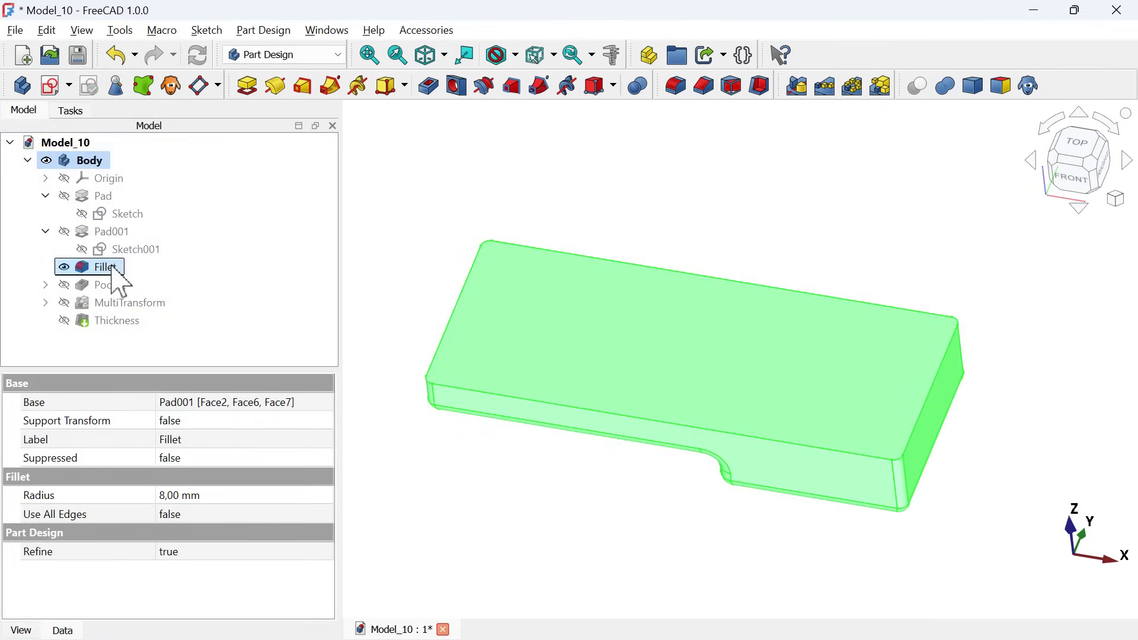
left_click_drag(630, 577, 671, 474)
key("0")
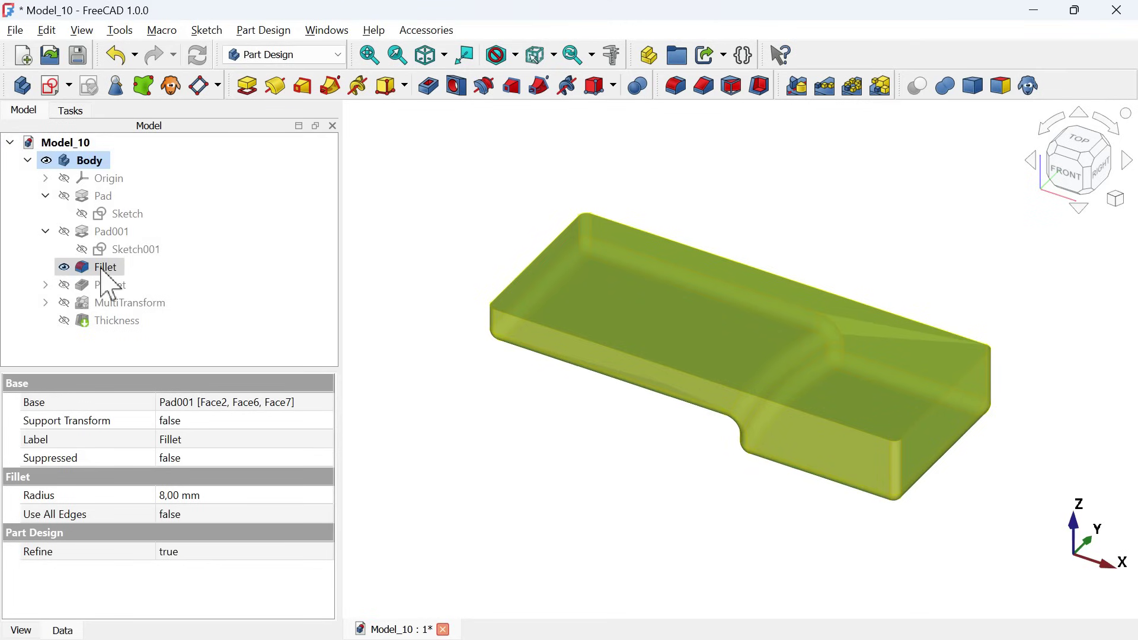
left_click(255, 499)
key("alt+Tab")
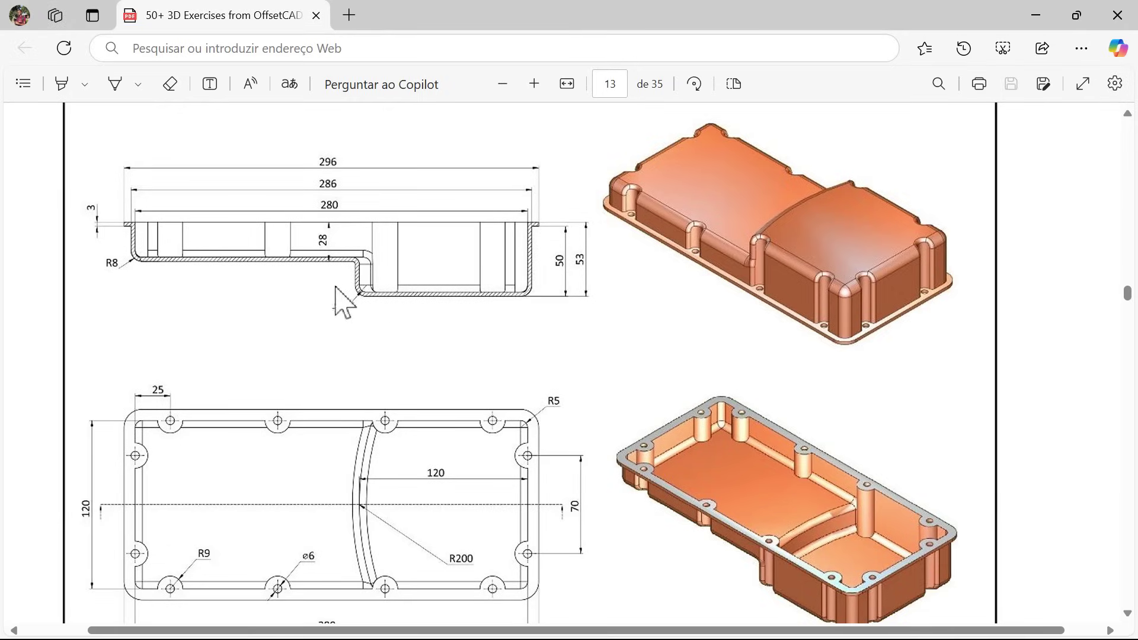
key("alt+Tab")
key("5")
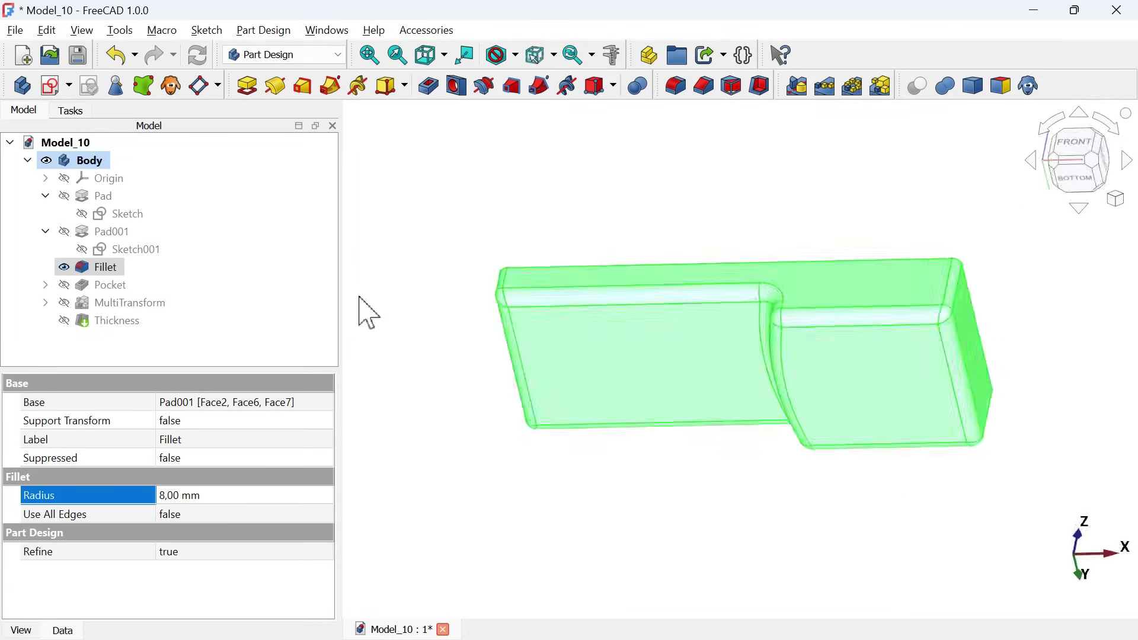
left_click(266, 496)
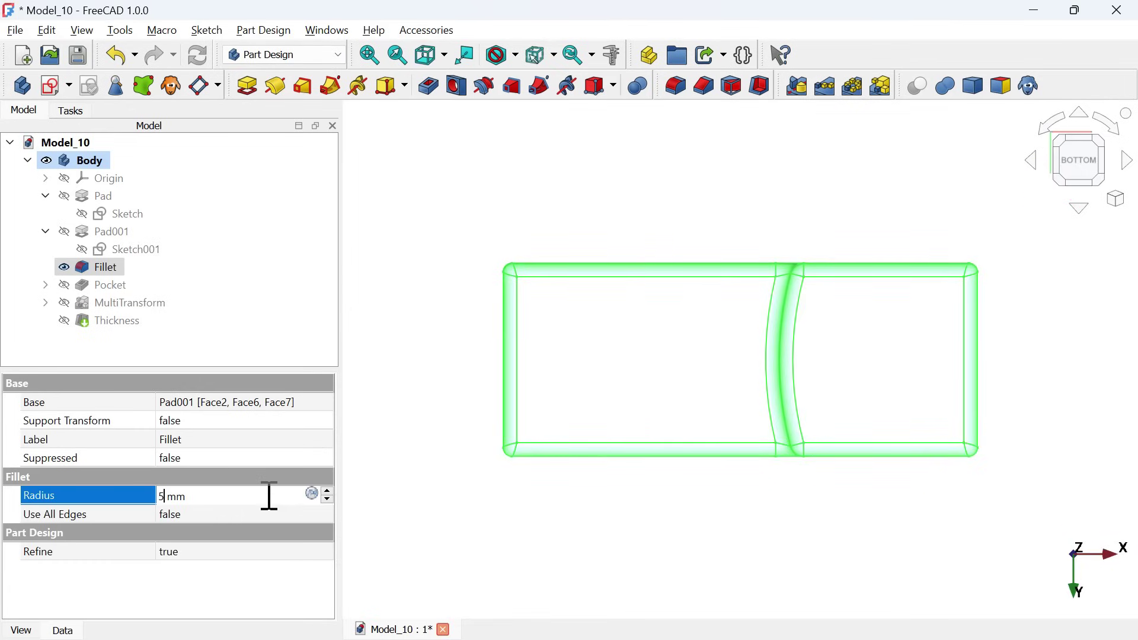
type("5")
key("Return")
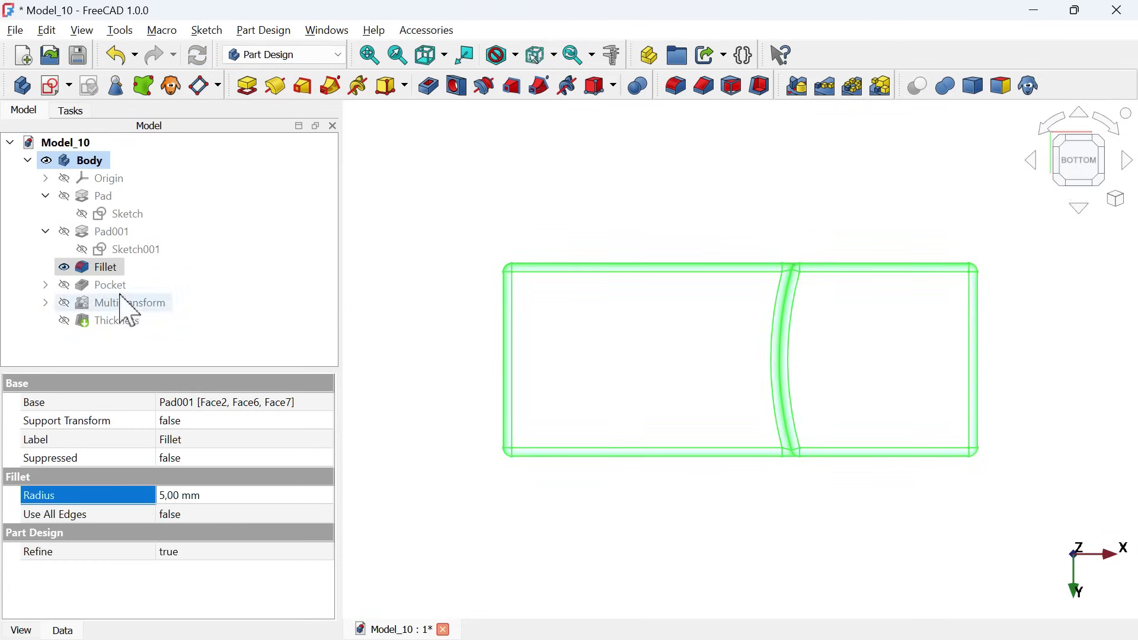
Show the pocket feature and open its sketch of three boss circles for editing.
left_click(110, 286)
key("space")
left_click(796, 198)
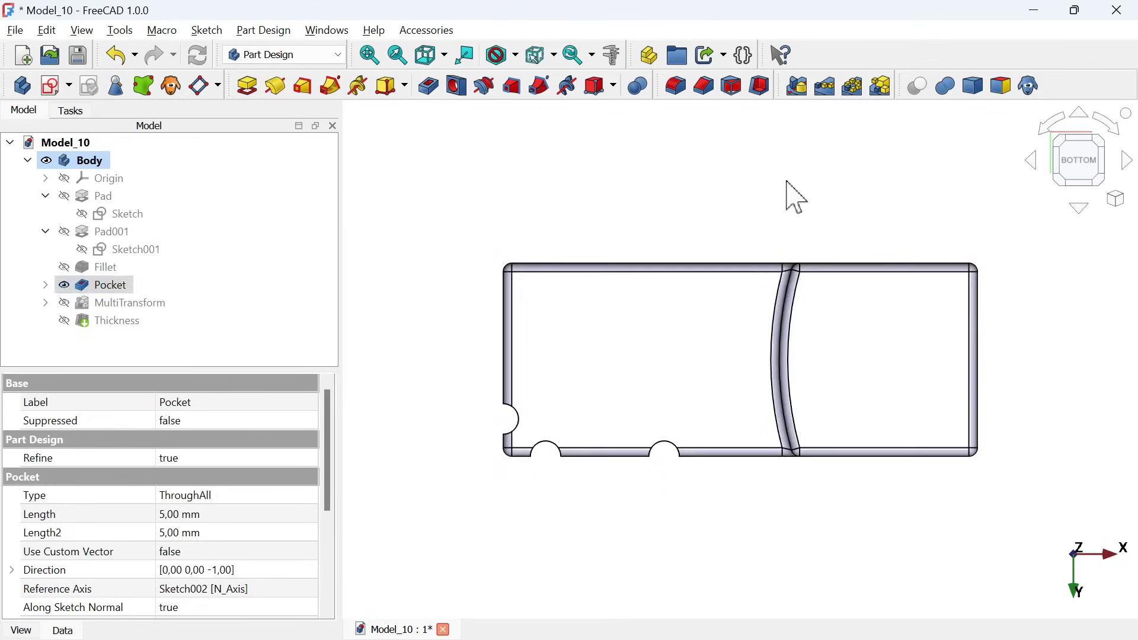
key("0")
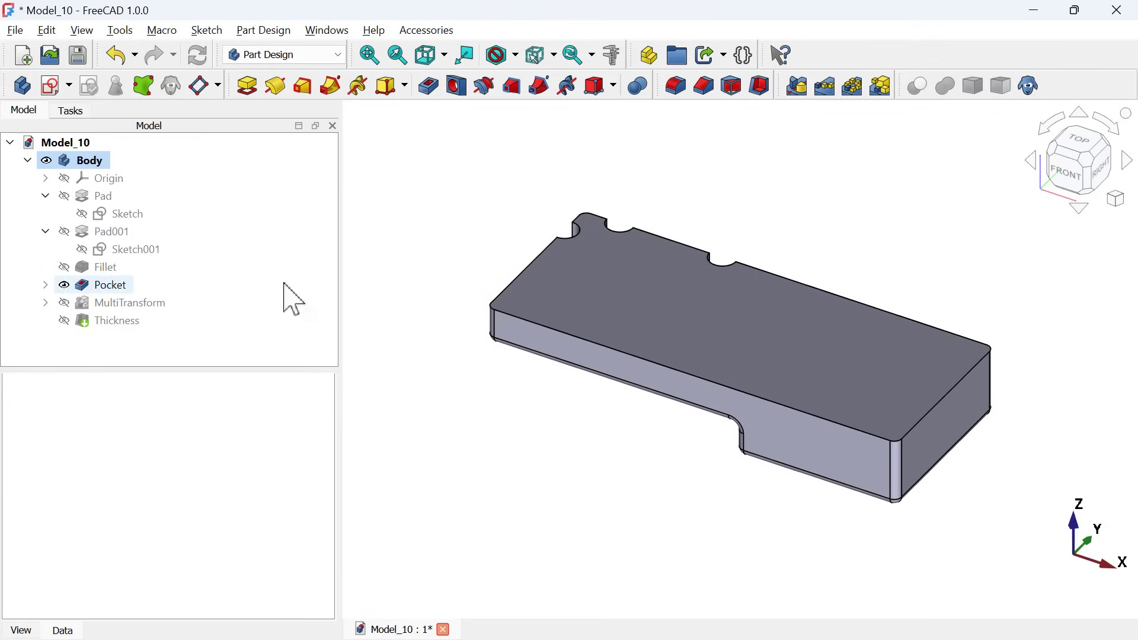
left_click(44, 288)
double_click(135, 302)
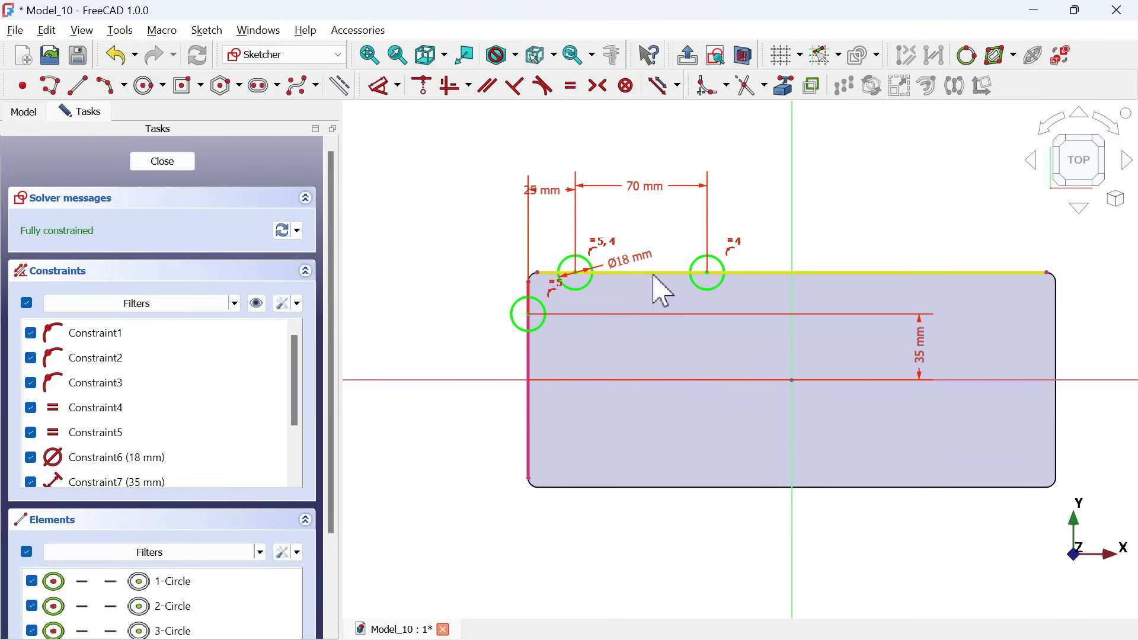
Draw a construction rectangle centred on the origin, 286 mm wide and 120 mm high.
left_click(342, 96)
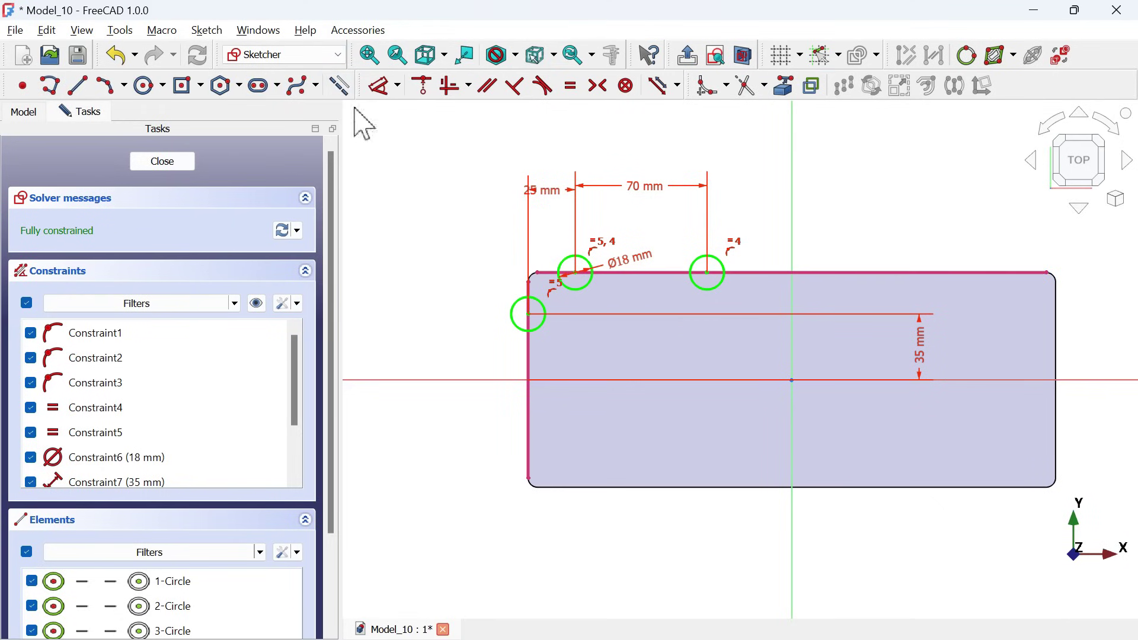
left_click(179, 89)
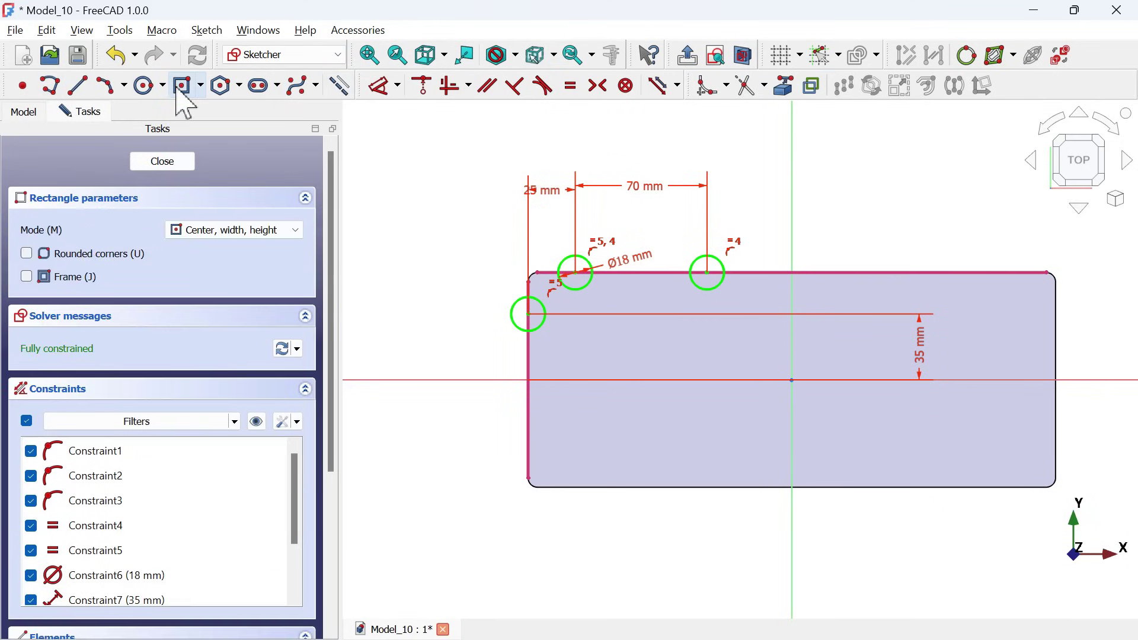
left_click(793, 380)
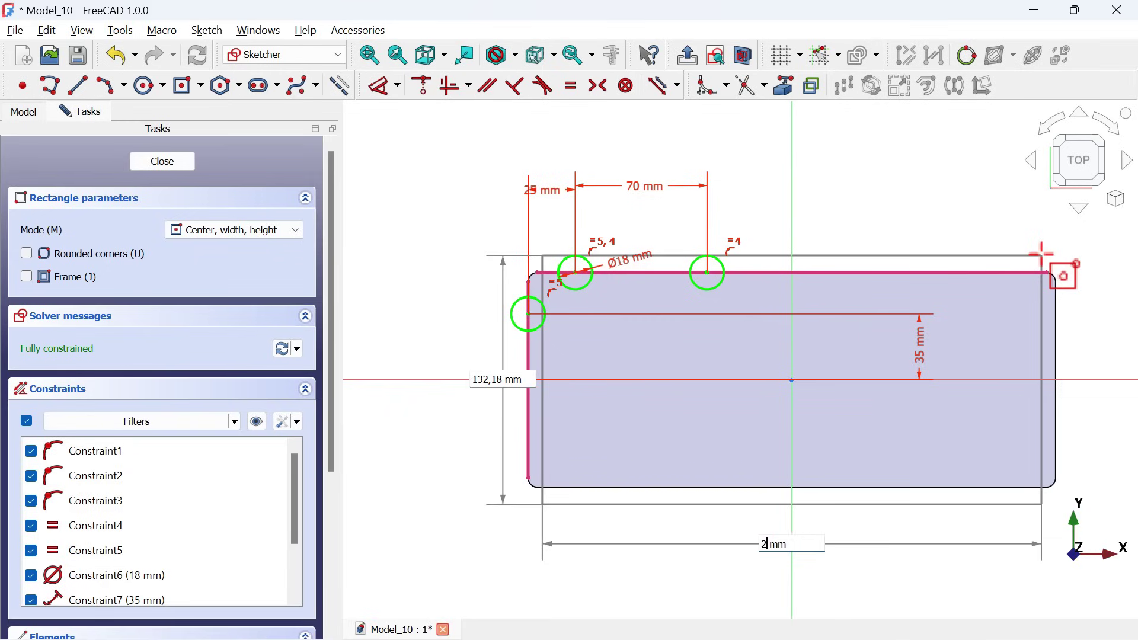
key("Tab")
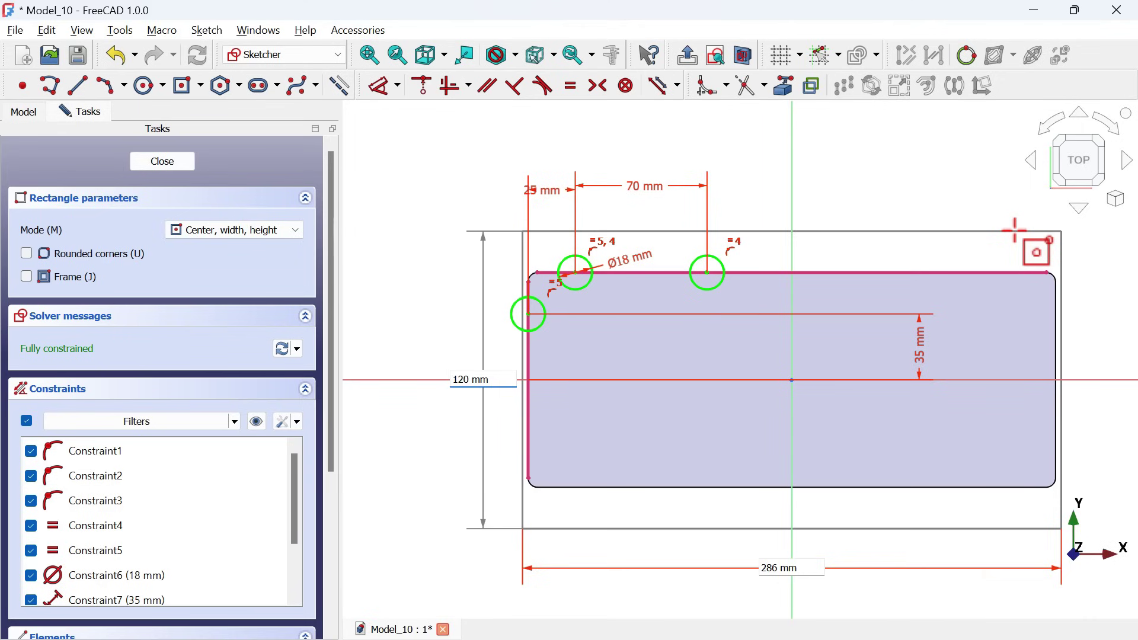
type("120")
key("Return")
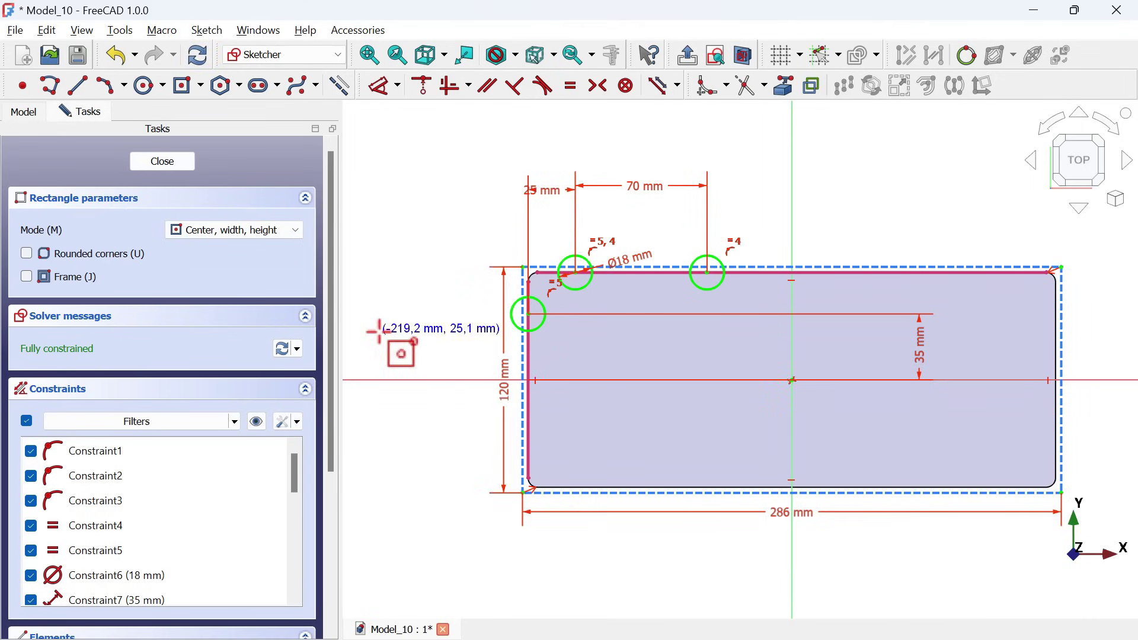
right_click(601, 325)
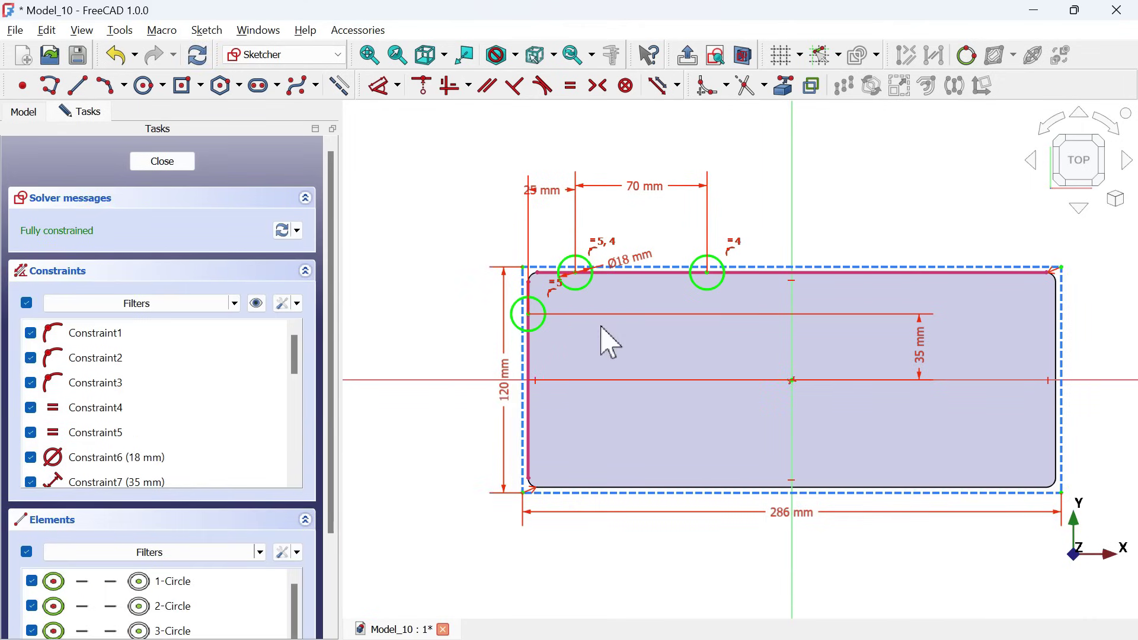
Delete the three point-on-object constraints that tie the circle centres to the projected body edges.
scroll(521, 320, "up", 5)
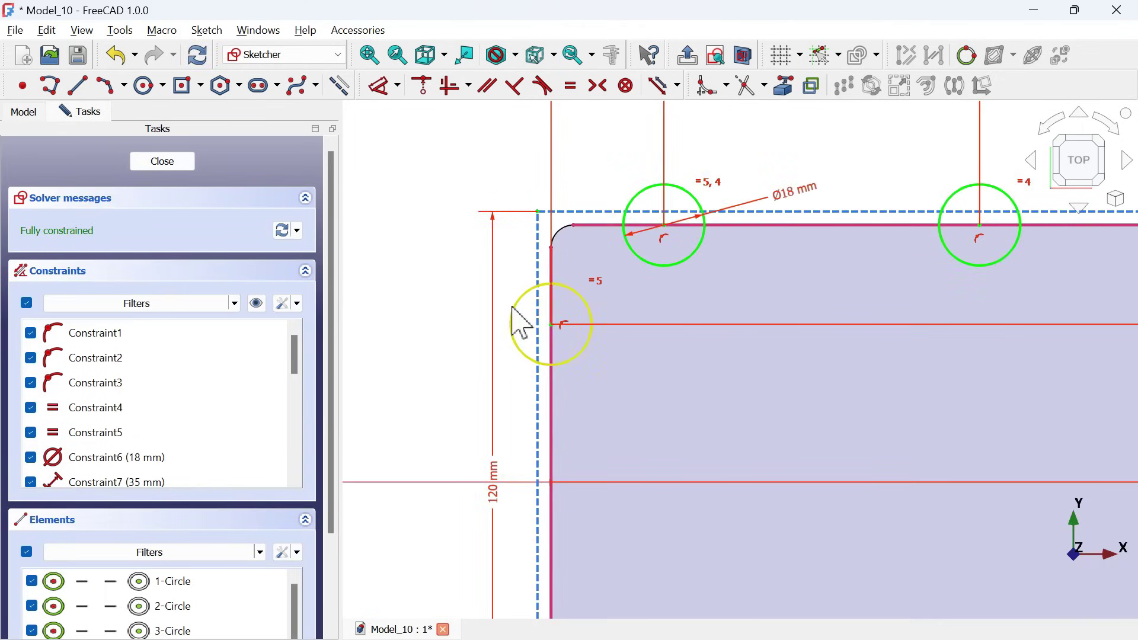
left_click(566, 324)
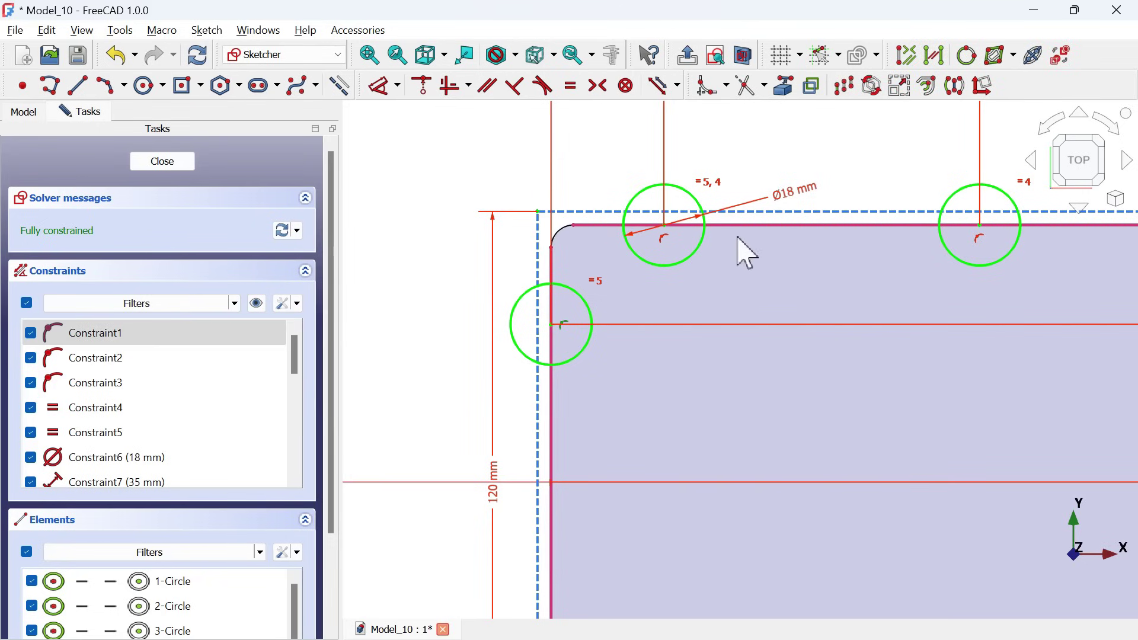
left_click(665, 239)
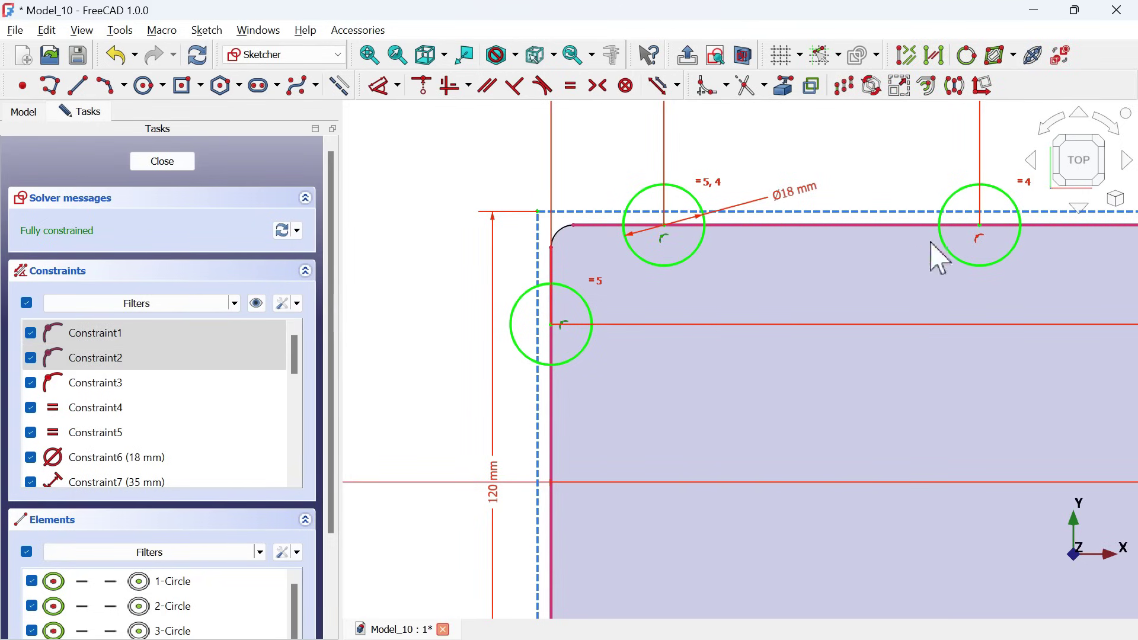
left_click(980, 240)
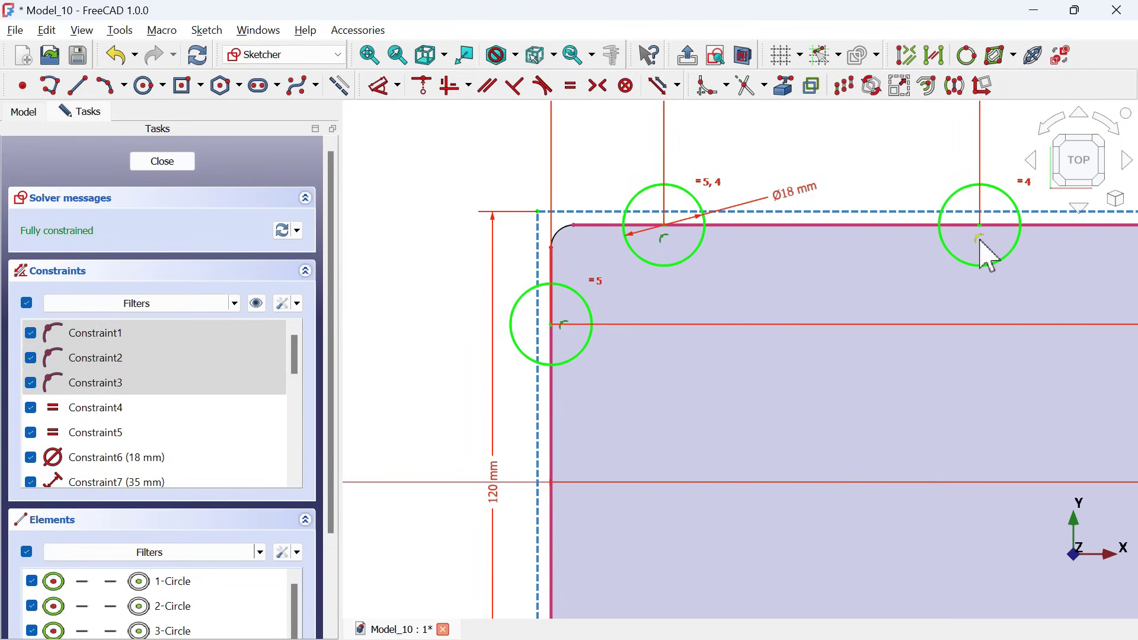
key("Delete")
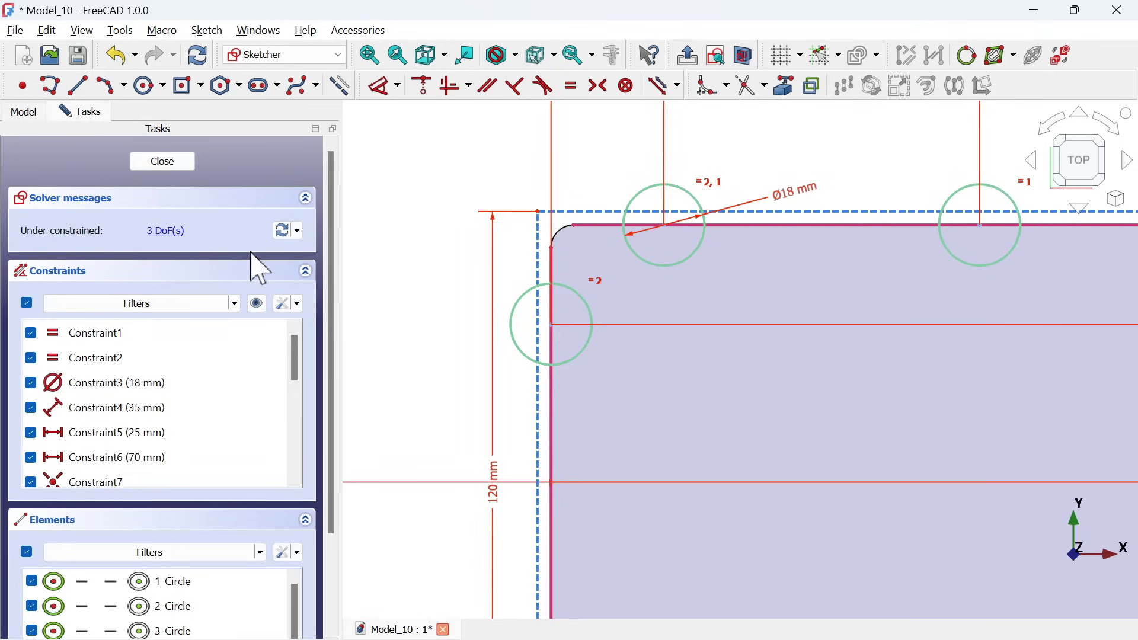
Hide the constraints, constrain the three circle centres onto the construction rectangle's edges, and leave the sketch.
scroll(452, 274, "down", 2)
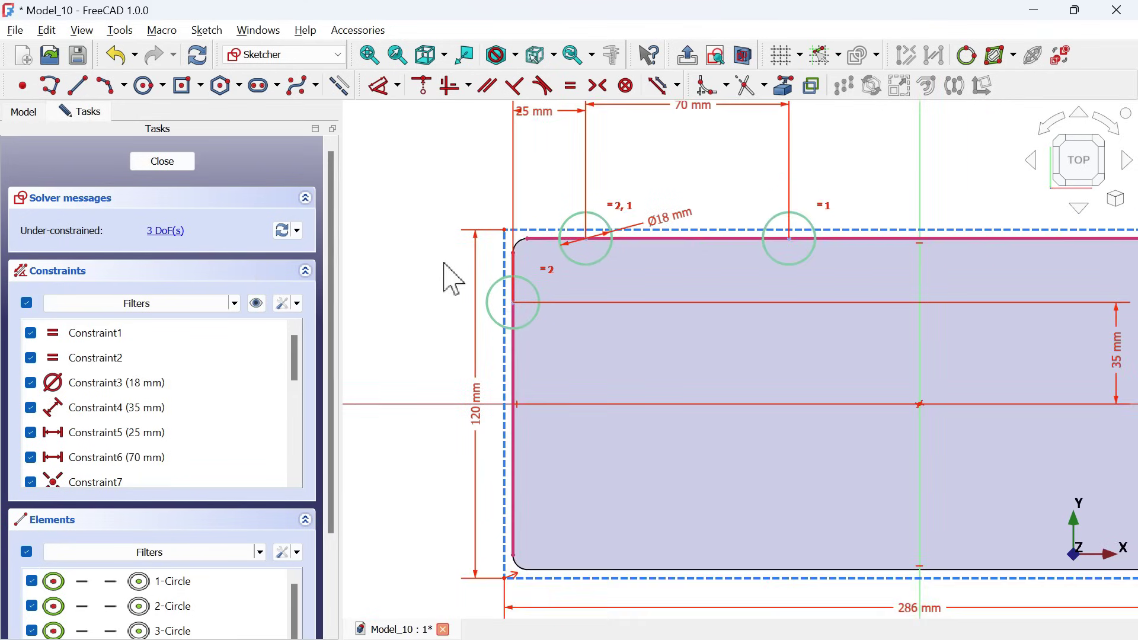
left_click(257, 304)
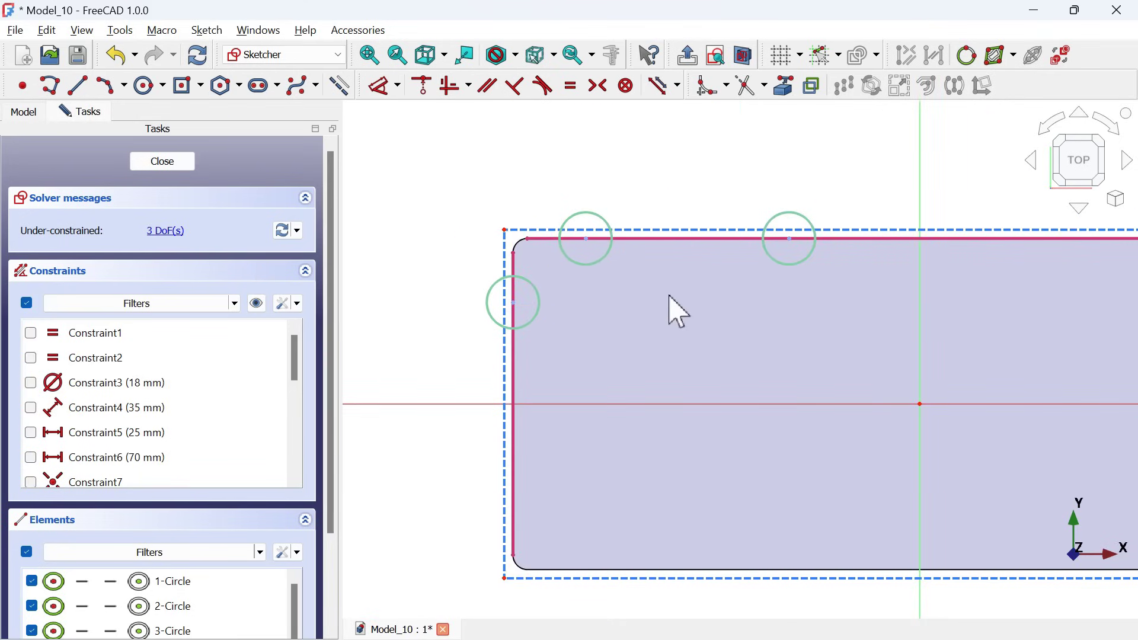
left_click(422, 86)
scroll(513, 309, "up", 2)
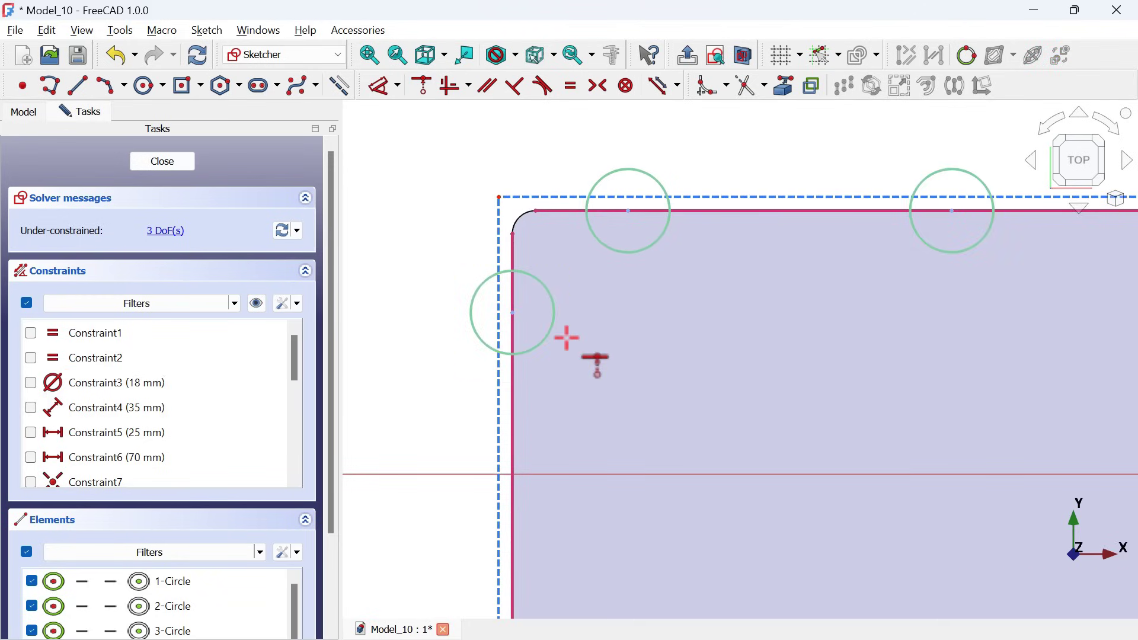
left_click(513, 311)
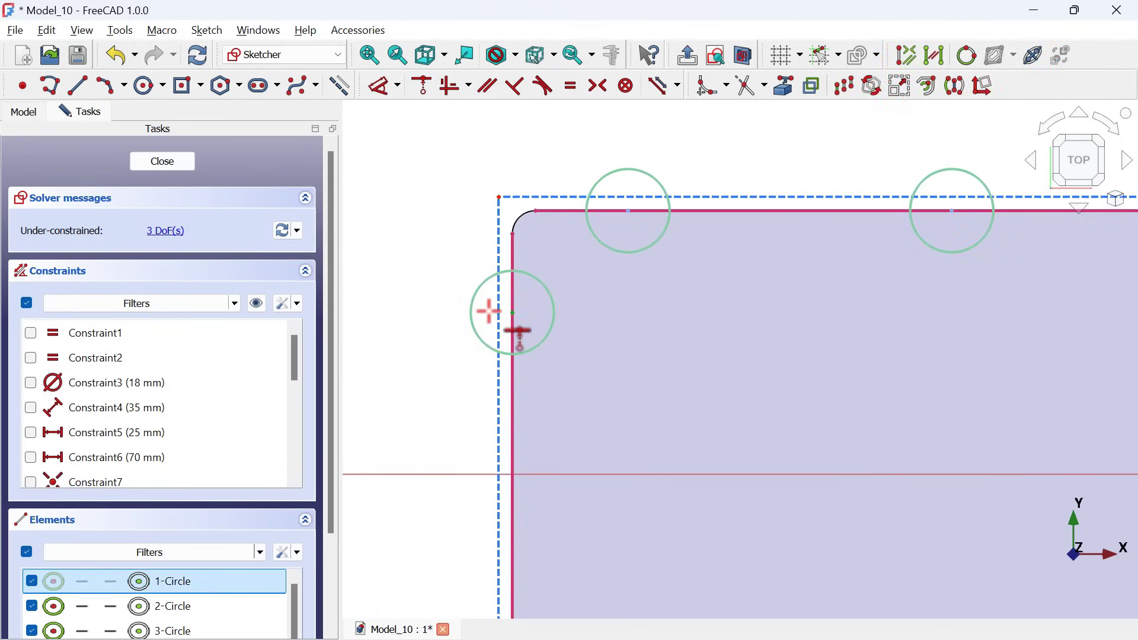
left_click(498, 313)
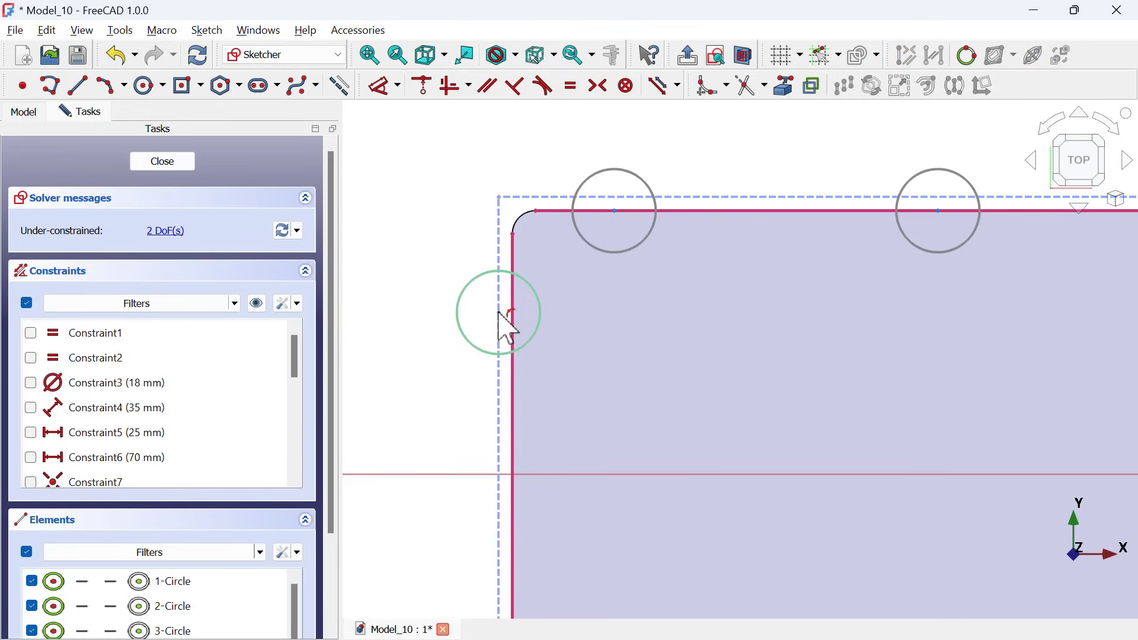
left_click(615, 210)
left_click(616, 197)
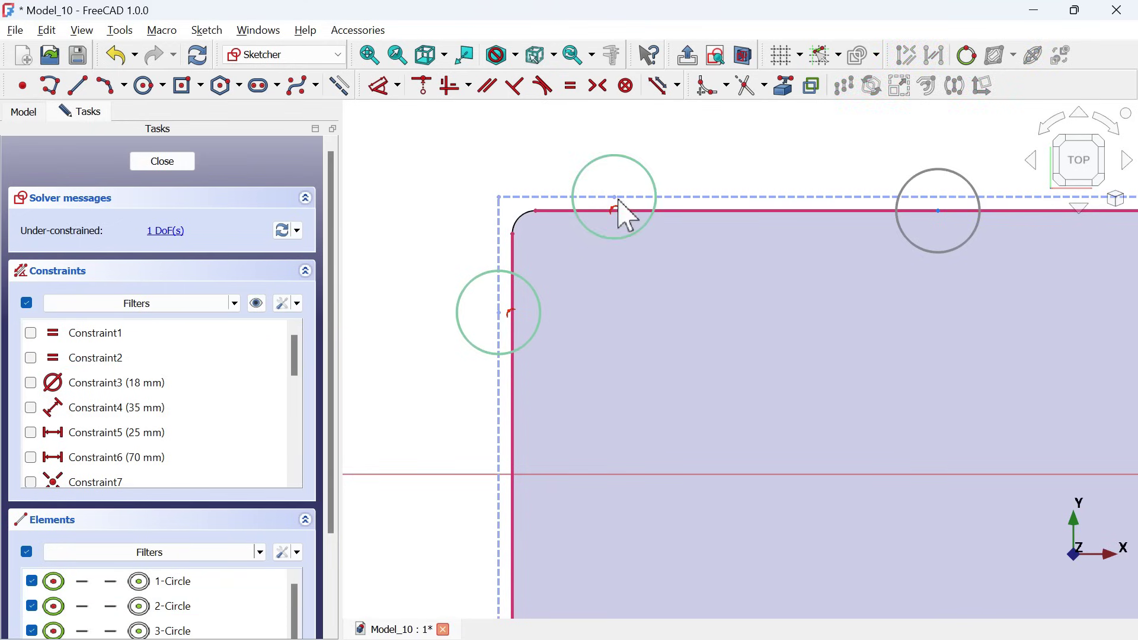
left_click(939, 209)
left_click(942, 197)
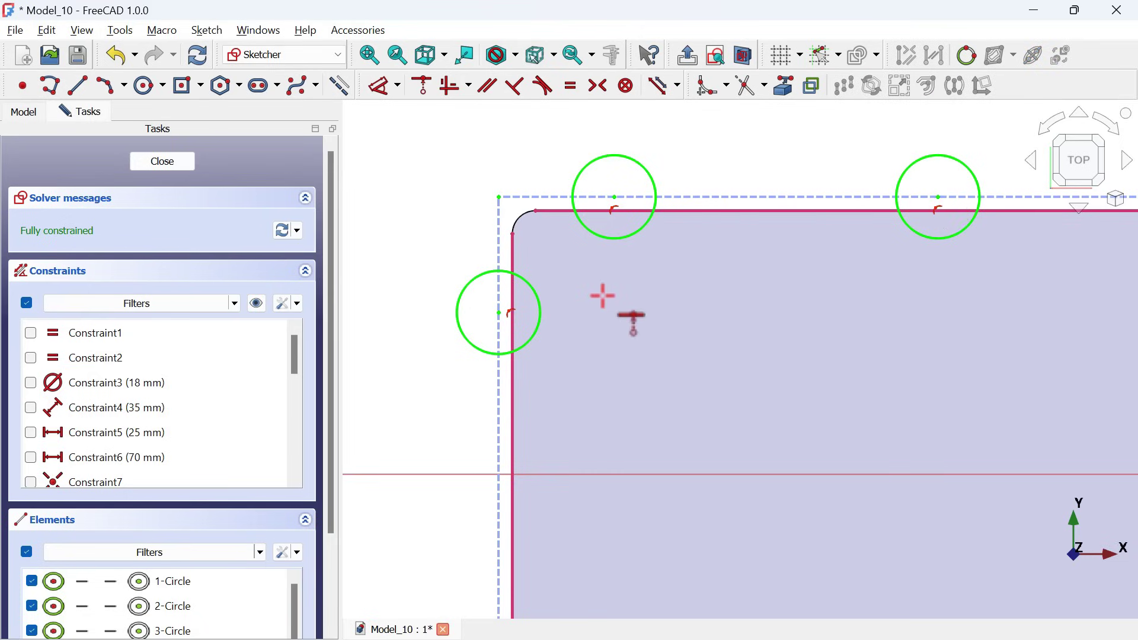
scroll(595, 296, "down", 4)
scroll(595, 296, "down", 1)
right_click(655, 308)
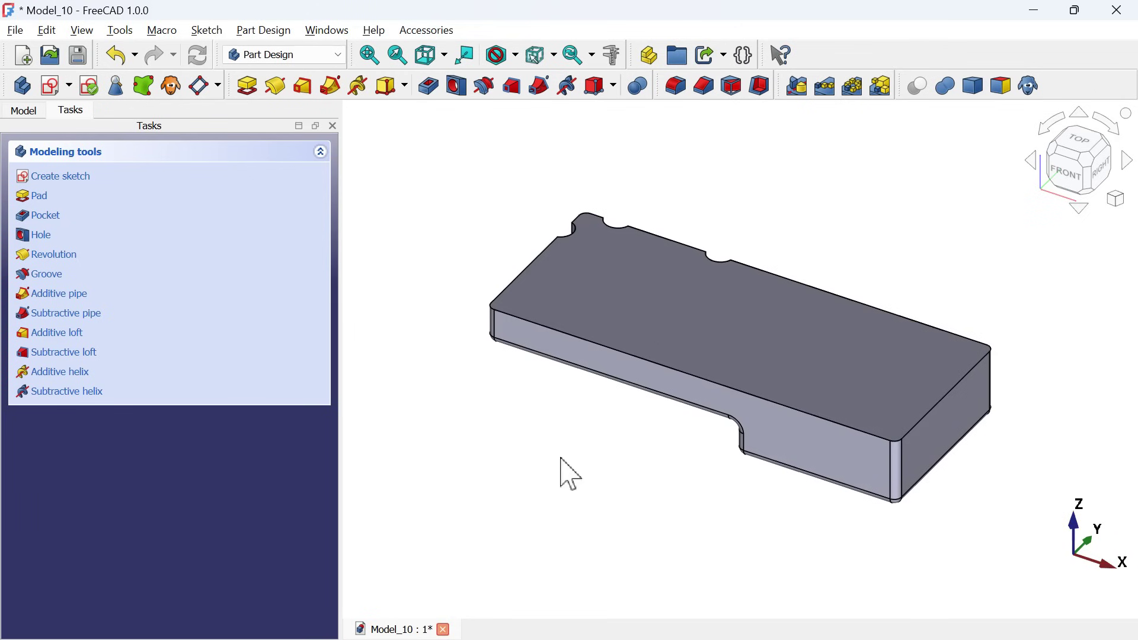
Show the mirrored MultiTransform pockets and the final Thickness shell, and save the model.
mouse_move(566, 457)
middle_mouse_down()
mouse_move(707, 340)
mouse_move(721, 300)
middle_mouse_up()
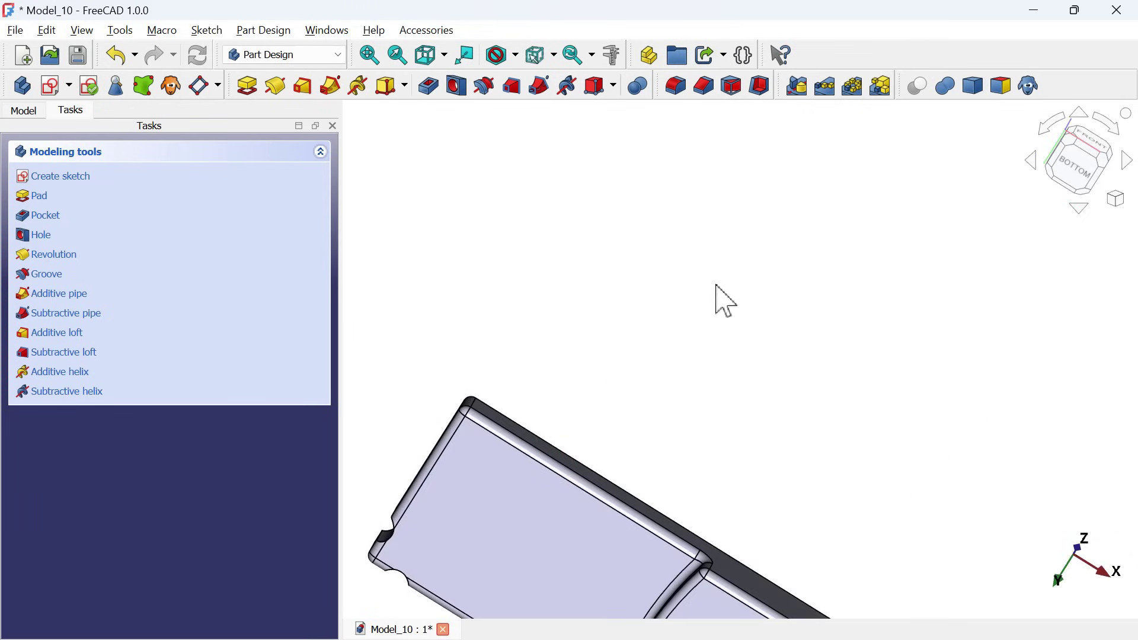
left_click(25, 112)
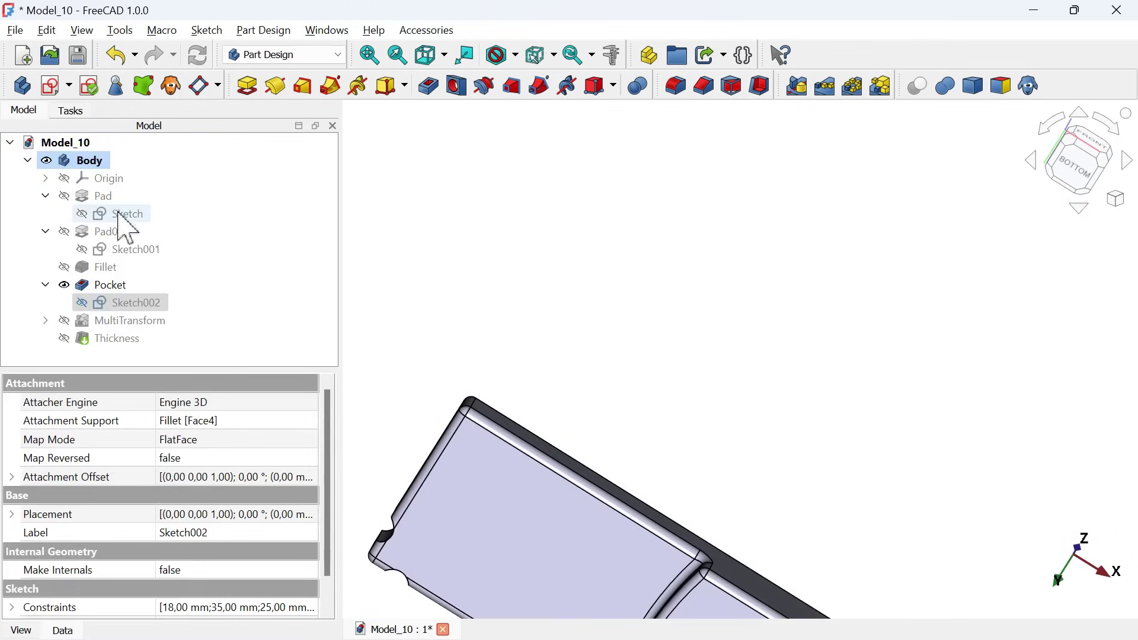
left_click(132, 320)
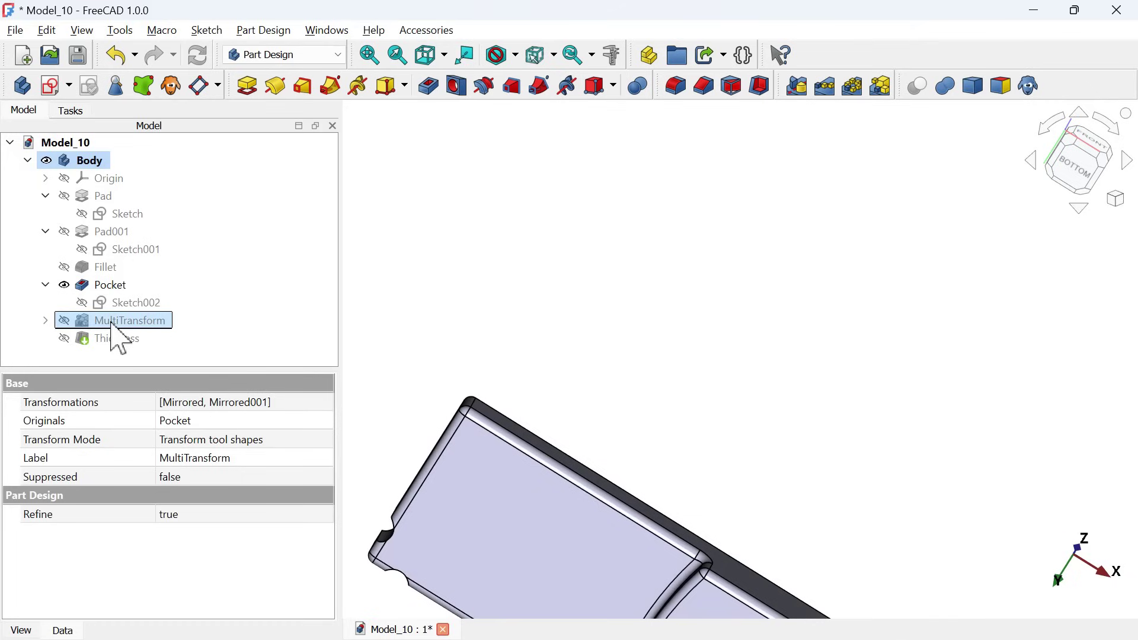
key("space")
left_click(579, 315)
key("0")
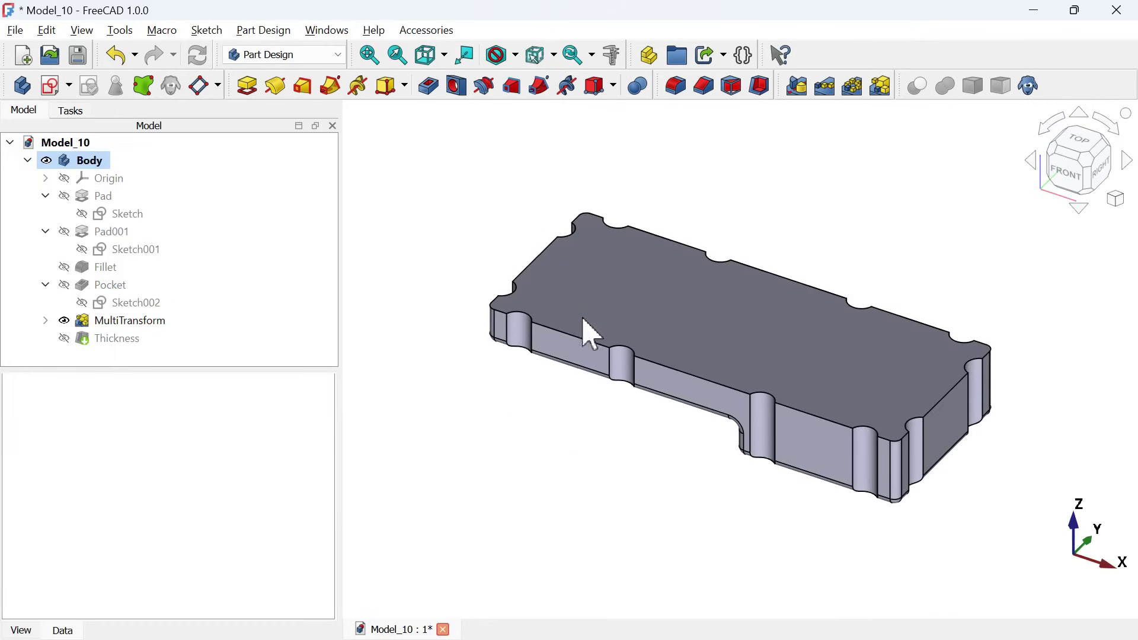
left_click(116, 338)
key("space")
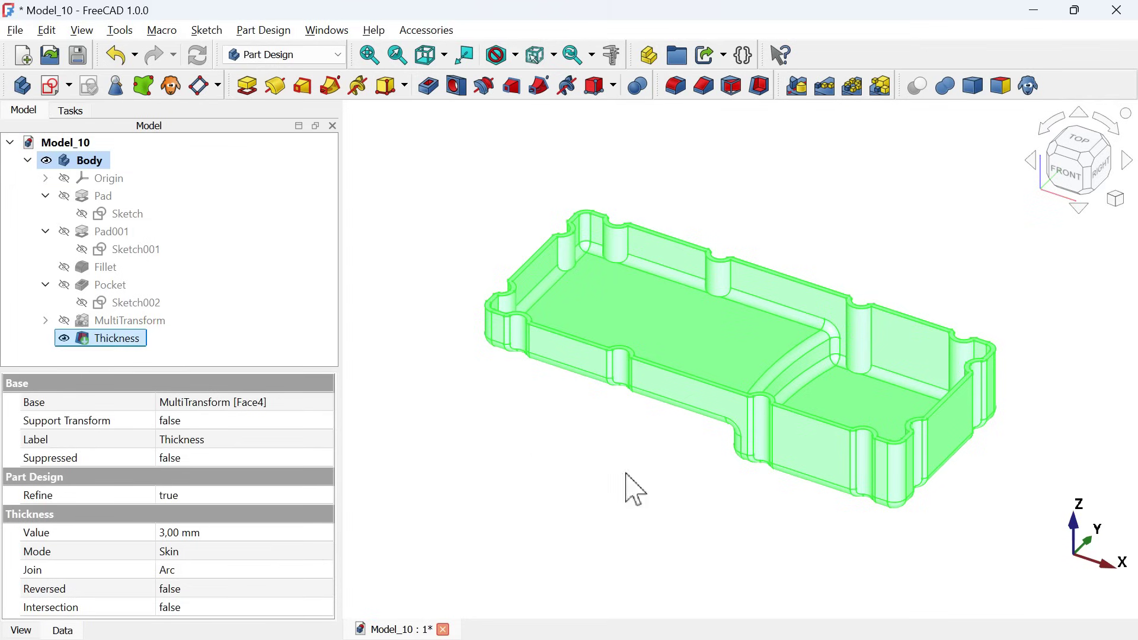
left_click(718, 495)
middle_click_drag(718, 494, 743, 432)
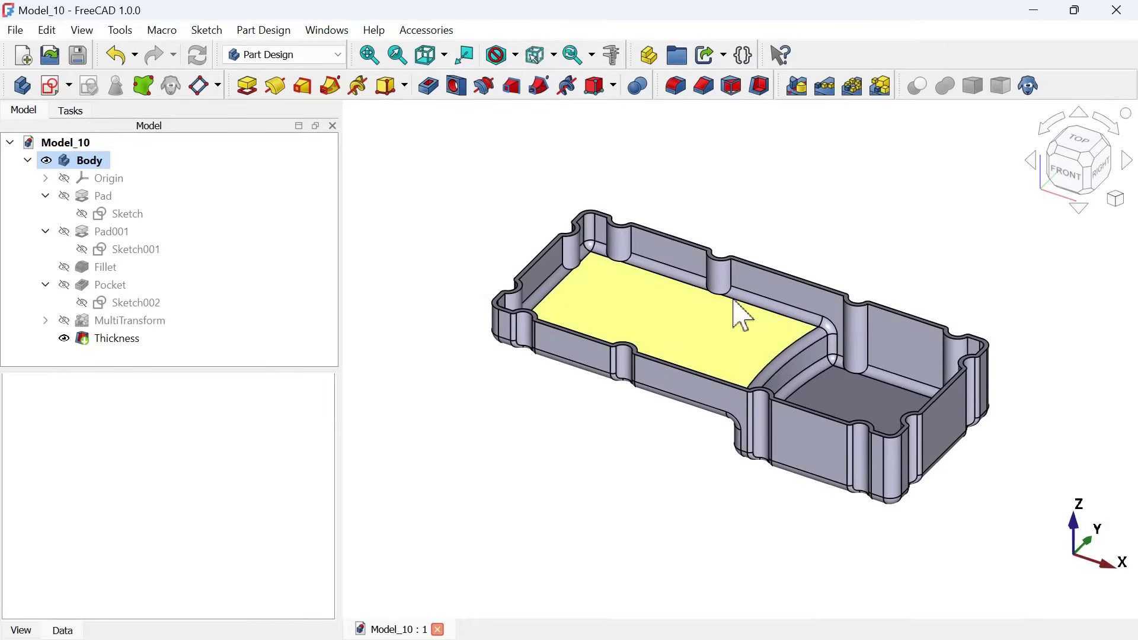
Compare the finished shell with the 3D exercise drawing in the browser PDF, and save the FreeCAD model.
key("alt+Tab")
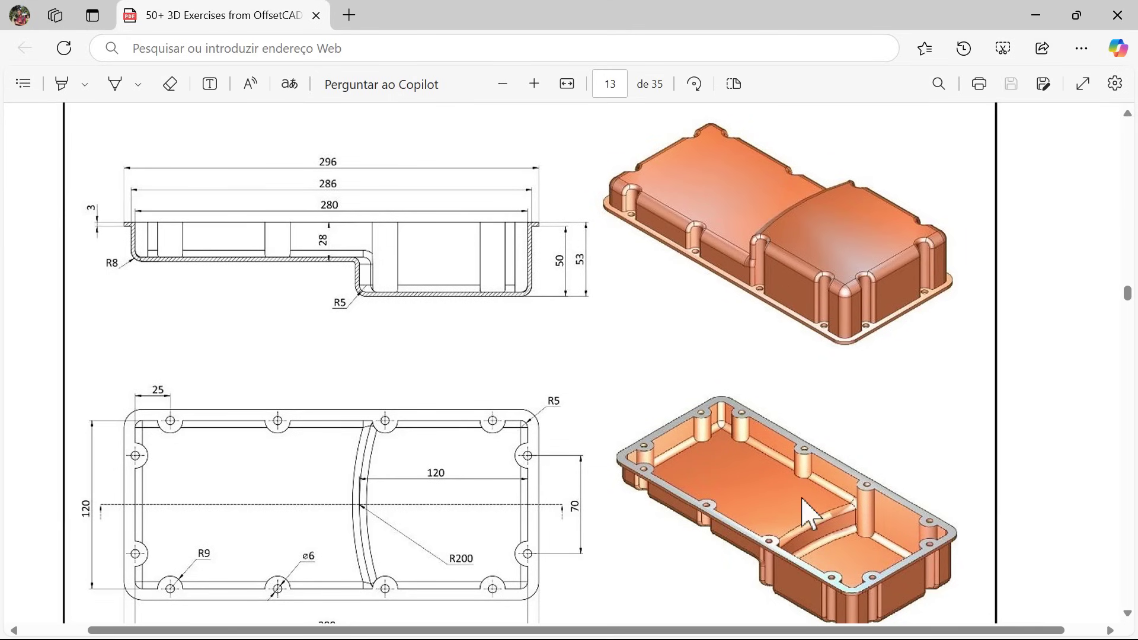
key("alt+Tab")
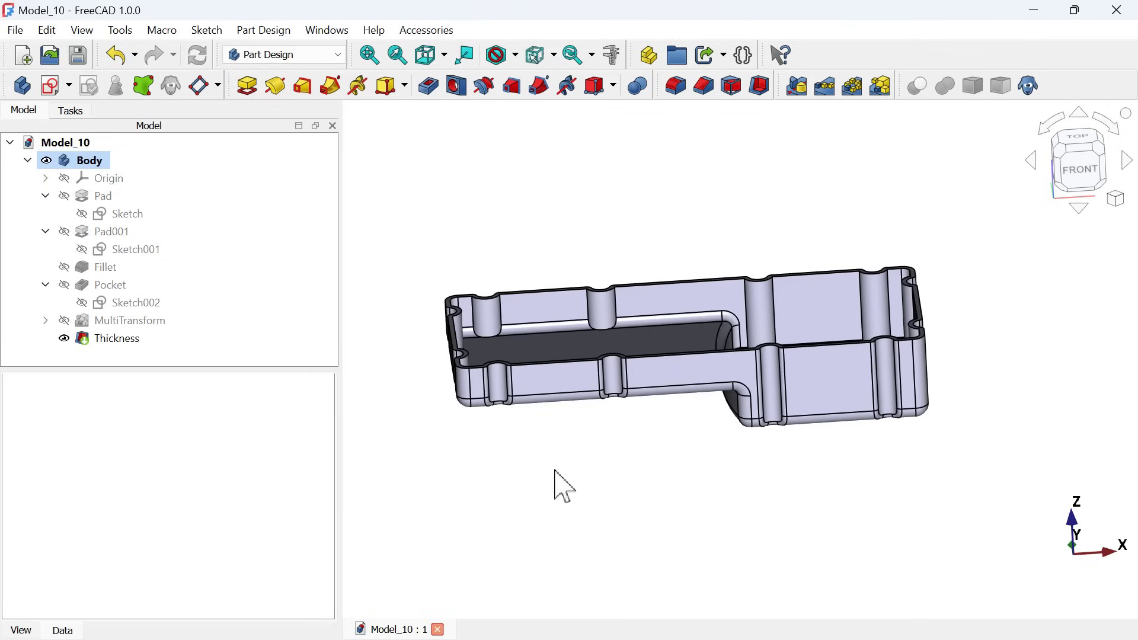
left_click(77, 55)
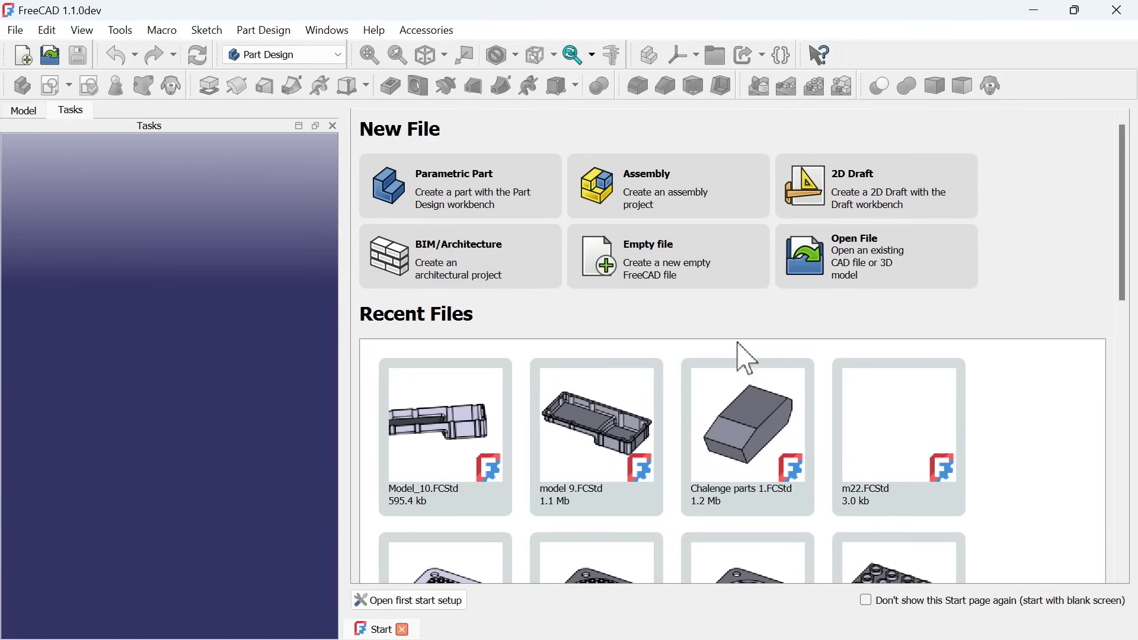
Open the recent file Model_10.FCStd in FreeCAD 1.1.0dev and collapse the pad and pocket features in its model tree.
left_click(440, 424)
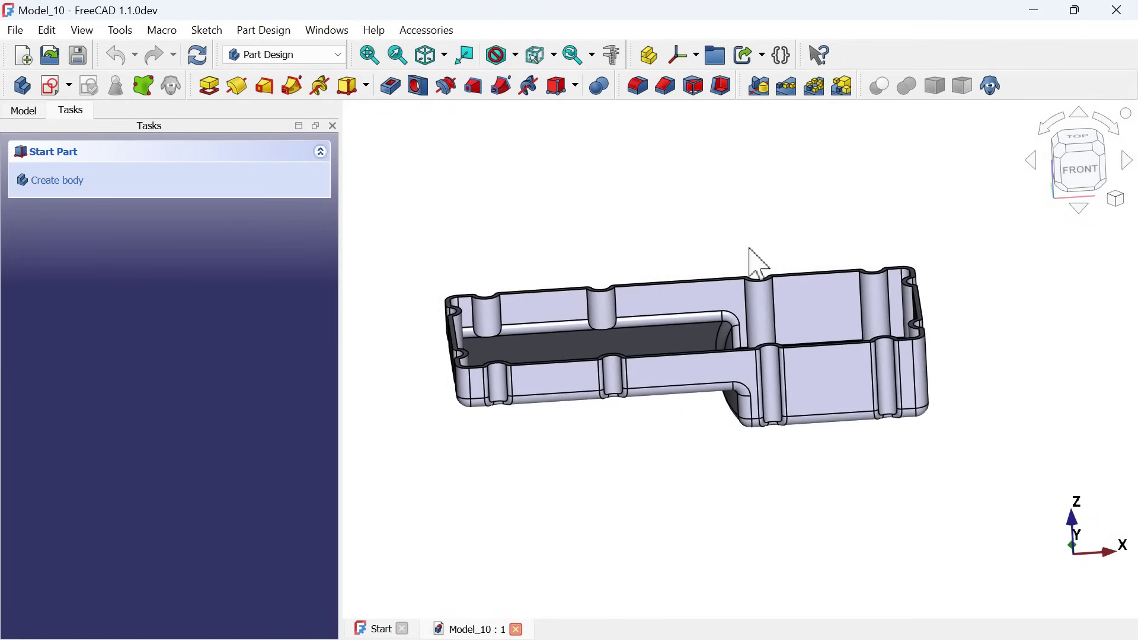
key("0")
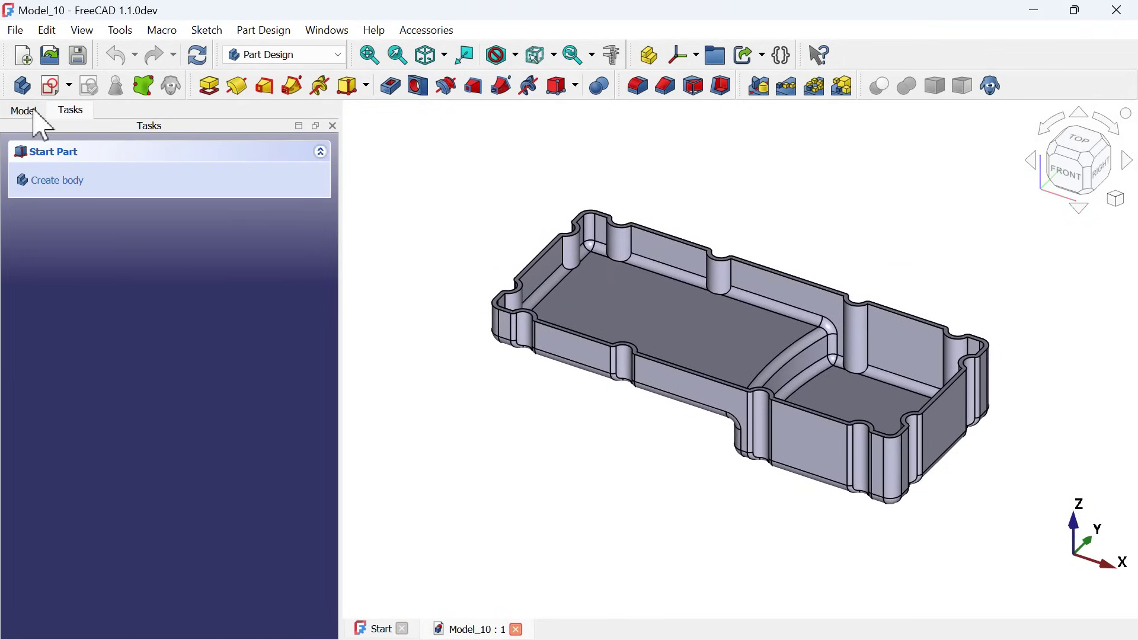
left_click(34, 113)
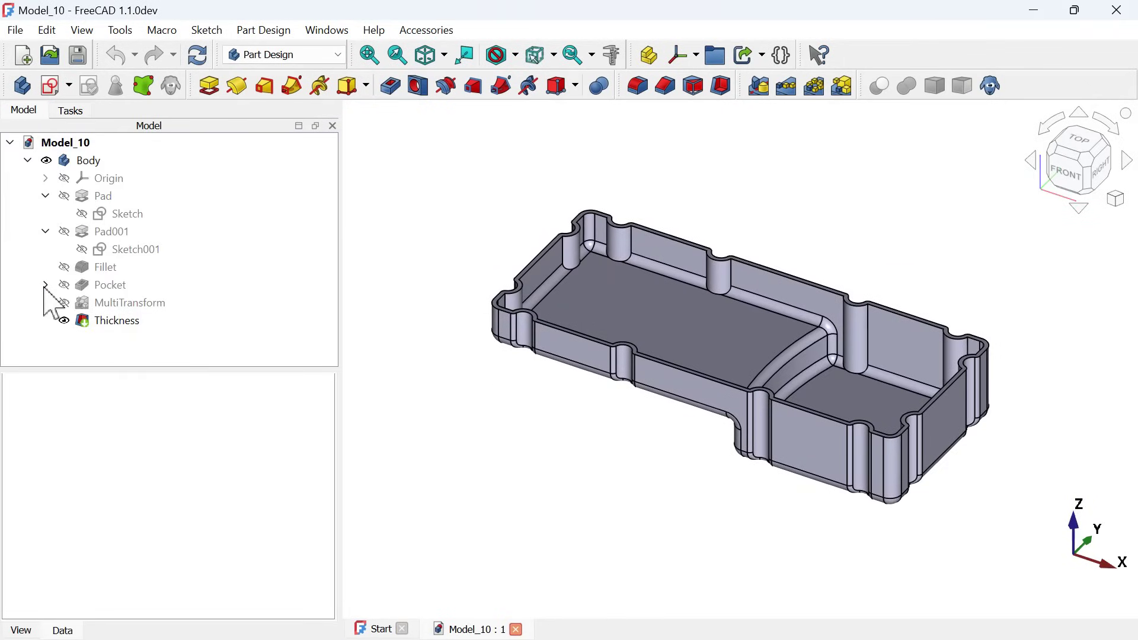
left_click(45, 231)
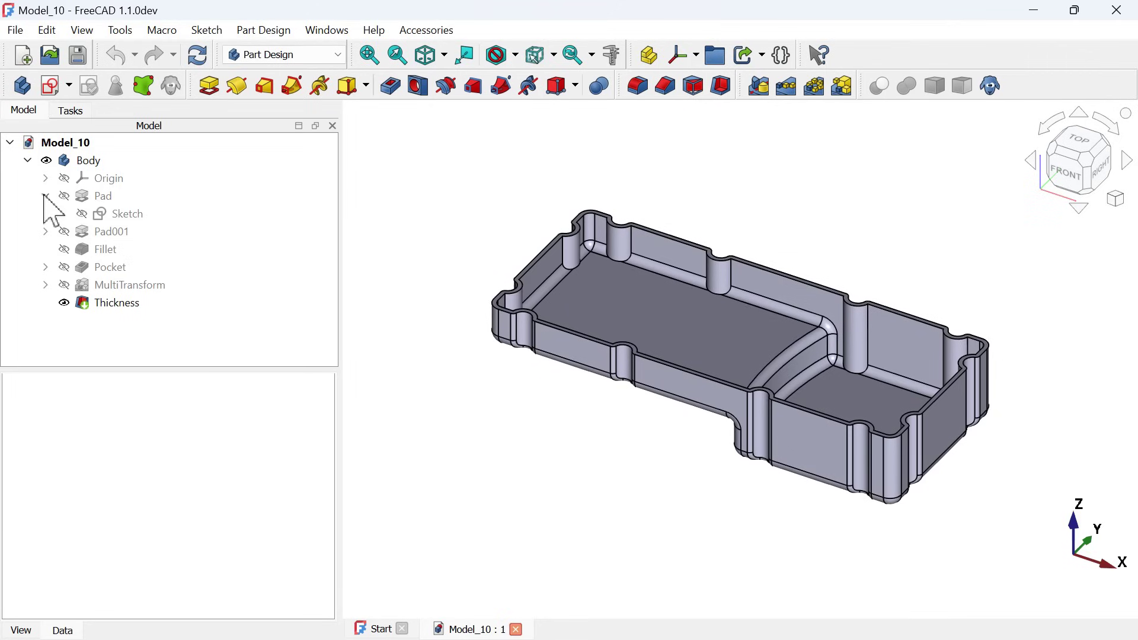
left_click(45, 196)
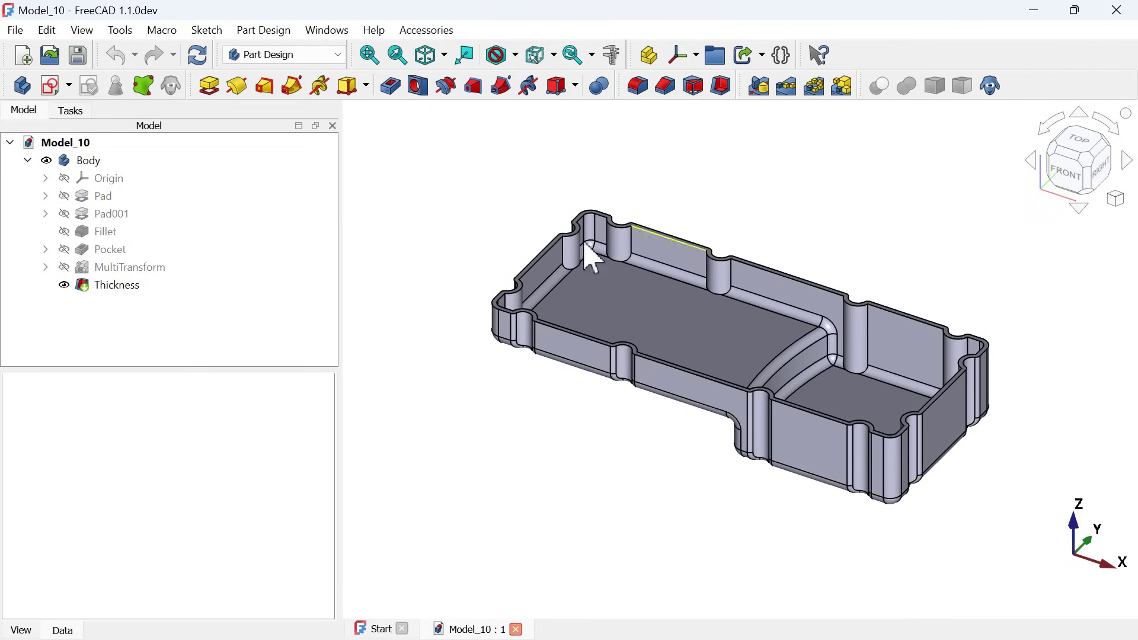
Create a new sketch on the flat top rim face of the Thickness shell.
scroll(539, 241, "up", 5)
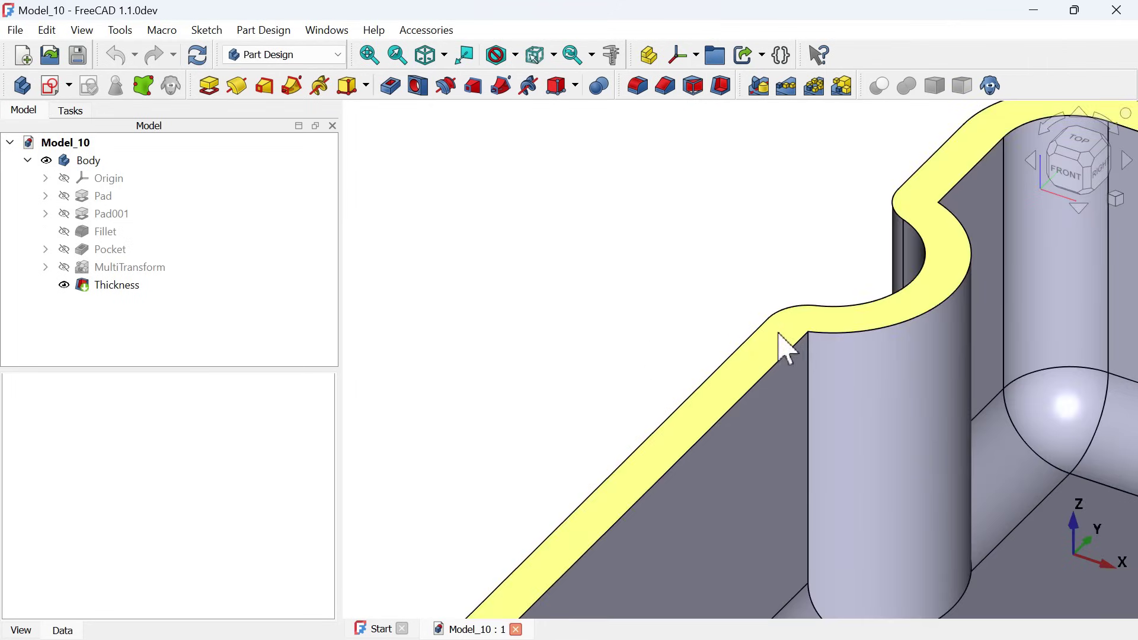
scroll(623, 252, "down", 3)
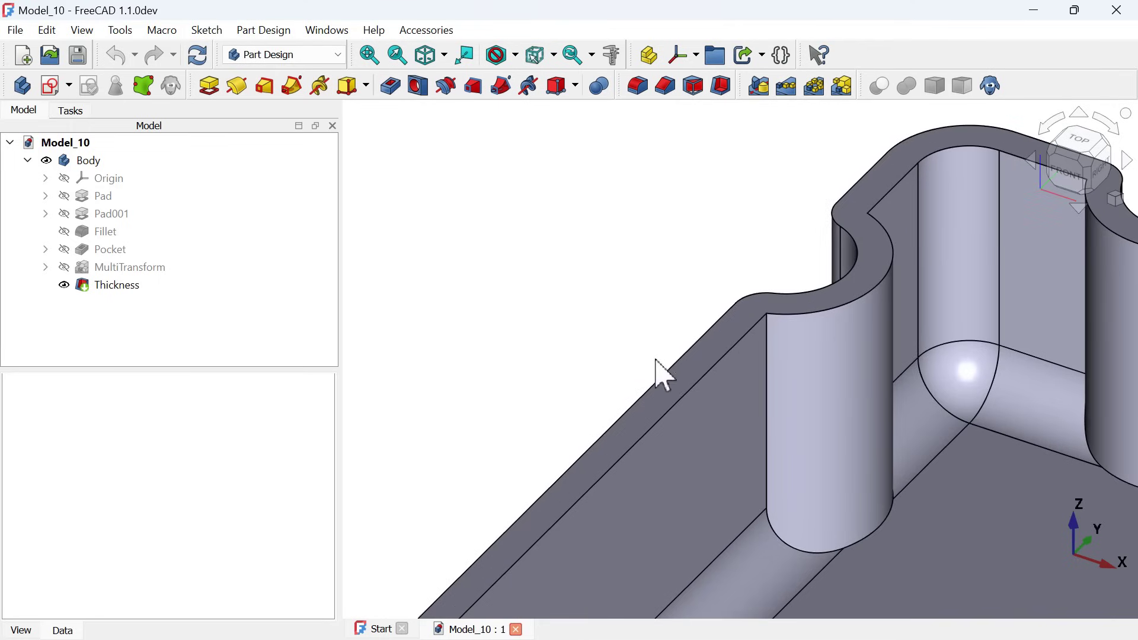
left_click(668, 376)
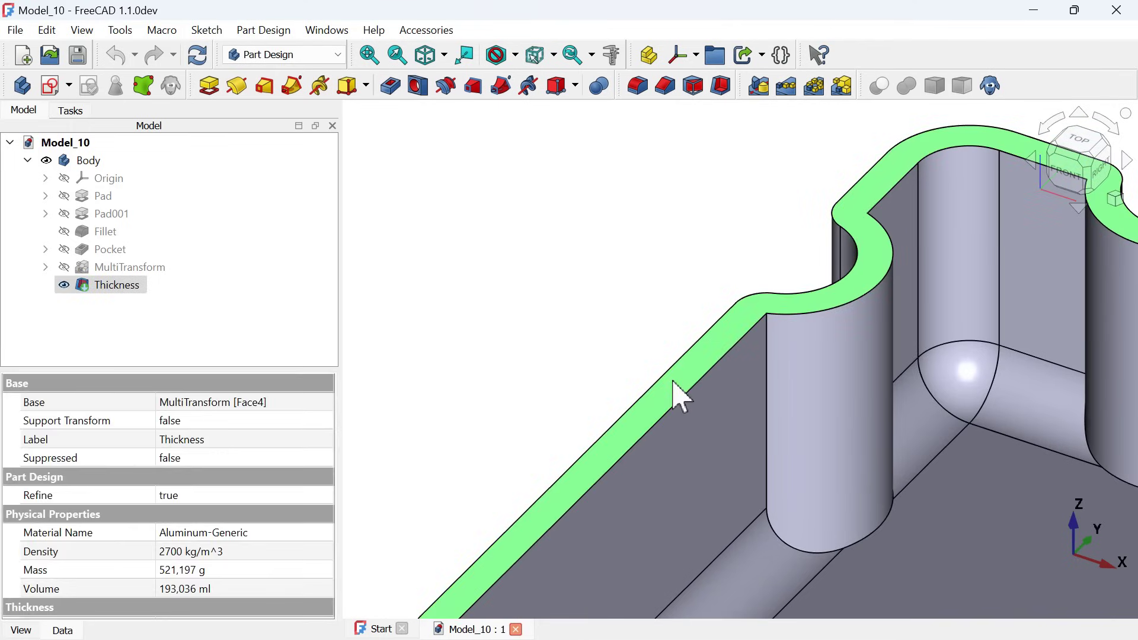
left_click(48, 84)
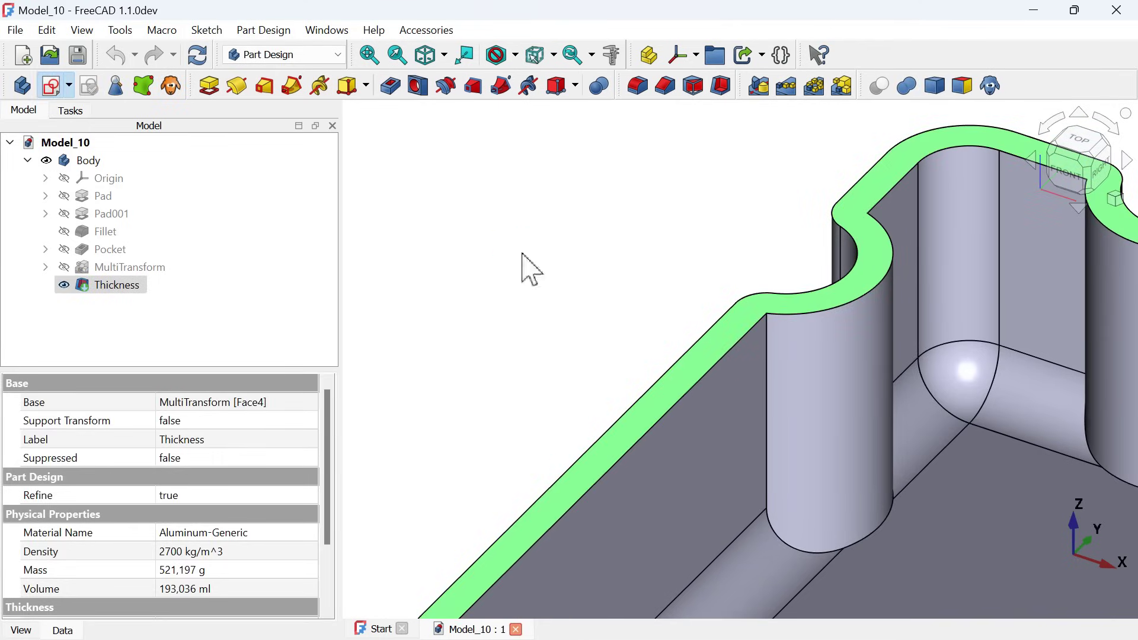
key("s")
scroll(566, 350, "down", 5)
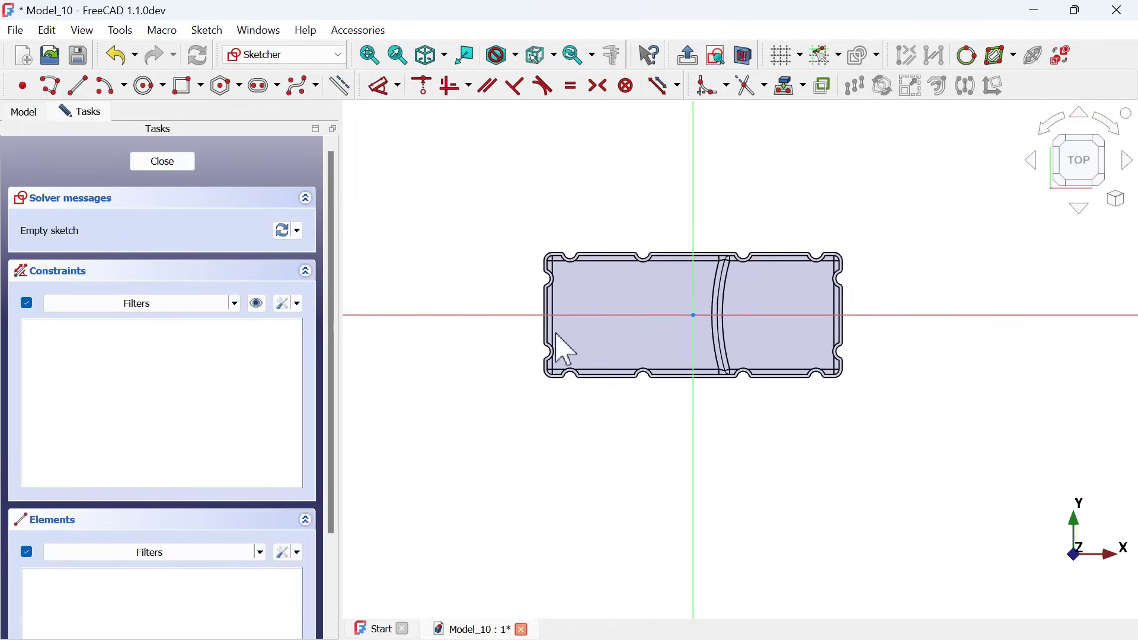
scroll(660, 262, "up", 3)
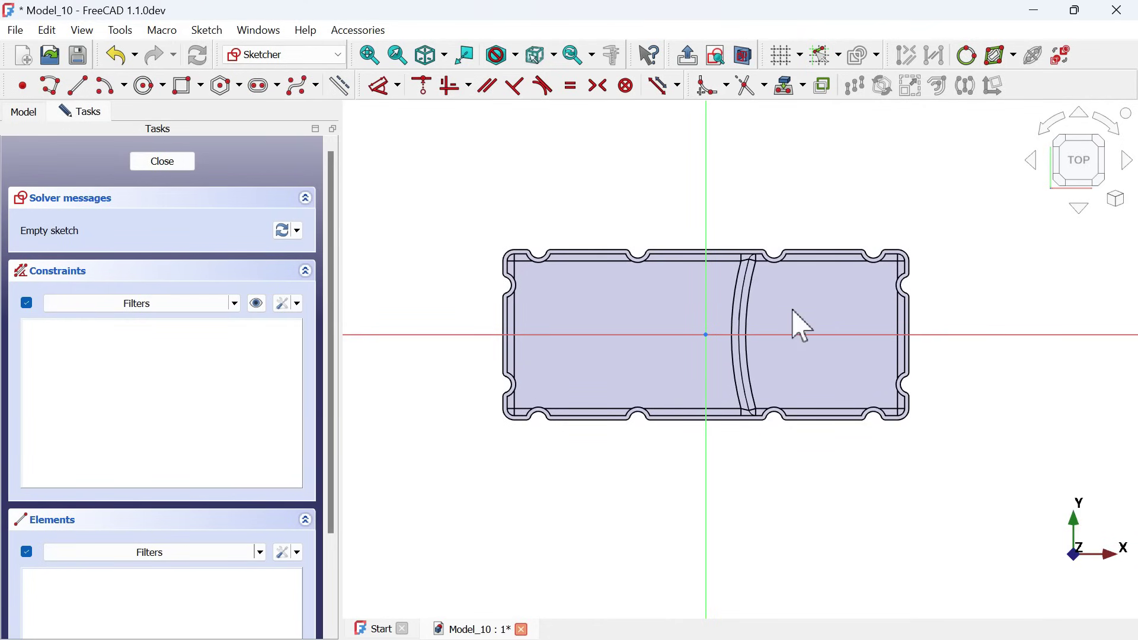
Start a rounded rectangle centred on the origin, setting its width to 296 mm and height to 130 mm from the drawing.
left_click(200, 87)
left_click(297, 135)
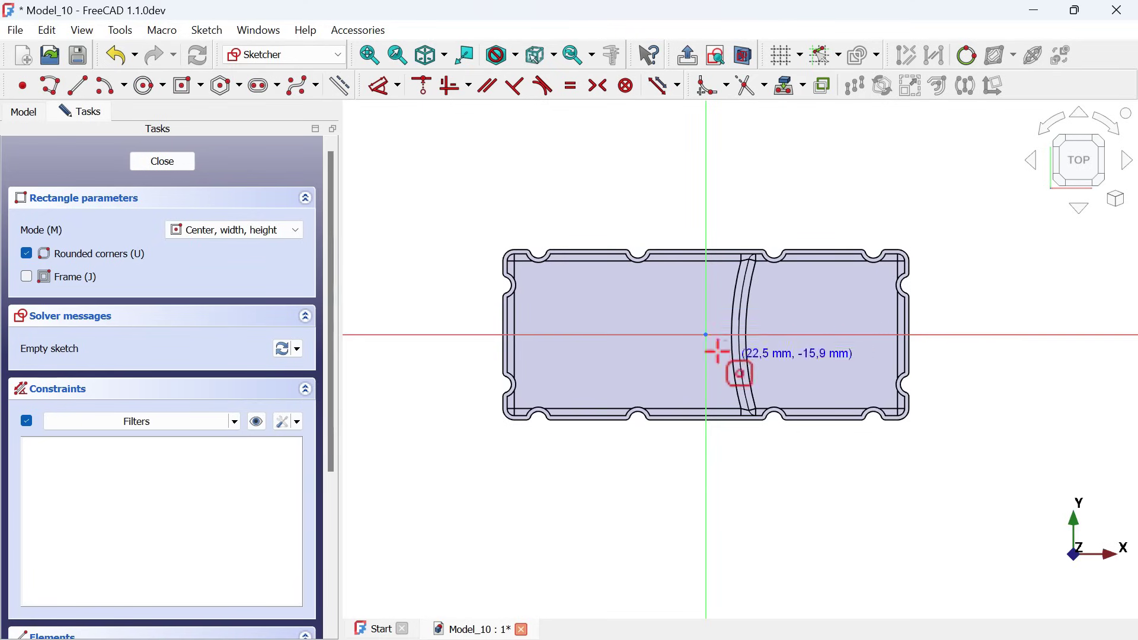
left_click(705, 336)
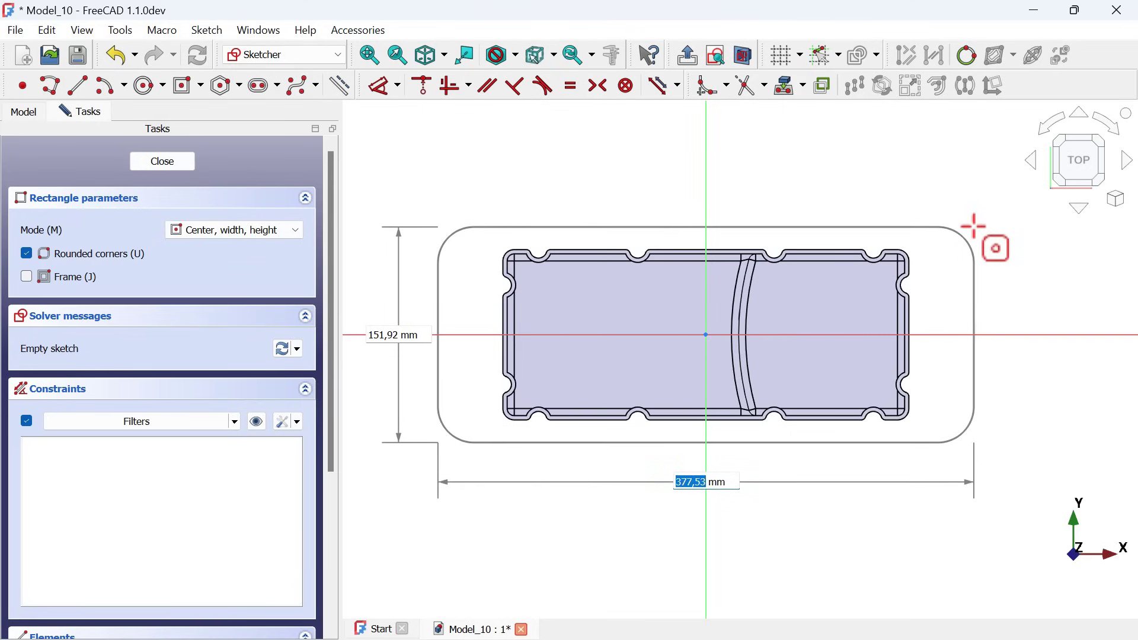
key("alt+Tab")
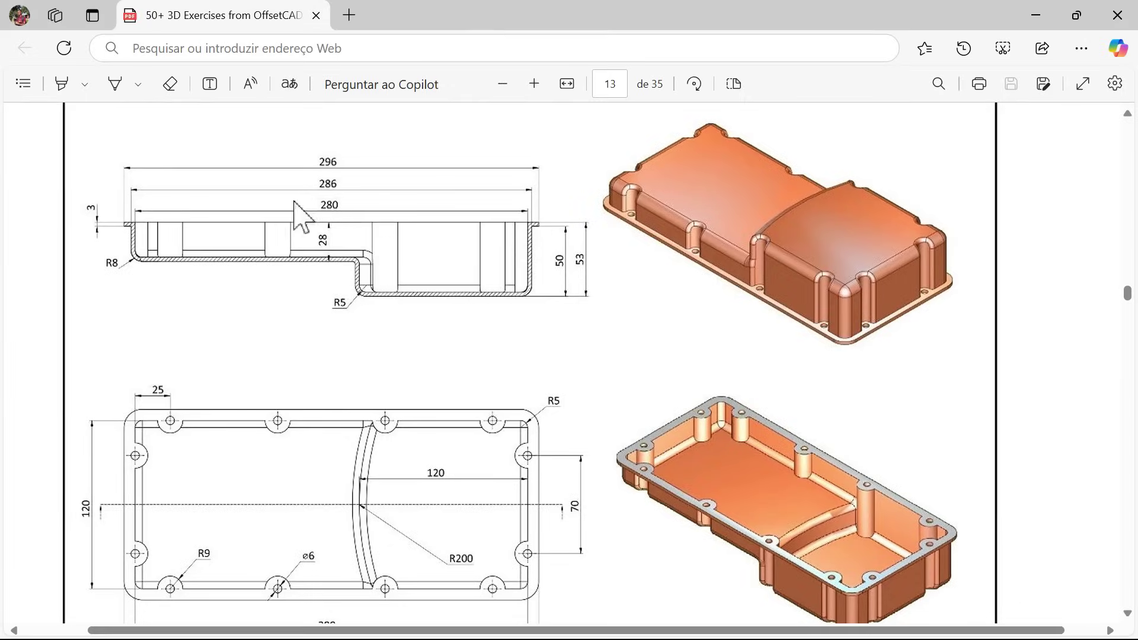
key("alt+Tab")
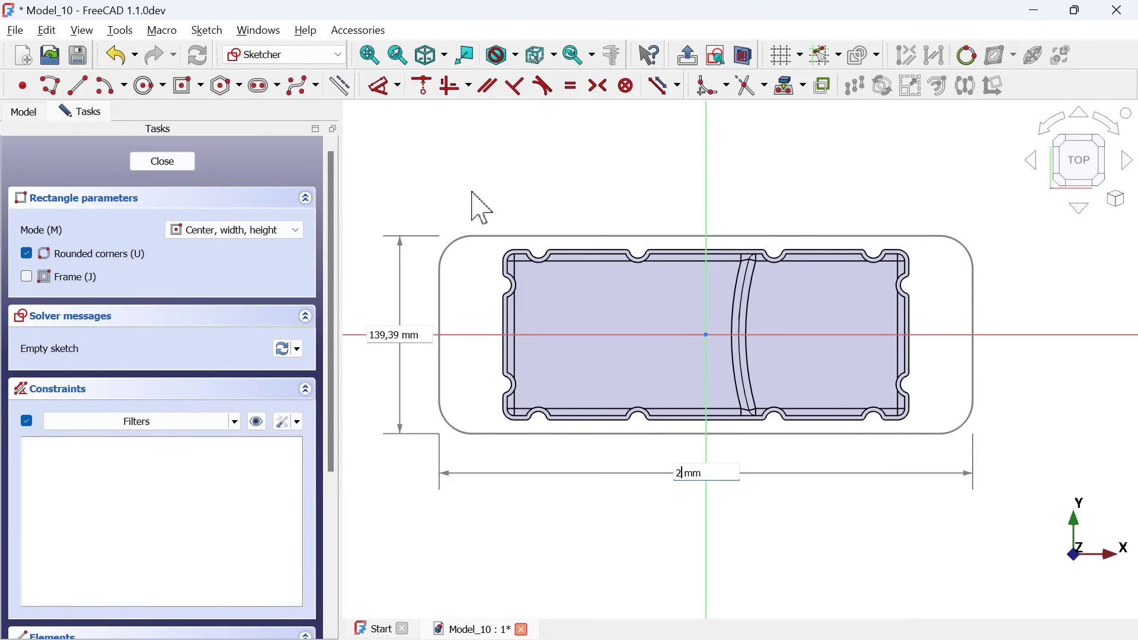
key("Tab")
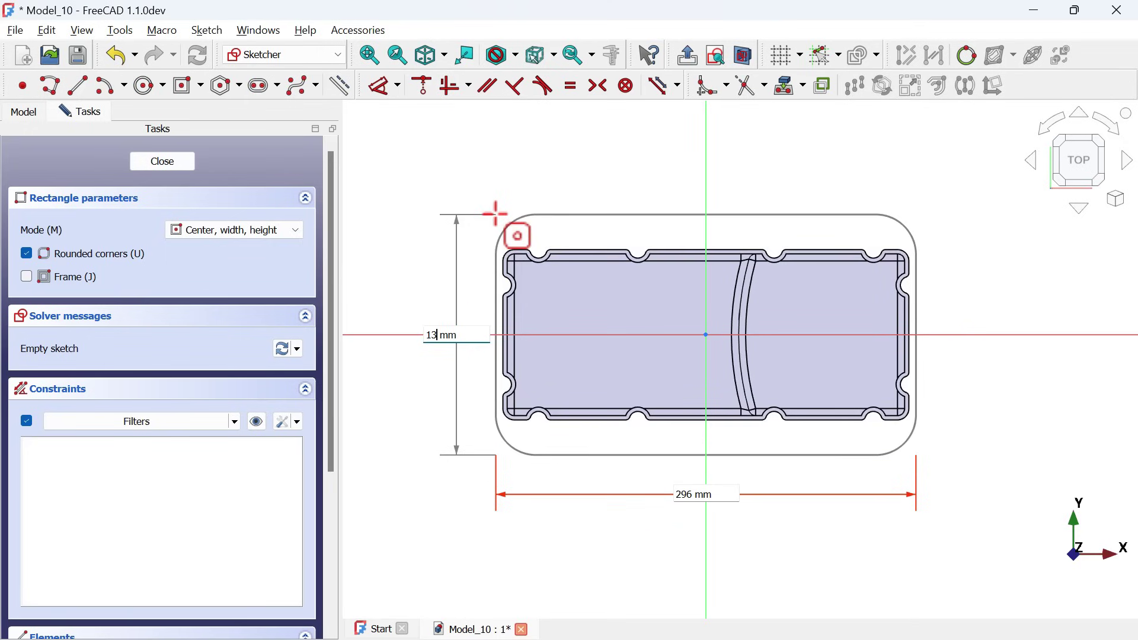
type("130")
key("Tab")
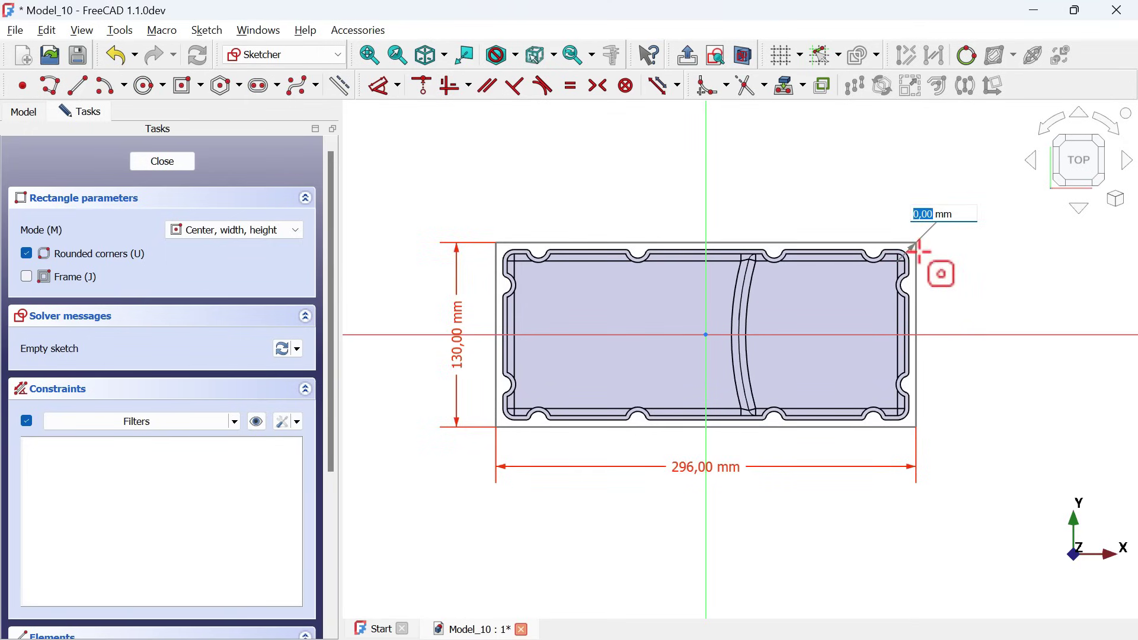
Check the corner radius in the exercise drawing and complete the rounded rectangle with a 10 mm corner radius.
key("alt+Tab")
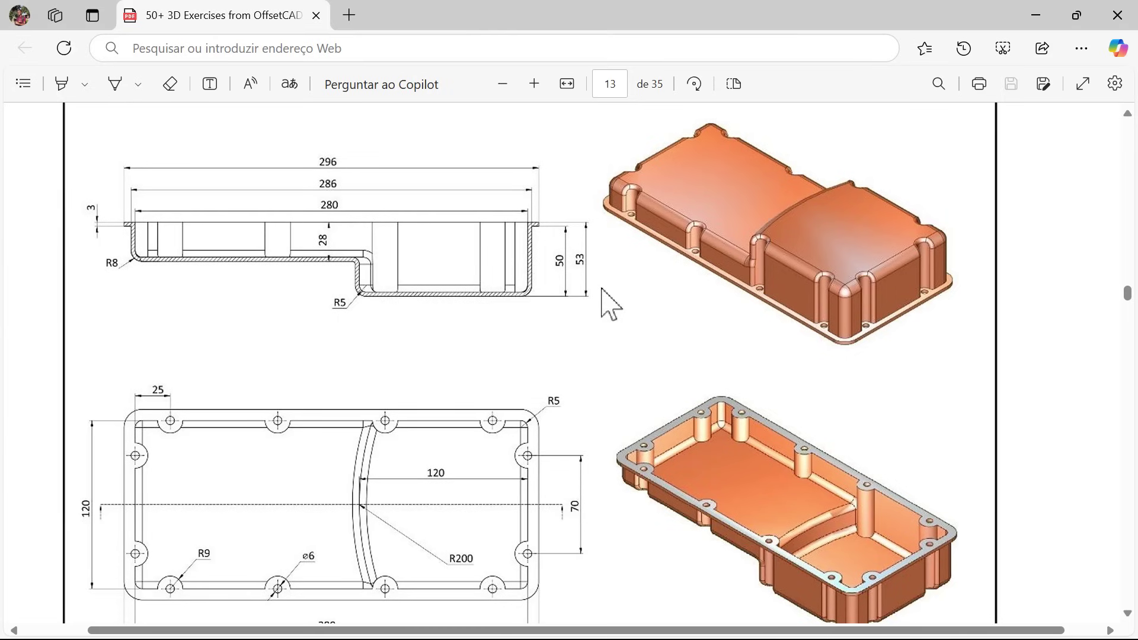
scroll(602, 290, "down", 2)
key("alt+Tab")
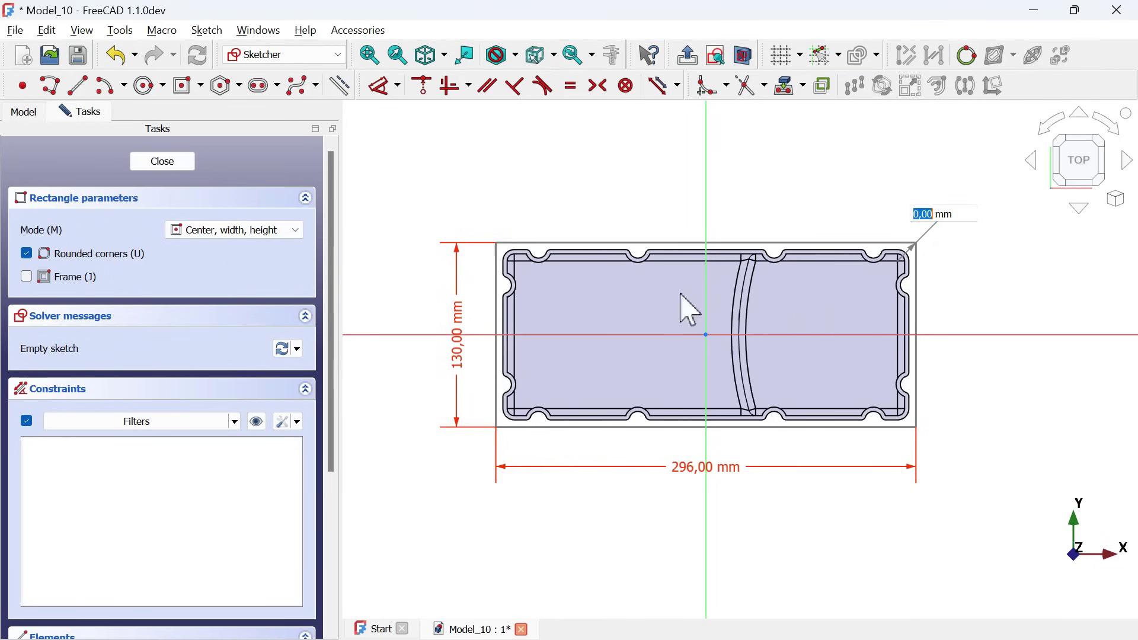
type("13")
type("0")
key("Return")
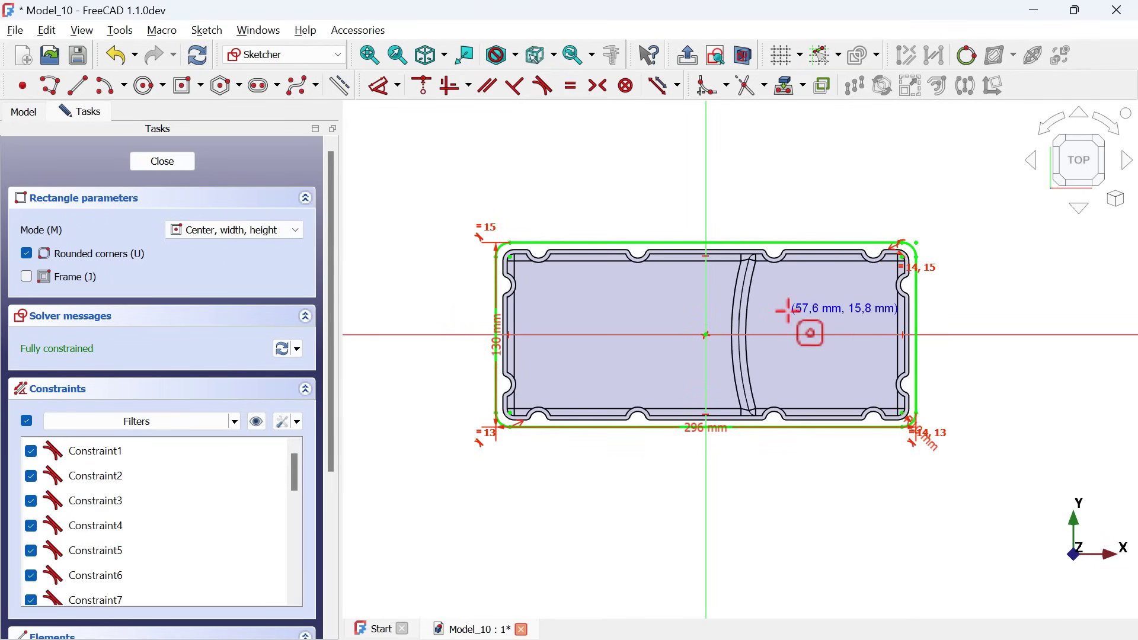
Hide the sketch constraints, turn off the rounded corners option and leave the rectangle tool.
scroll(759, 297, "up", 2)
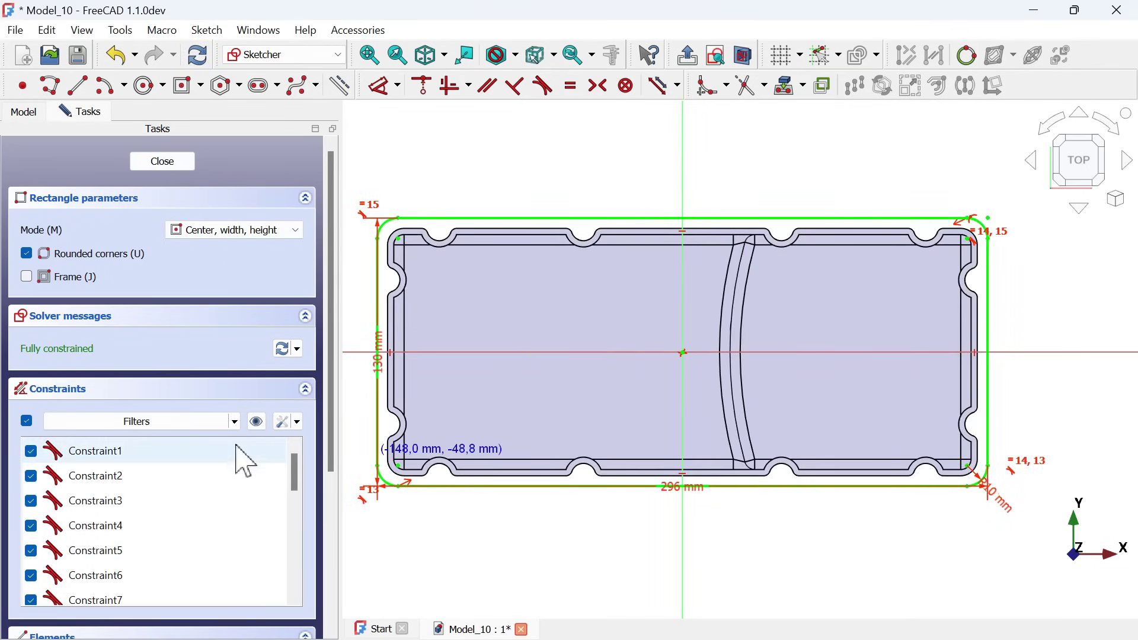
left_click(256, 422)
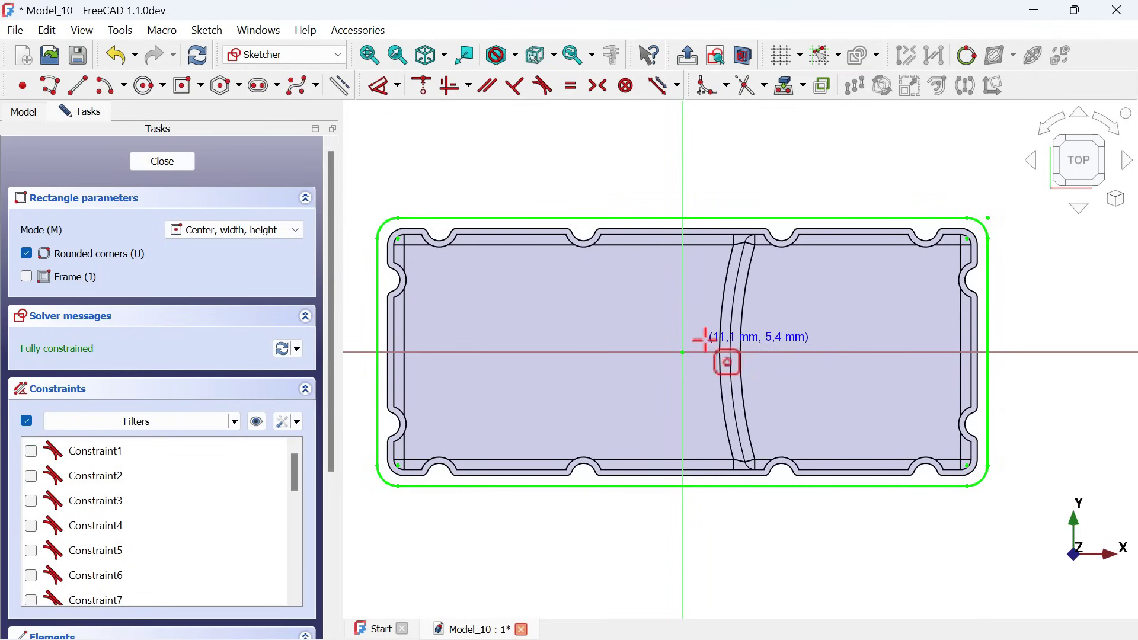
key("u")
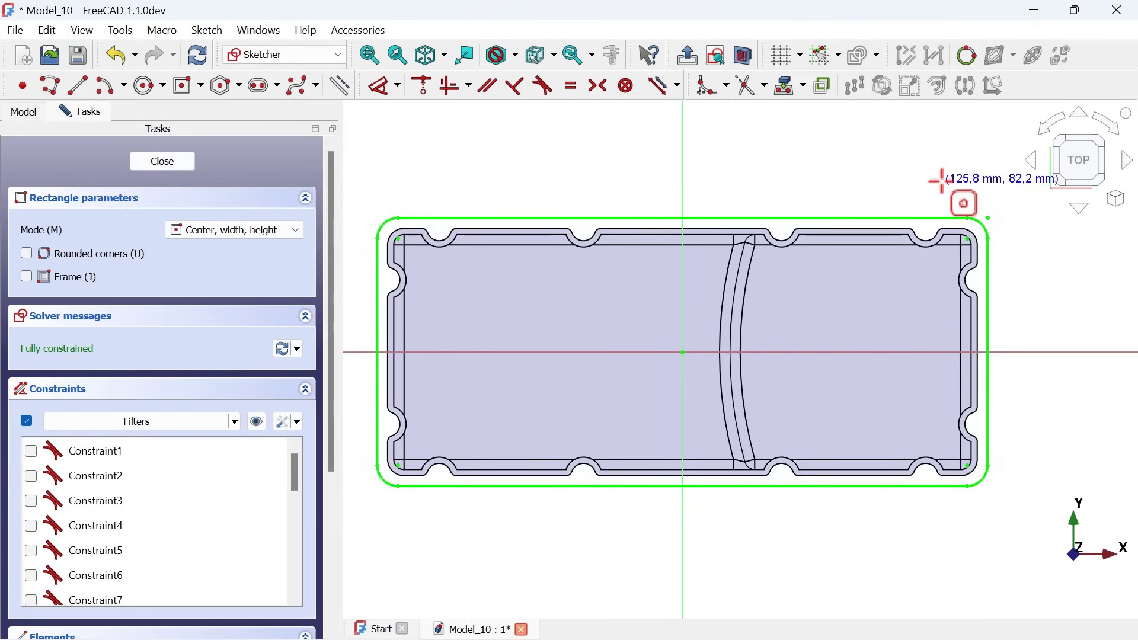
key("Escape")
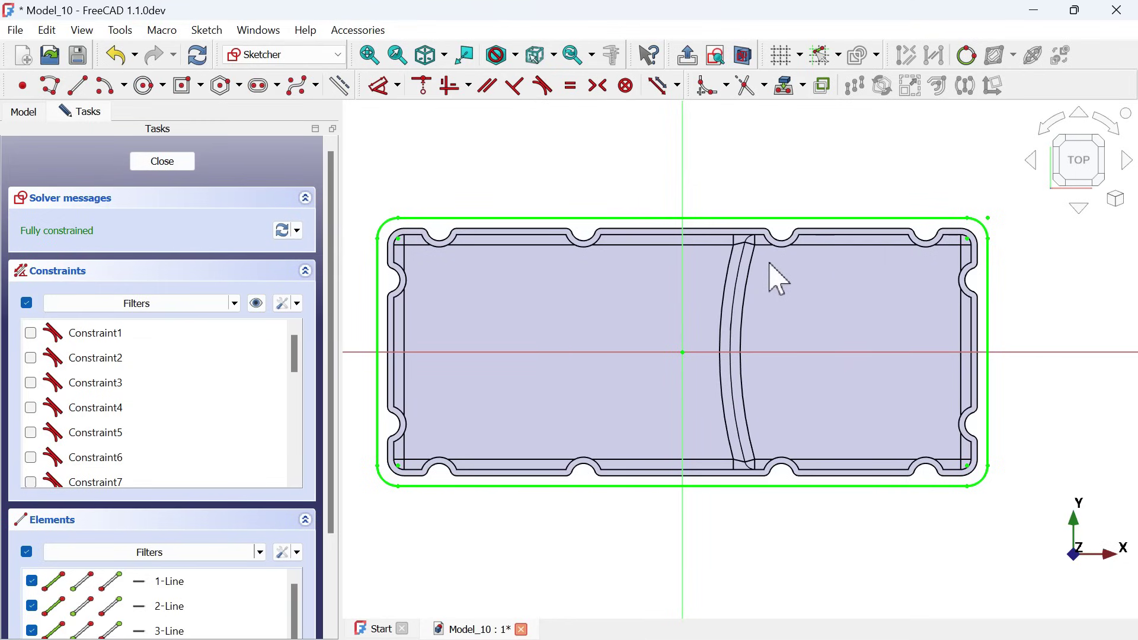
Project the shell's inner rim edges as external geometry, from the top boss right of the step around the upper-right corner boss.
left_click(791, 87)
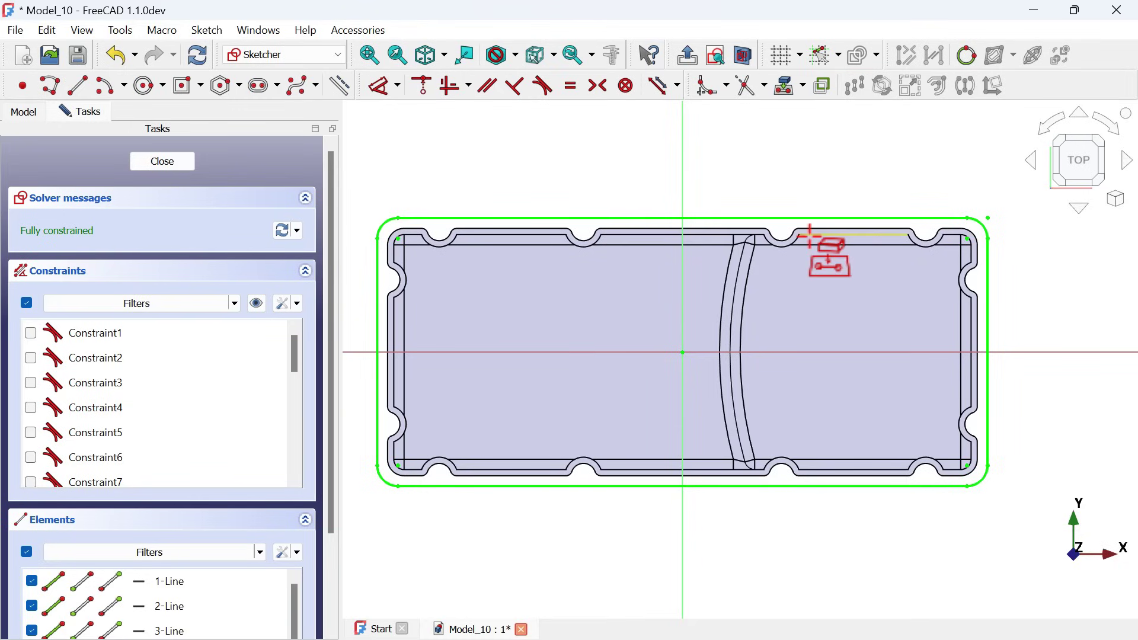
key("Escape")
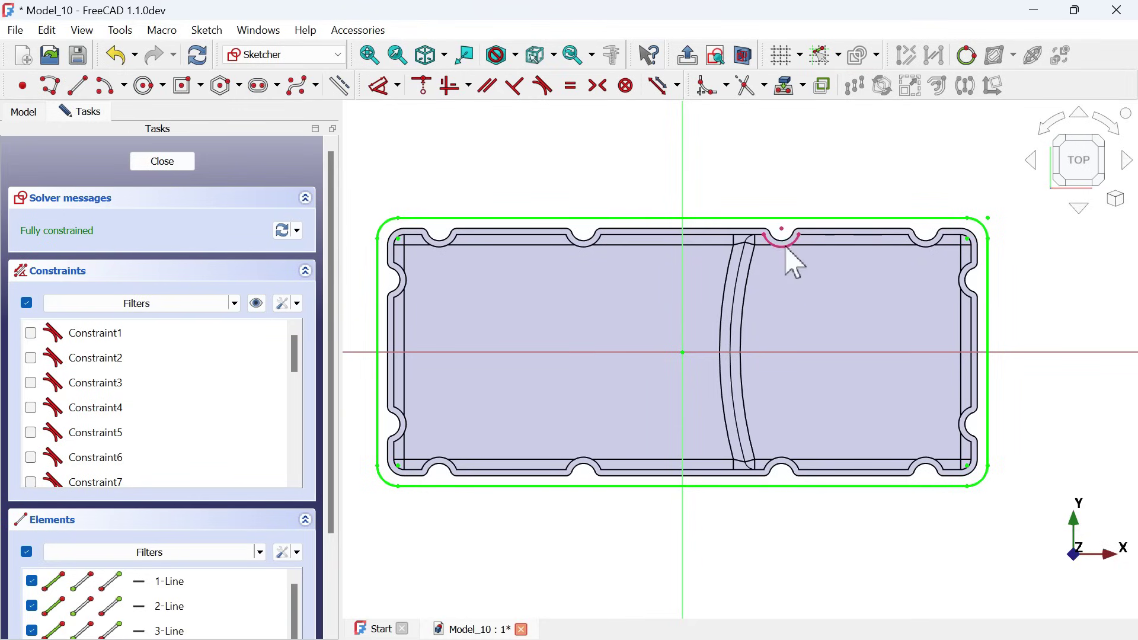
left_click(853, 236)
left_click(939, 242)
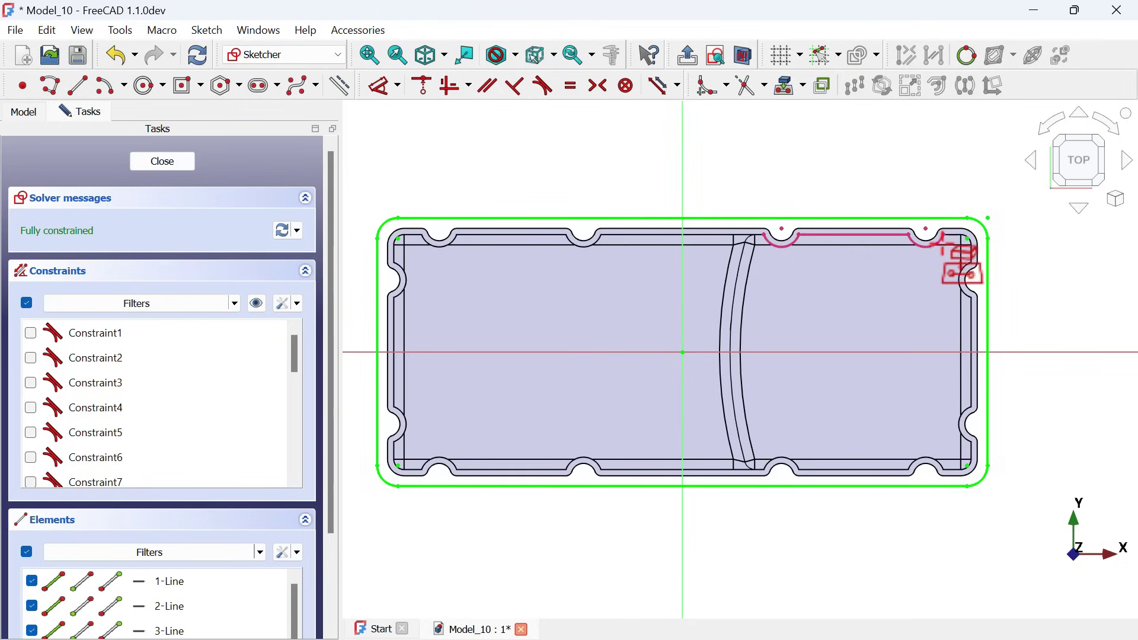
scroll(1002, 246, "up", 5)
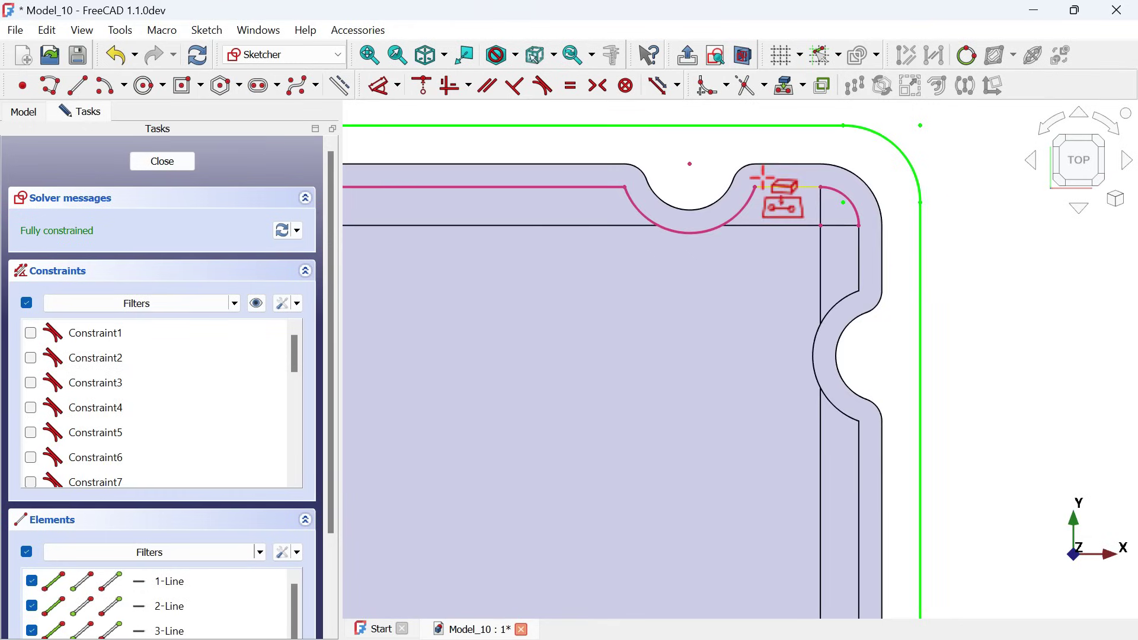
left_click(771, 187)
left_click(859, 261)
left_click(822, 320)
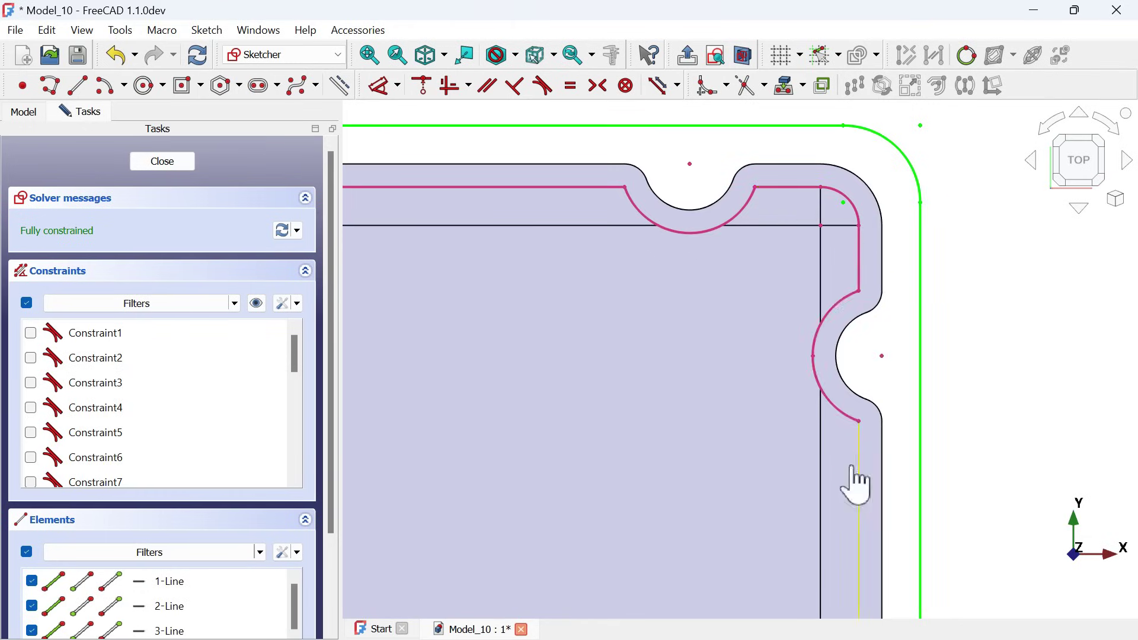
Continue projecting the inner rim edges down the shell's right side and around the lower-right corner onto the bottom side.
left_click(858, 483)
scroll(909, 399, "down", 5)
scroll(924, 466, "up", 5)
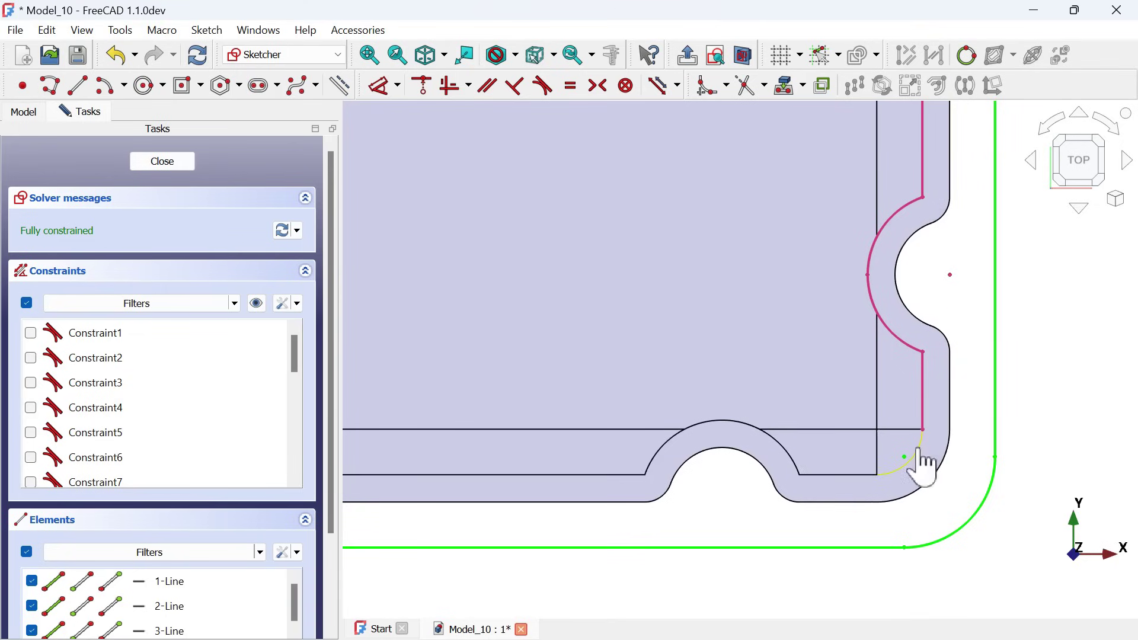
left_click(923, 466)
scroll(617, 465, "down", 4)
left_click(935, 412)
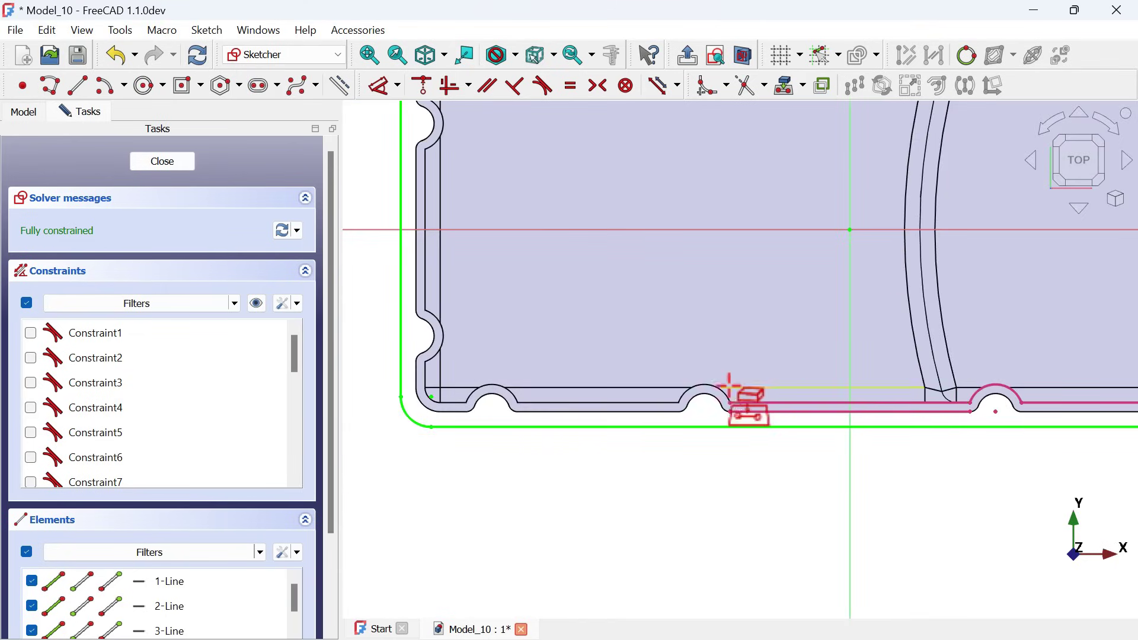
Project the inner rim edges along the left half of the bottom side and around the lower-left corner up to the first side boss.
left_click(593, 404)
left_click(492, 386)
scroll(429, 388, "up", 3)
left_click(428, 379)
scroll(451, 403, "down", 3)
left_click(452, 366)
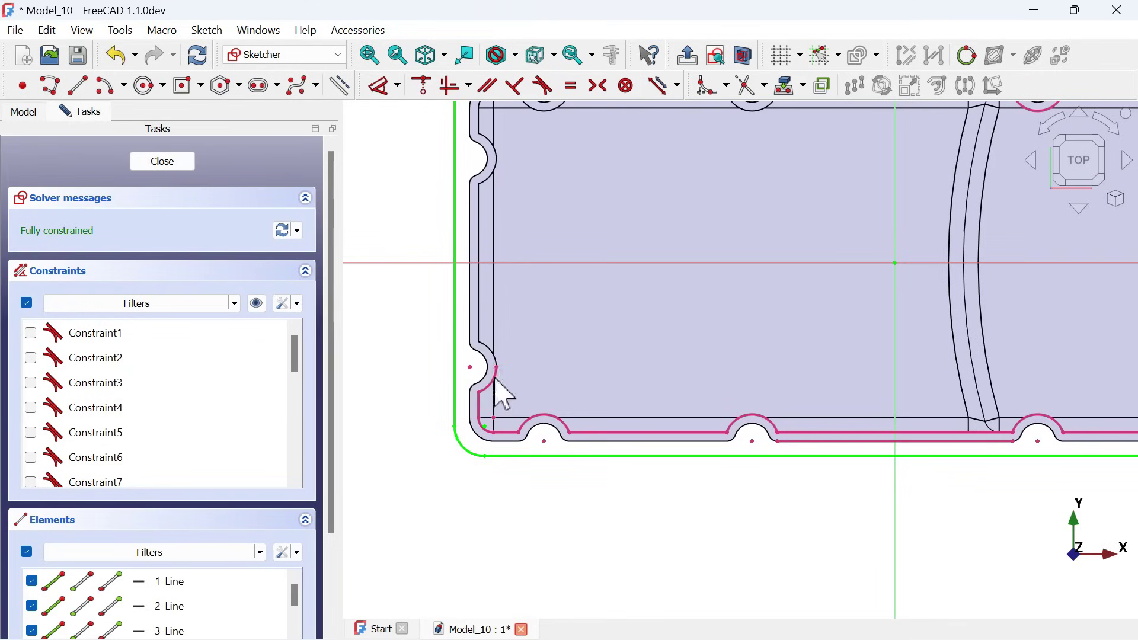
Project the remaining inner rim edges up the left side and around the upper-left corner to close the loop, and leave external geometry projection.
scroll(497, 380, "down", 5)
scroll(480, 251, "up", 8)
left_click(572, 330)
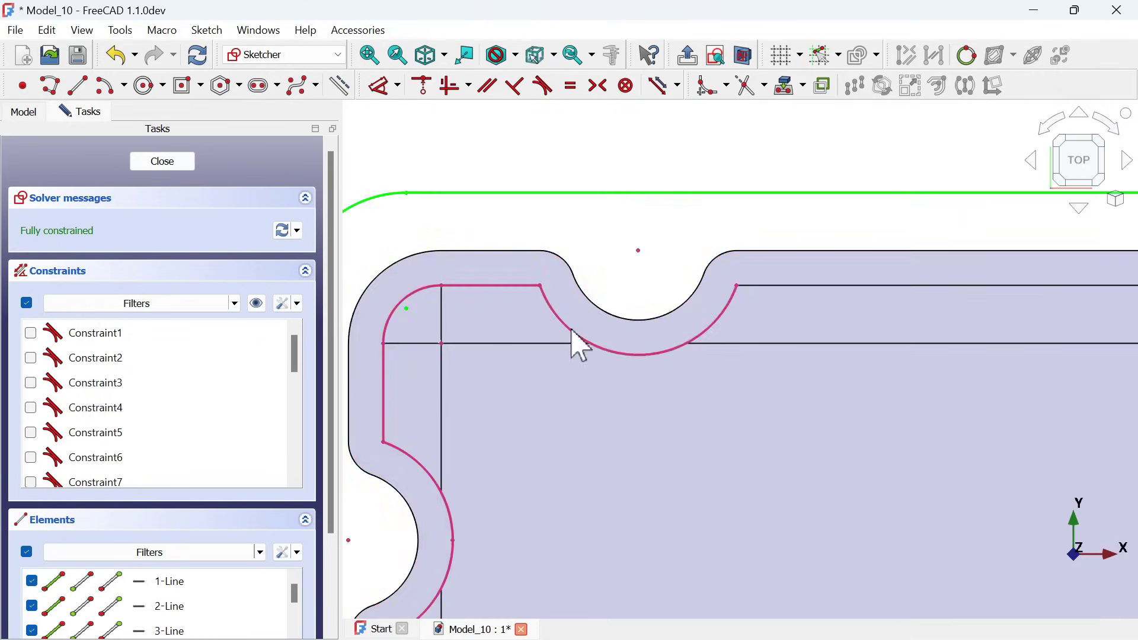
scroll(579, 347, "down", 6)
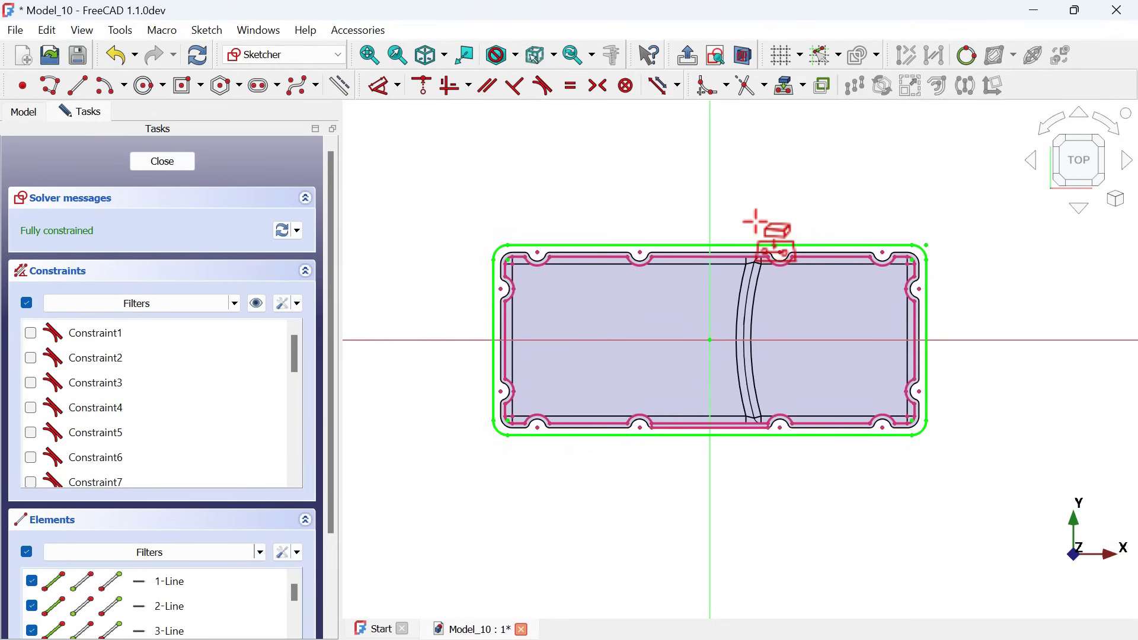
right_click(783, 201)
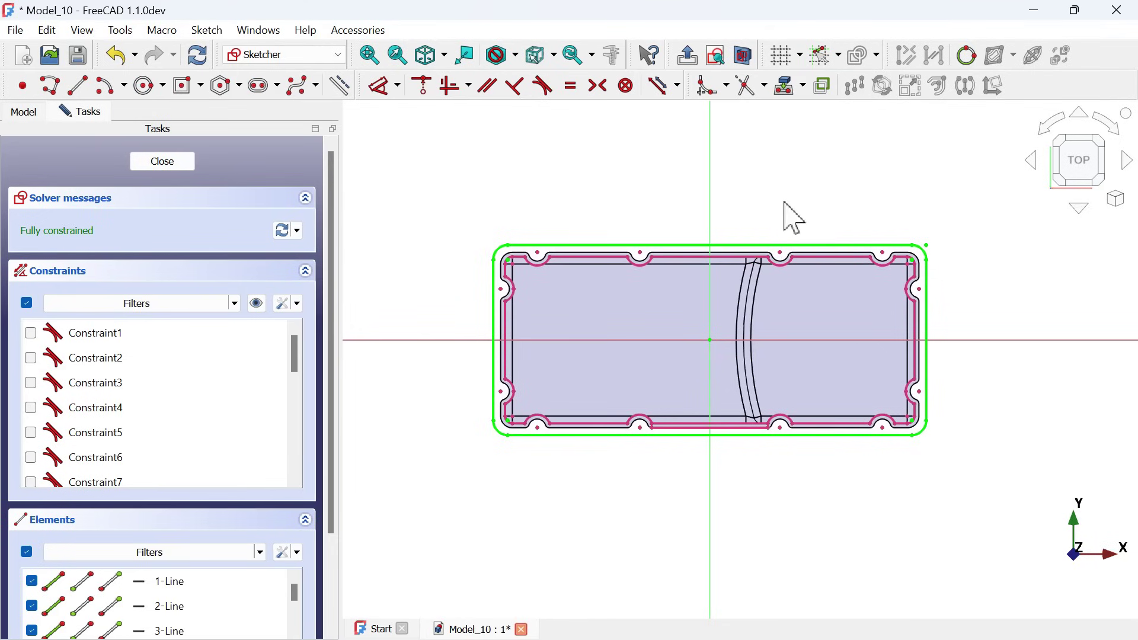
Delete the stray projected outer edge between the two middle bosses on the bottom side.
scroll(688, 465, "up", 4)
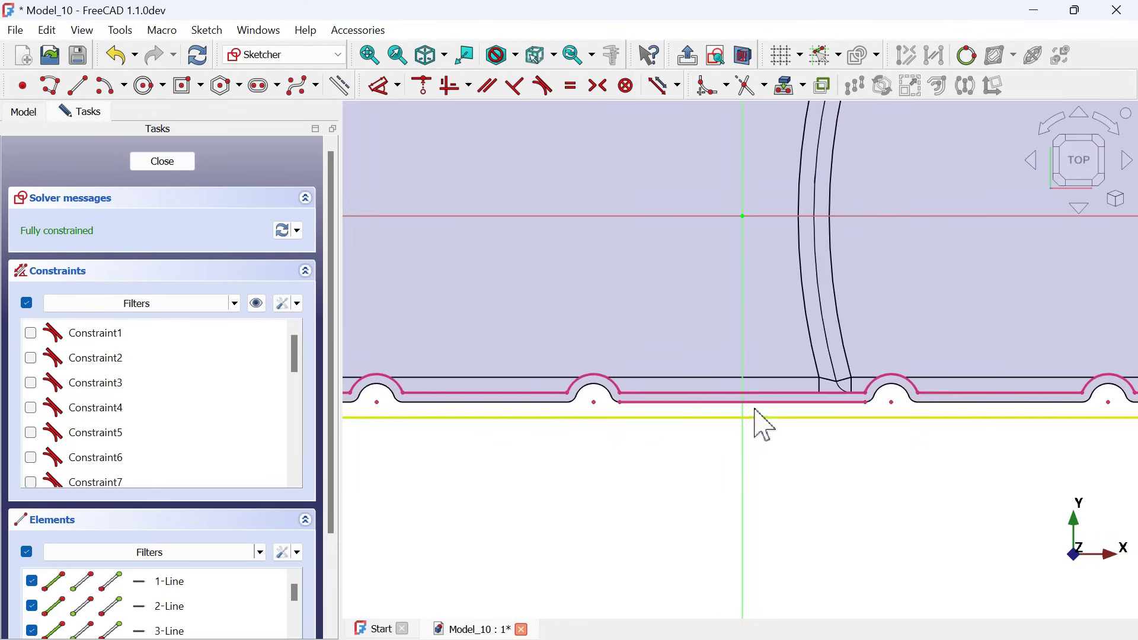
left_click(781, 402)
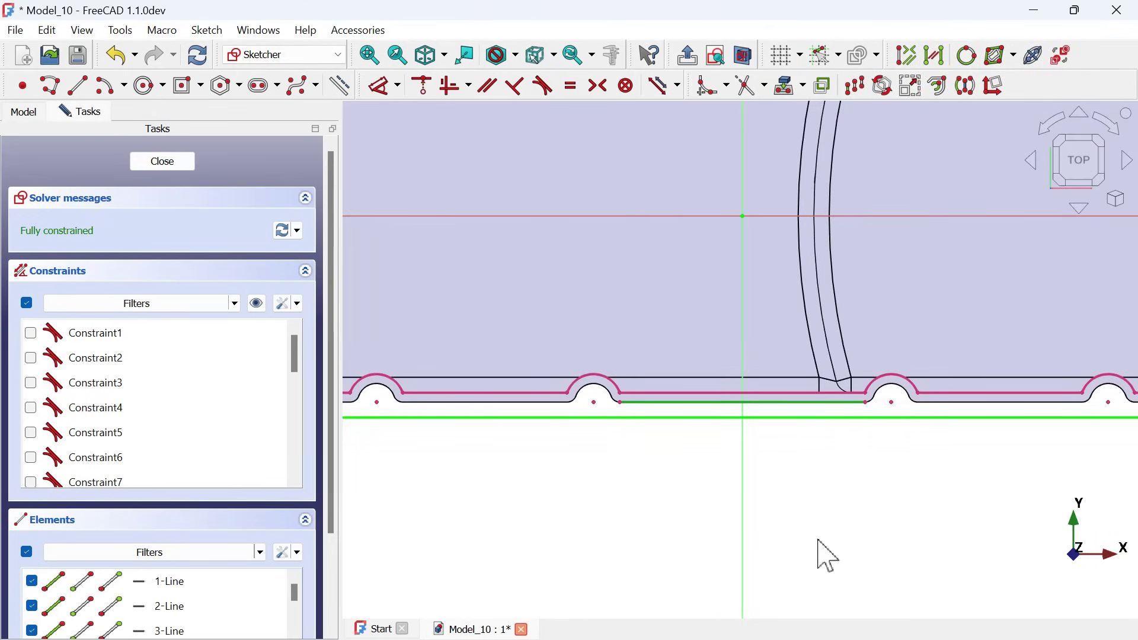
scroll(655, 447, "down", 5)
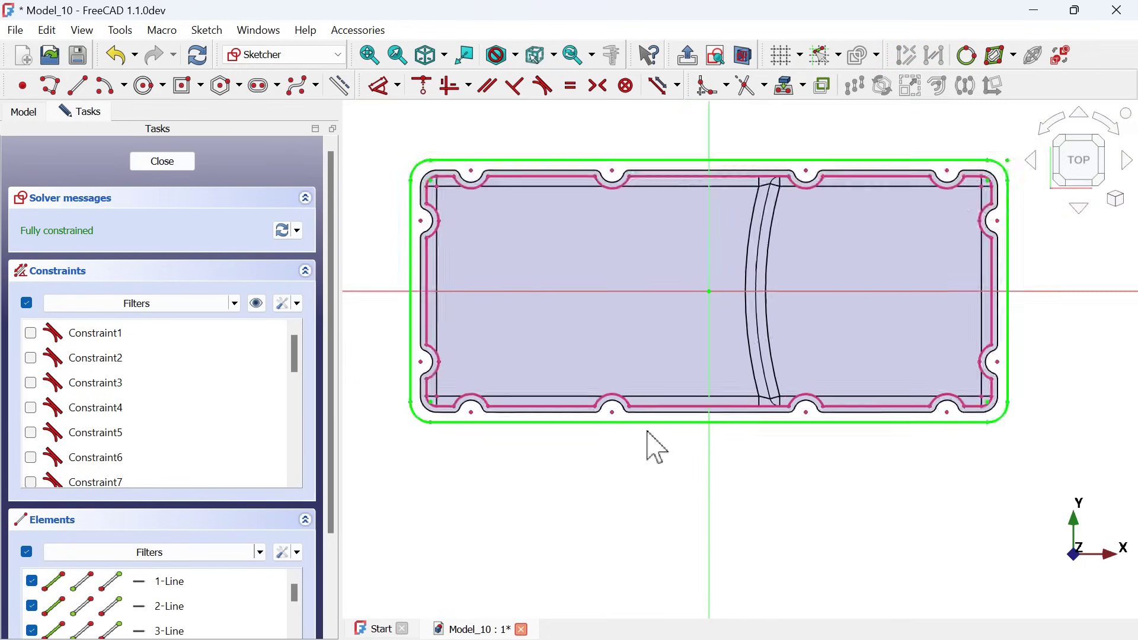
Check the hole diameter in the exercise drawing and sketch a circle centred on each of the four boss centres along the top side.
scroll(755, 384, "up", 2)
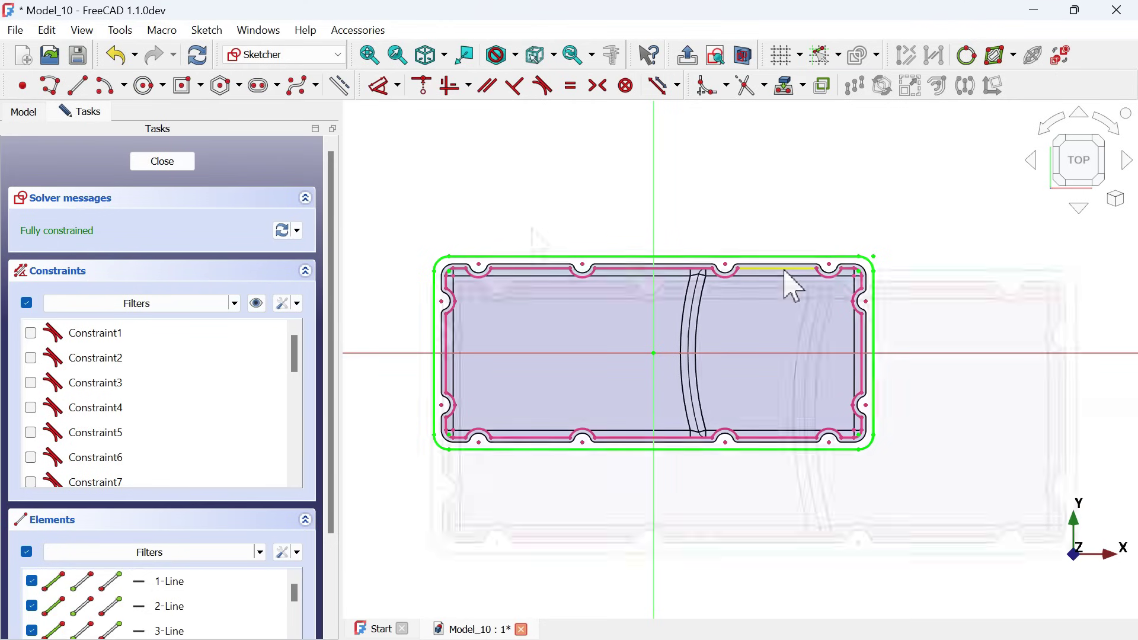
scroll(541, 243, "up", 2)
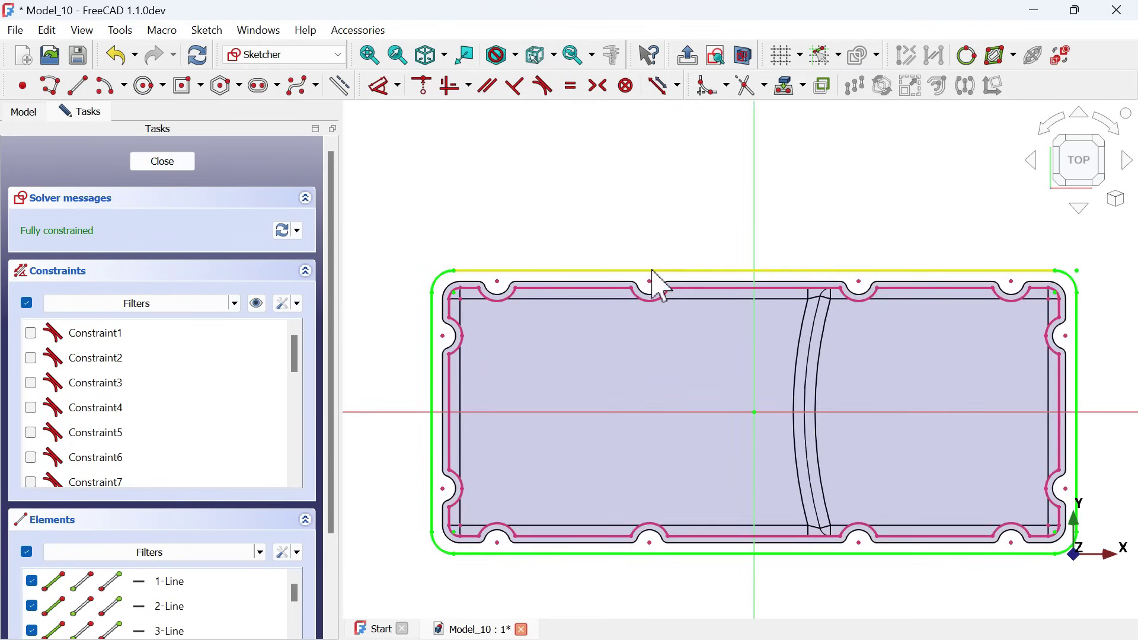
key("alt+Tab")
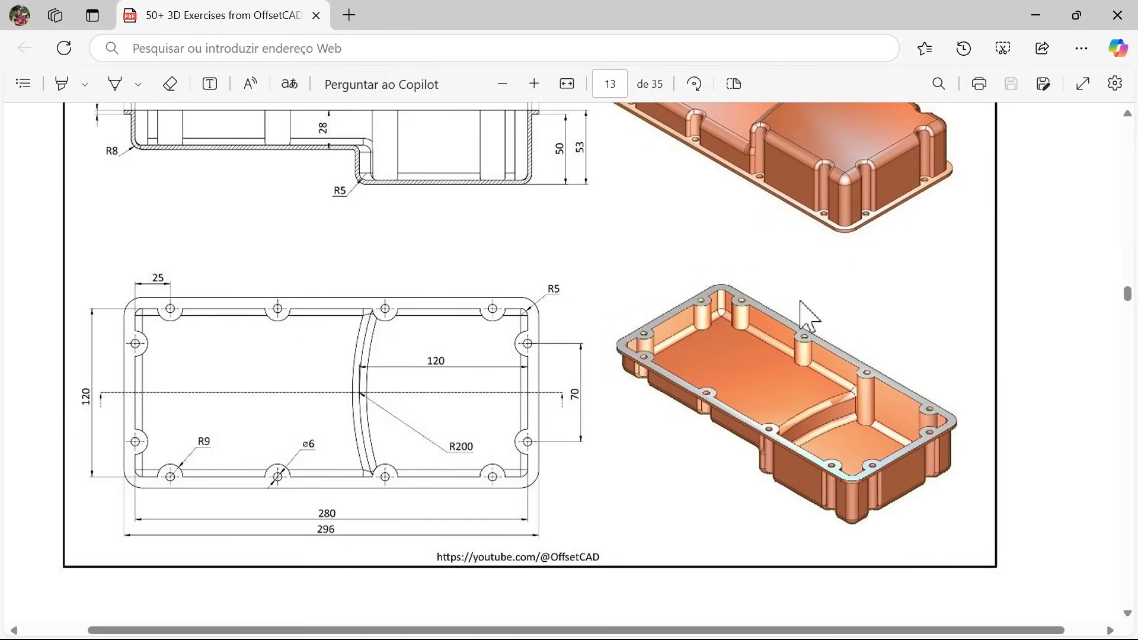
key("alt+Tab")
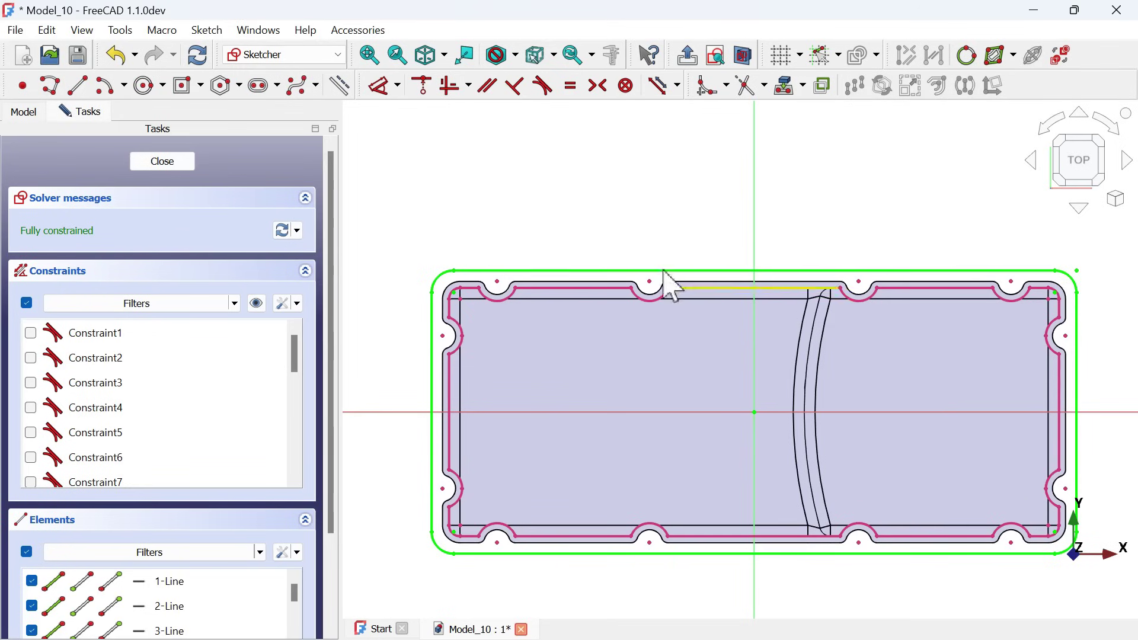
left_click(145, 85)
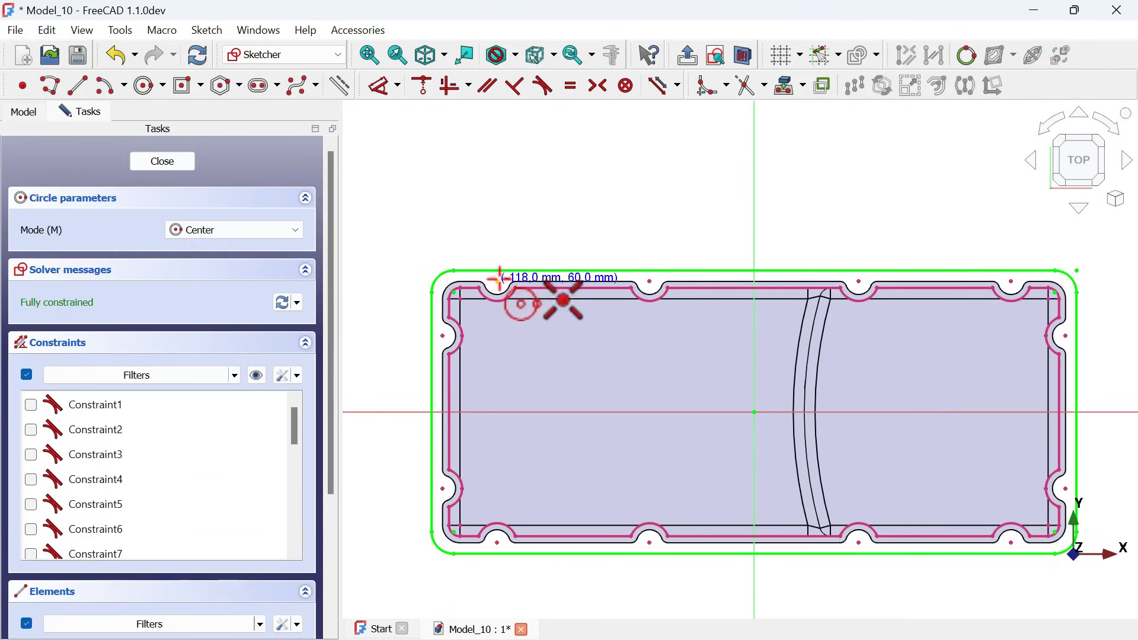
left_click(498, 282)
left_click(507, 249)
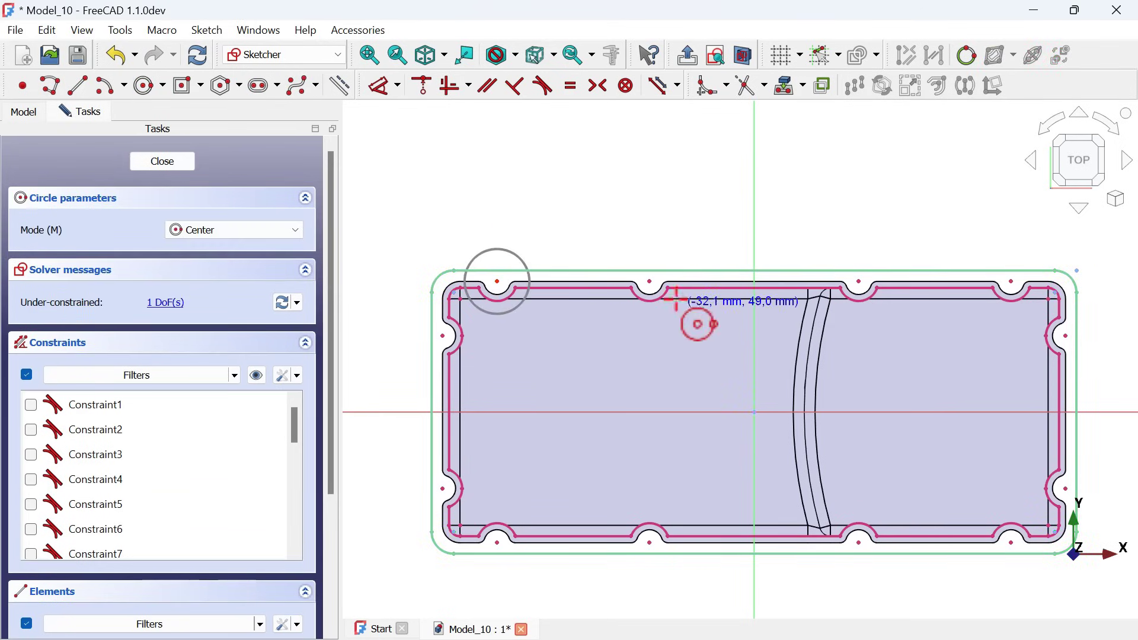
left_click(650, 282)
left_click(682, 237)
left_click(859, 282)
left_click(883, 217)
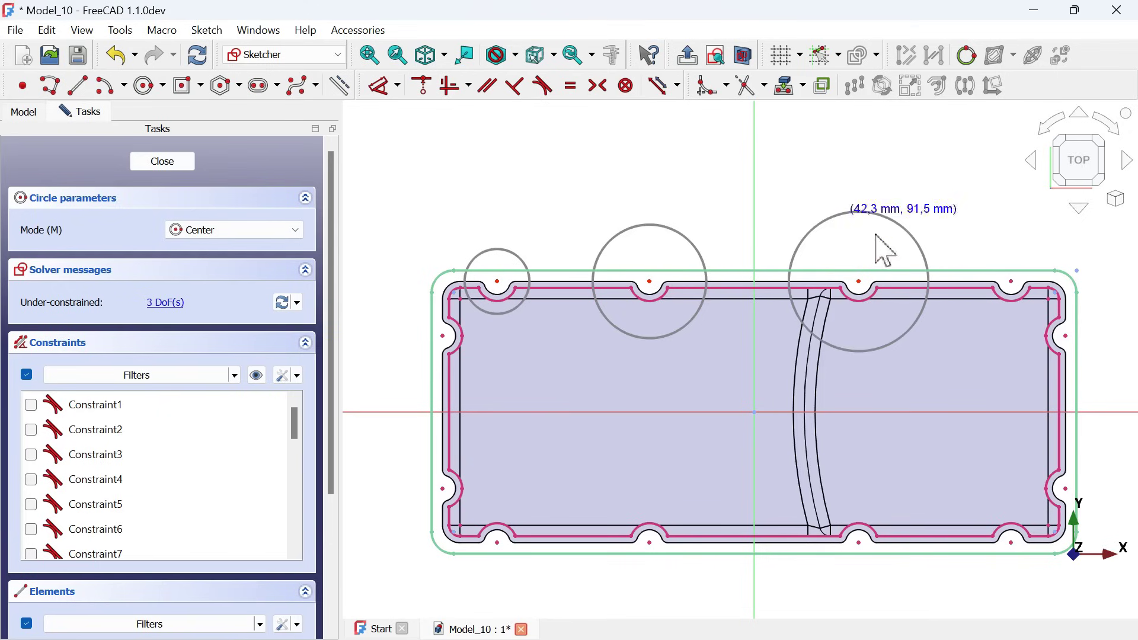
left_click(1011, 281)
left_click(1034, 231)
Sketch a circle centred on each of the two boss centres on the right side.
scroll(877, 160, "down", 4)
scroll(963, 249, "up", 5)
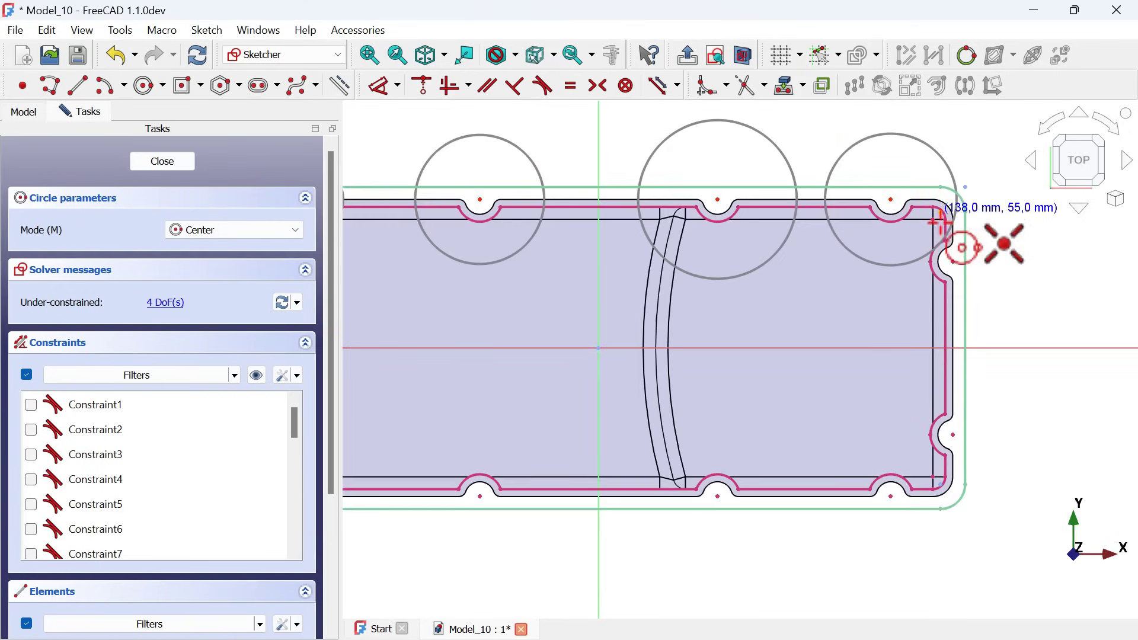
left_click(953, 261)
left_click(1007, 292)
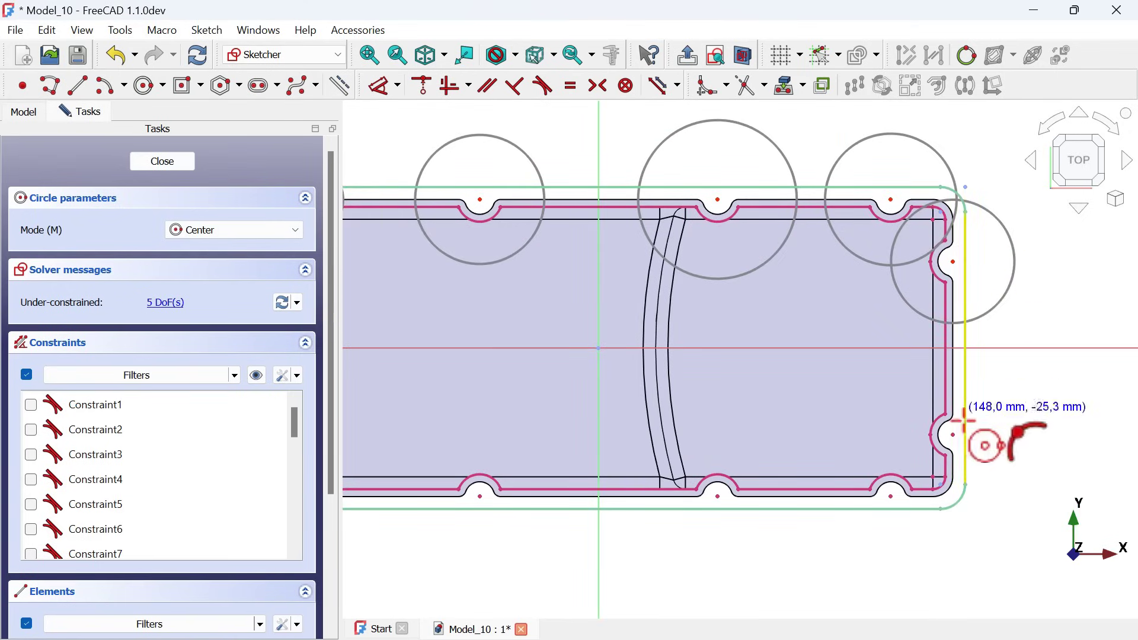
left_click(953, 434)
left_click(919, 483)
Sketch circles centred on the three right-hand boss centres along the bottom side.
left_click(891, 496)
left_click(845, 474)
left_click(717, 496)
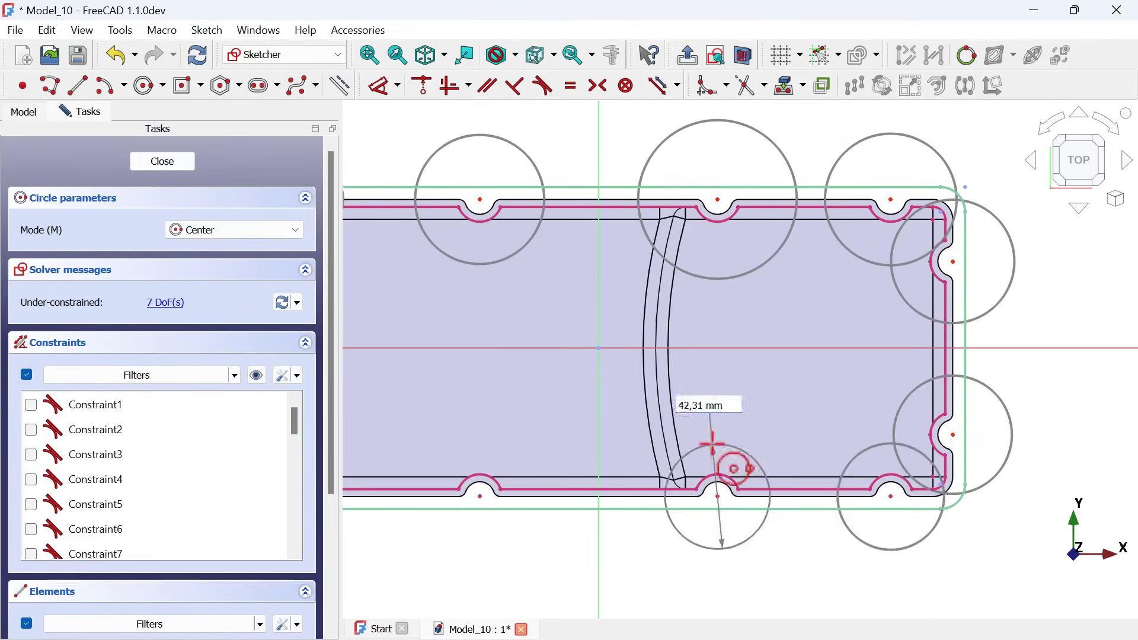
left_click(712, 444)
left_click(480, 496)
left_click(498, 444)
Sketch circles on the last bottom boss centre and both left-side boss centres, and leave the circle tool.
scroll(483, 450, "down", 4)
scroll(492, 415, "up", 4)
left_click(509, 368)
left_click(563, 418)
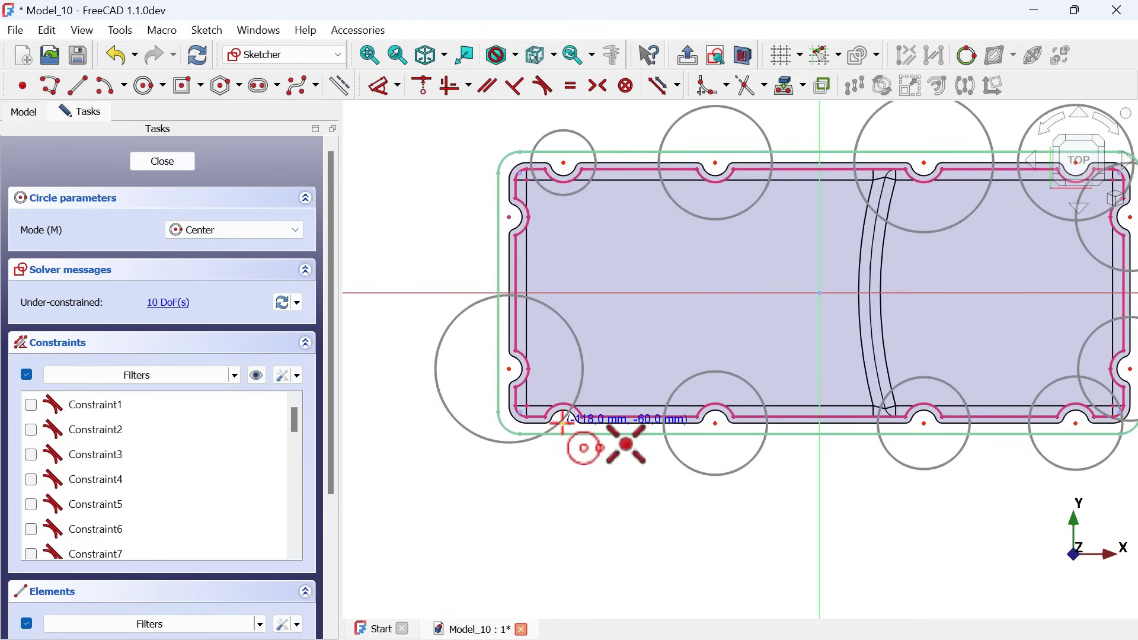
left_click(549, 368)
left_click(509, 217)
left_click(465, 186)
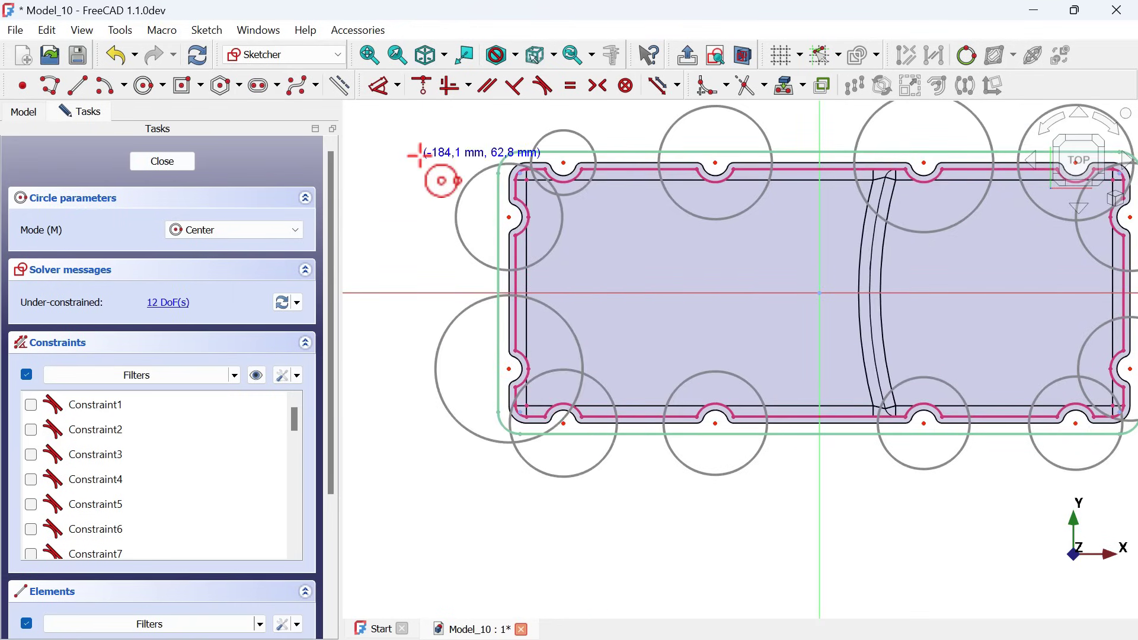
scroll(407, 239, "down", 2)
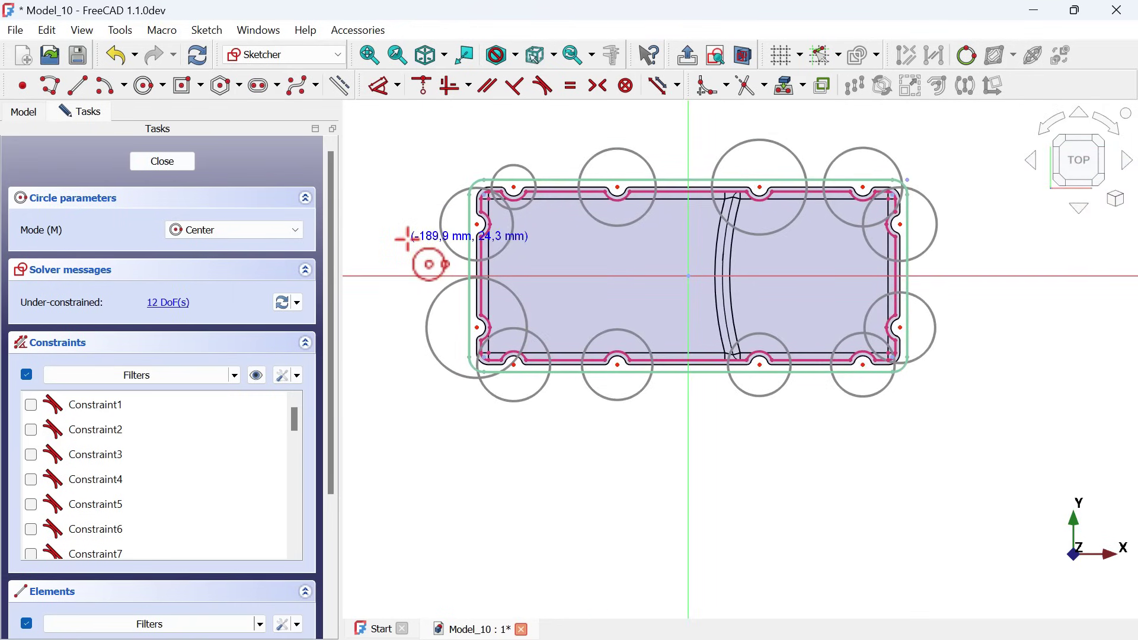
right_click(417, 255)
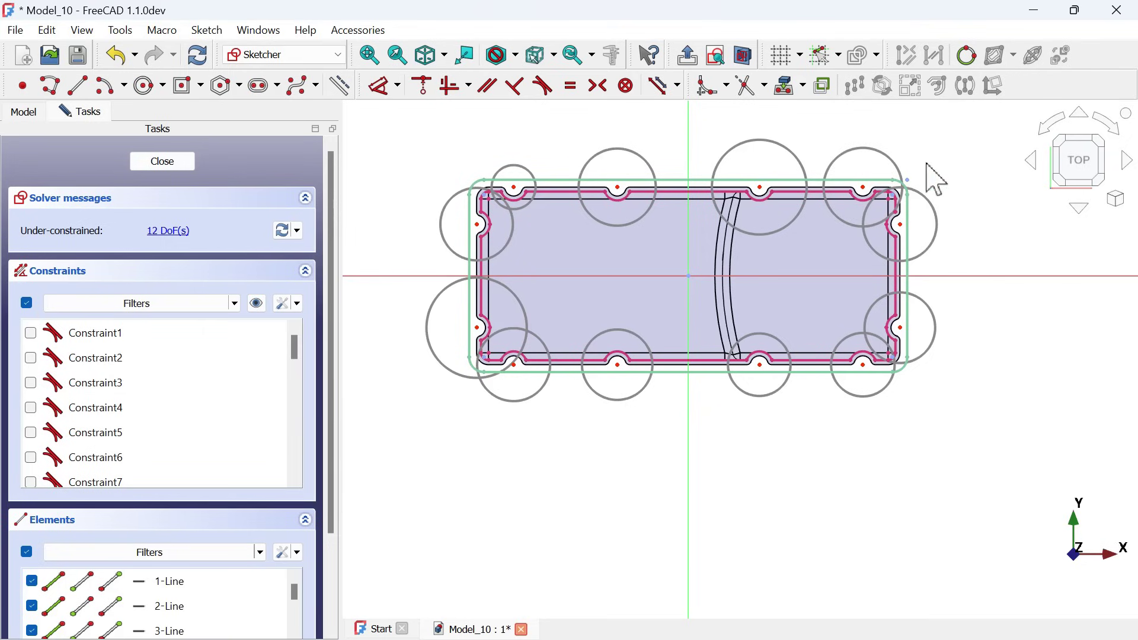
Select all twelve circles and constrain them to an equal diameter of 6 mm.
mouse_move(928, 165)
left_mouse_down()
mouse_move(608, 118)
mouse_move(496, 126)
left_mouse_up()
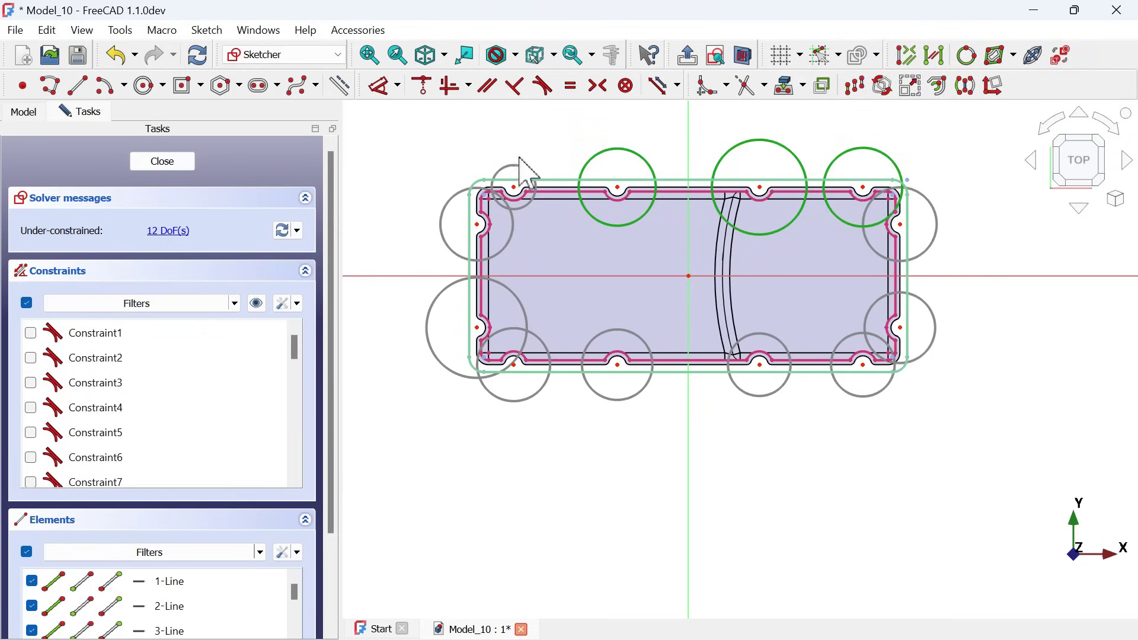
left_click(514, 167)
left_click(431, 345)
left_click(441, 223)
left_click_drag(967, 435, 623, 413)
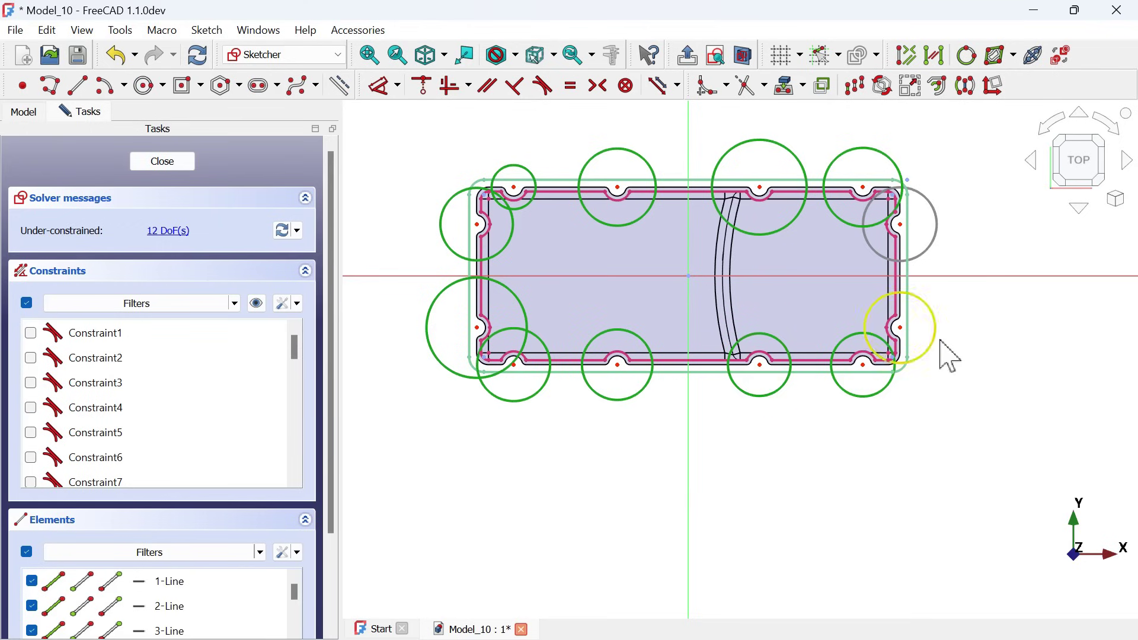
left_click(936, 335)
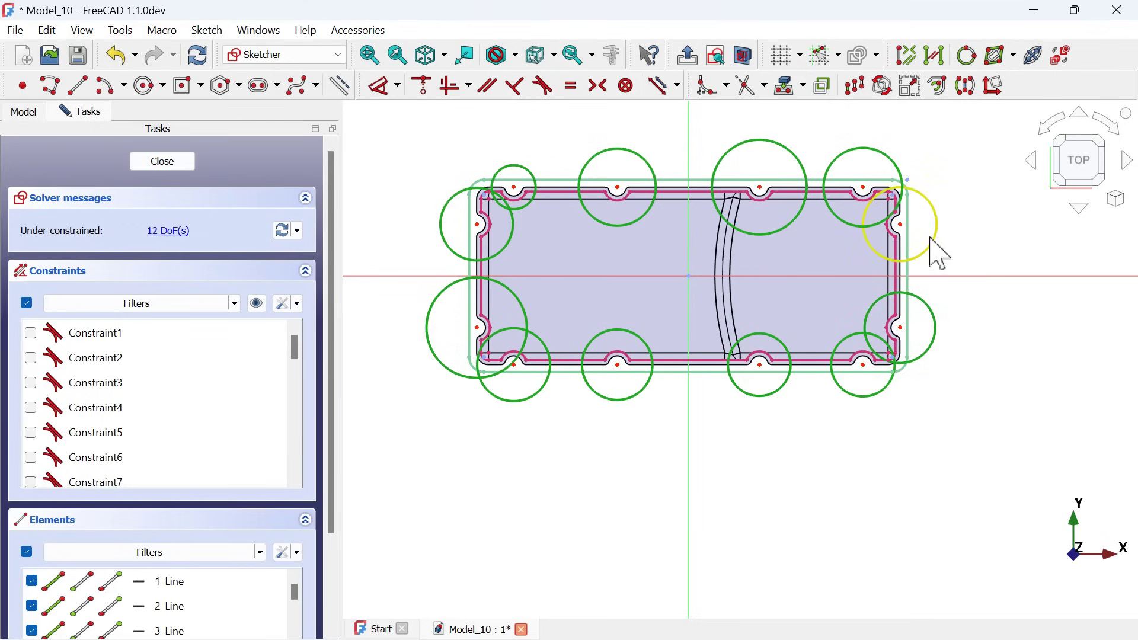
left_click(398, 85)
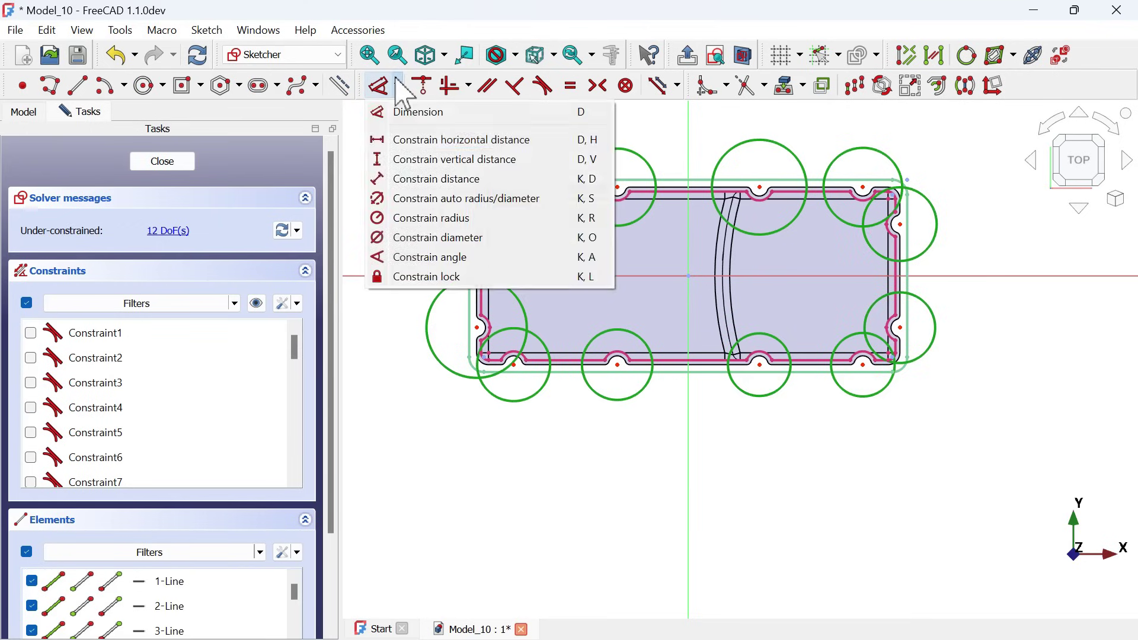
left_click(537, 239)
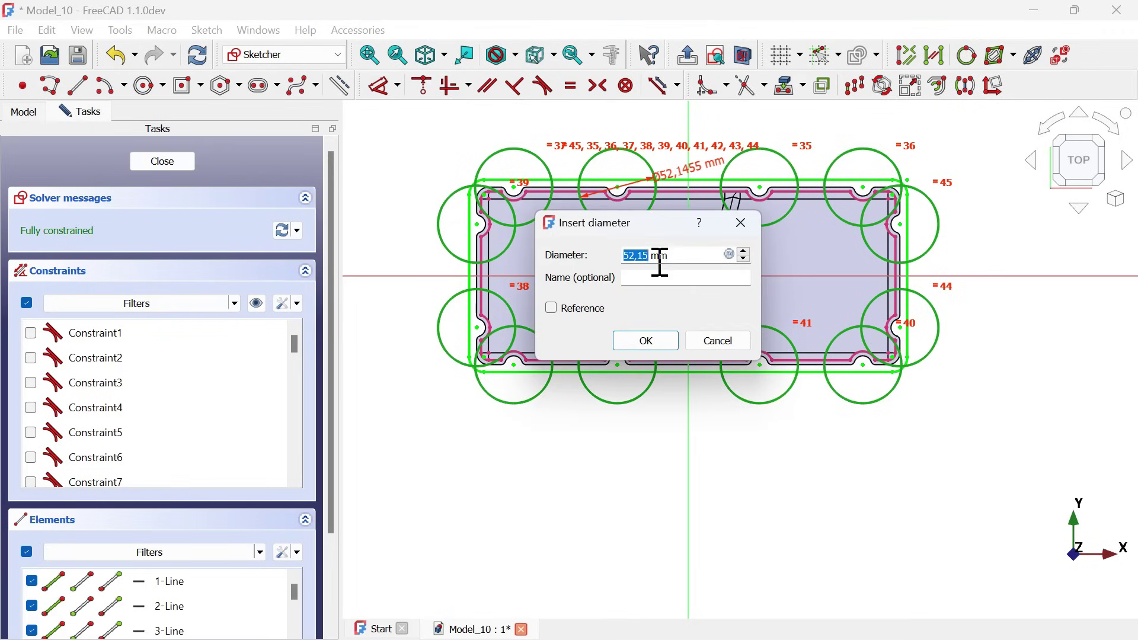
key("Return")
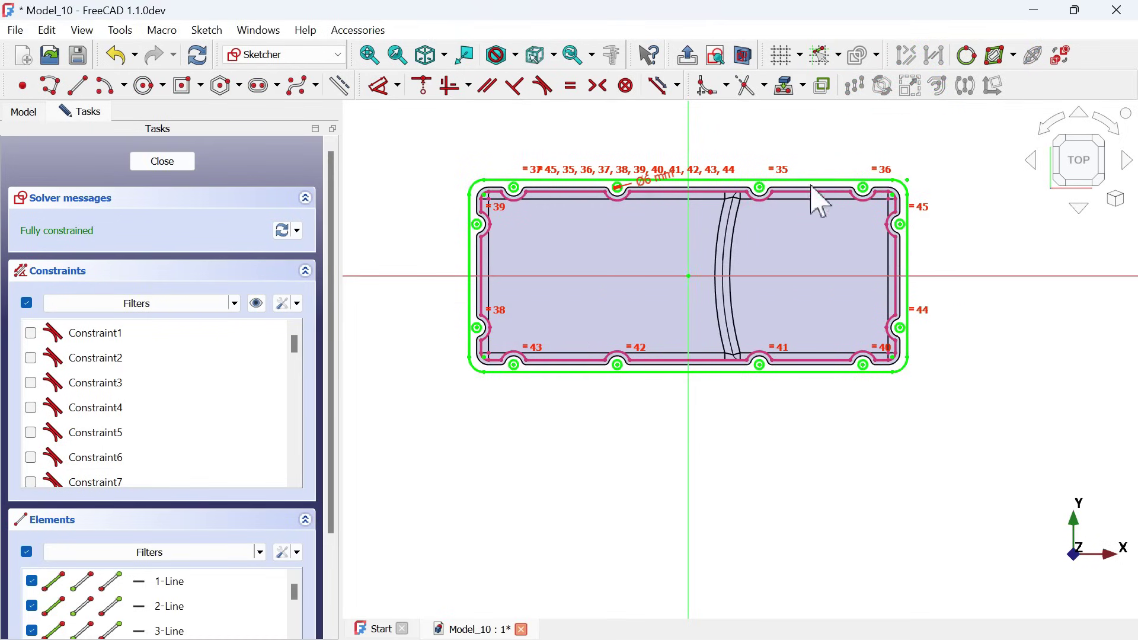
Close the sketch and hide the Thickness feature to inspect the flange profile on its own.
scroll(720, 189, "up", 3)
scroll(721, 190, "down", 1)
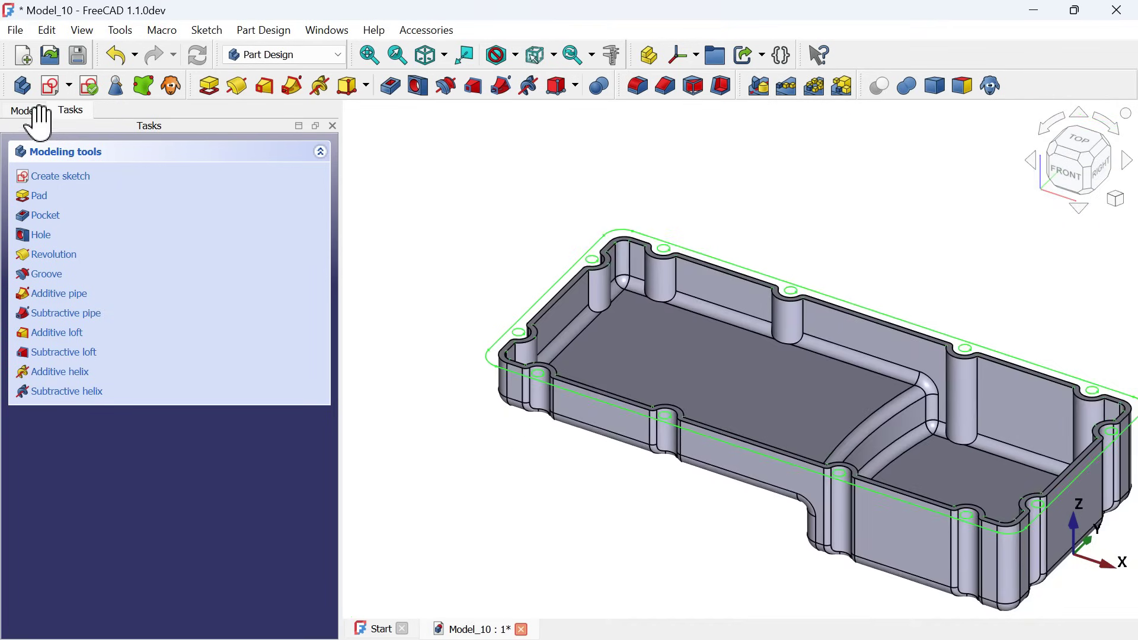
left_click(28, 110)
left_click(119, 285)
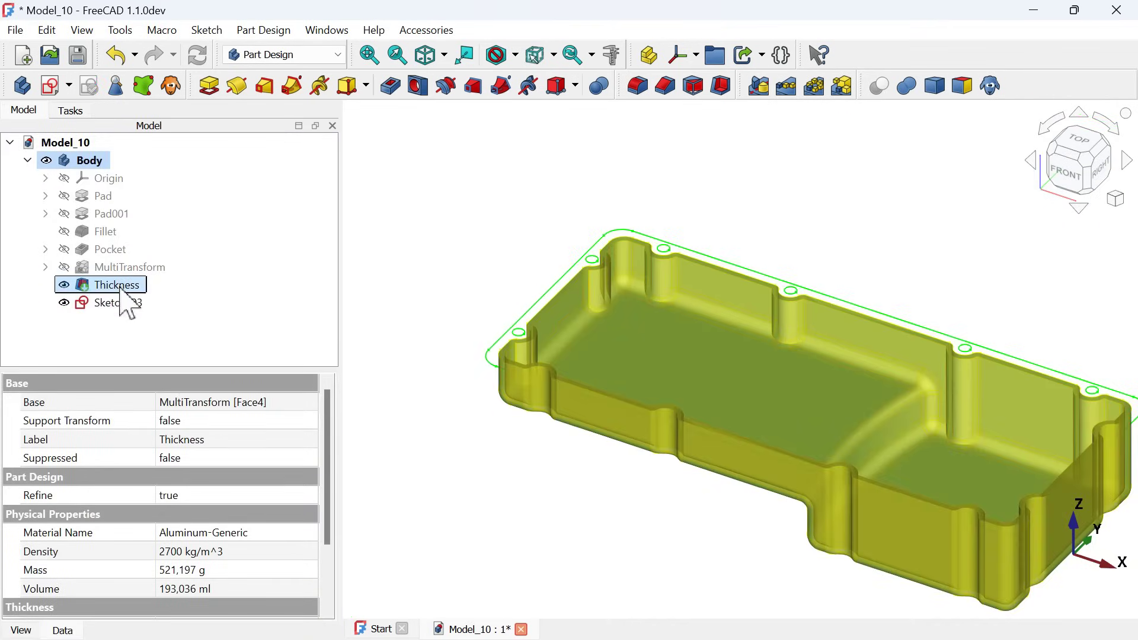
key("space")
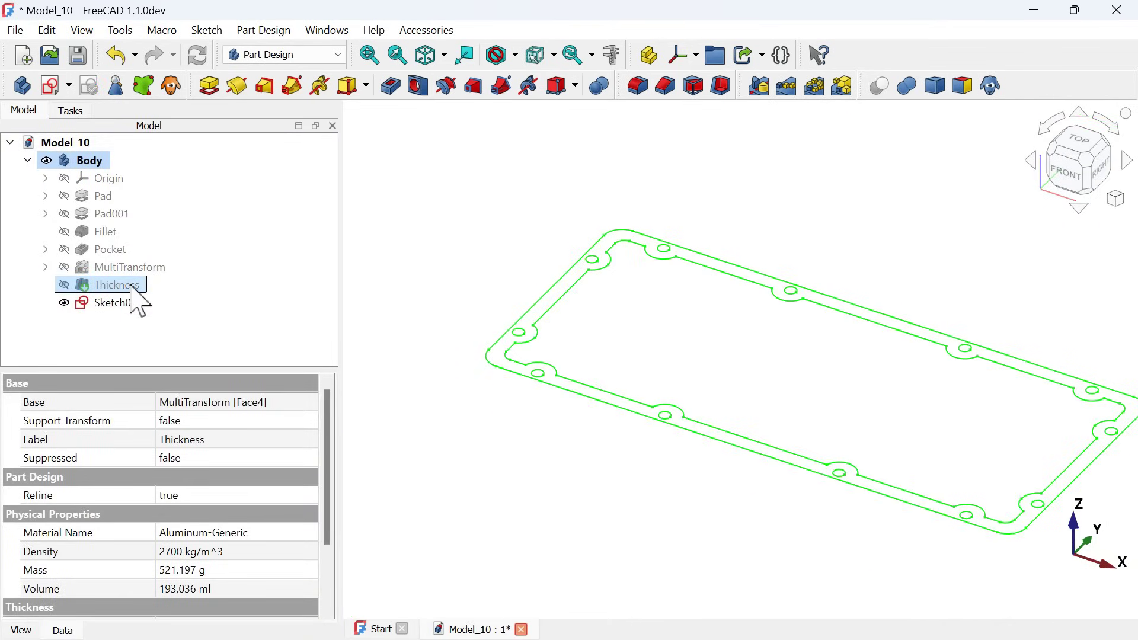
left_click(476, 290)
scroll(467, 278, "down", 3)
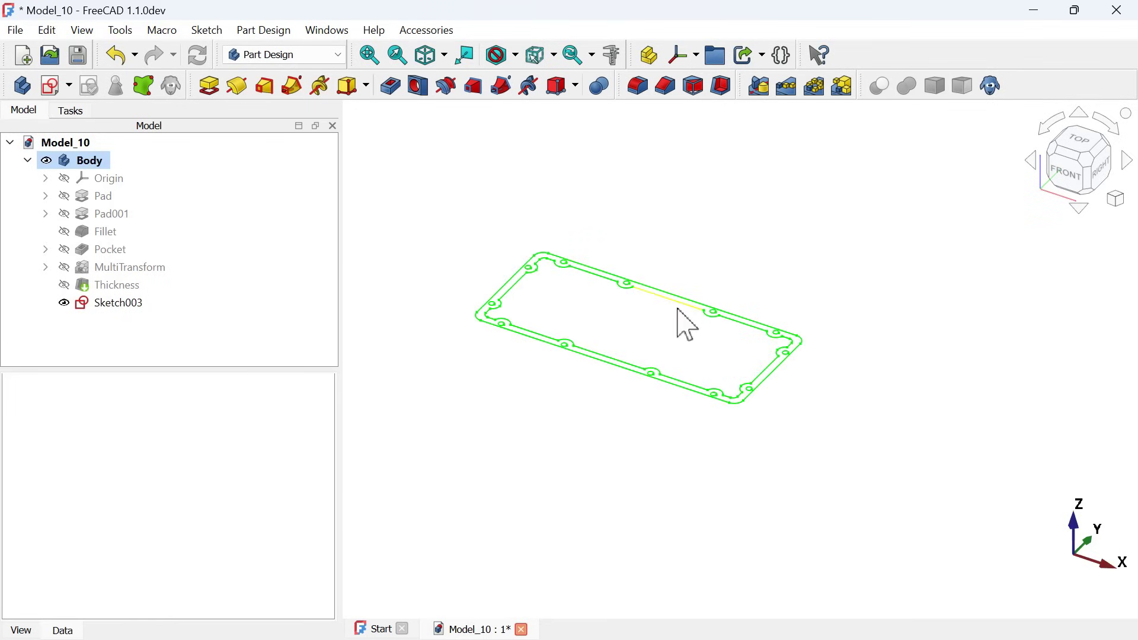
scroll(680, 323, "up", 3)
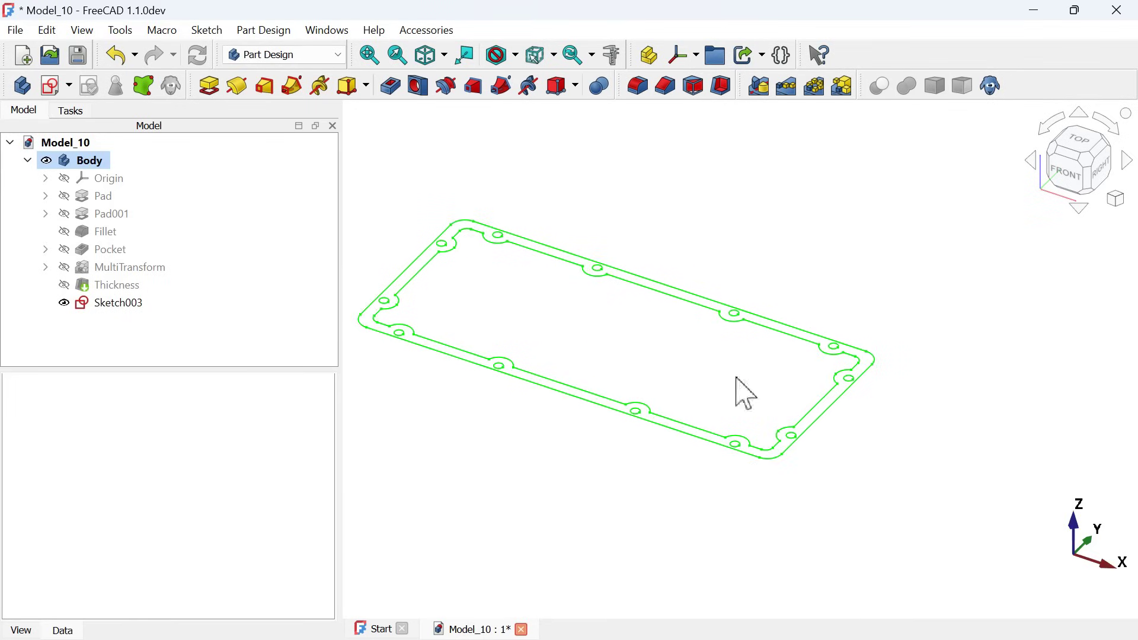
scroll(921, 373, "down", 3)
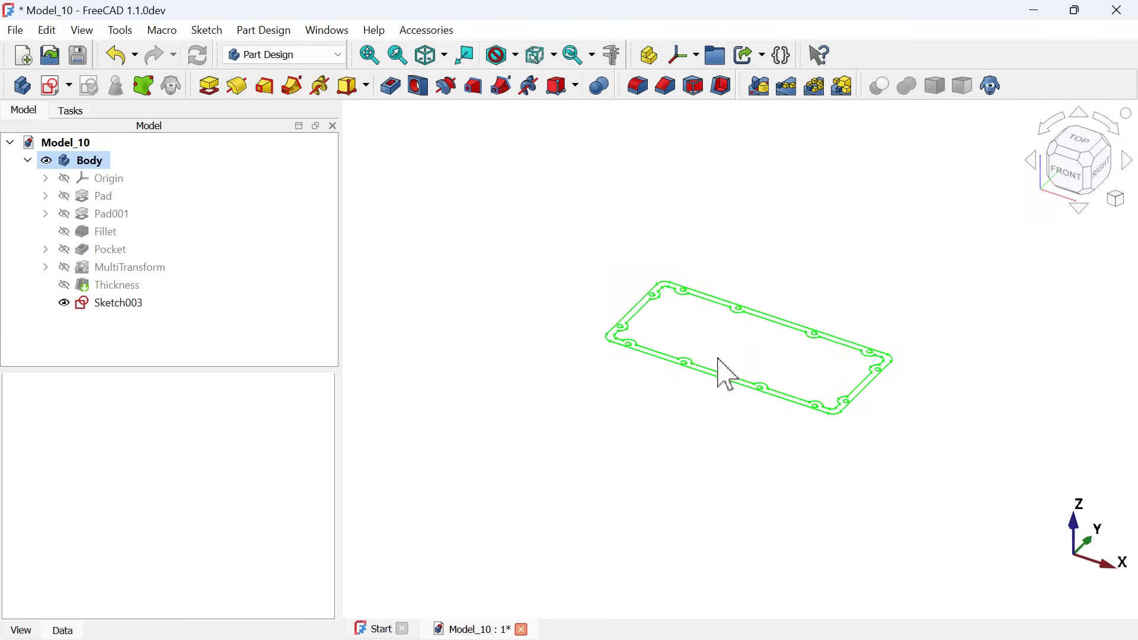
scroll(724, 374, "up", 3)
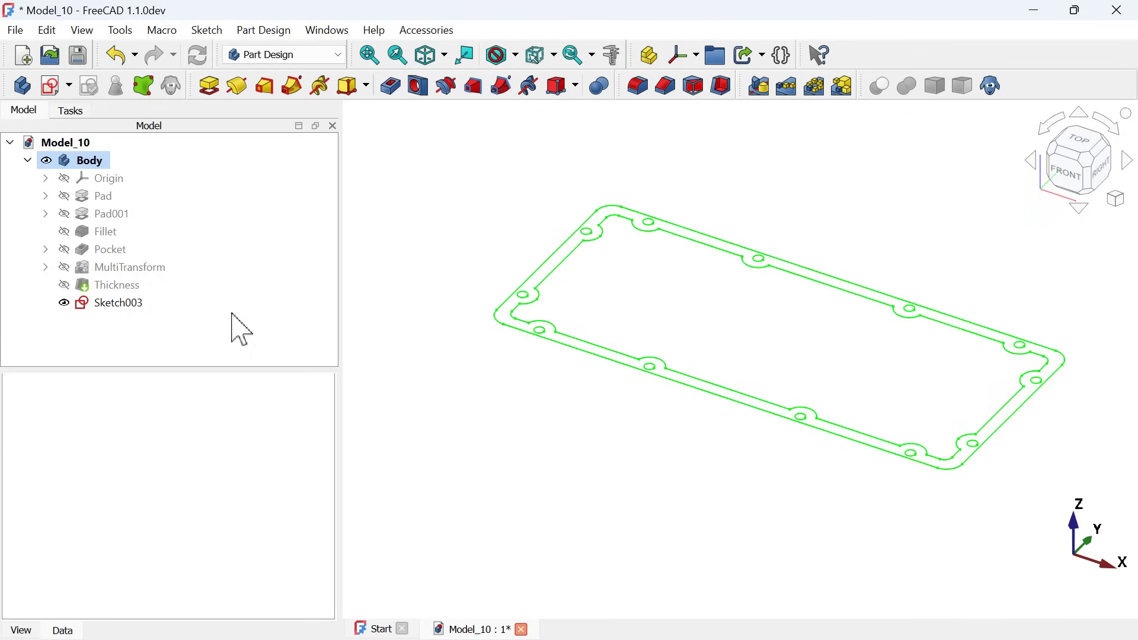
Show the Thickness feature again together with the flange sketch.
left_click(98, 286)
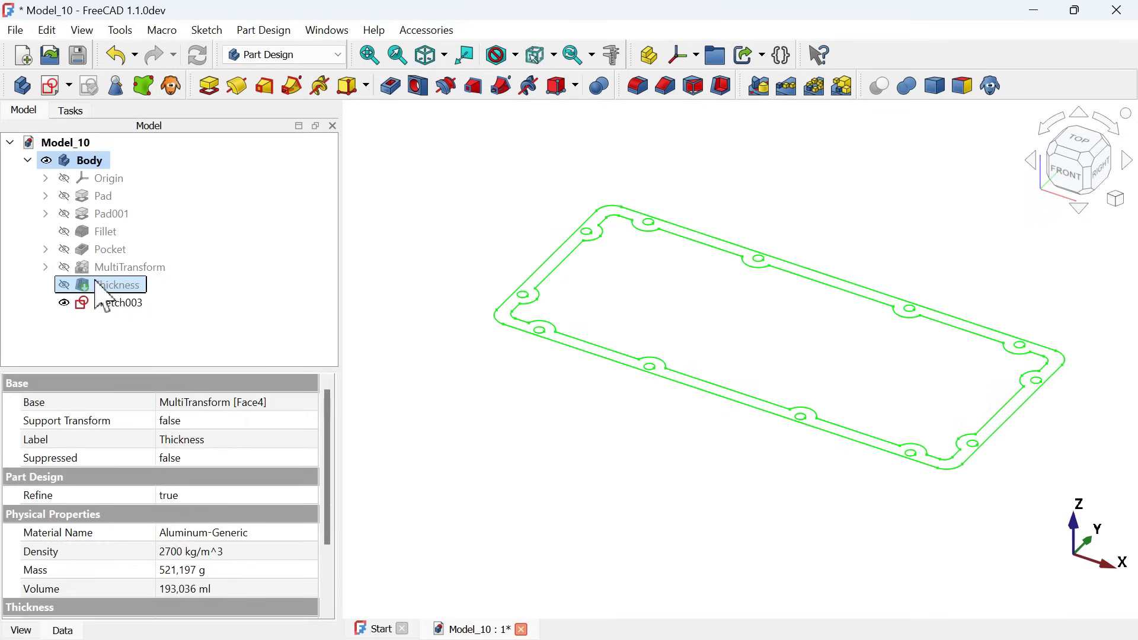
key("space")
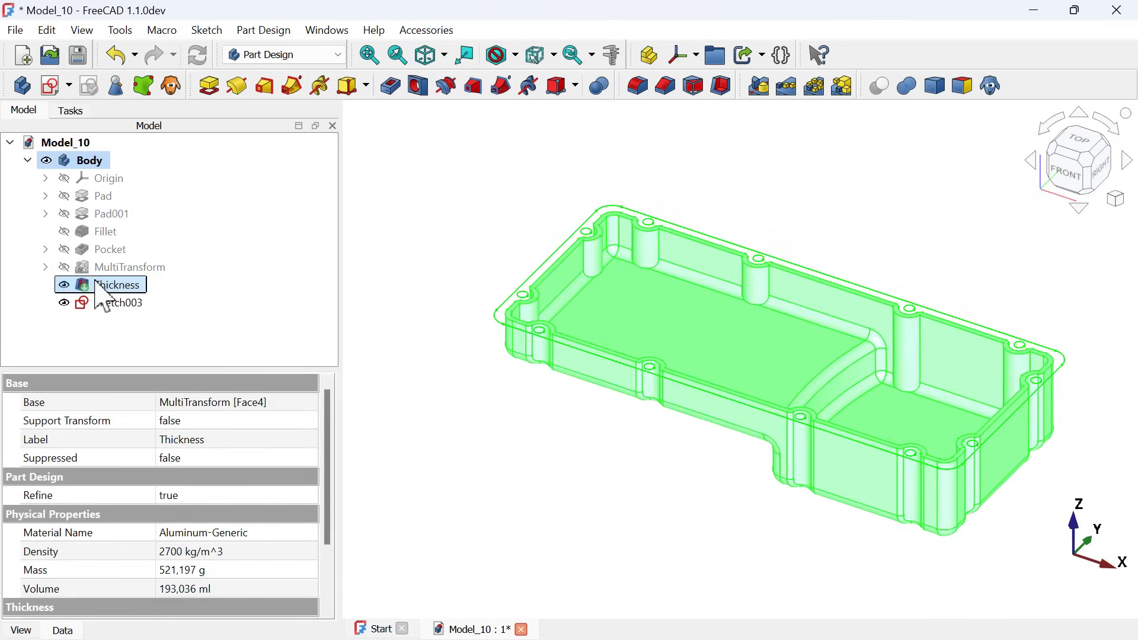
left_click(471, 351)
Pad the flange profile Sketch003 in the reversed direction, so that it extends down around the housing walls.
left_click(126, 304)
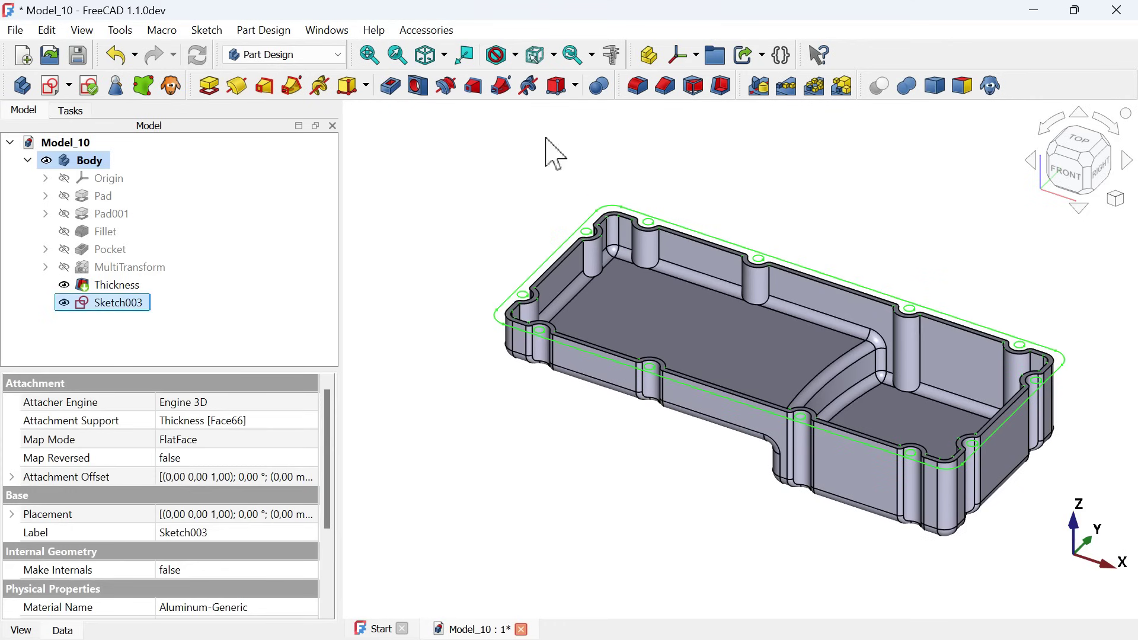
left_click(208, 87)
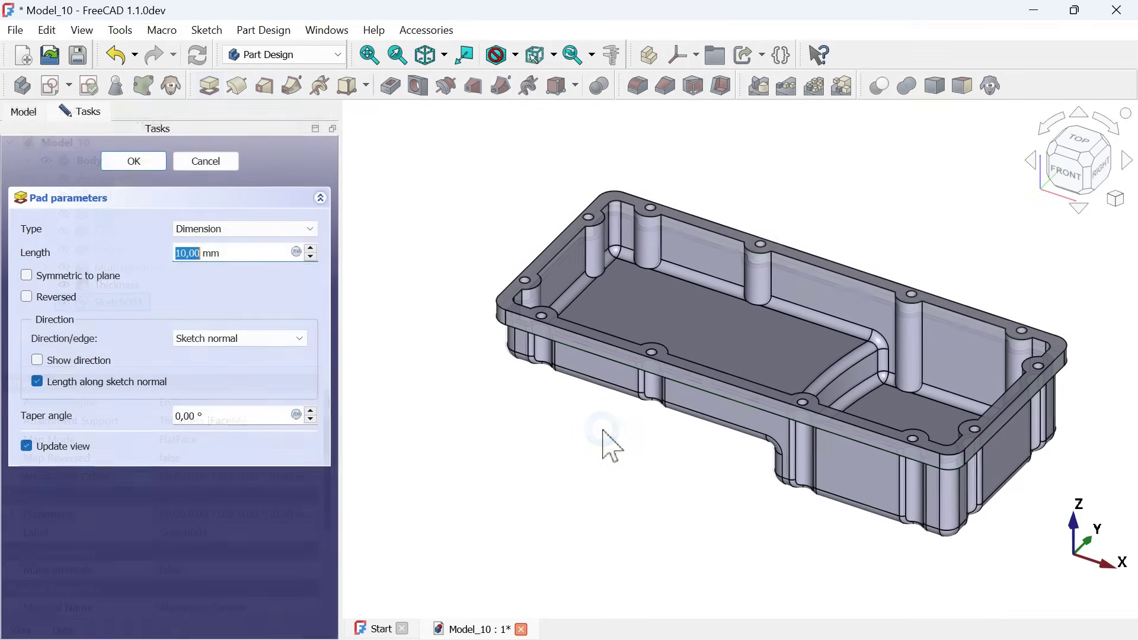
scroll(963, 378, "up", 3)
scroll(963, 378, "down", 3)
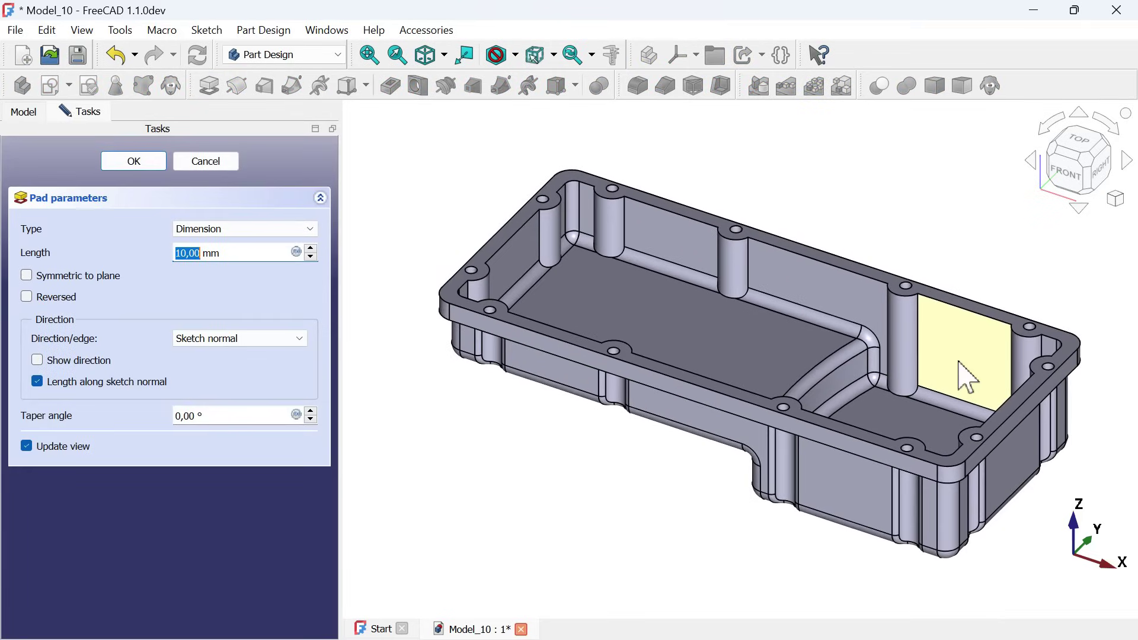
scroll(851, 305, "down", 2)
scroll(972, 298, "up", 3)
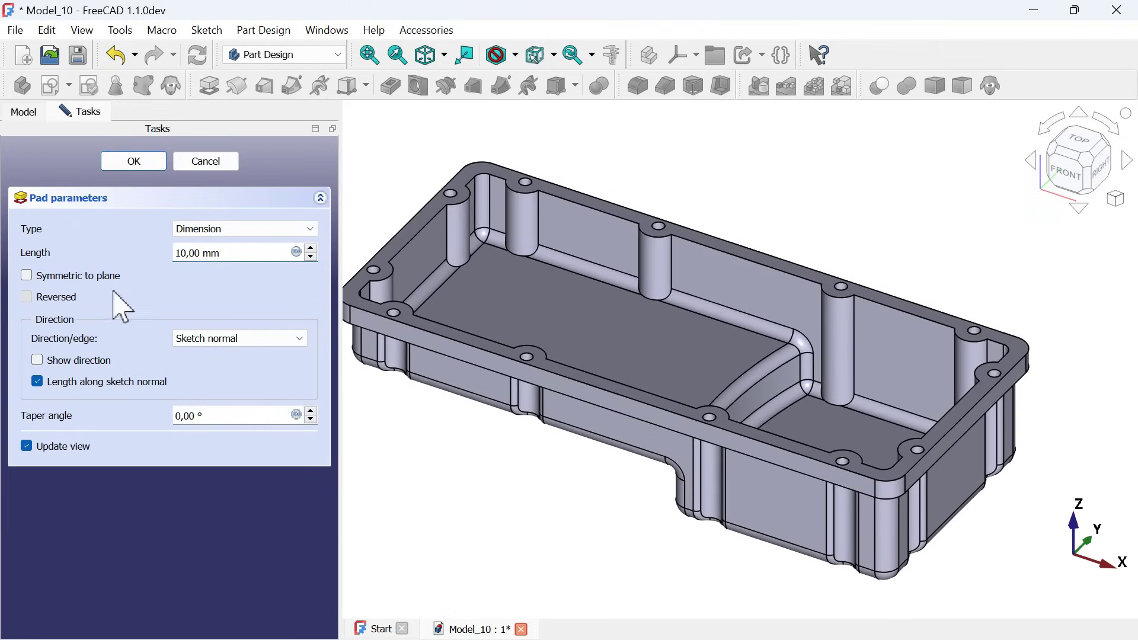
key("space")
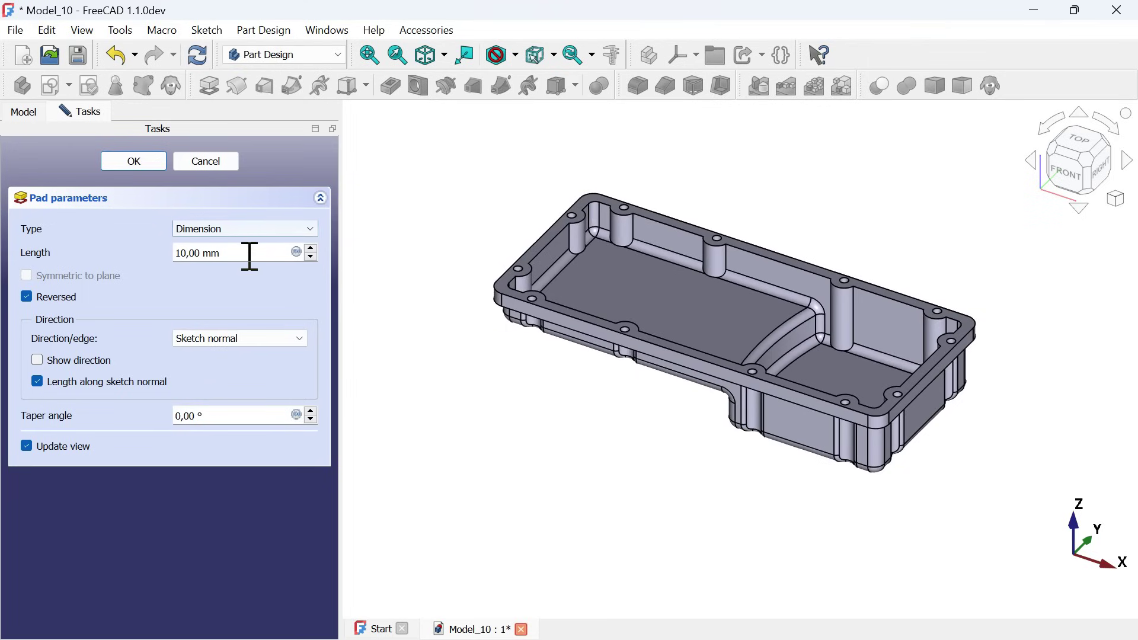
Check the flange thickness in the exercise drawing, set the pad length to 3 mm and confirm the pad.
left_click_drag(249, 254, 129, 248)
key("alt+Tab")
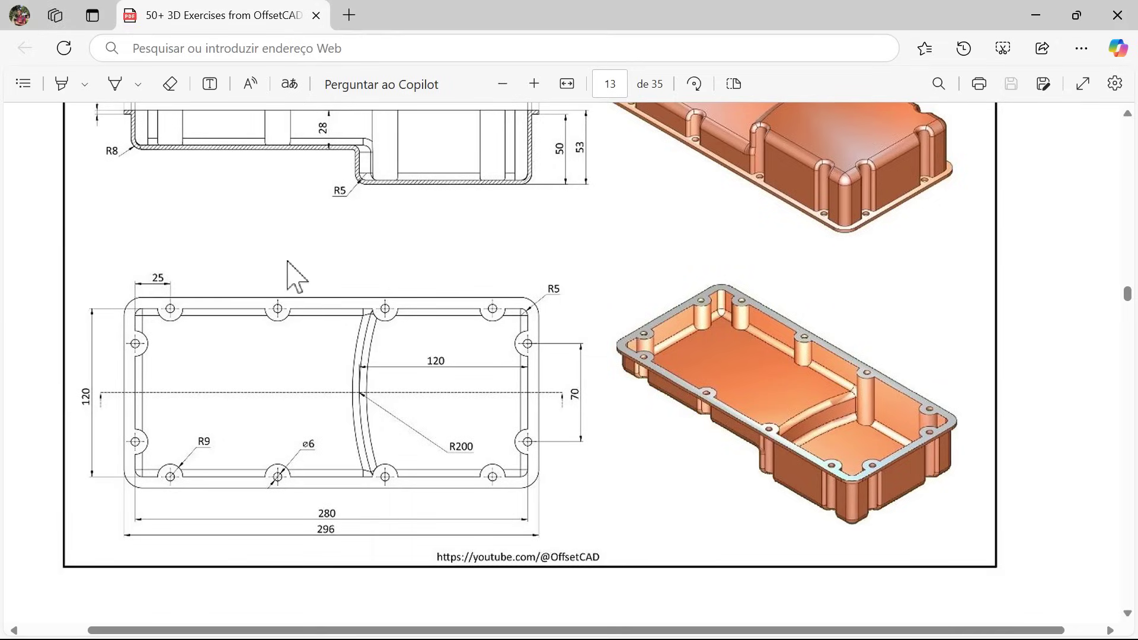
scroll(292, 274, "up", 3)
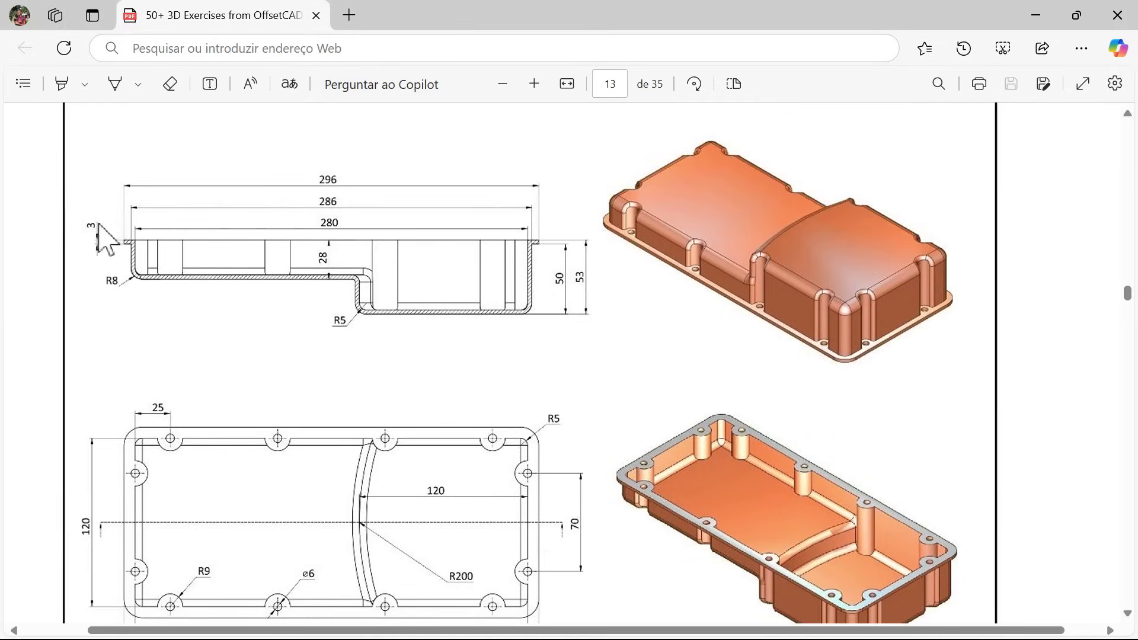
key("alt+Tab")
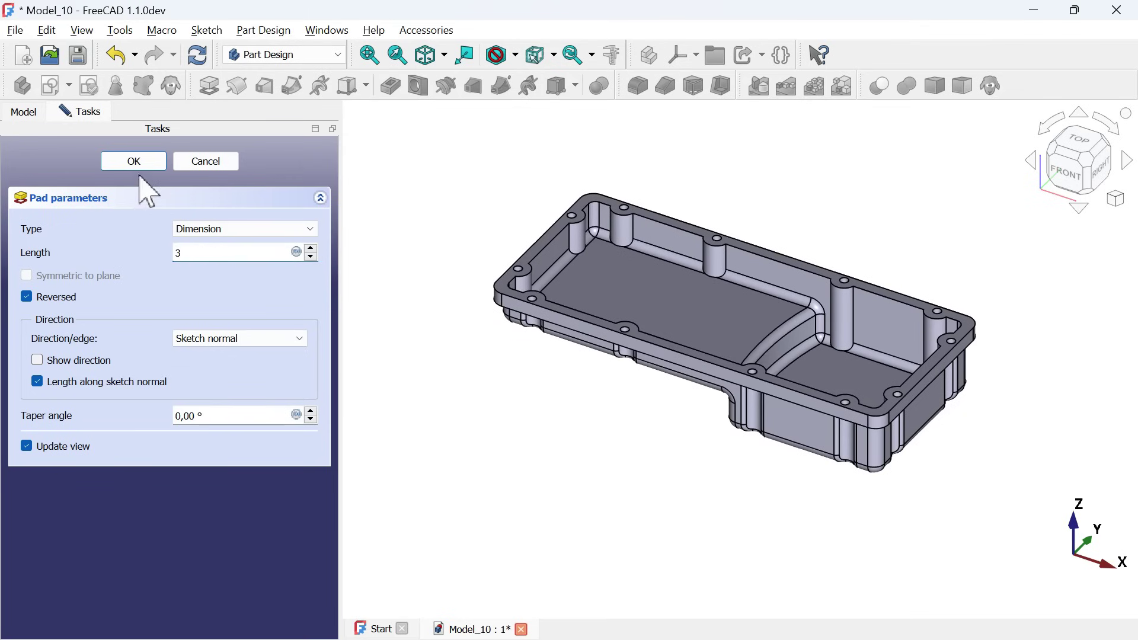
left_click(137, 164)
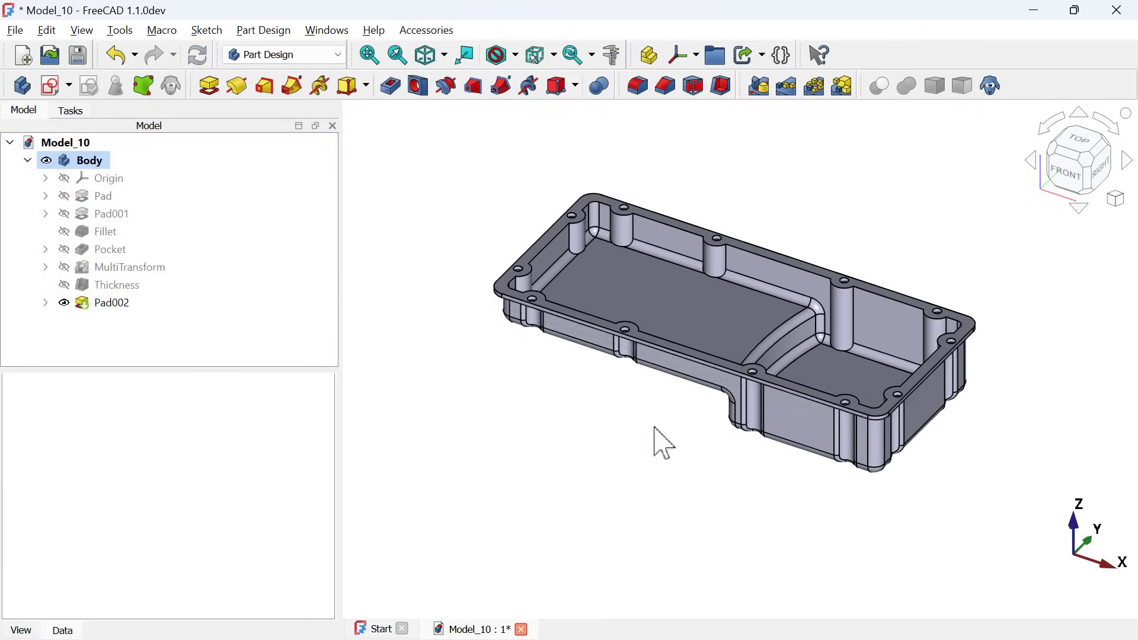
Examine the housing with its rim flange from several angles and compare it with the exercise drawing.
left_click_drag(655, 442, 795, 283)
middle_click_drag(743, 245, 604, 547)
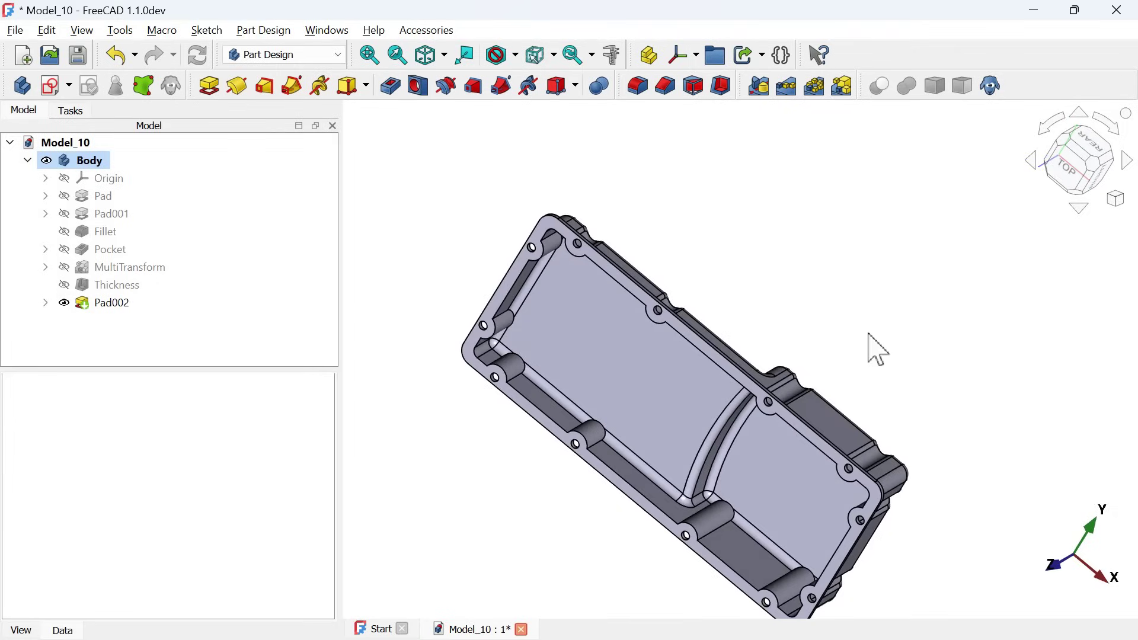
mouse_move(874, 348)
middle_mouse_down()
mouse_move(546, 442)
mouse_move(795, 366)
mouse_move(874, 354)
middle_mouse_up()
key("0")
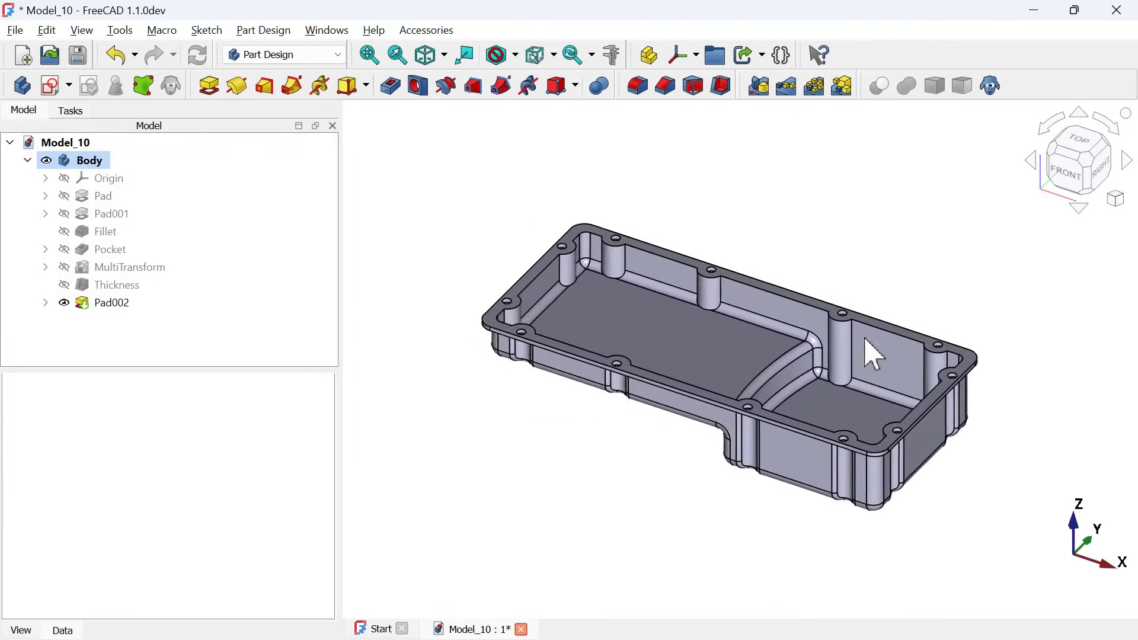
scroll(822, 256, "up", 2)
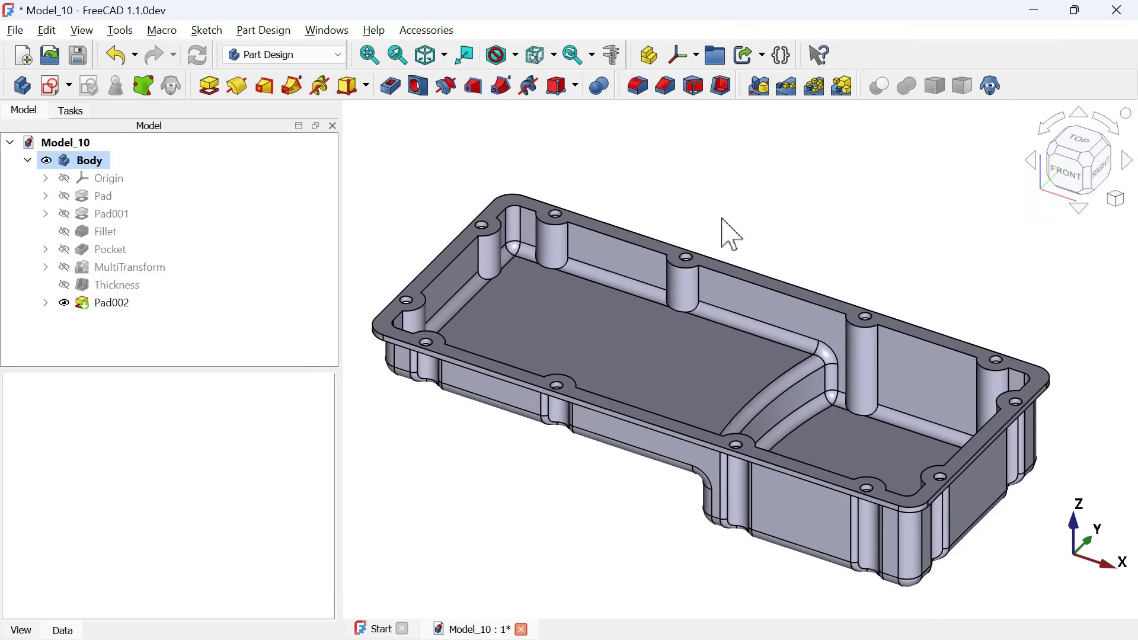
key("alt+Tab")
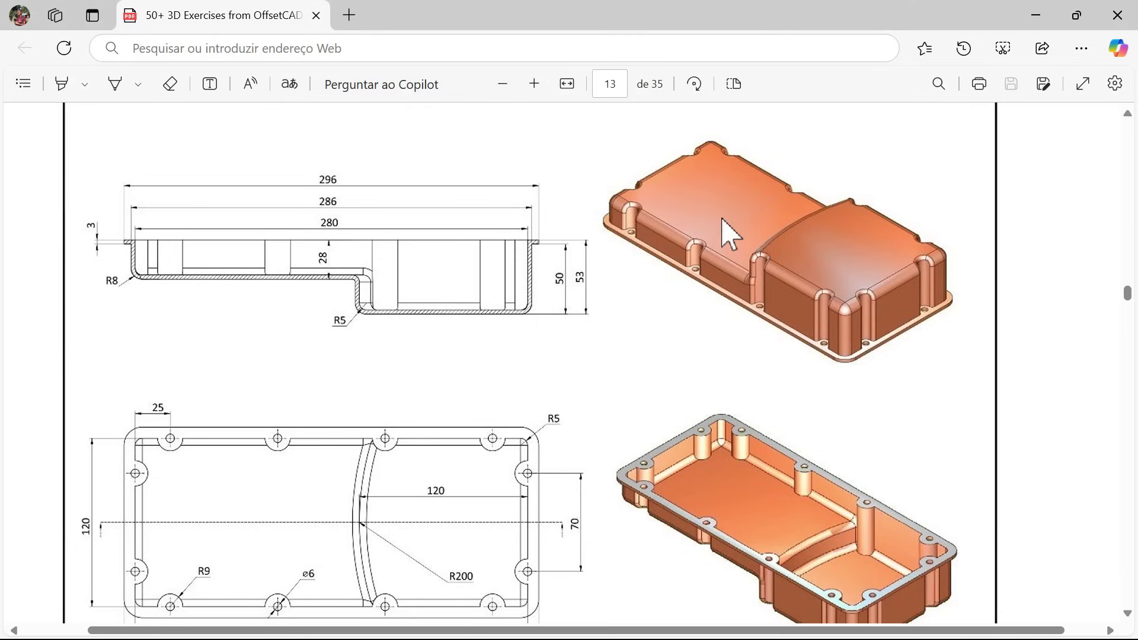
key("alt+Tab")
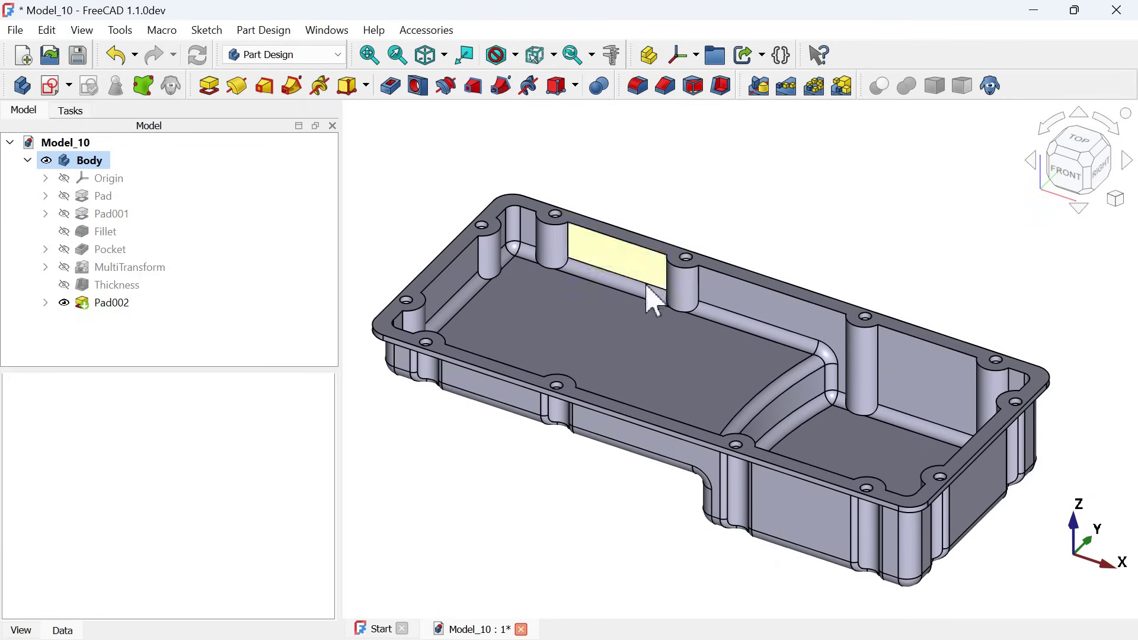
scroll(622, 332, "down", 3)
scroll(602, 477, "up", 2)
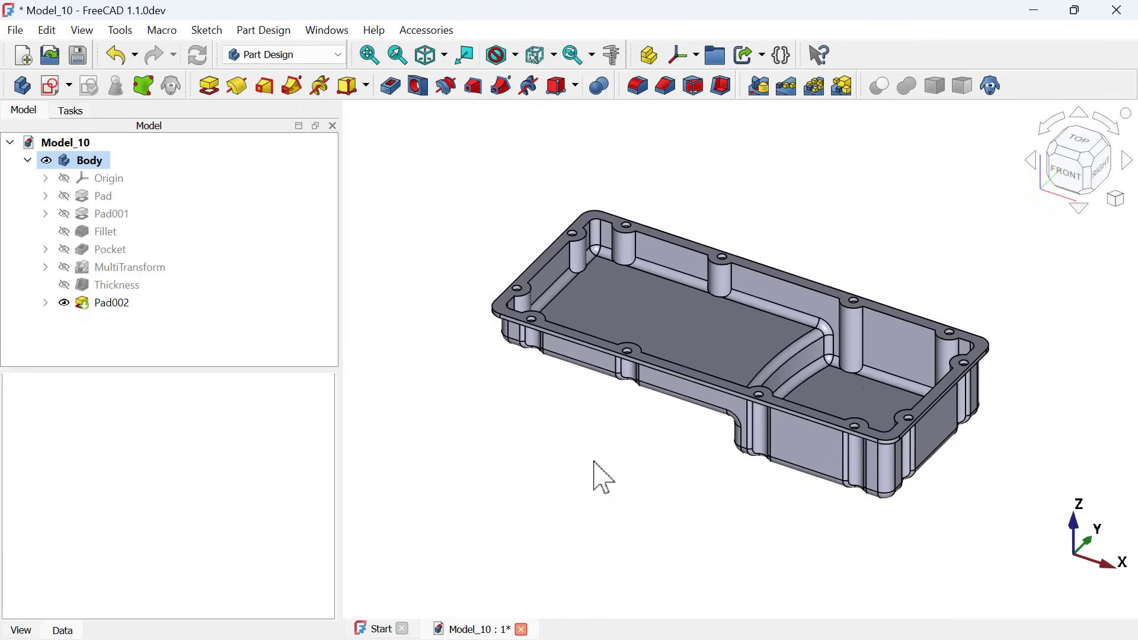
middle_click_drag(490, 470, 731, 394)
mouse_move(767, 337)
middle_mouse_down()
mouse_move(645, 470)
mouse_move(739, 399)
mouse_move(632, 301)
mouse_move(693, 360)
mouse_move(669, 467)
middle_mouse_up()
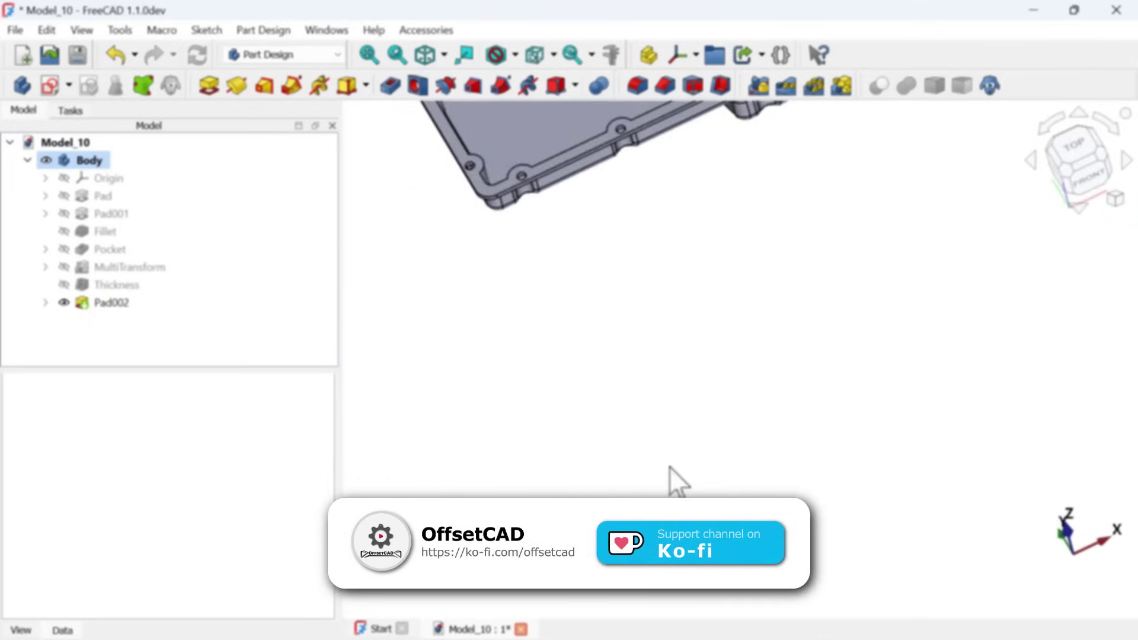
key("0")
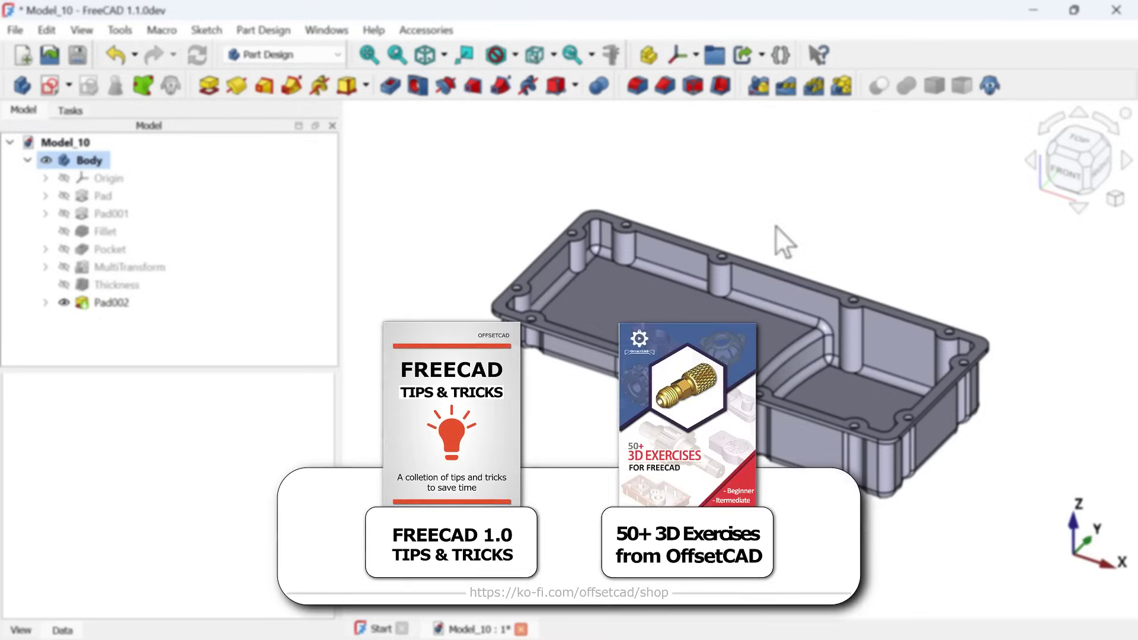
scroll(752, 219, "up", 2)
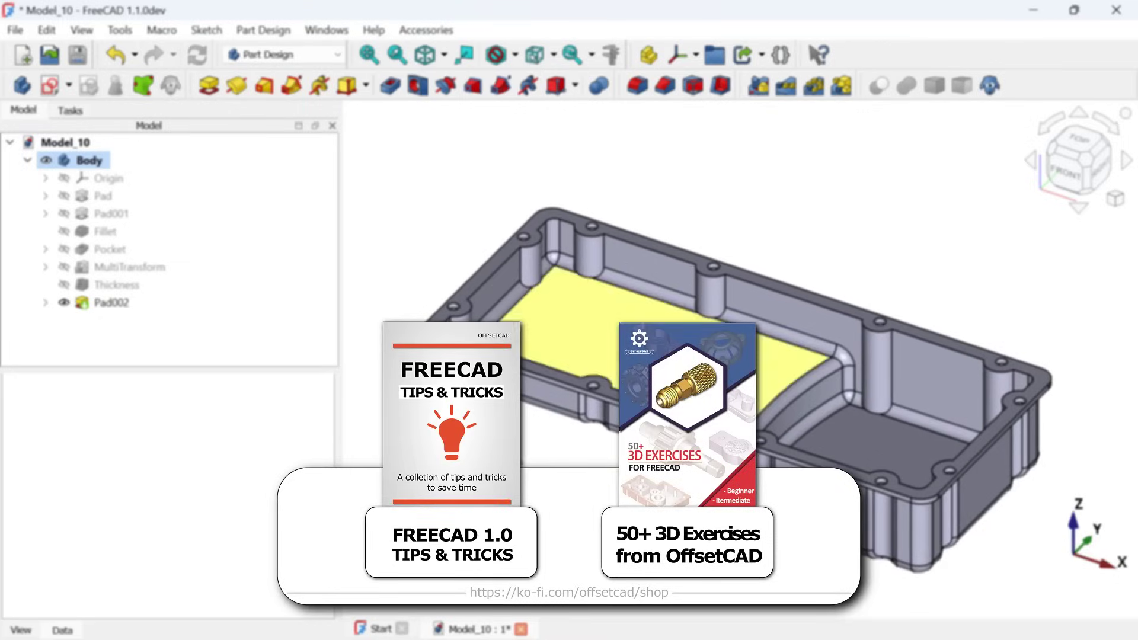
scroll(658, 409, "down", 3)
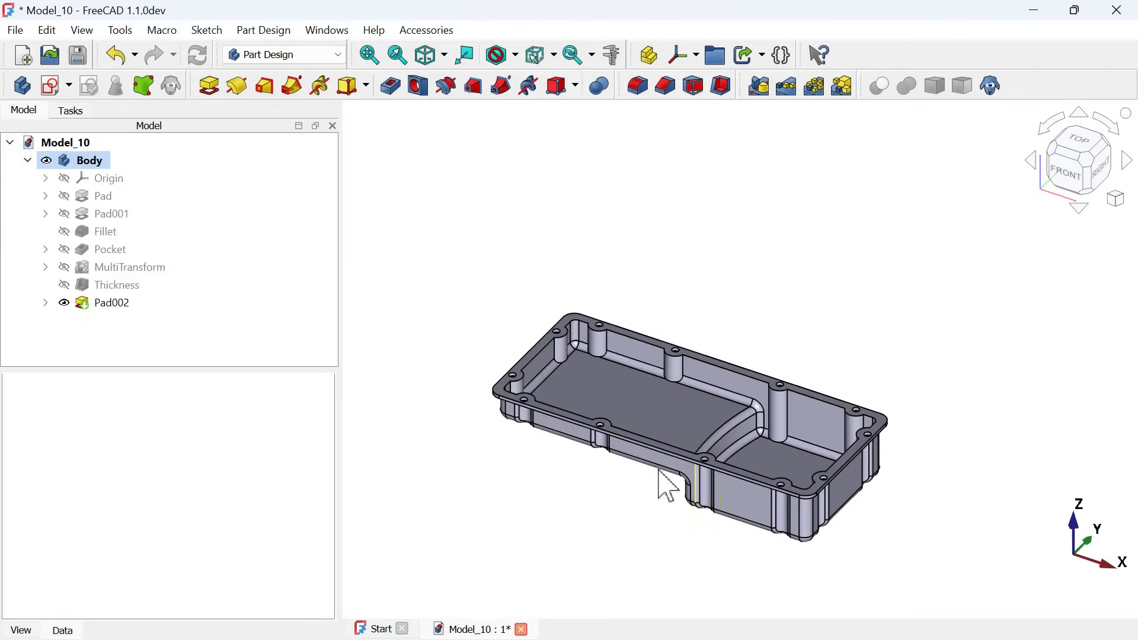
Save the document and set the Body's selection style to a bounding box.
key("v")
key("f")
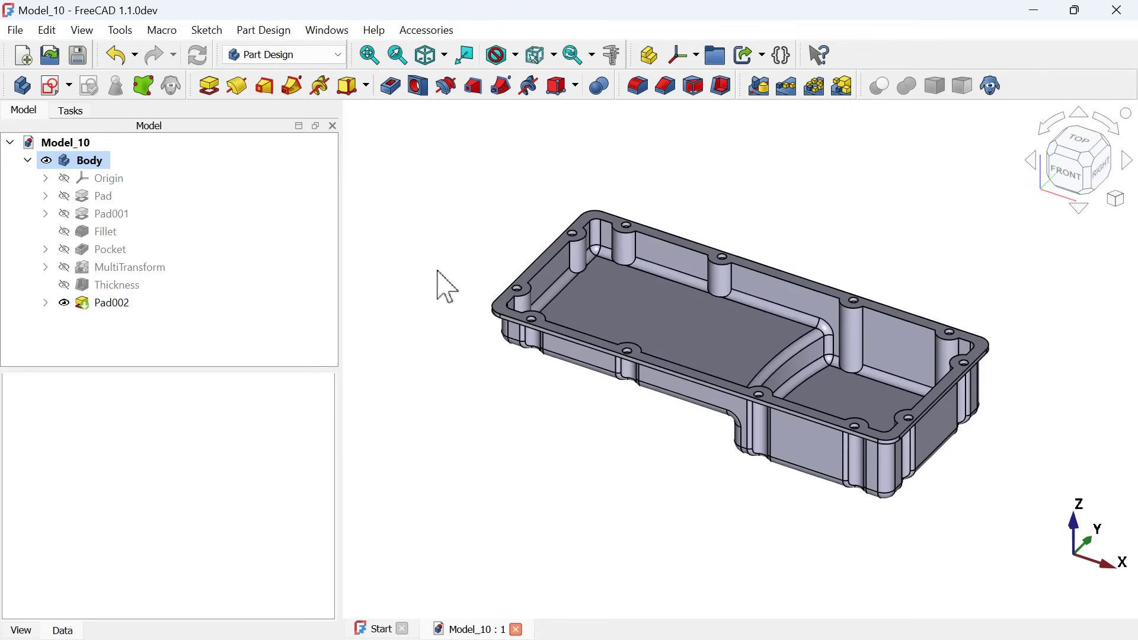
right_click(113, 302)
key("Escape")
left_click(23, 630)
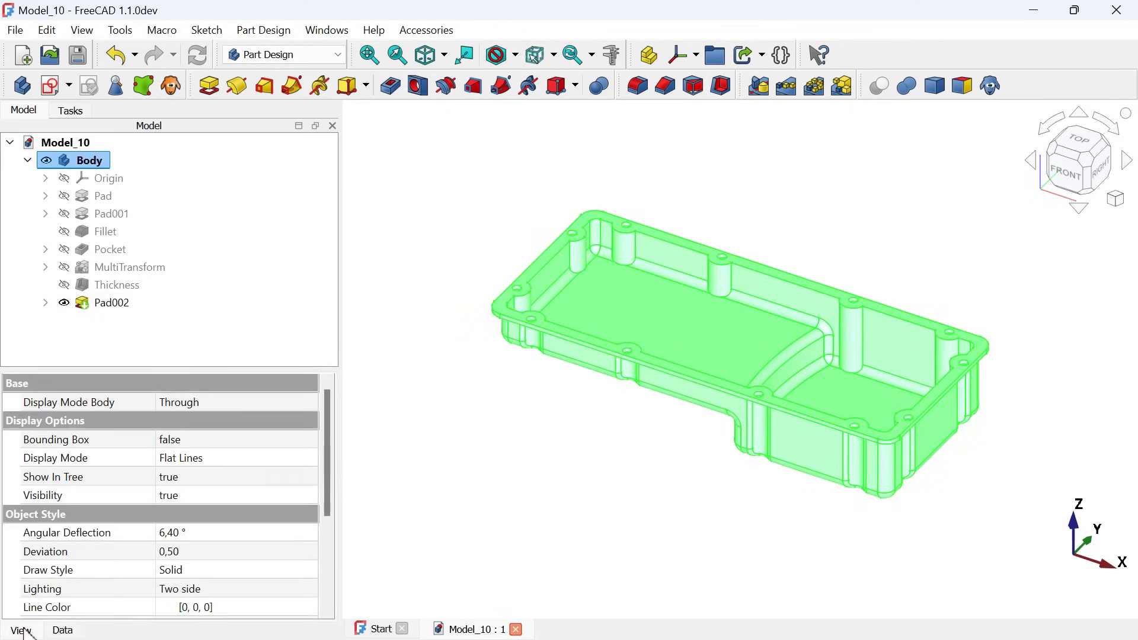
scroll(305, 584, "down", 5)
left_click(279, 610)
left_click(275, 596)
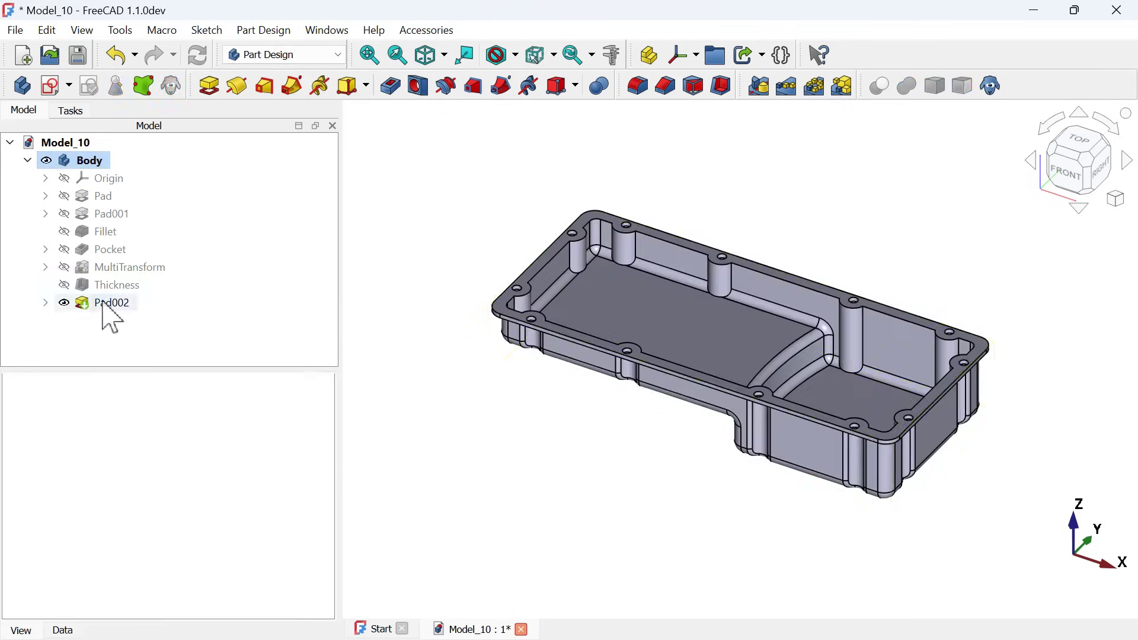
Open the display properties of Pad002 and set its custom diffuse color to orange.
left_click(100, 302)
right_click(98, 303)
left_click(231, 283)
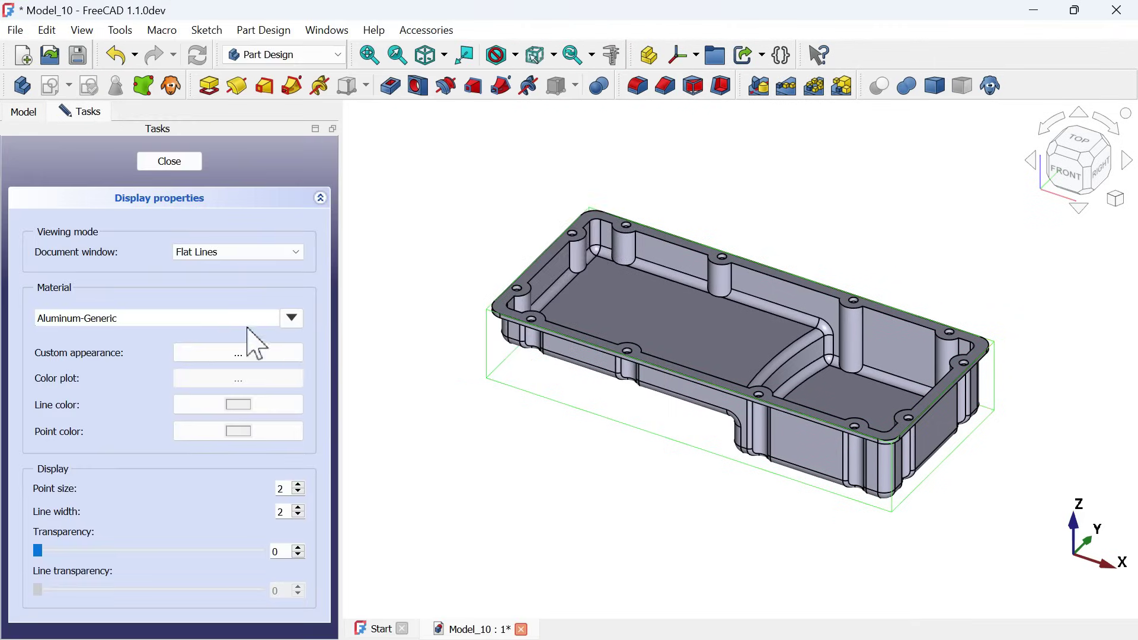
left_click(243, 353)
left_click_drag(581, 181, 422, 149)
left_click(399, 233)
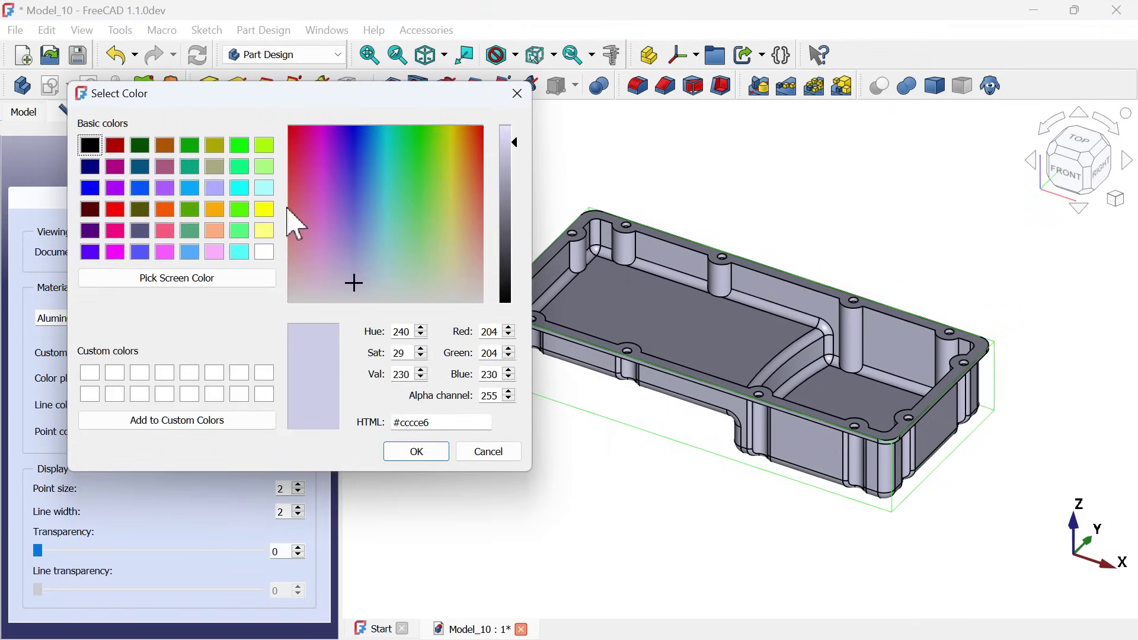
left_click(166, 209)
left_click(417, 452)
left_click(386, 400)
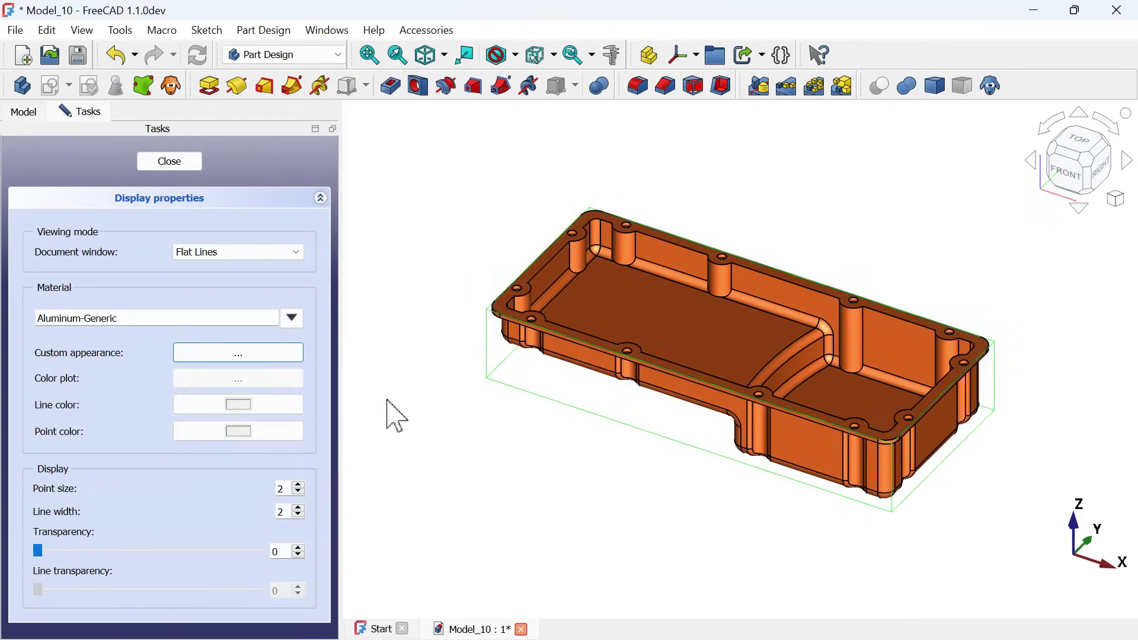
Set the line width and point size of Pad002 to 1 and finish adjusting its custom appearance.
left_click(298, 515)
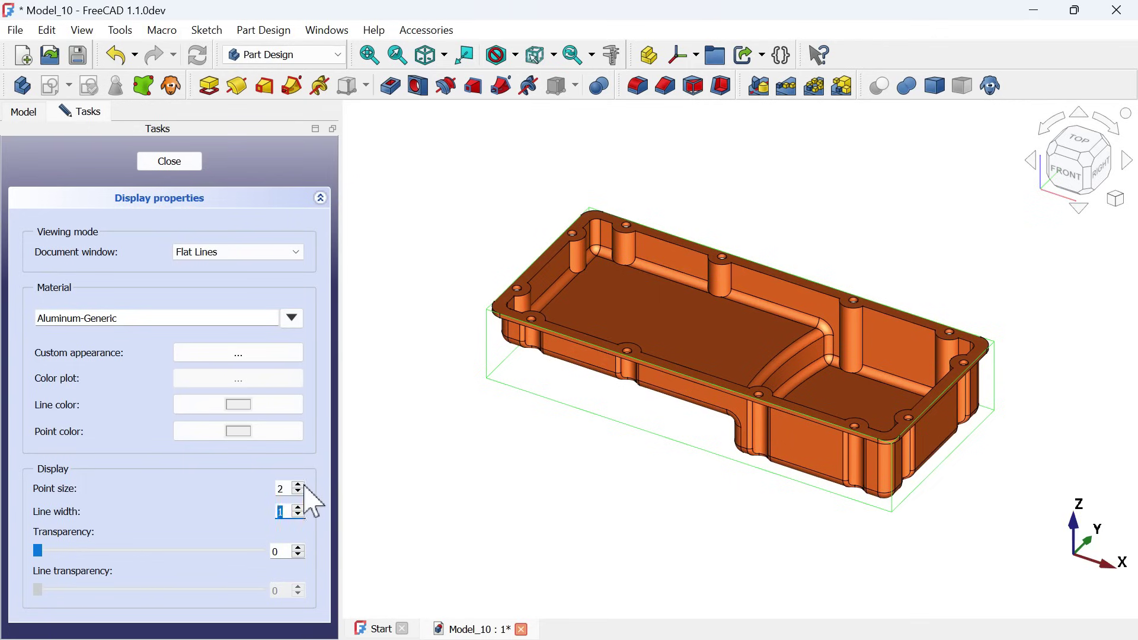
left_click(268, 355)
left_click(632, 441)
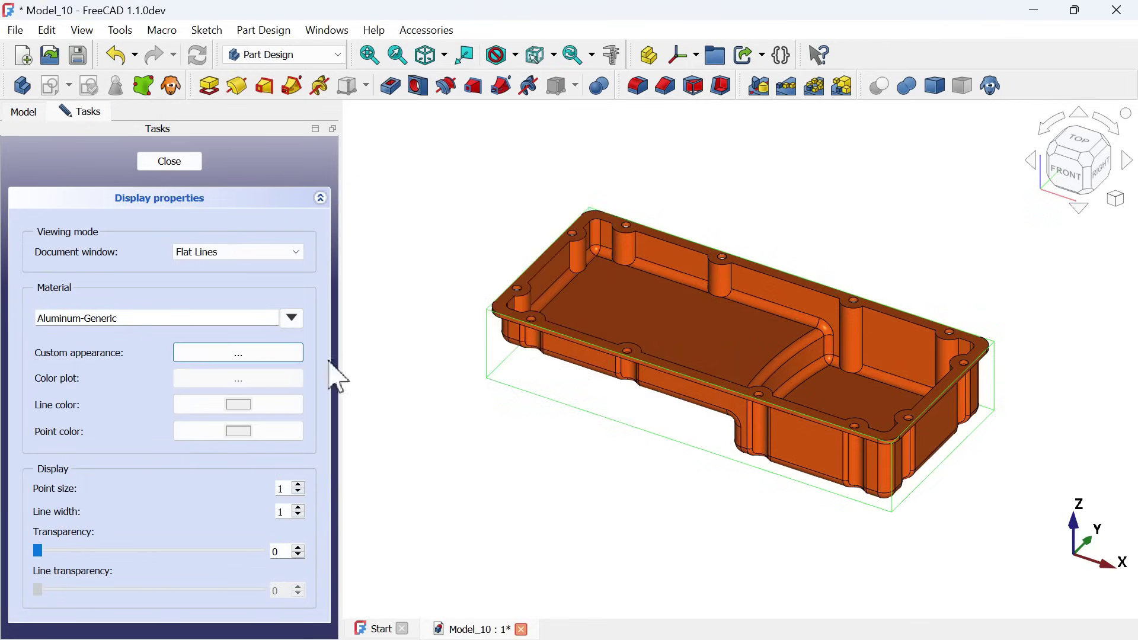
left_click(168, 168)
middle_click_drag(960, 320, 802, 303)
key("0")
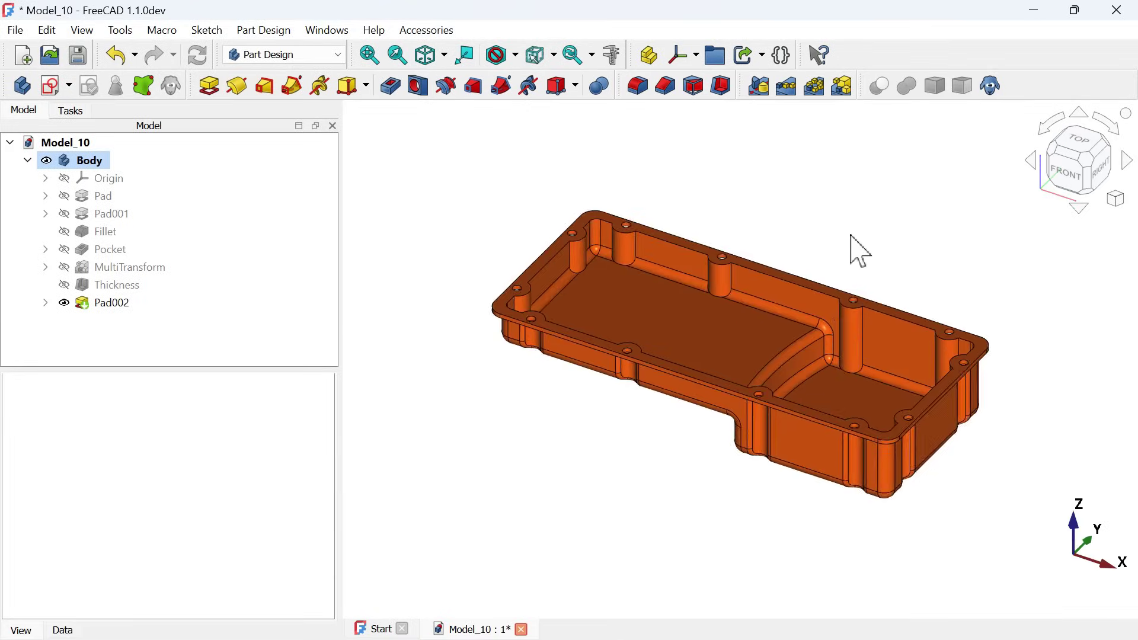
Redirect the main light source in the display preferences to q0 -0,11, q1 0,02, q2 0,08, q3 0,99 and apply it.
left_click(47, 30)
left_click(154, 442)
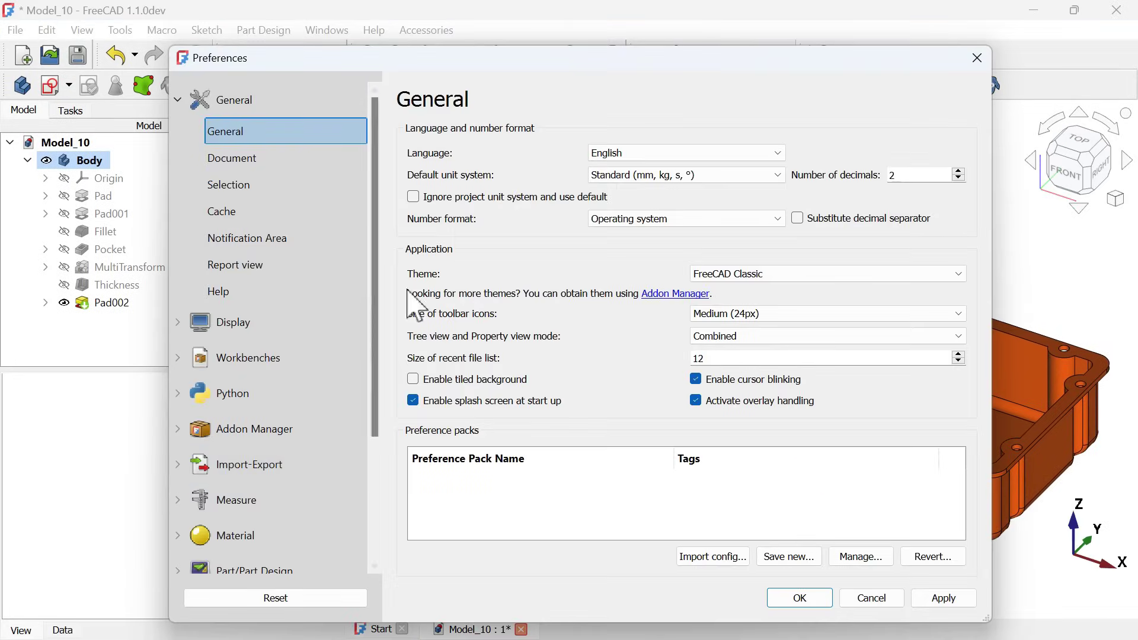
left_click(233, 322)
left_click(261, 196)
left_click_drag(812, 67, 488, 34)
left_click_drag(341, 332, 350, 381)
left_click_drag(516, 34, 365, 33)
left_click(475, 567)
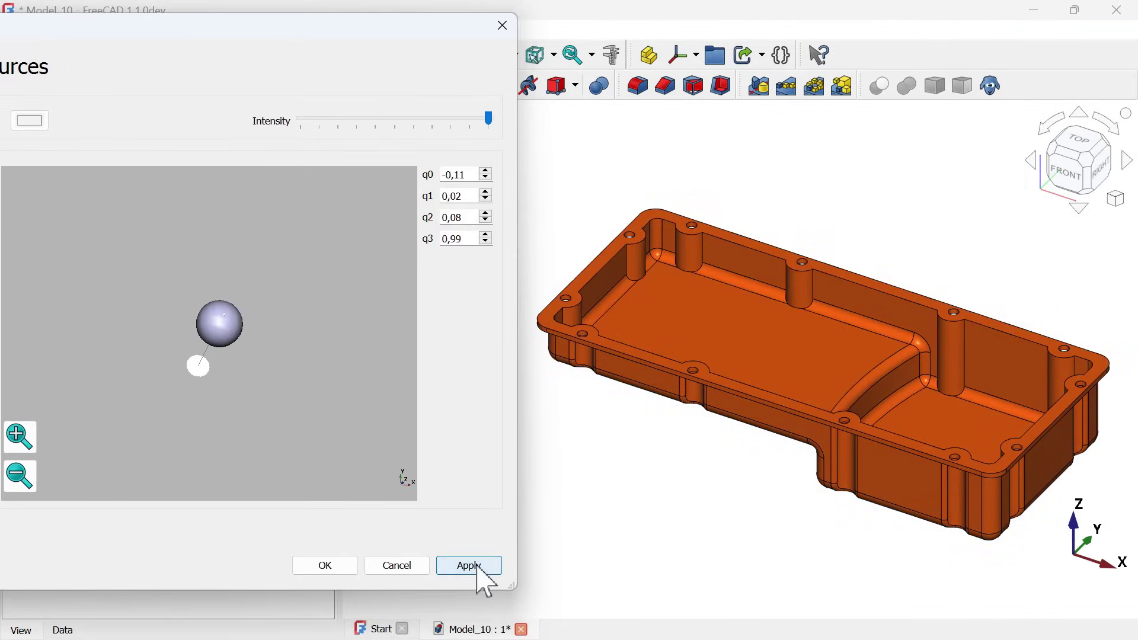
left_click(325, 565)
Switch to the Part workbench and start setting the appearance per face for the flange's top face.
left_click(325, 53)
left_click(279, 172)
scroll(916, 296, "up", 3)
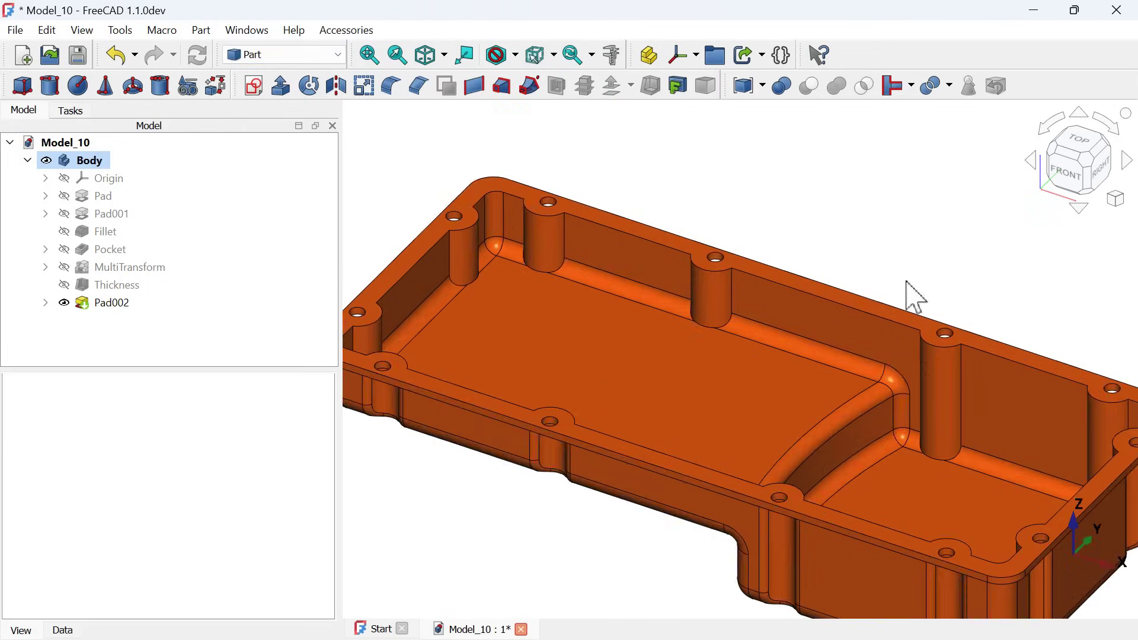
scroll(889, 311, "up", 3)
left_click(735, 145)
left_click(705, 86)
scroll(811, 189, "down", 5)
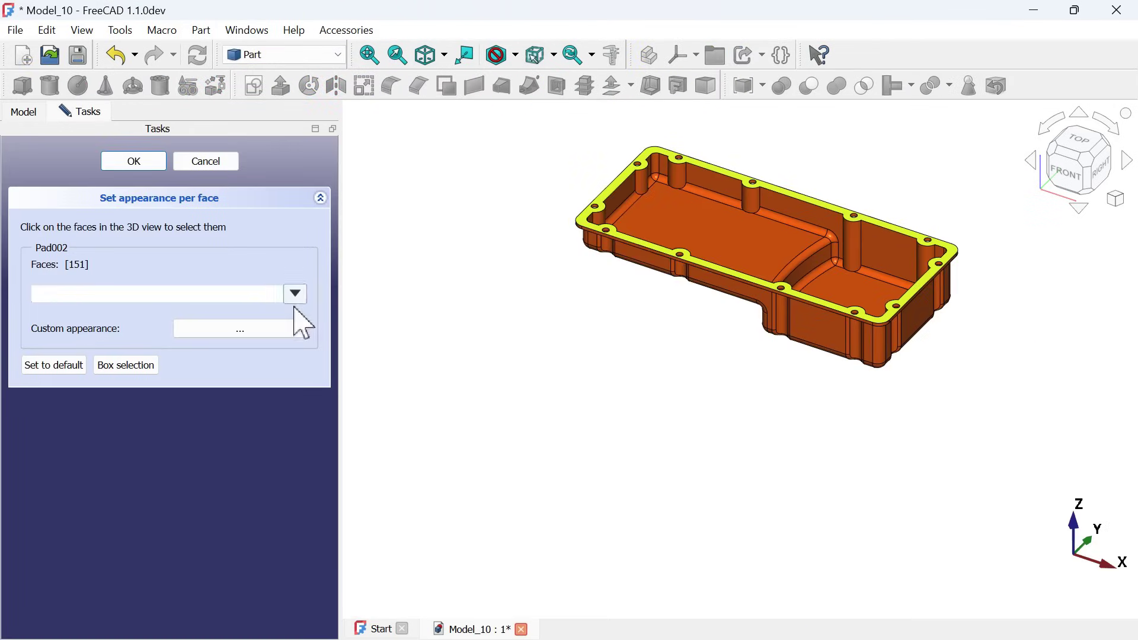
Set the custom diffuse color of the flange's top face to light grey and apply the per-face appearance.
left_click(278, 329)
left_click(393, 238)
left_click(303, 260)
left_click(550, 189)
left_click(477, 464)
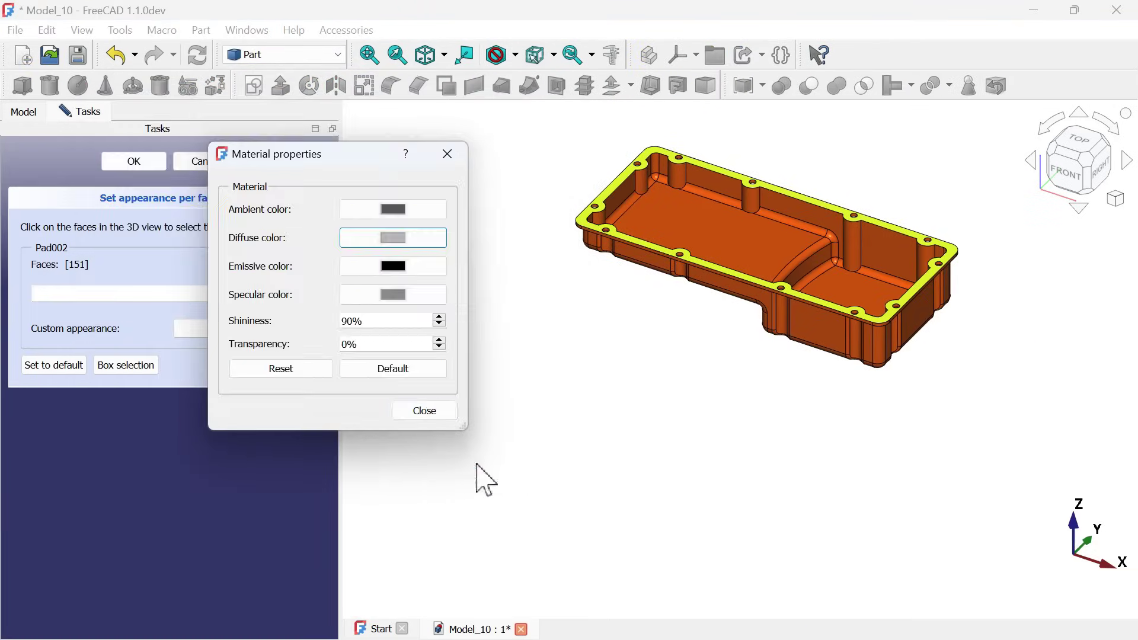
left_click(424, 410)
left_click(156, 162)
Switch to the Render workbench, add a point light and move it above the rear long side of the housing.
scroll(919, 196, "up", 3)
left_click(329, 55)
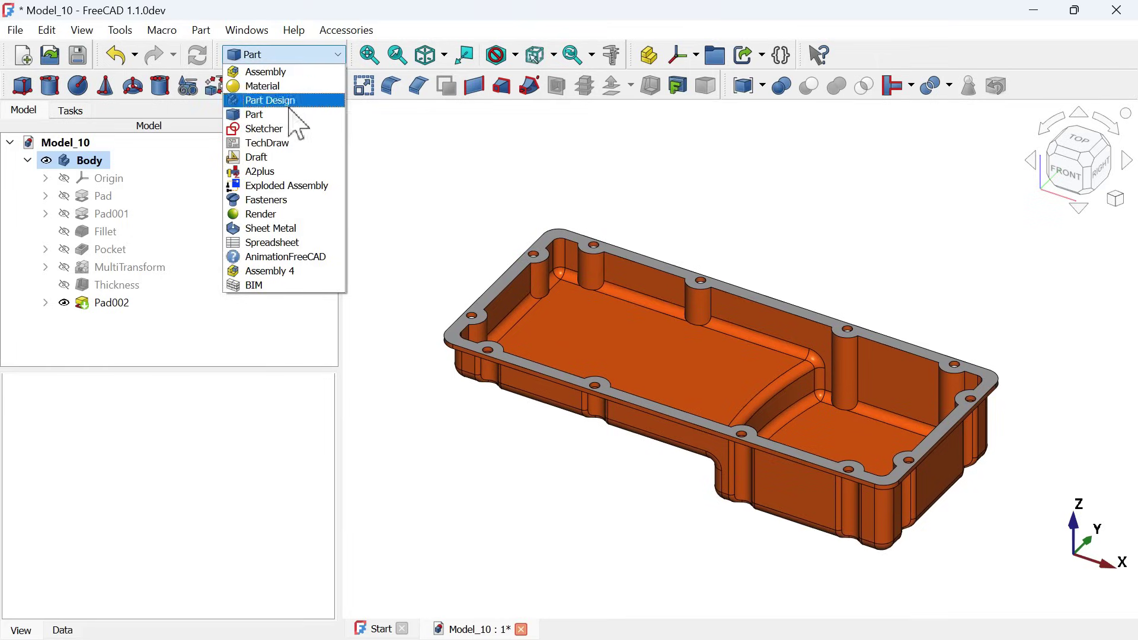
left_click(261, 214)
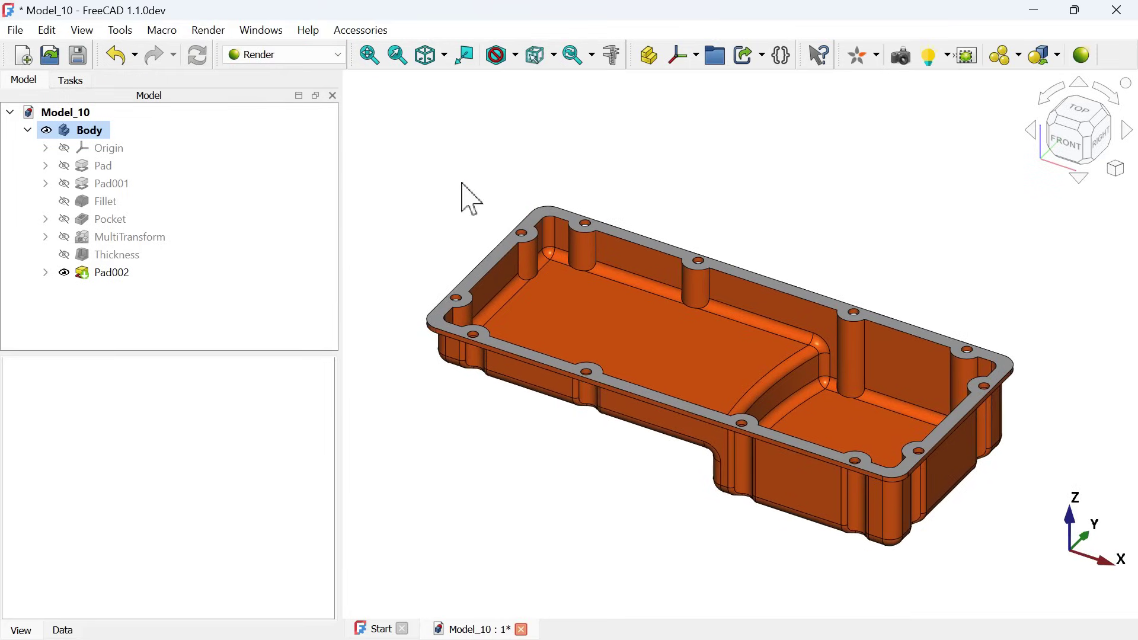
left_click(929, 56)
double_click(190, 289)
left_click_drag(723, 287, 729, 184)
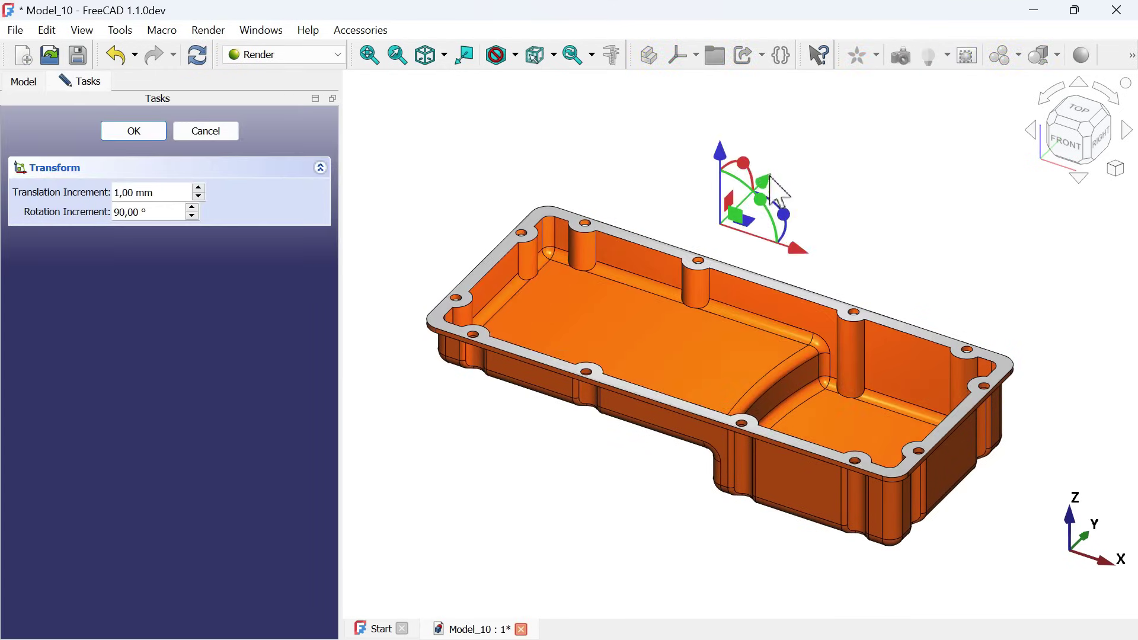
scroll(907, 541, "up", 2)
scroll(865, 459, "down", 4)
left_click_drag(765, 243, 794, 237)
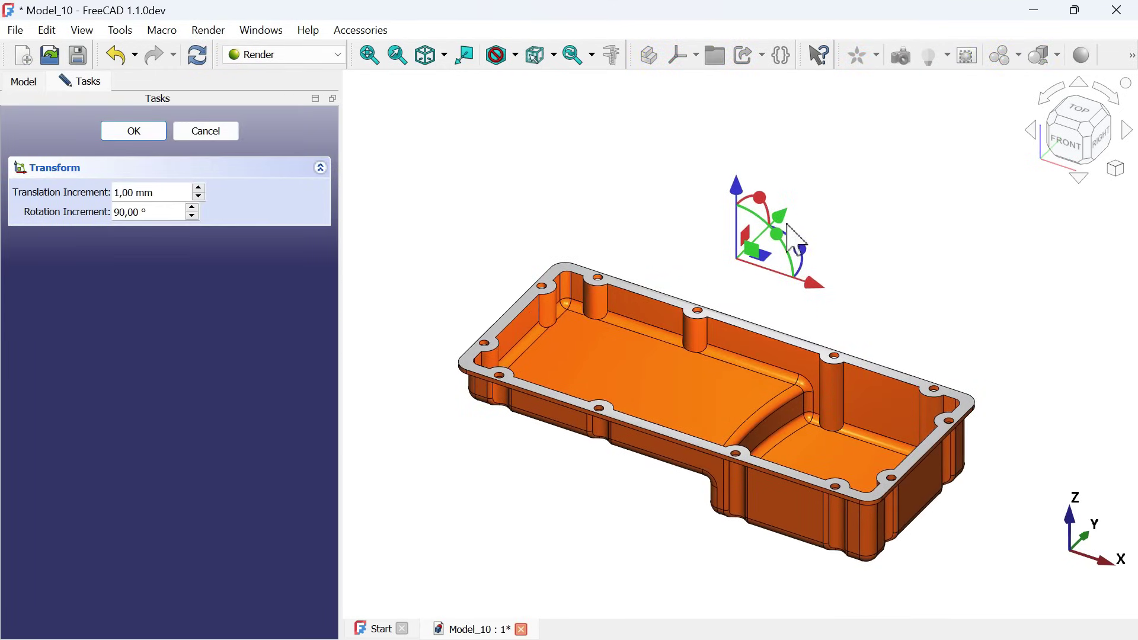
left_click(133, 132)
Add a second point light and move it along X beyond the deep end of the housing.
left_click(935, 56)
double_click(116, 308)
middle_click_drag(787, 453, 673, 401)
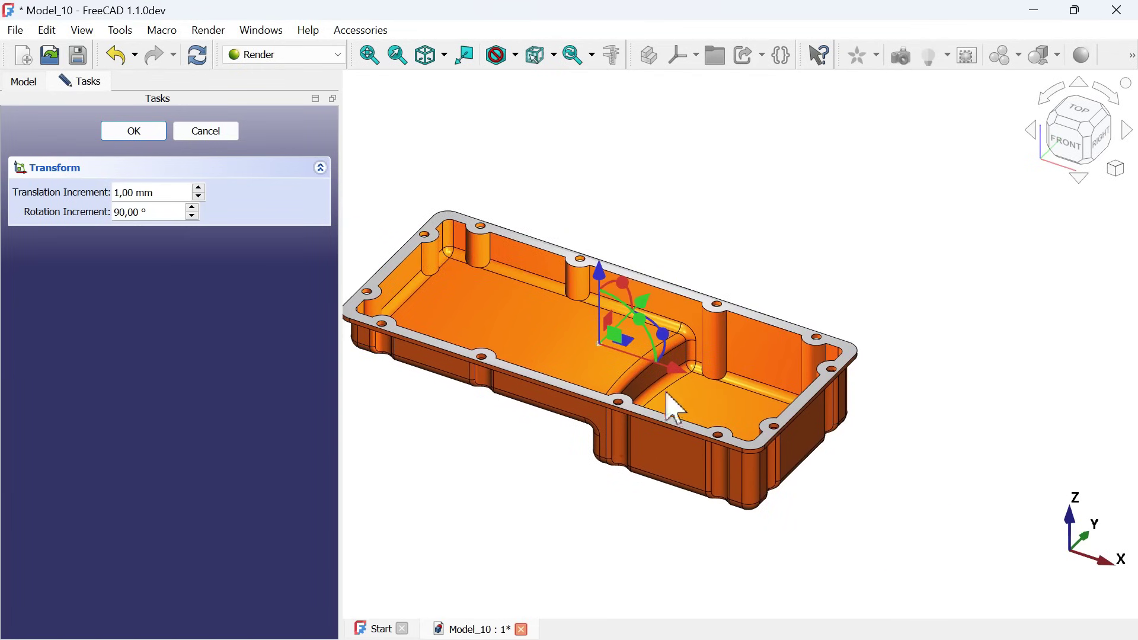
left_click_drag(673, 401, 940, 473)
left_click_drag(948, 516, 975, 510)
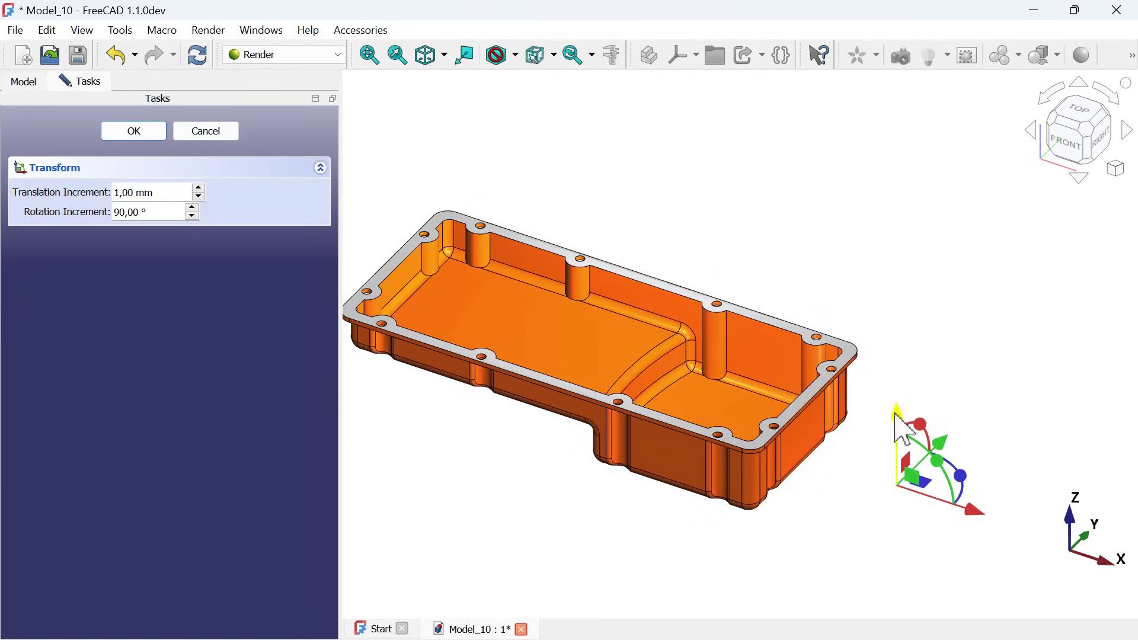